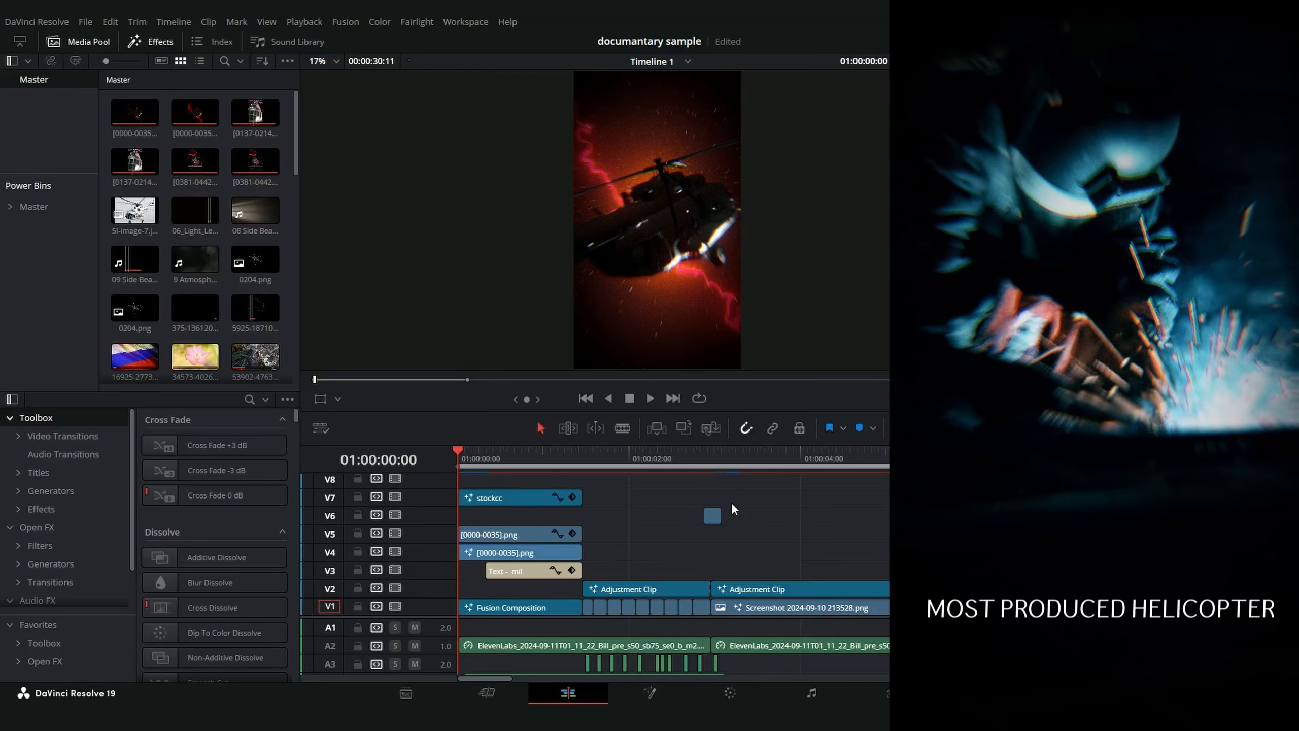
- Move the playhead to 01:00:00:05 and open the first Fusion Composition clip on track V1 in the Fusion page
left_click_drag(460, 451, 475, 450)
left_click(491, 499)
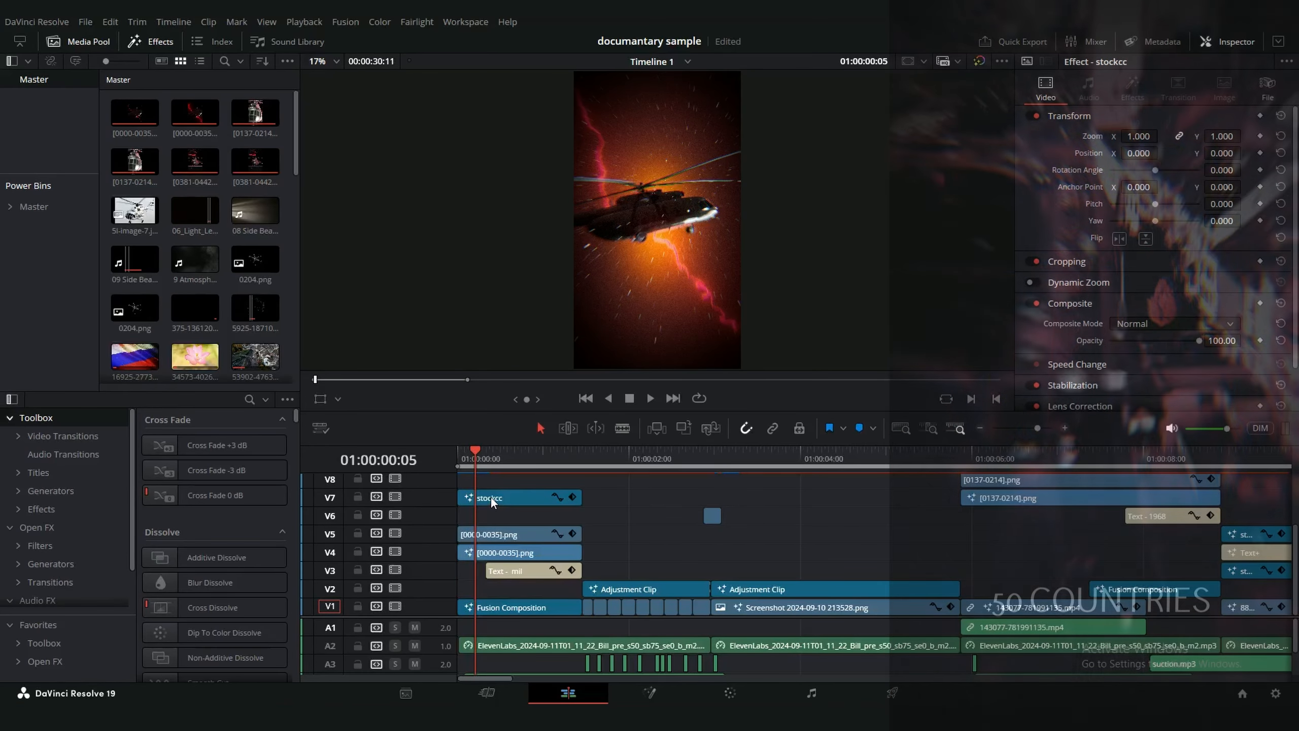
left_click(512, 606)
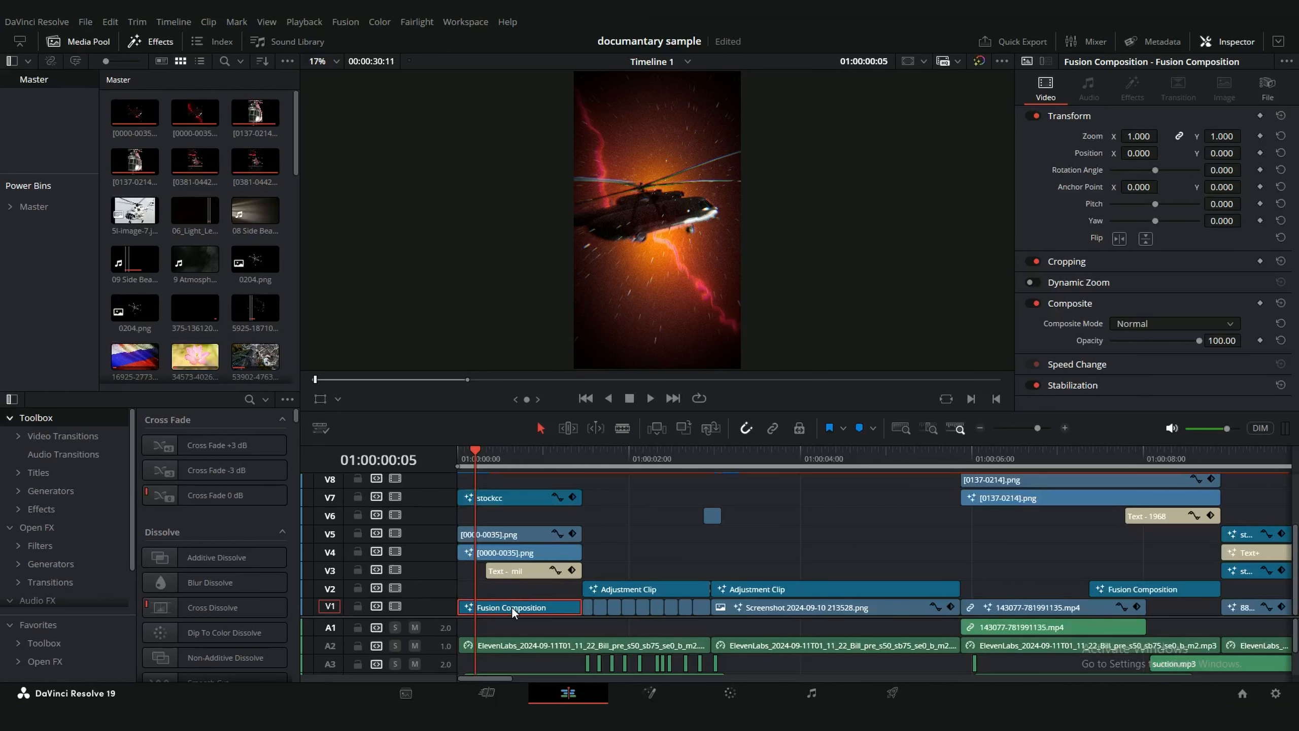
key("shift+5")
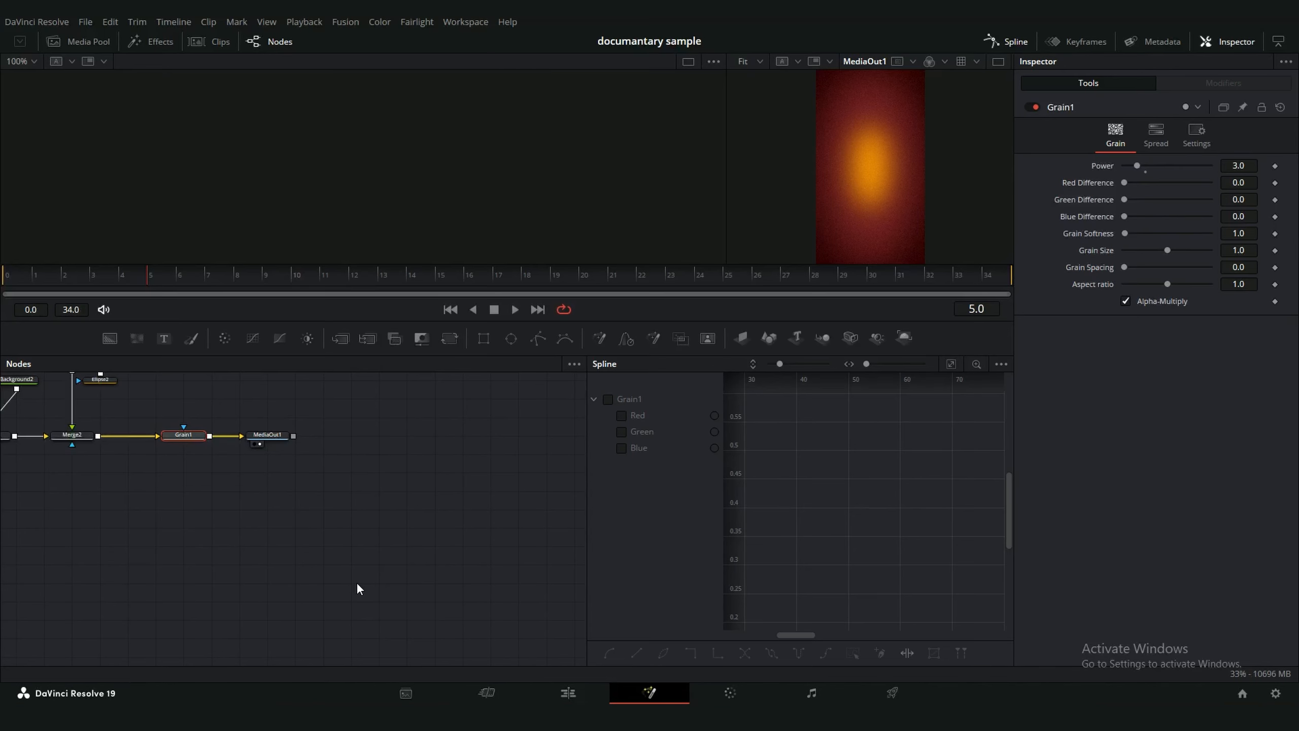
- Bring the whole node tree into sight, enlarge the viewer area and widen the MediaOut1 viewer
scroll(434, 432, "up", 3)
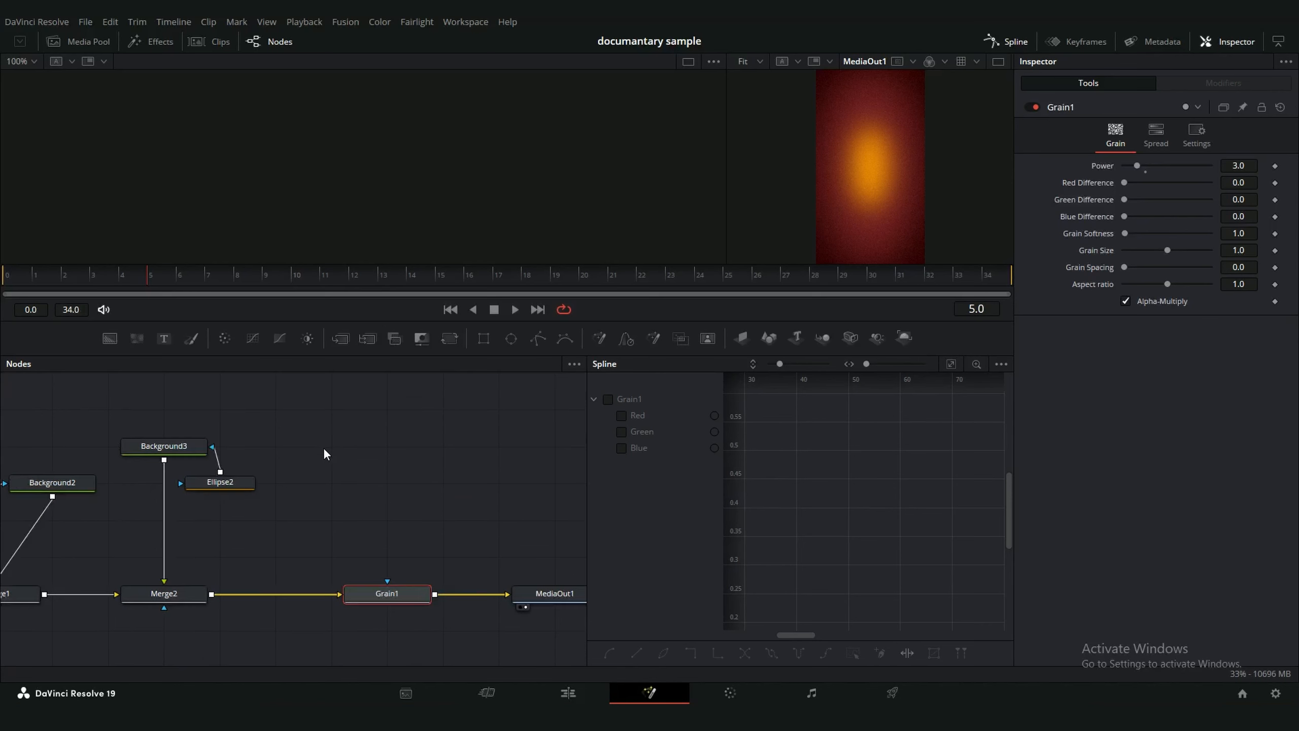
scroll(322, 446, "down", 3)
left_click_drag(385, 353, 385, 430)
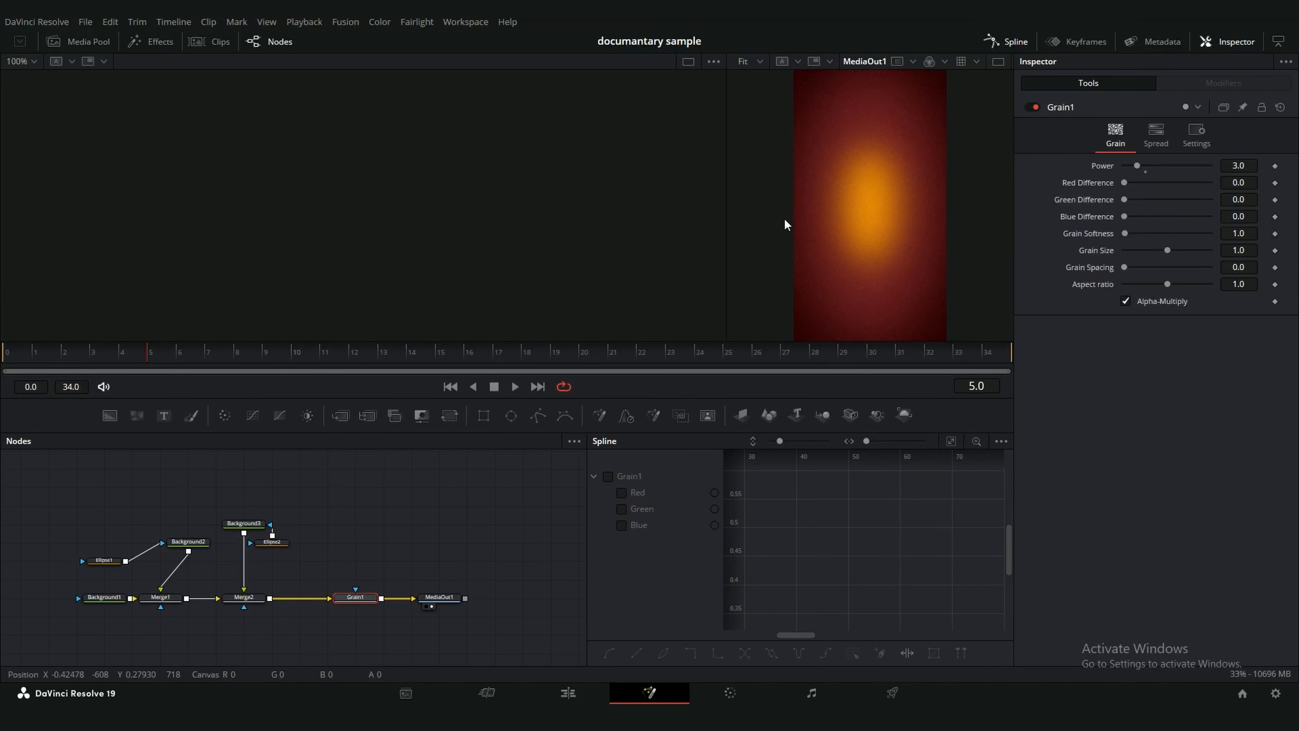
left_click_drag(728, 186, 372, 224)
- View the Background1, Background2, Ellipse1 and Merge1 nodes one after another to examine the red vignette backdrop
left_click(87, 592)
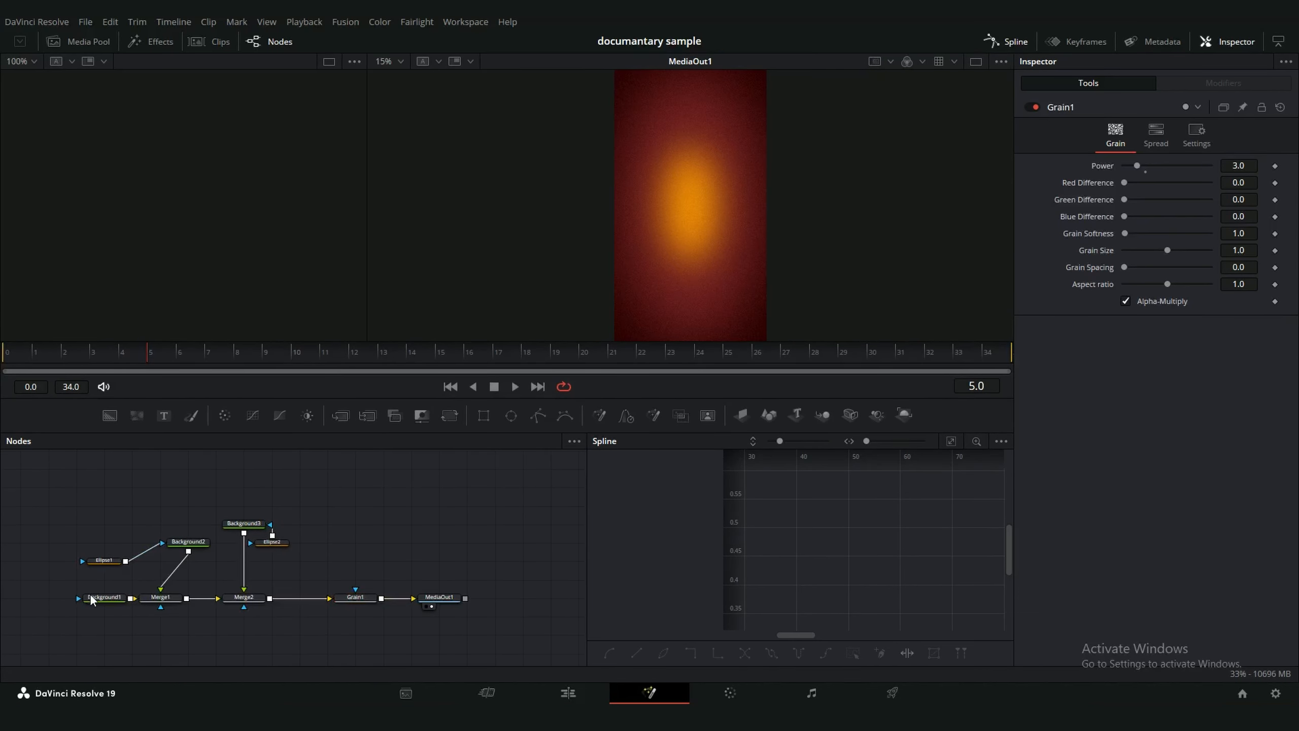
key("2")
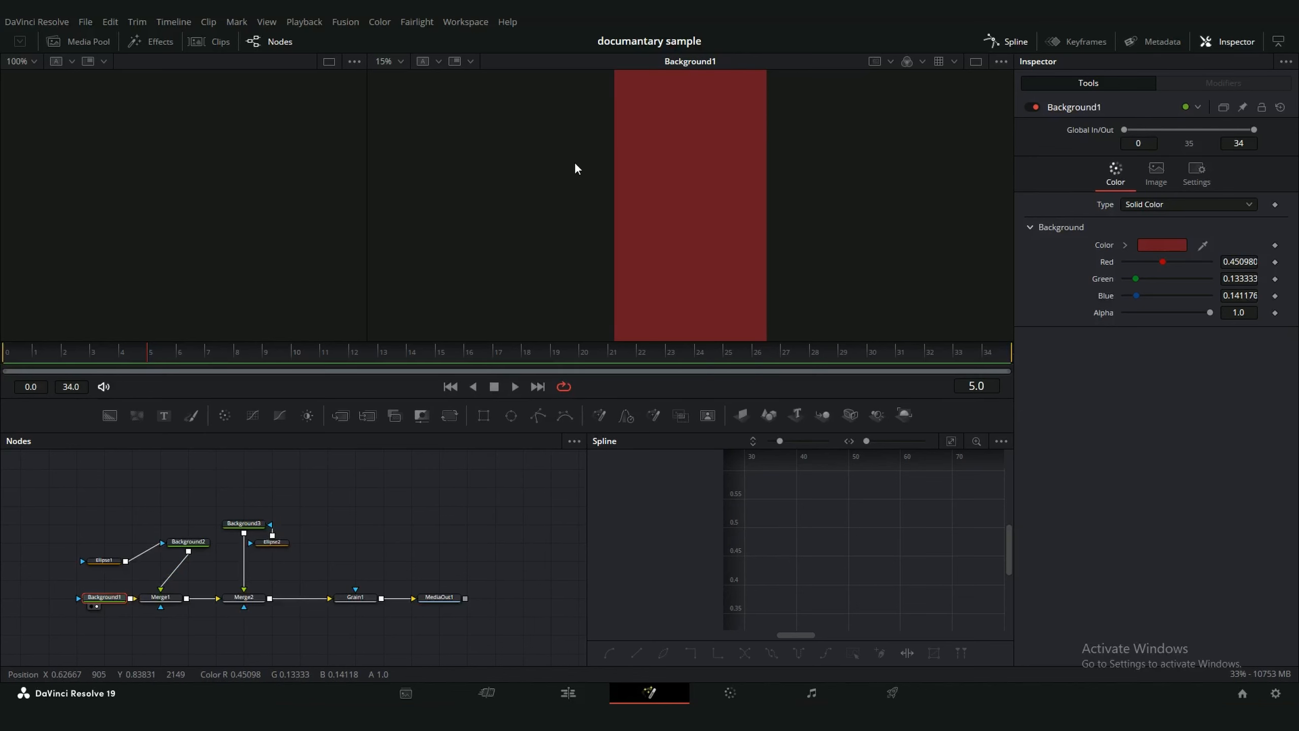
left_click(188, 541)
key("2")
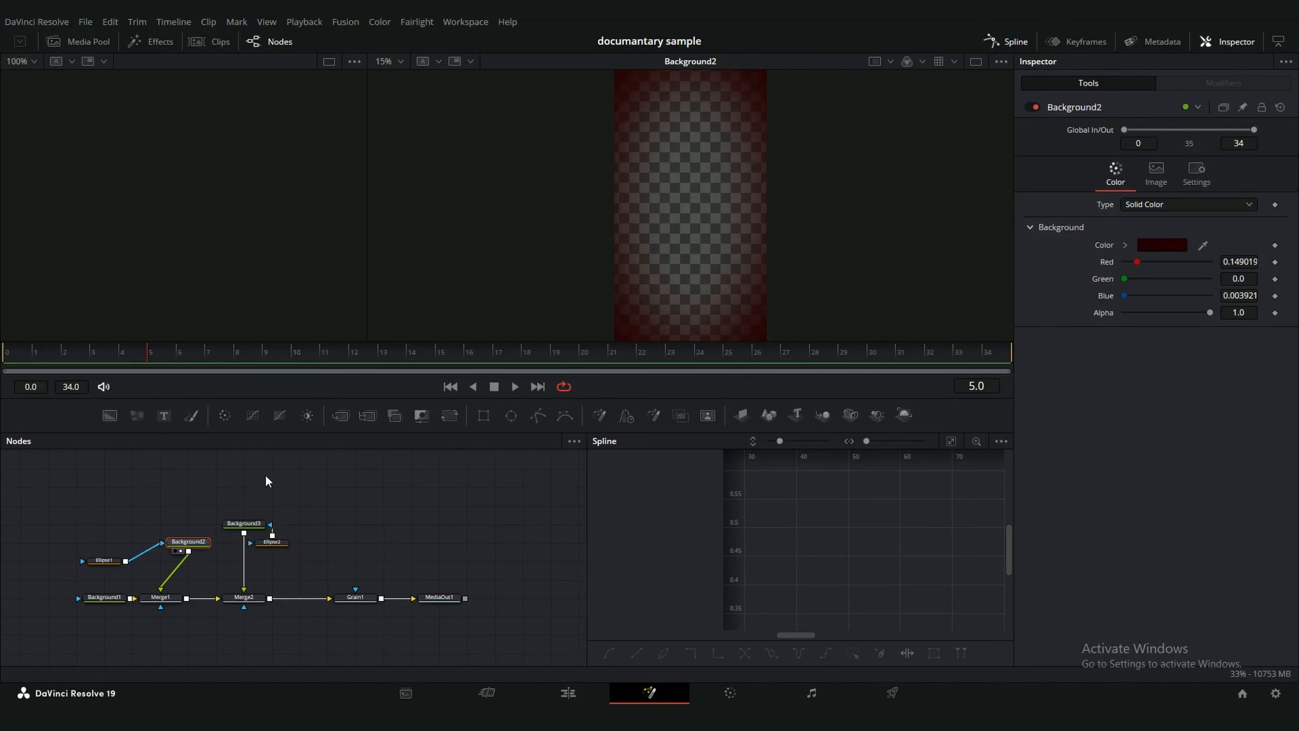
key("2")
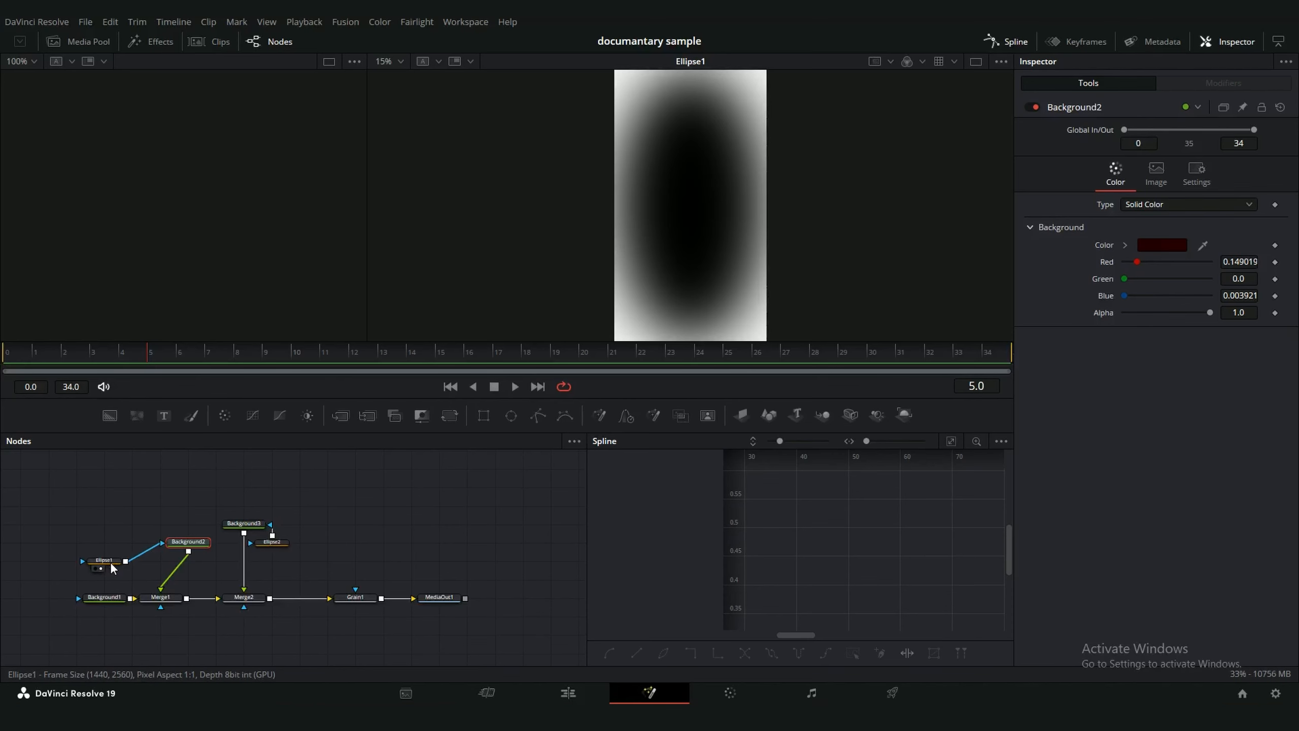
left_click(109, 561)
left_click(188, 542)
key("2")
left_click(161, 596)
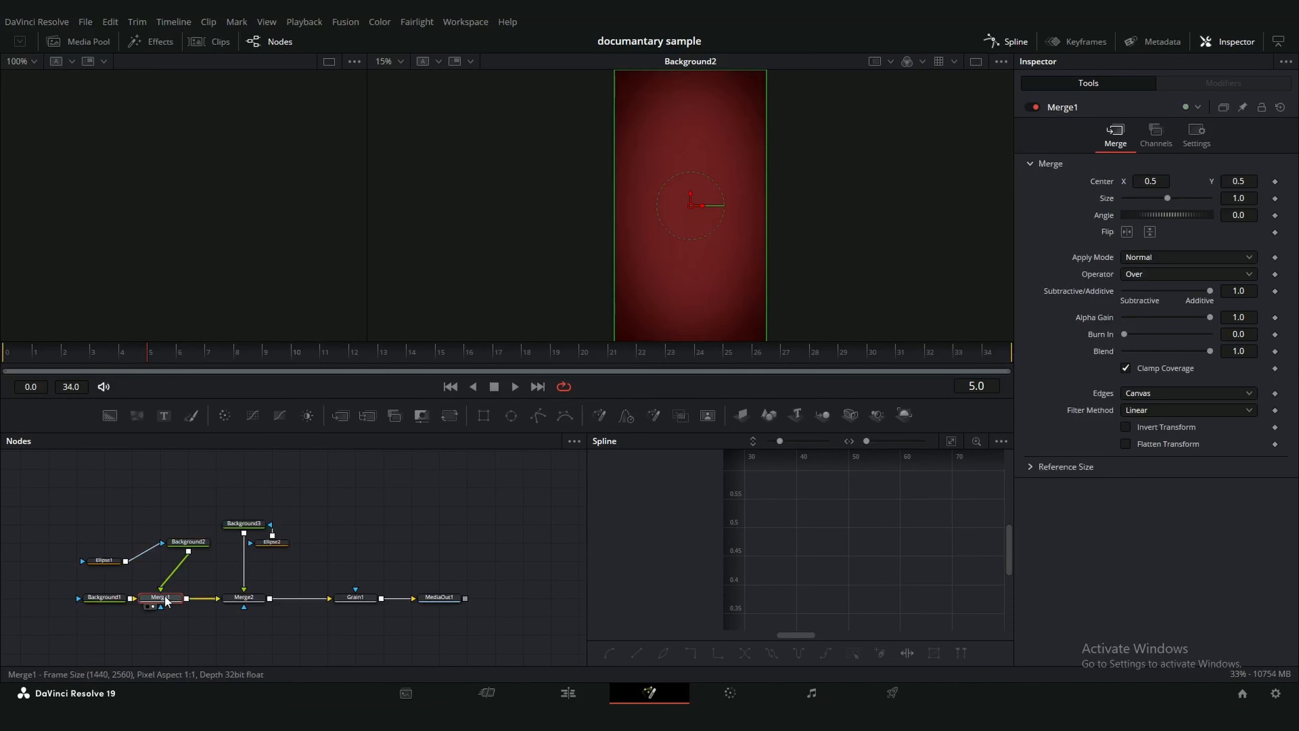
key("2")
- View Merge2 and Background3, and inspect the Ellipse2 mask settings that shape the orange center glow
left_click(244, 597)
key("2")
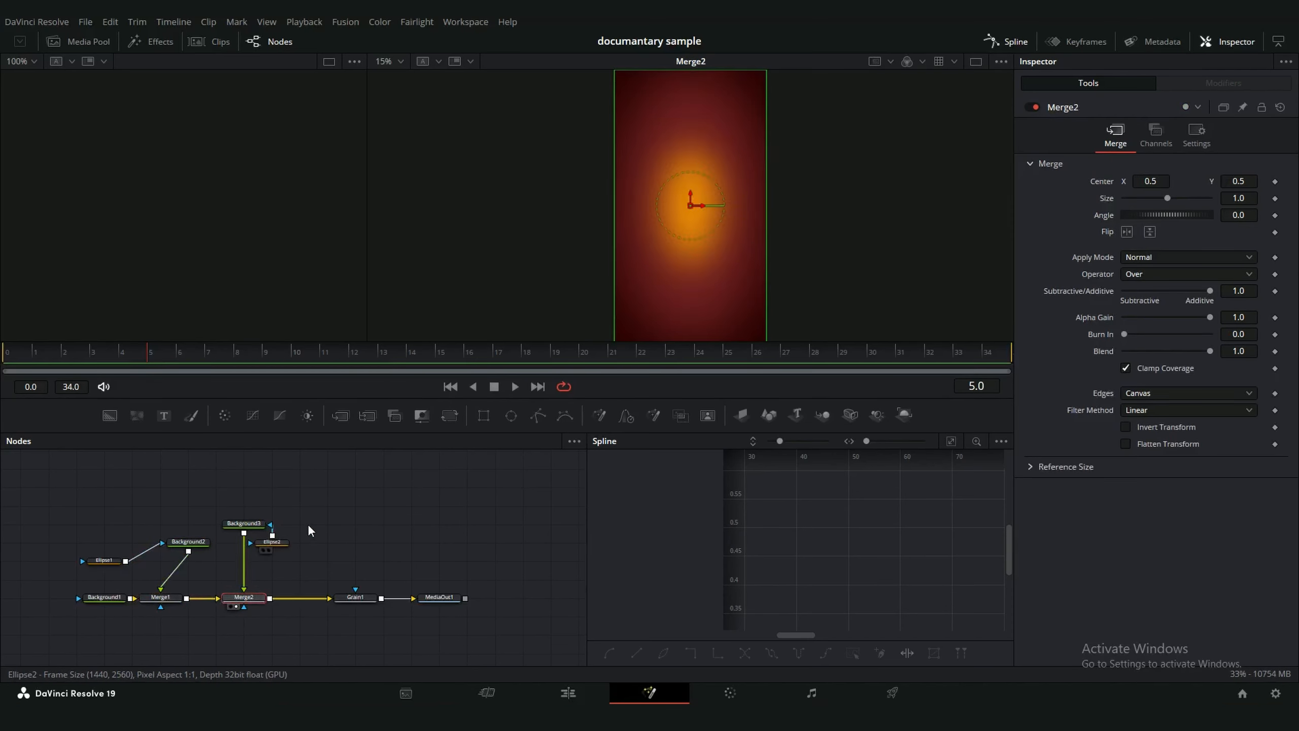
left_click(285, 543)
left_click(240, 523)
key("2")
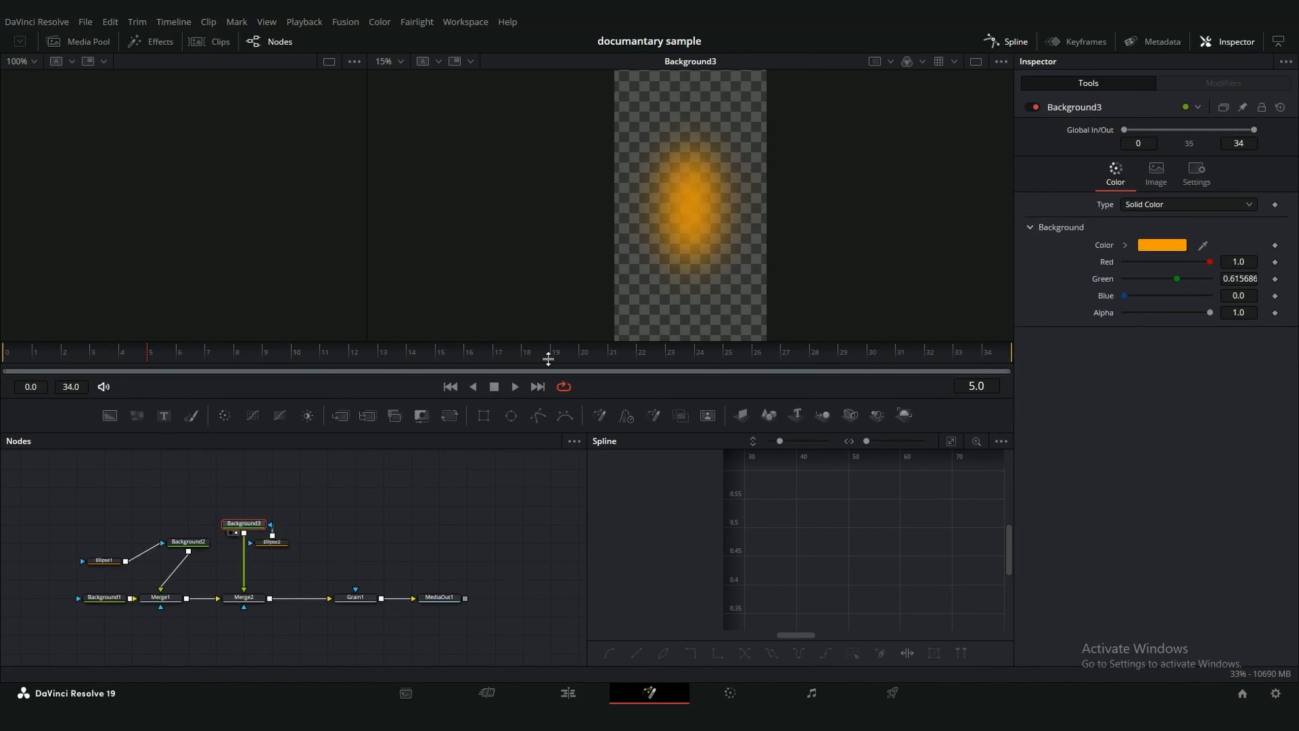
left_click(272, 542)
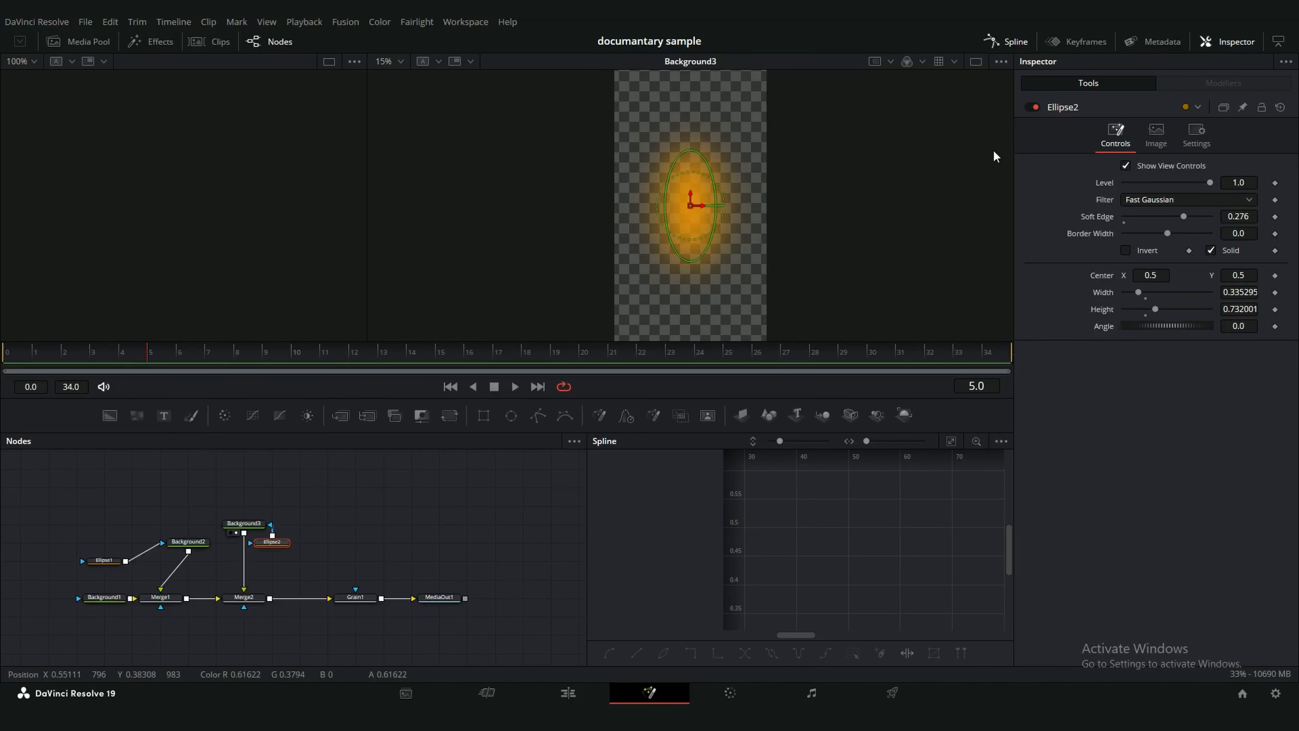
left_click(244, 597)
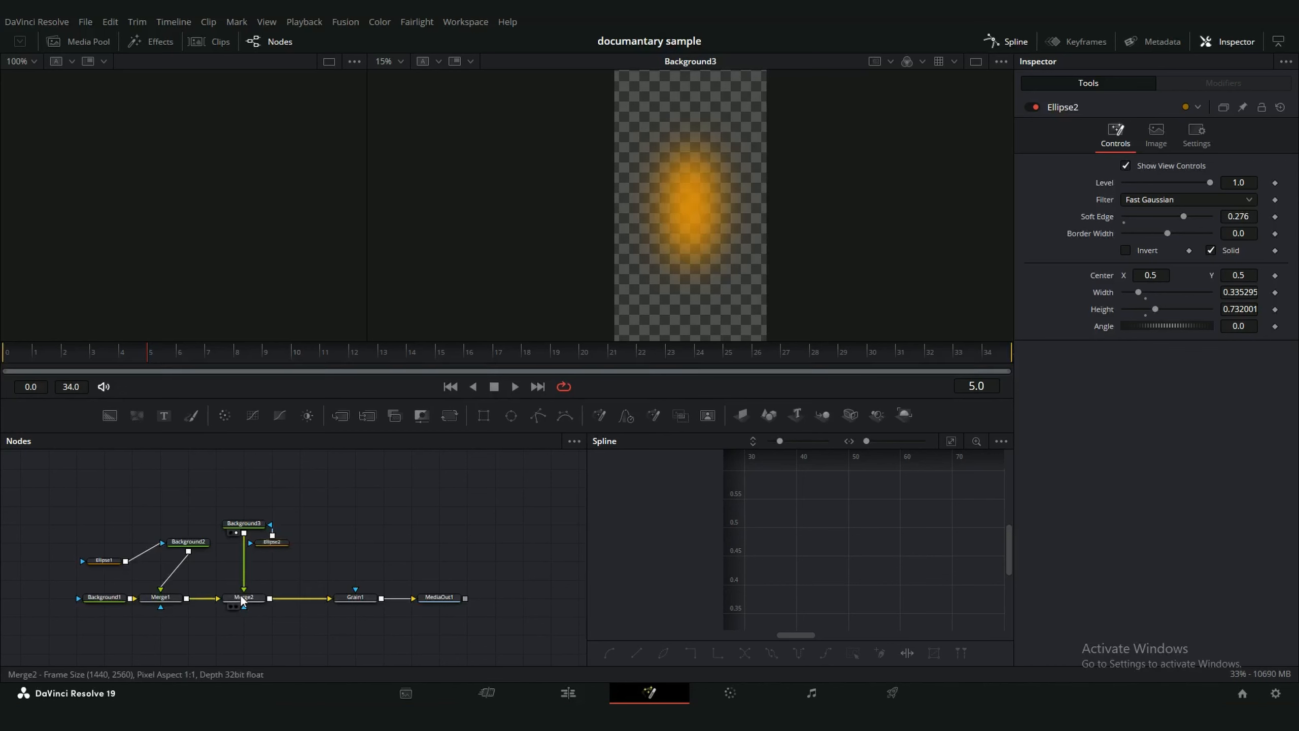
- View the Merge2, Grain1 and MediaOut1 outputs in turn and inspect the Grain1 node's settings
key("2")
left_click(371, 599)
key("2")
left_click(440, 600)
key("2")
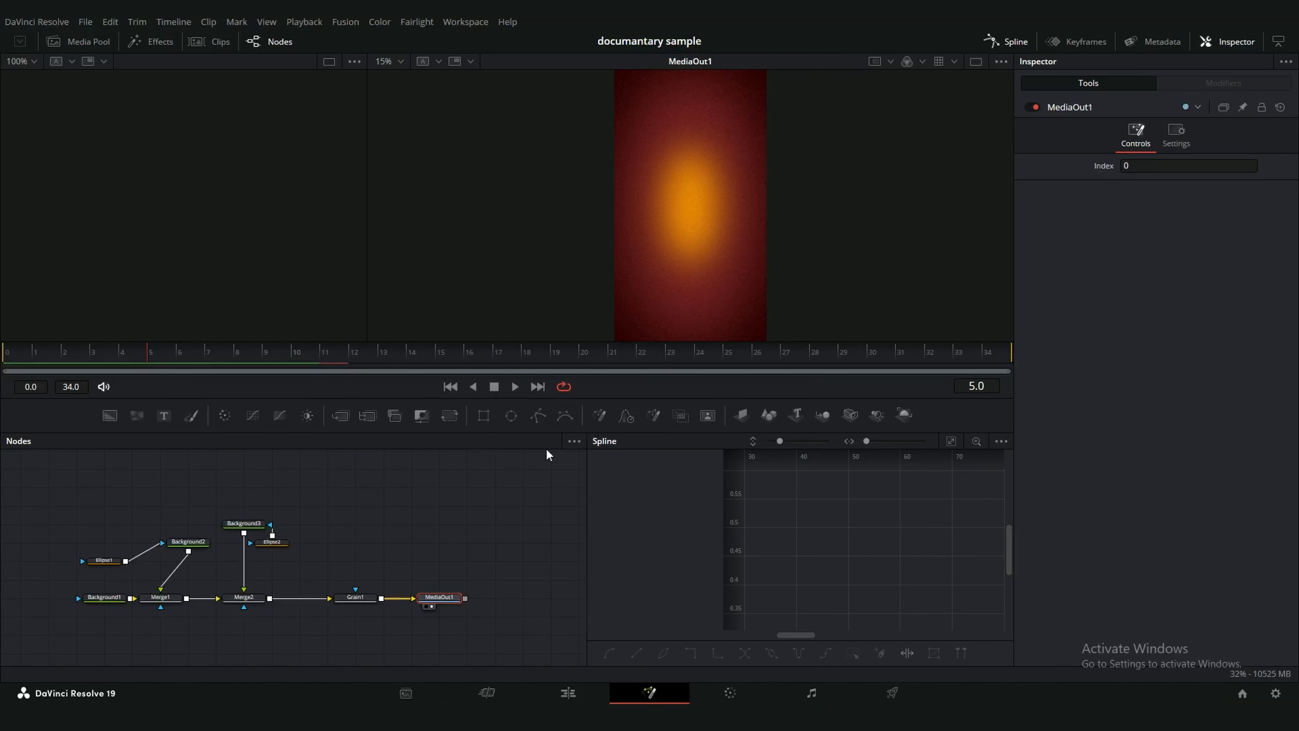
left_click(357, 597)
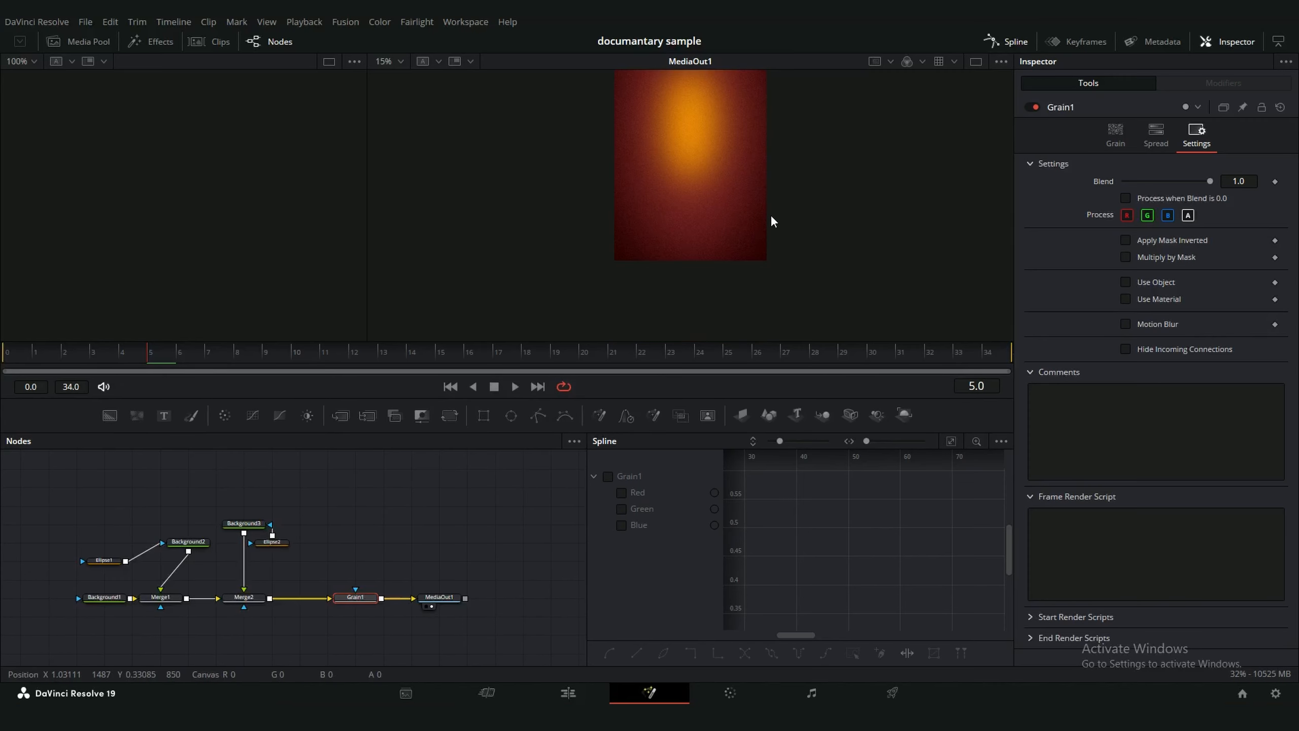
- Return to the Edit page, disable the stockcc clip on track V7 and move the playhead to 01:00:00:11
left_click(566, 691)
left_click(511, 552)
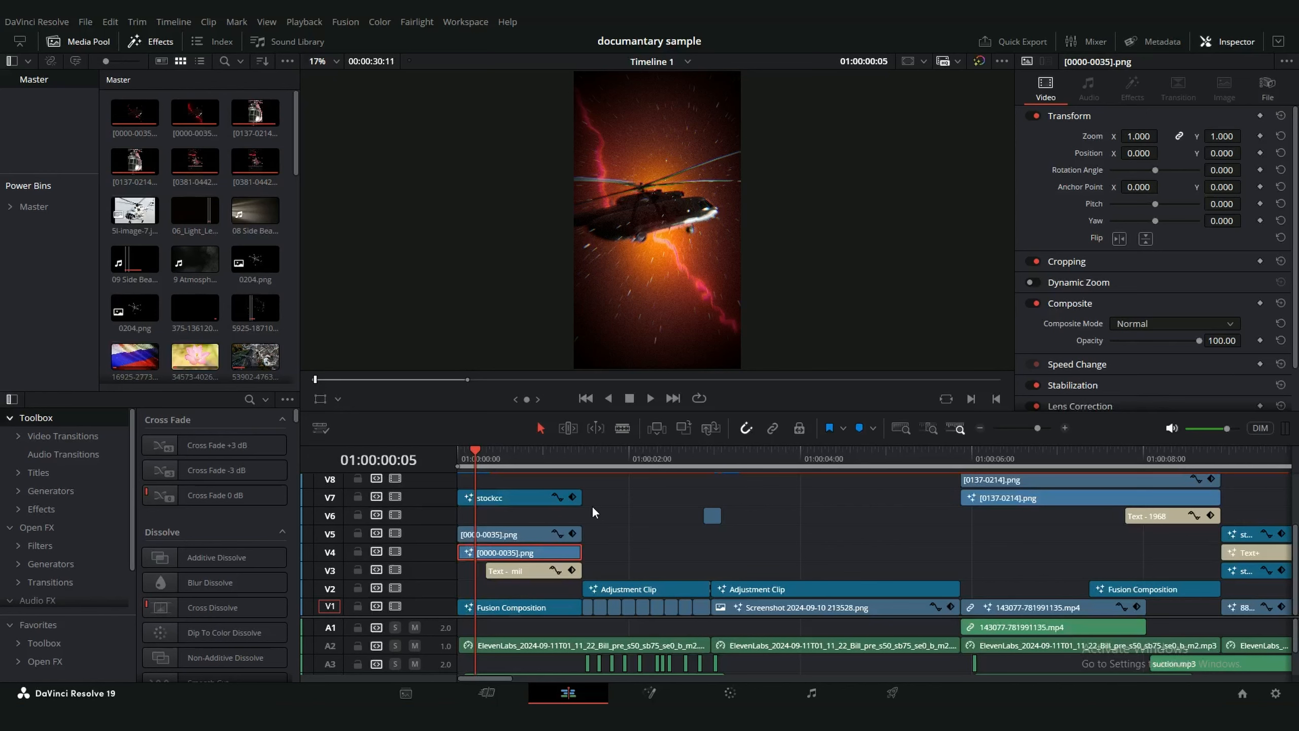
left_click(561, 498)
left_click(561, 497)
key("d")
left_click(520, 520)
key("d")
left_click_drag(471, 466, 497, 509)
left_click(483, 577)
key("d")
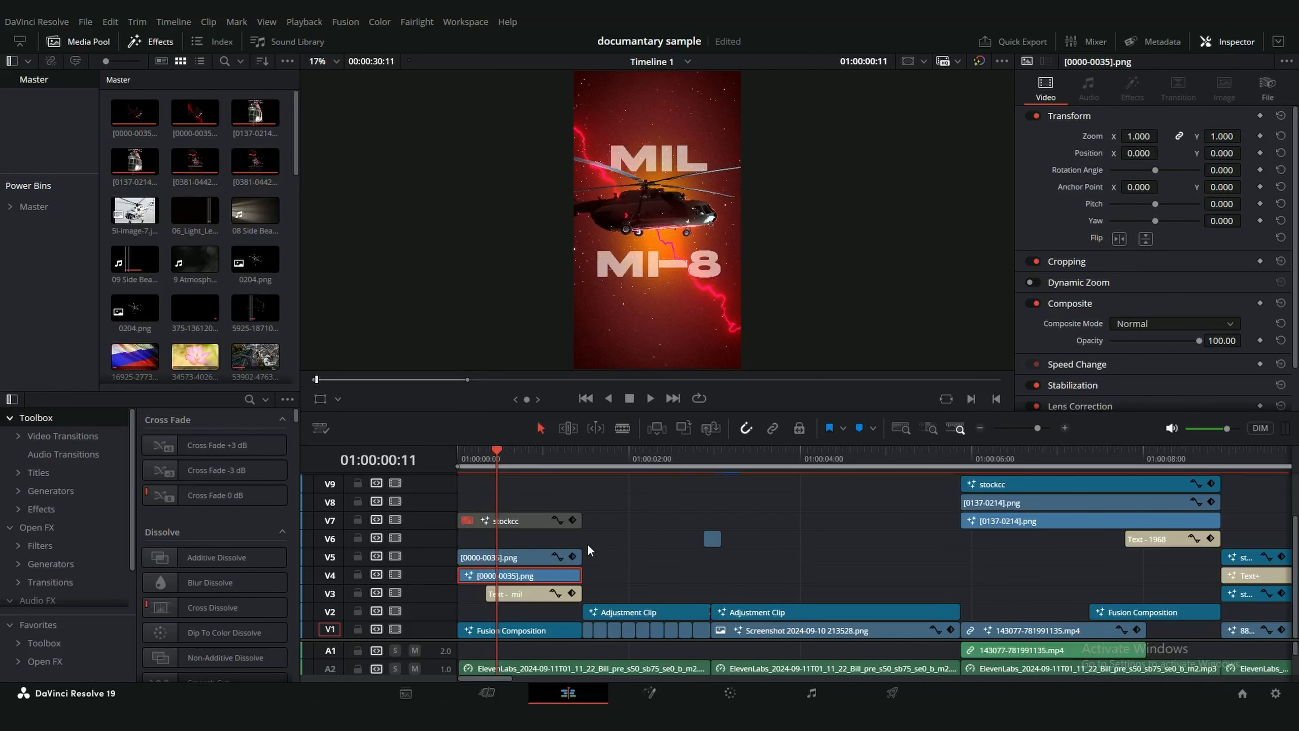
- Check the composite settings of the helicopter clips on V5 and V4, and examine the V4 clip's color-corrected output in Fusion
scroll(1157, 244, "down", 3)
left_click(540, 555)
left_click(535, 572)
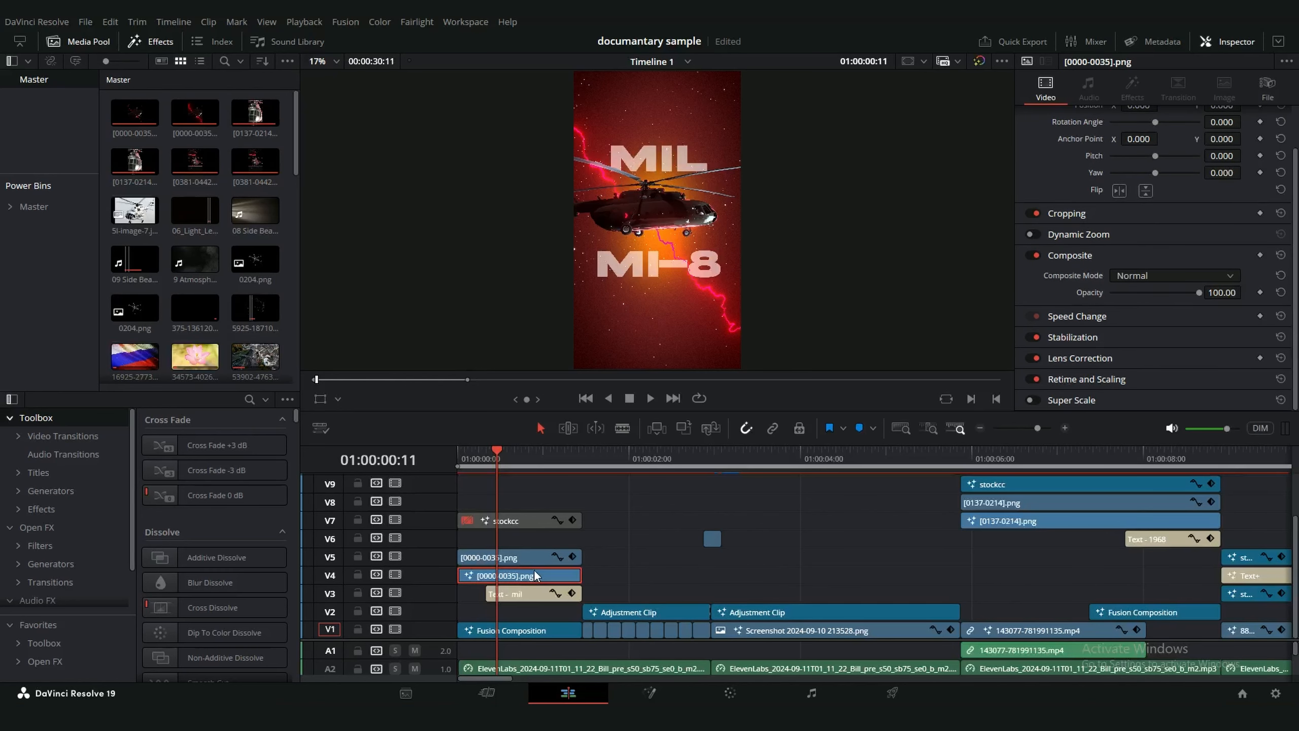
key("shift+5")
scroll(757, 204, "up", 5)
scroll(728, 187, "down", 4)
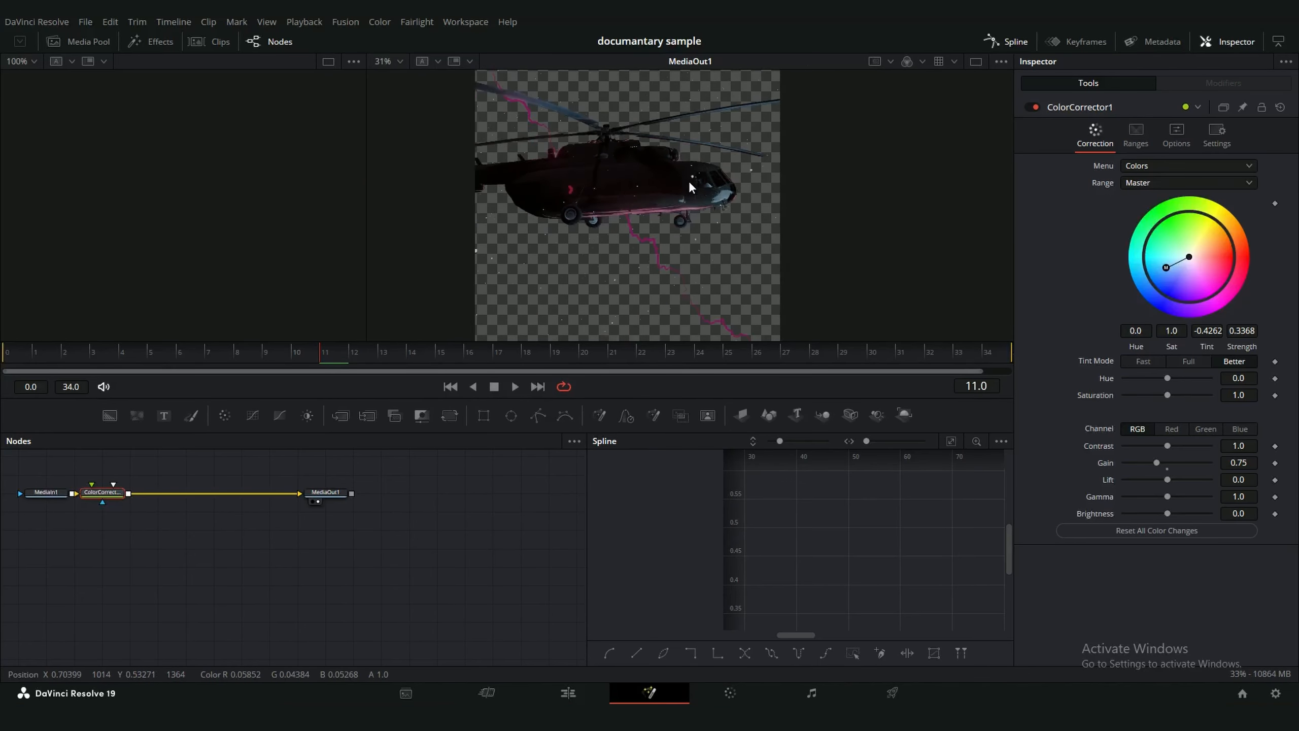
scroll(647, 168, "up", 3)
scroll(646, 169, "up", 3)
scroll(647, 172, "down", 2)
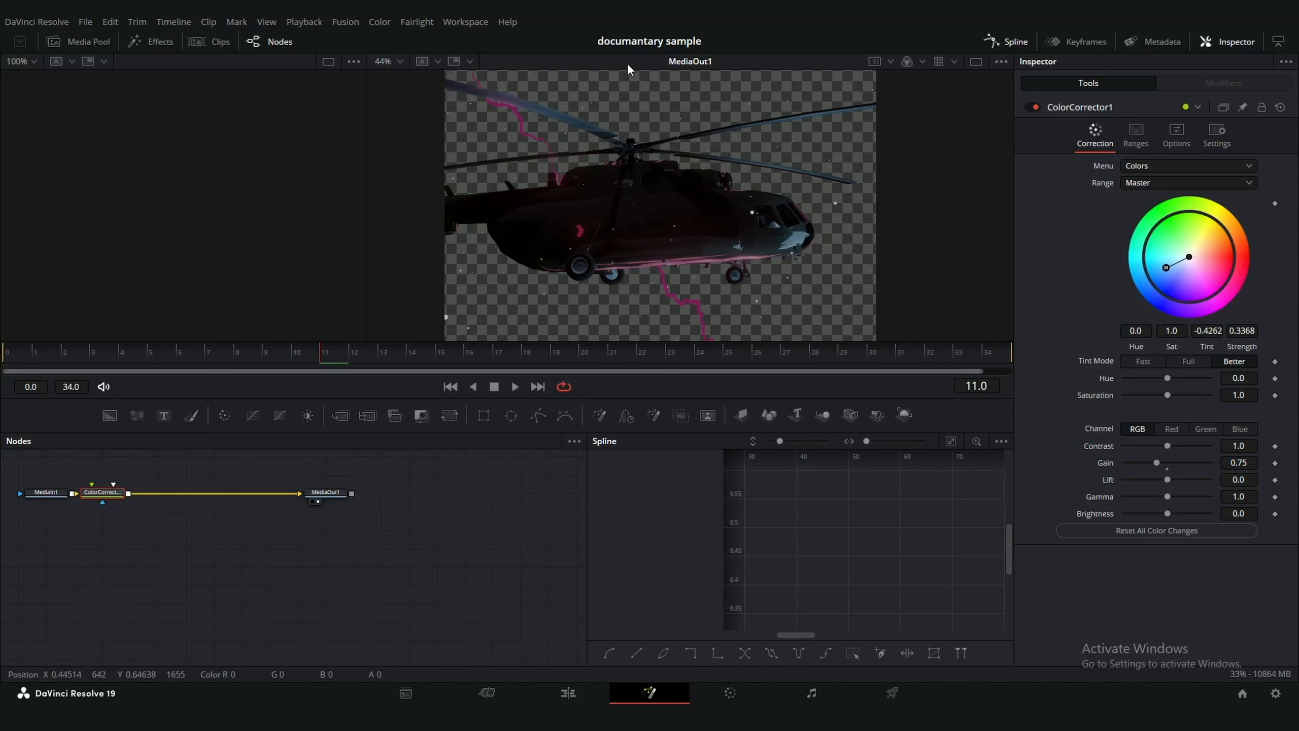
- Examine the raw MediaIn1 helicopter render up close and compare it with the ColorCorrector1 output
left_click(46, 492)
key("2")
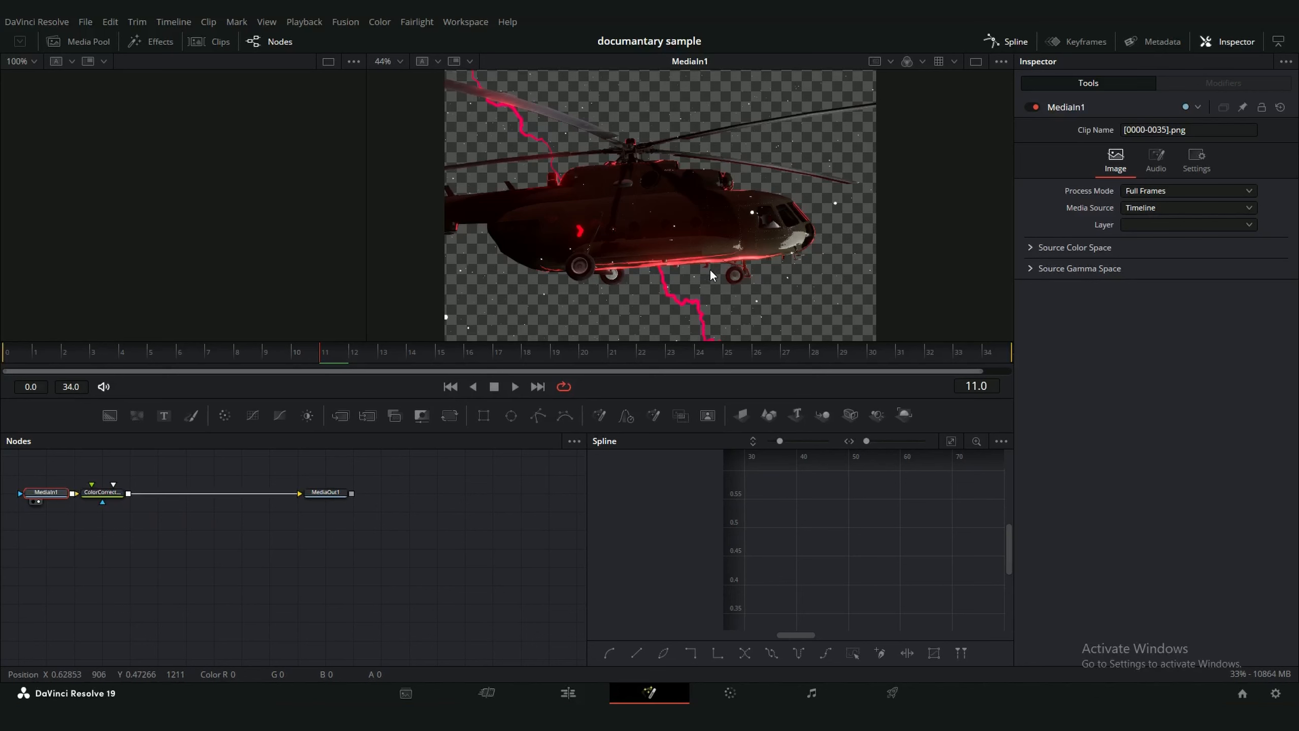
scroll(715, 269, "up", 4)
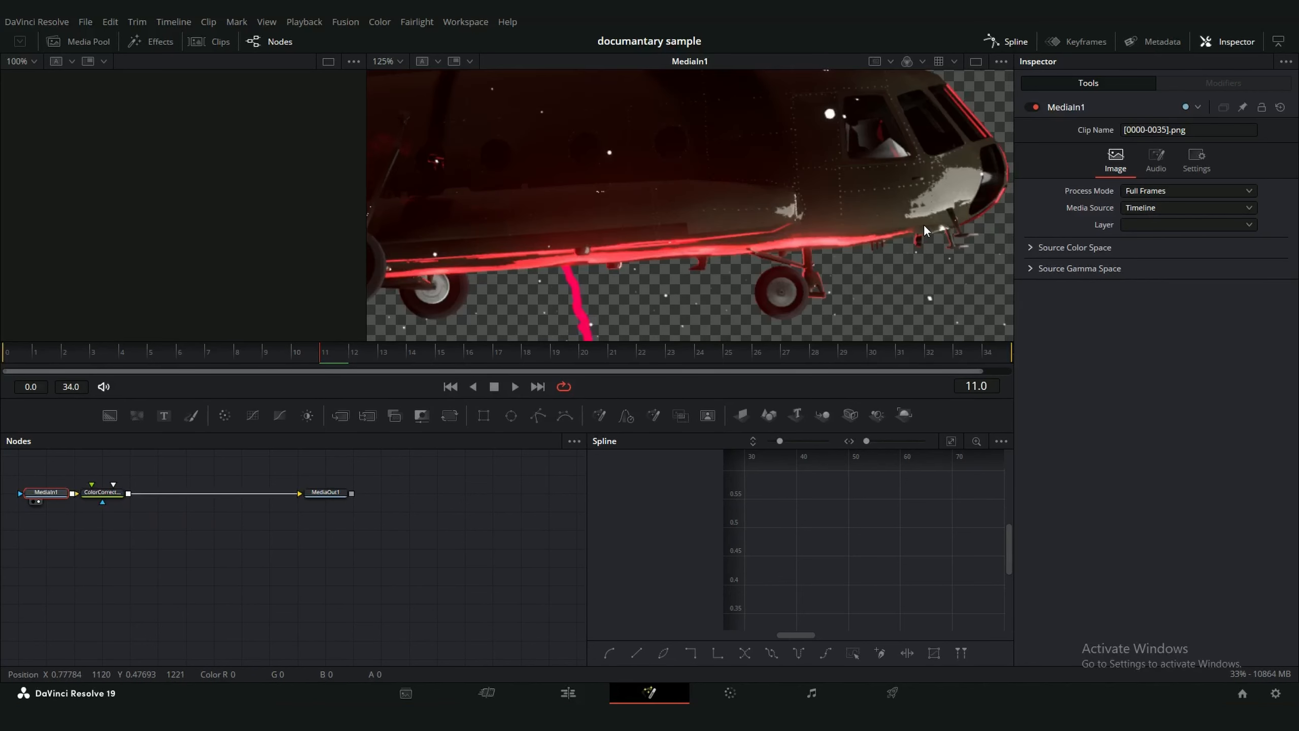
scroll(634, 260, "up", 3)
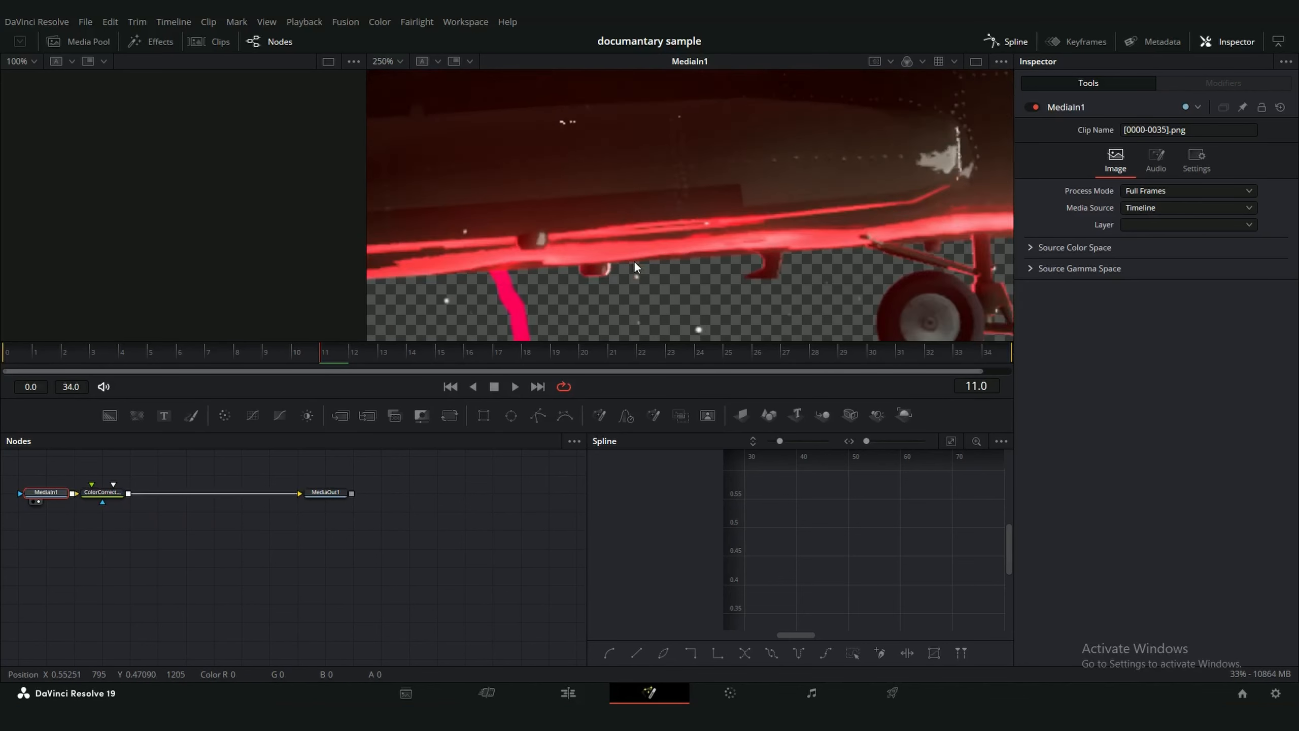
scroll(698, 227, "down", 6)
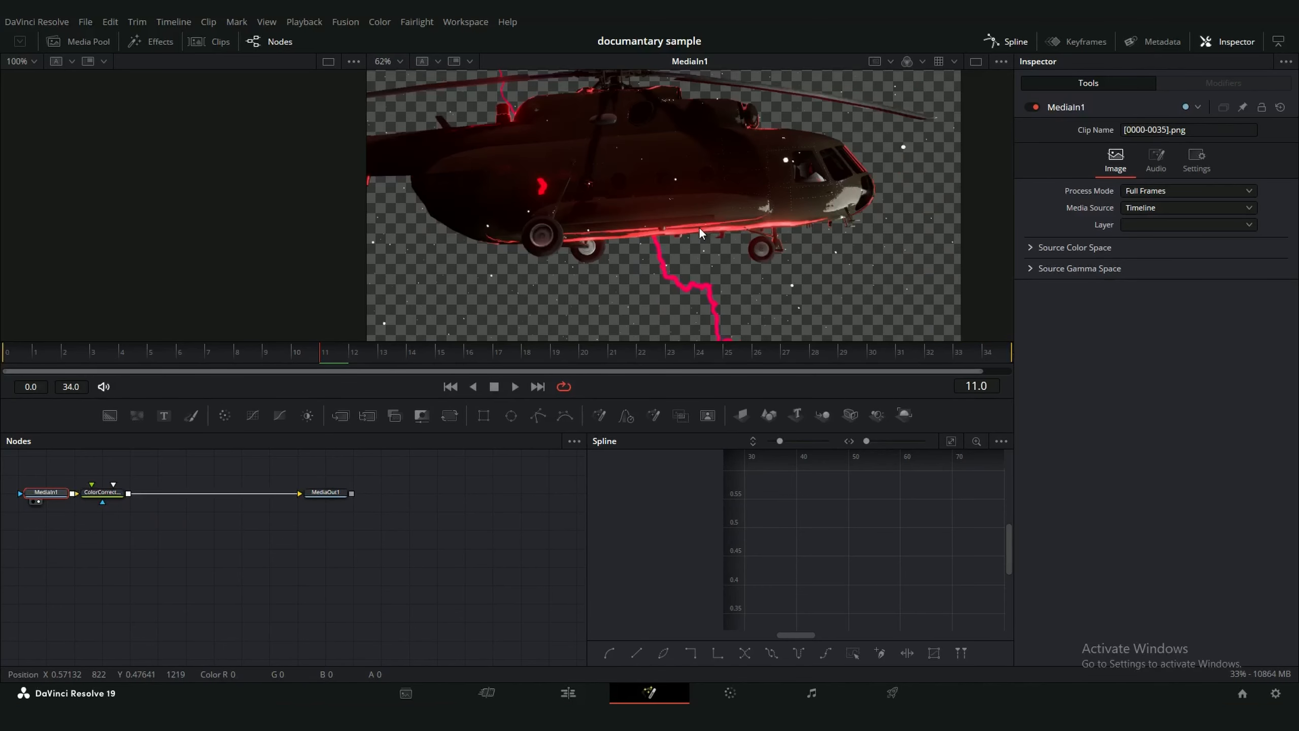
scroll(698, 226, "down", 1)
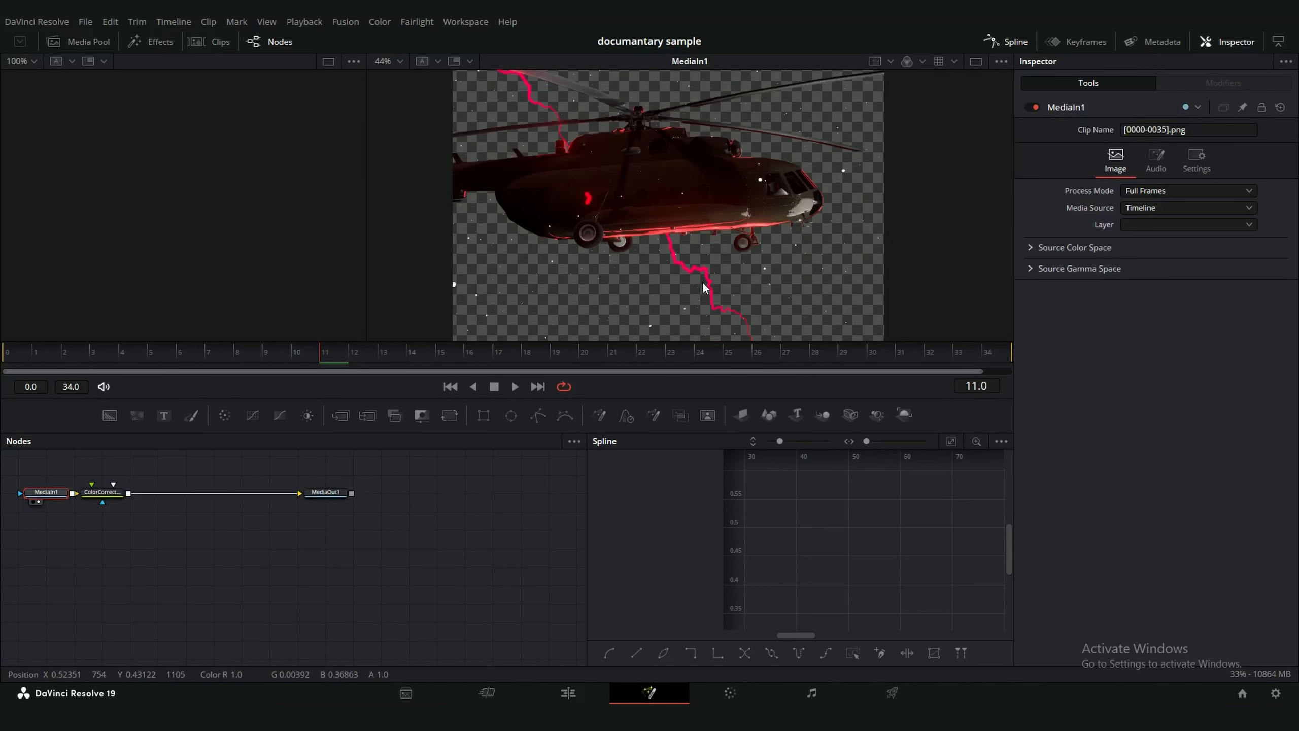
scroll(753, 254, "down", 5)
scroll(797, 180, "up", 4)
scroll(727, 189, "down", 3)
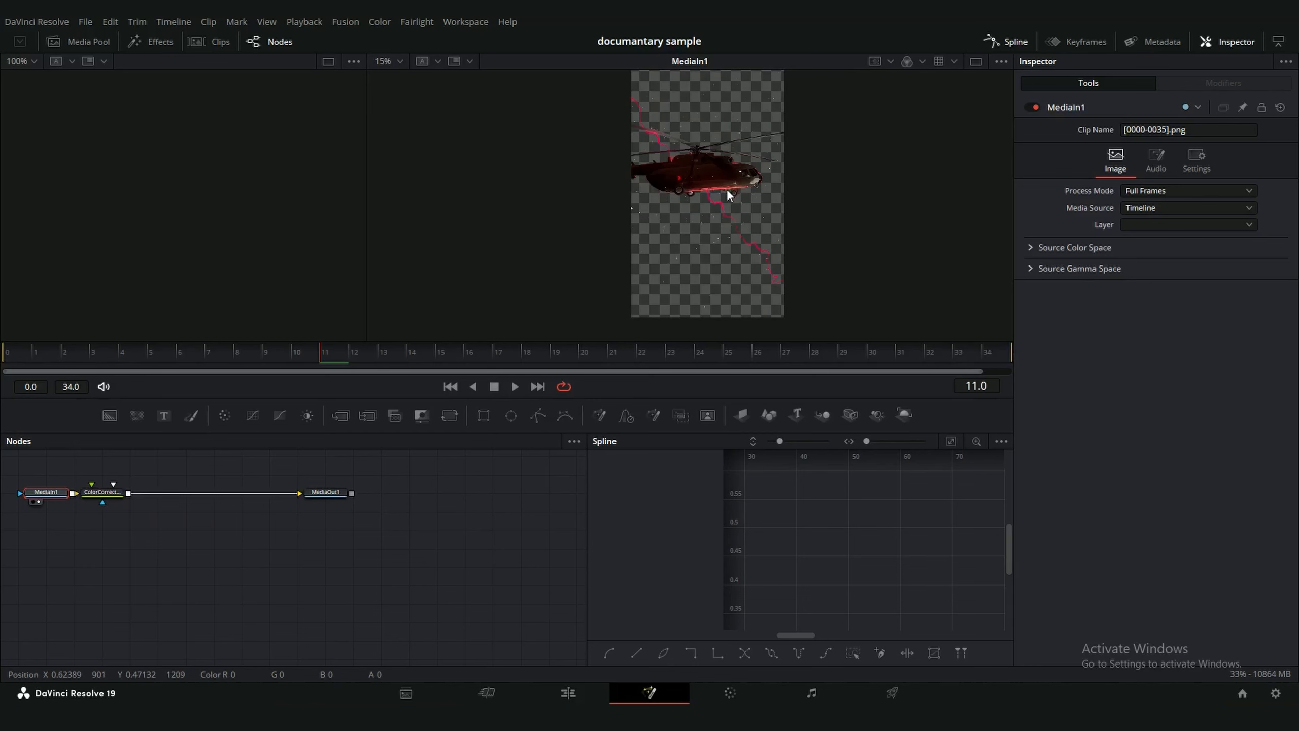
scroll(727, 188, "up", 1)
scroll(725, 233, "up", 2)
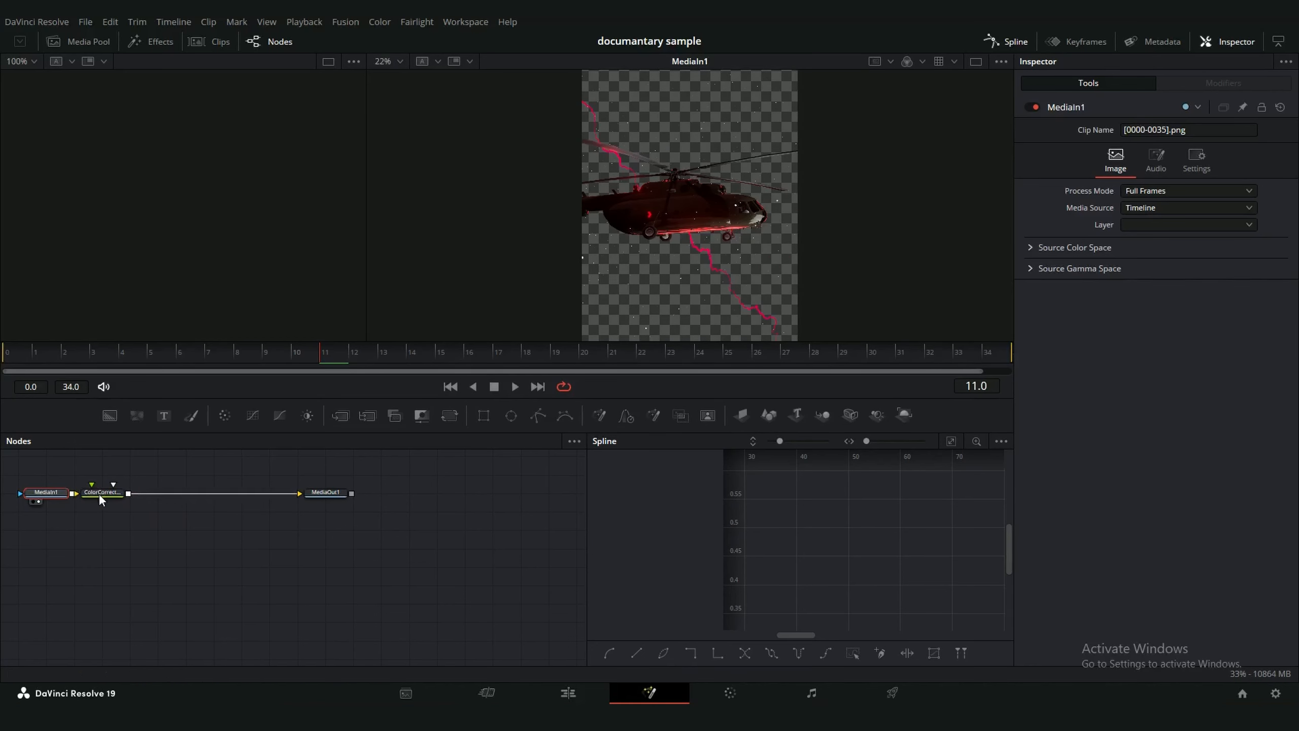
left_click_drag(99, 494, 538, 327)
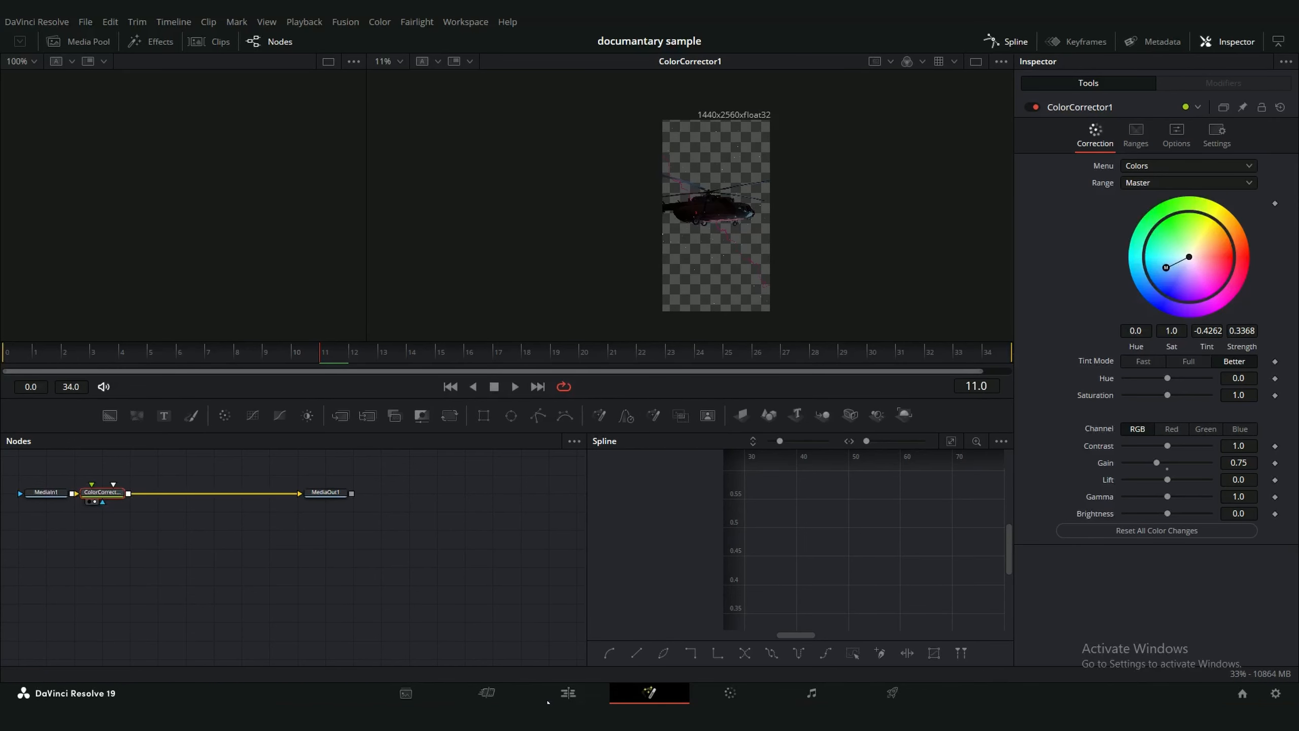
- Open the [0000-0035].png clip on V5 in Fusion, examine its helicopter and lightning glow up close, and return to the Edit page
key("shift+4")
left_click(500, 557)
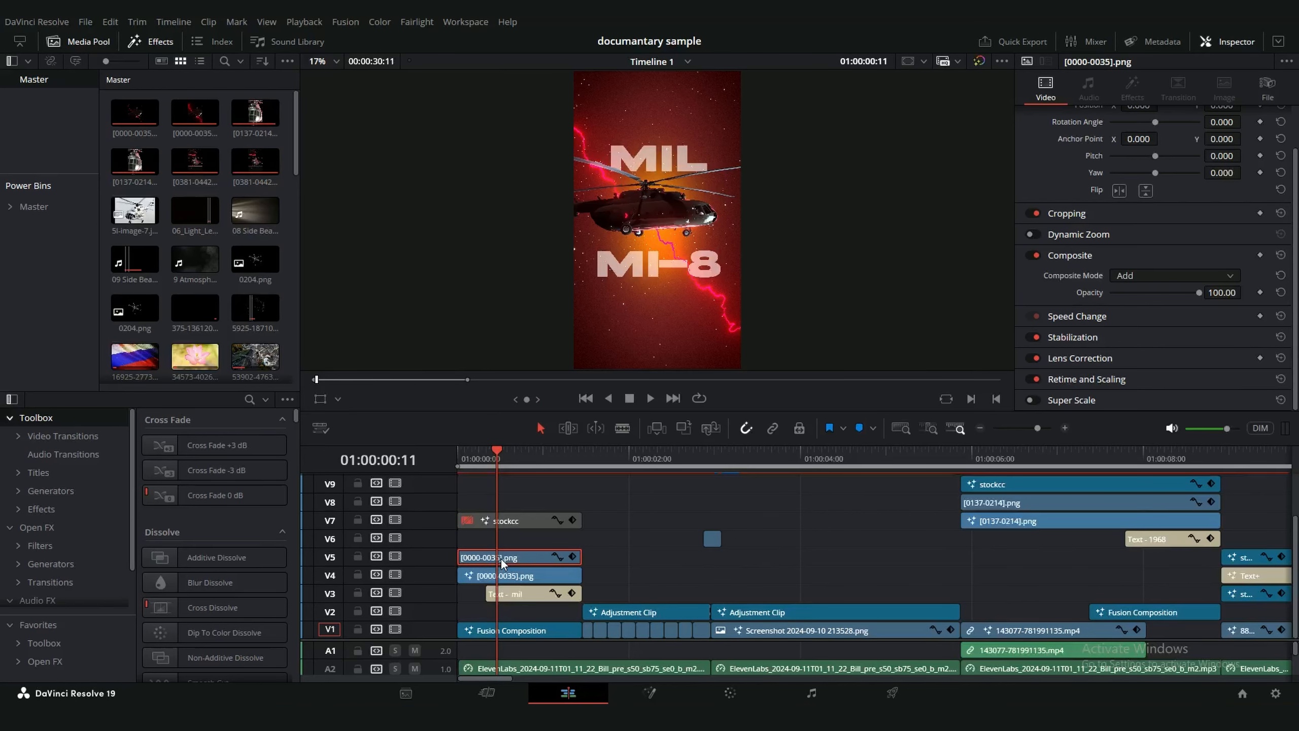
key("shift+5")
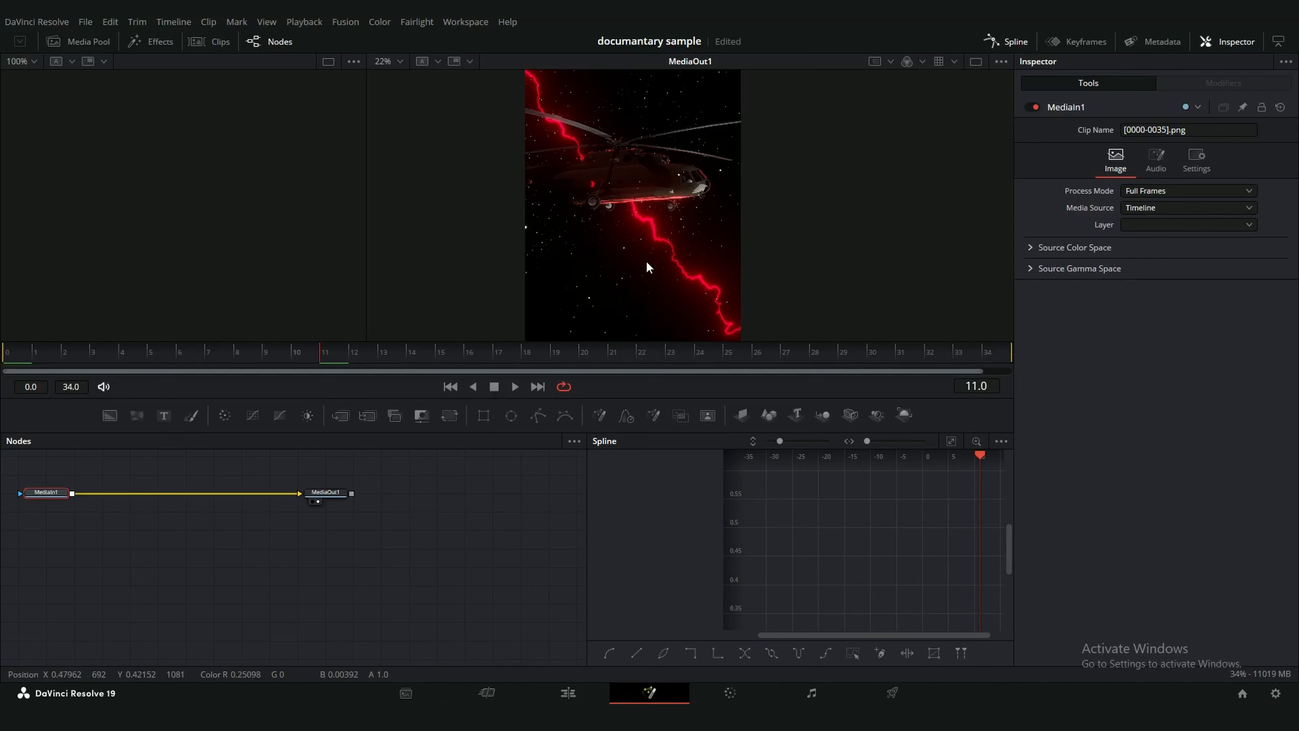
scroll(616, 168, "down", 3)
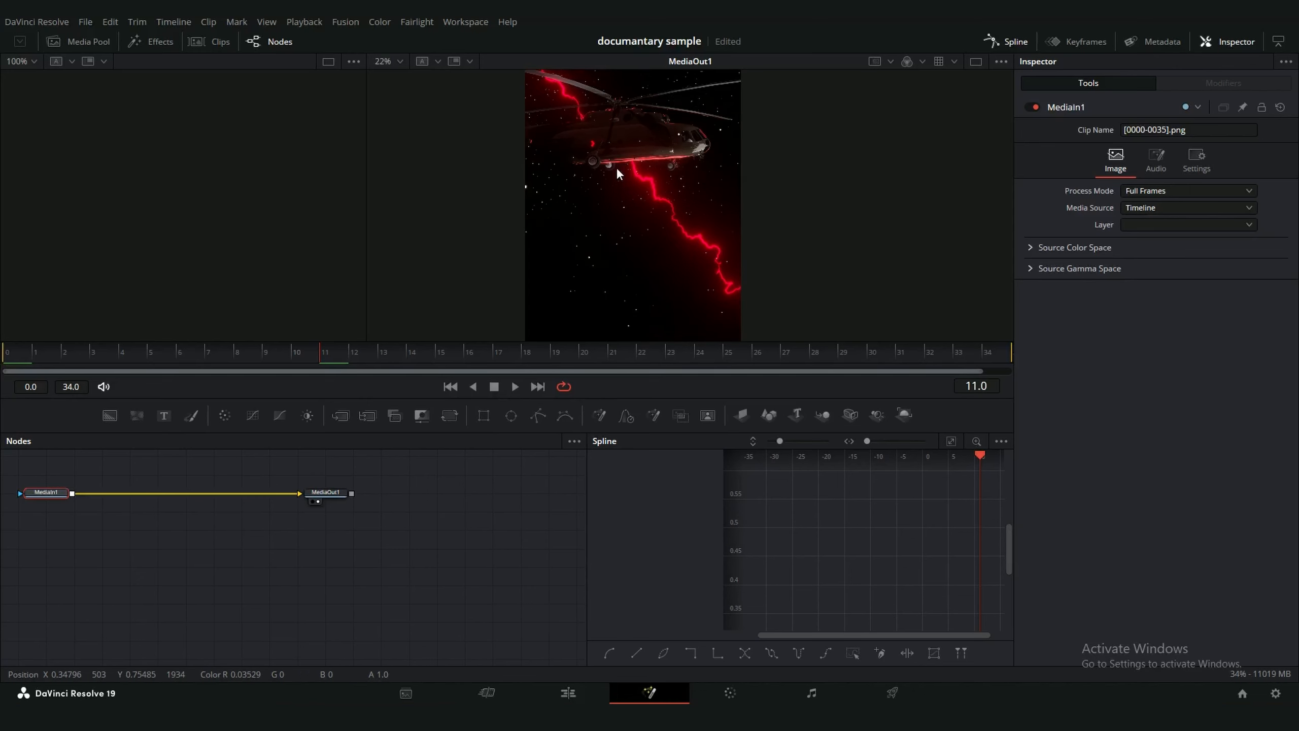
scroll(624, 231, "up", 3)
scroll(649, 229, "up", 4)
scroll(648, 228, "down", 6)
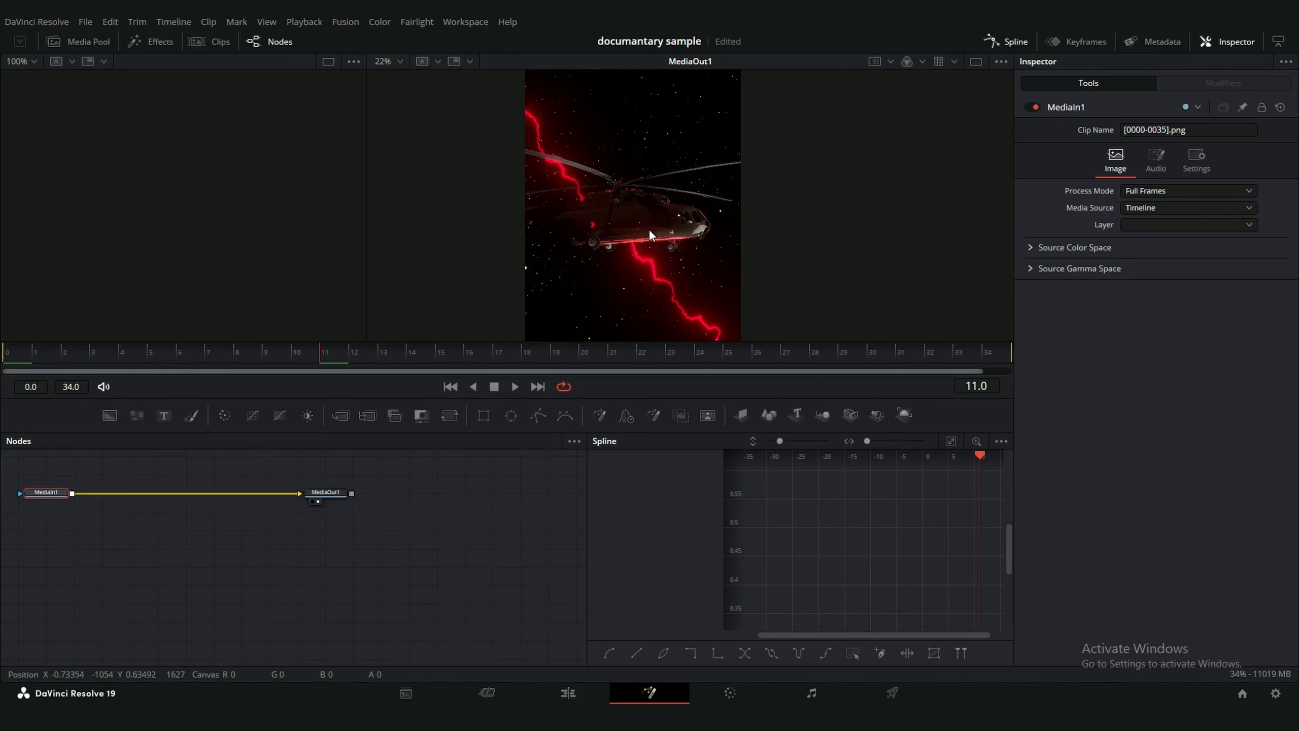
scroll(651, 216, "up", 3)
scroll(687, 265, "up", 4)
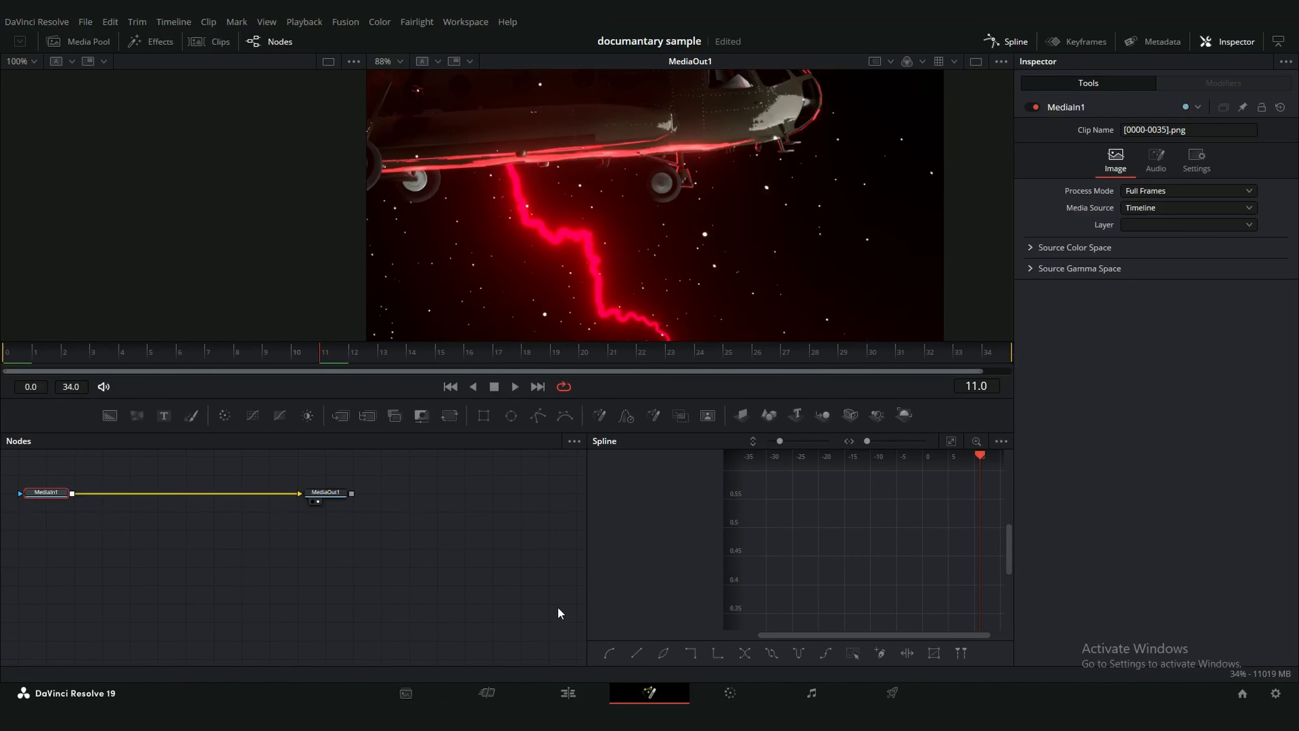
left_click(568, 692)
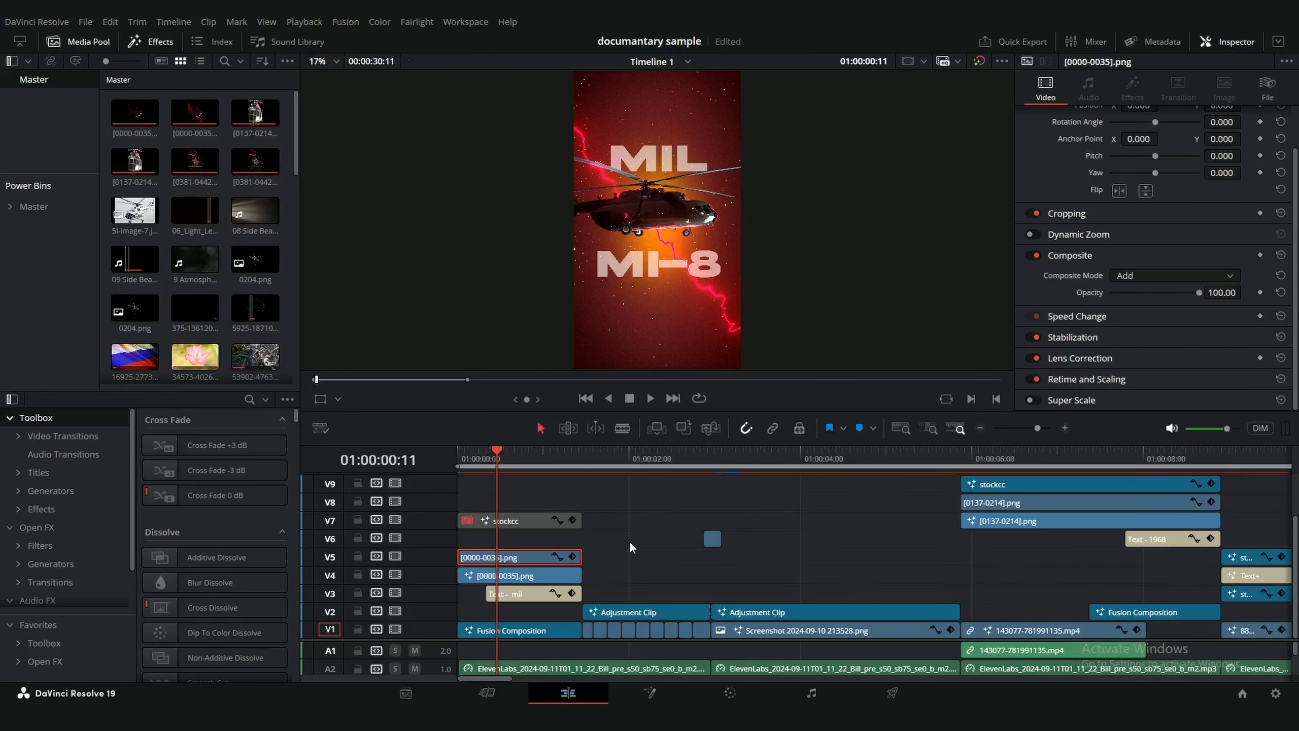
- Open the stockcc clip on V7 in Fusion and align the MediaIn1 node with the effect chain
left_click_drag(596, 554, 573, 578)
left_click(589, 562)
left_click(549, 563)
left_click(506, 522)
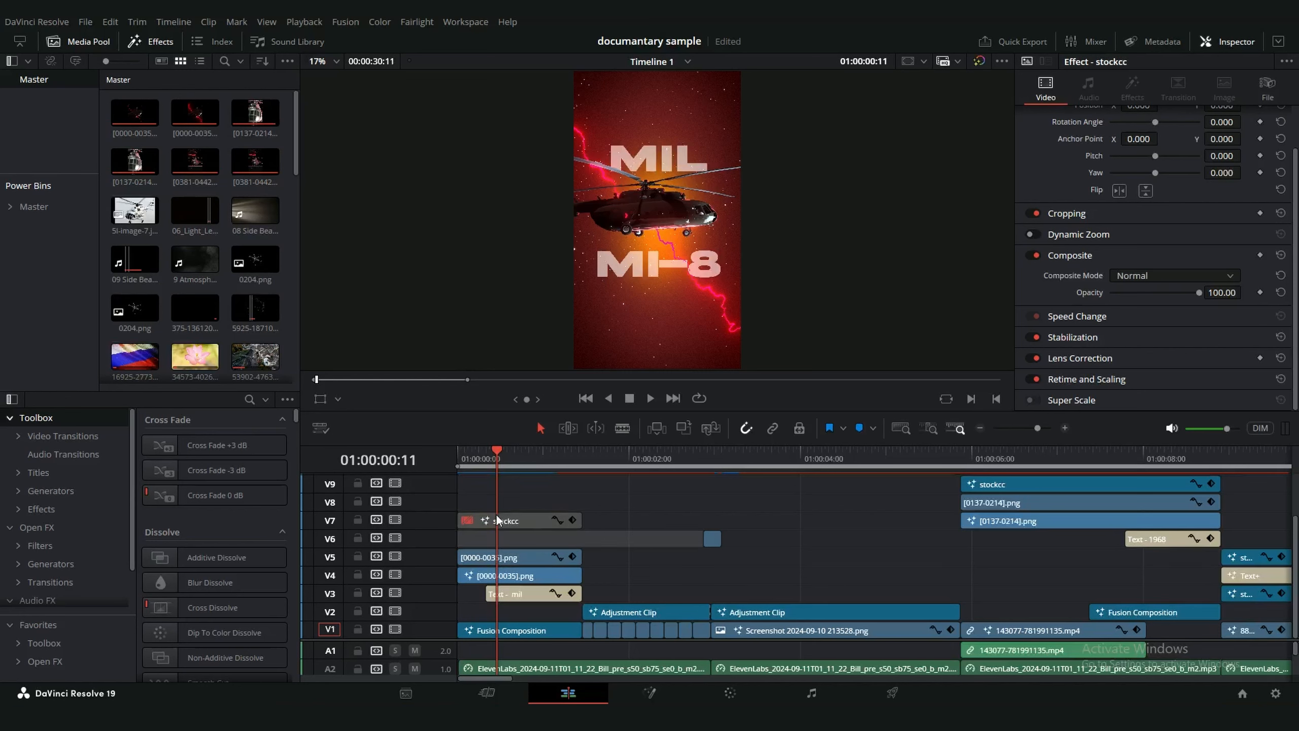
left_click(649, 691)
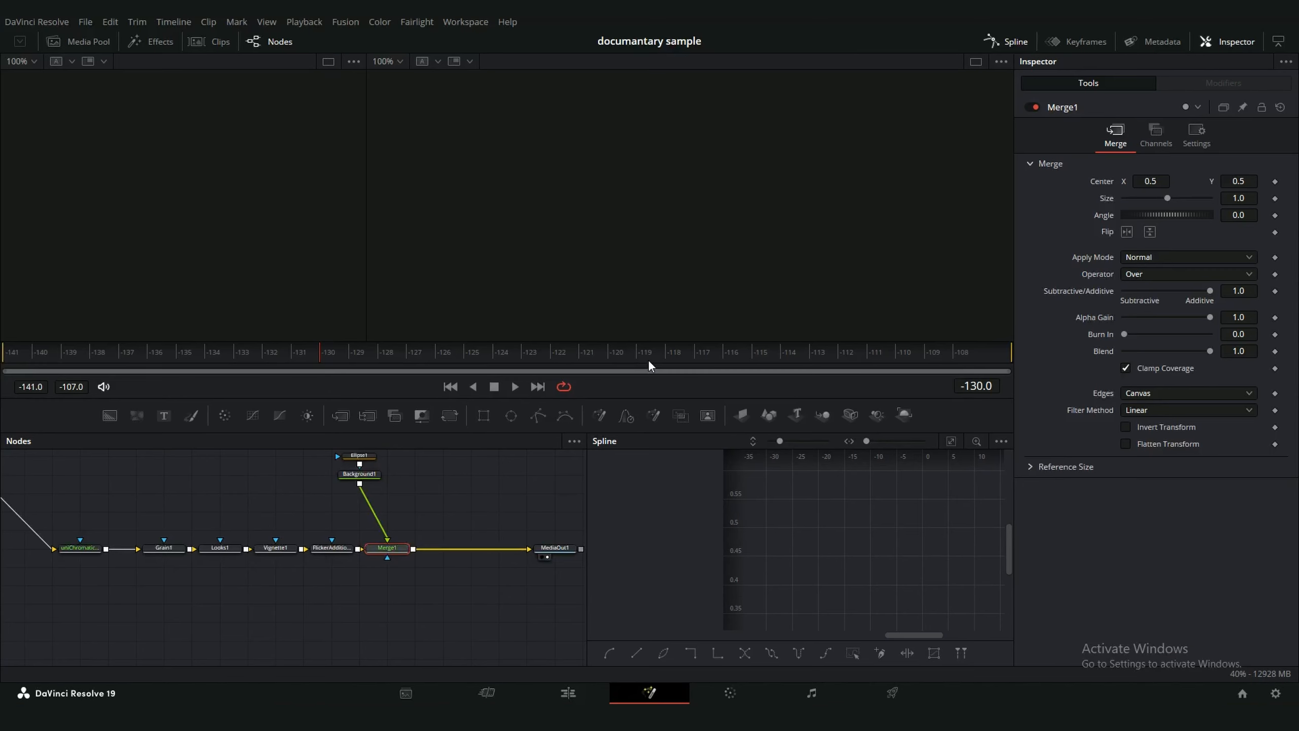
left_click_drag(97, 461, 364, 476)
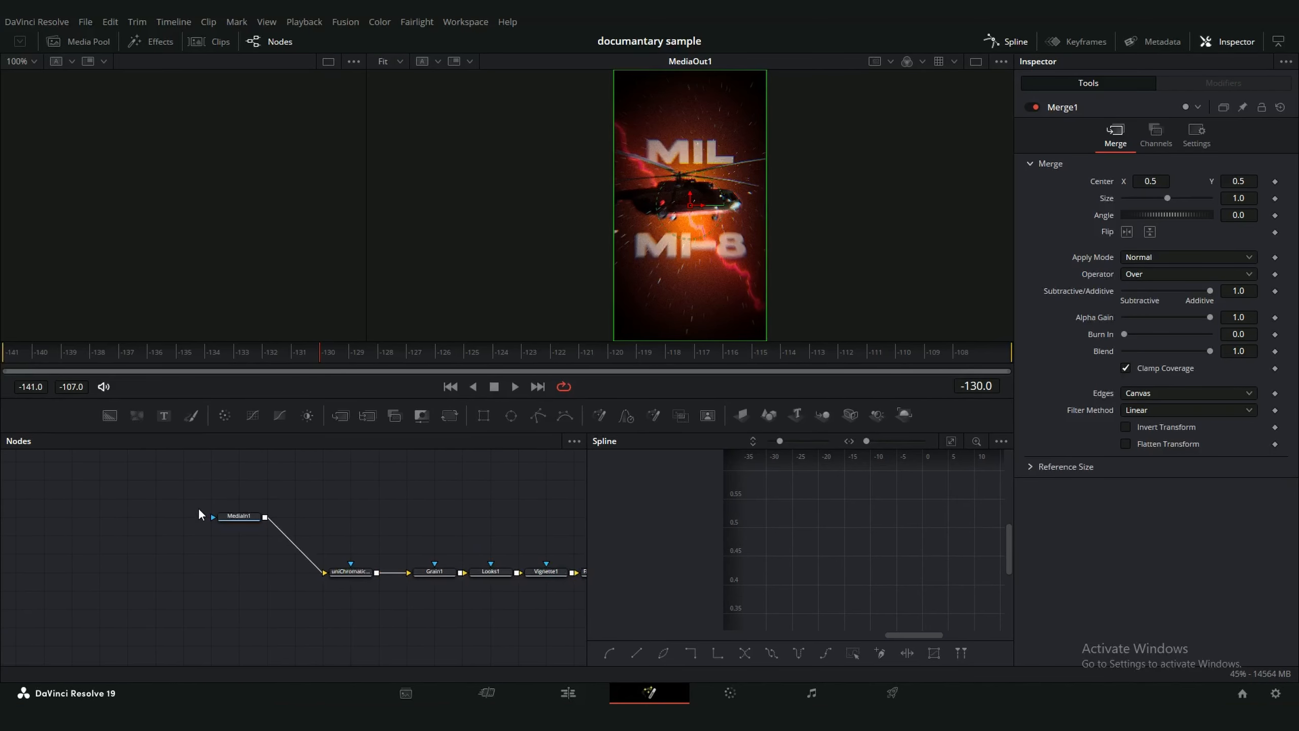
left_click_drag(235, 514, 236, 571)
- Compare the MediaIn1 image with the uniChromaticAberration1 output in the viewer
left_click(351, 569)
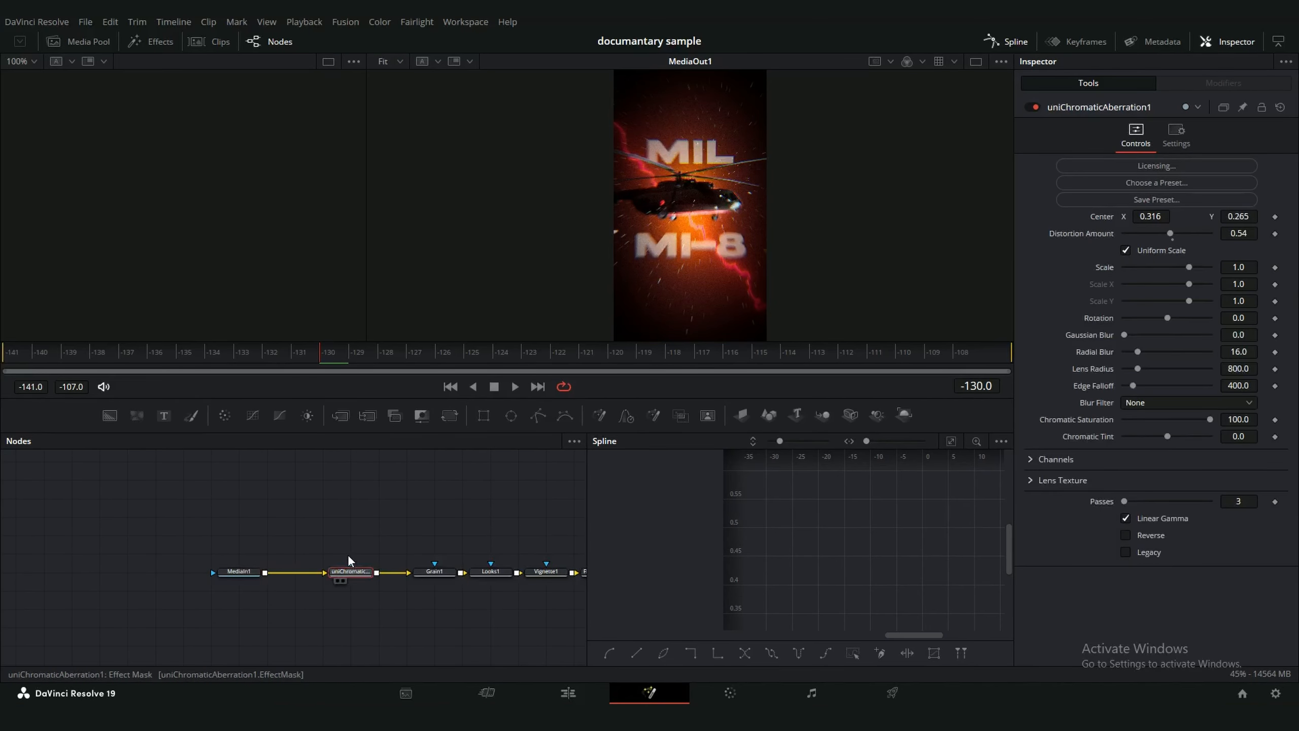
key("2")
left_click(236, 570)
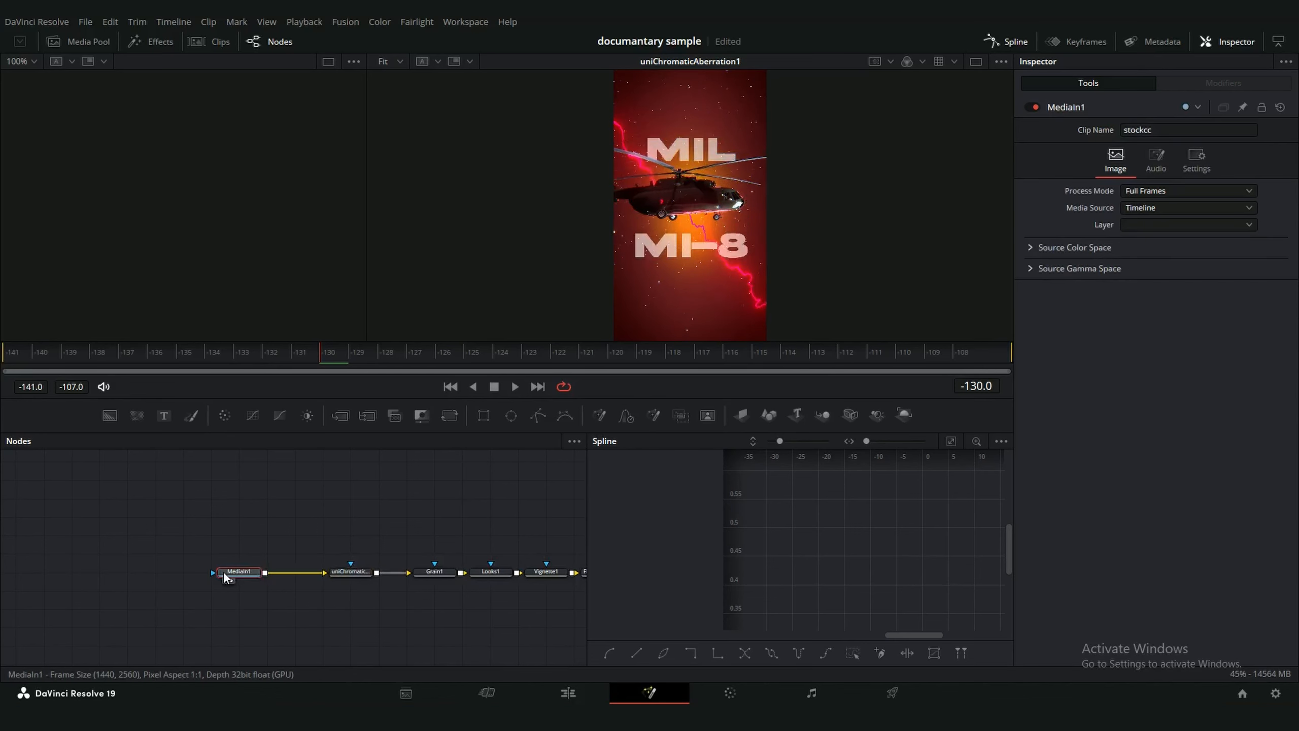
key("2")
scroll(779, 242, "down", 1)
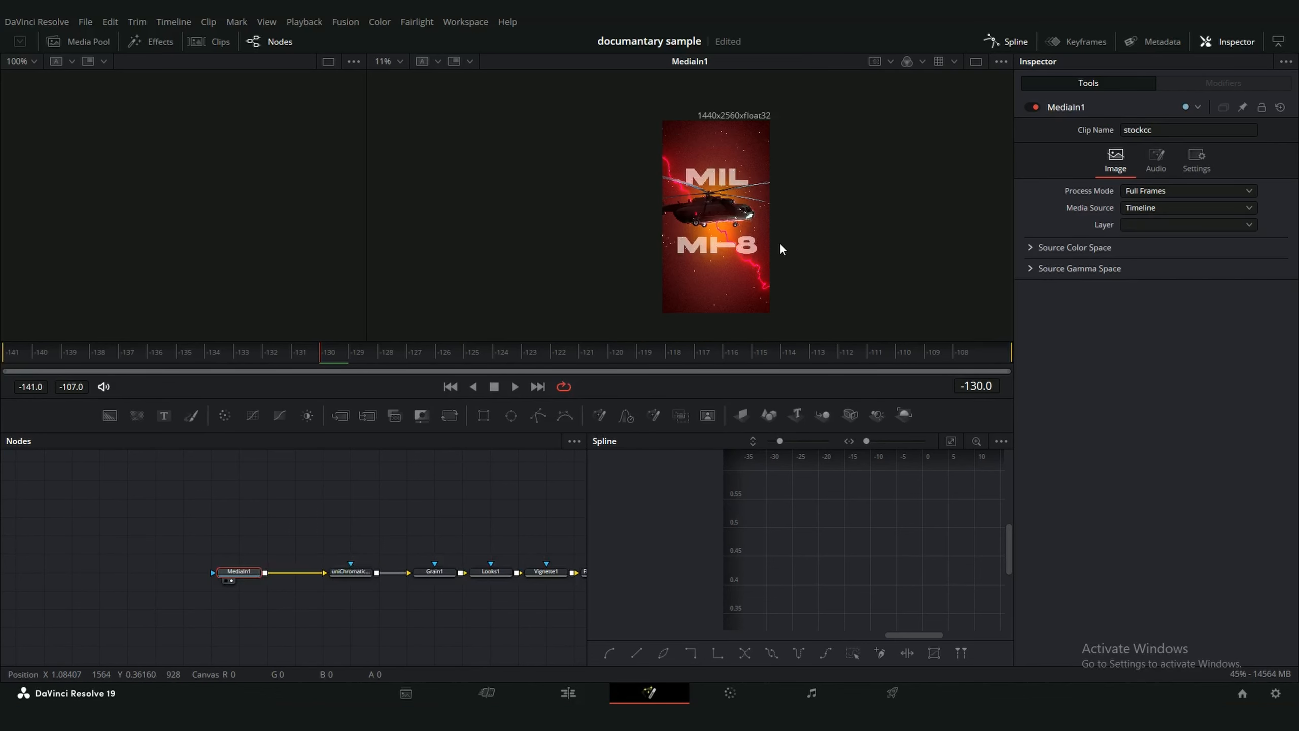
scroll(779, 241, "up", 1)
left_click(359, 571)
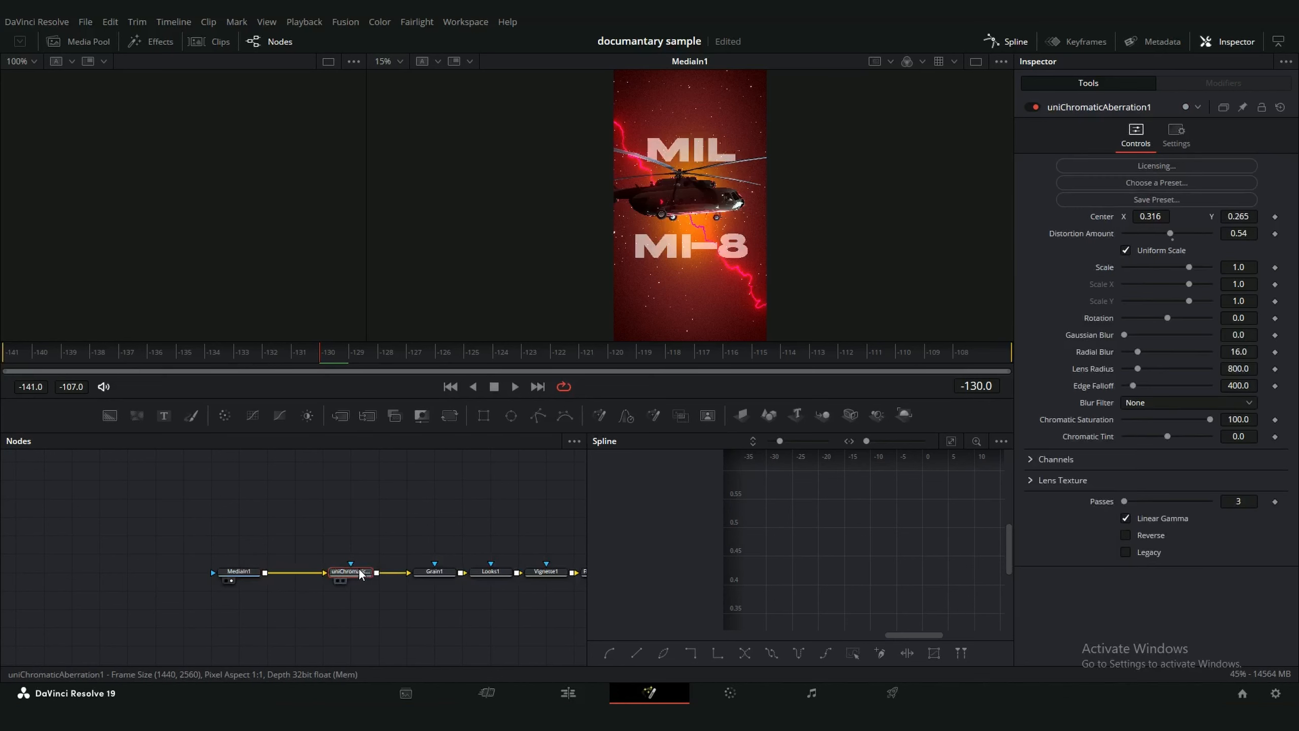
key("2")
left_click(362, 530)
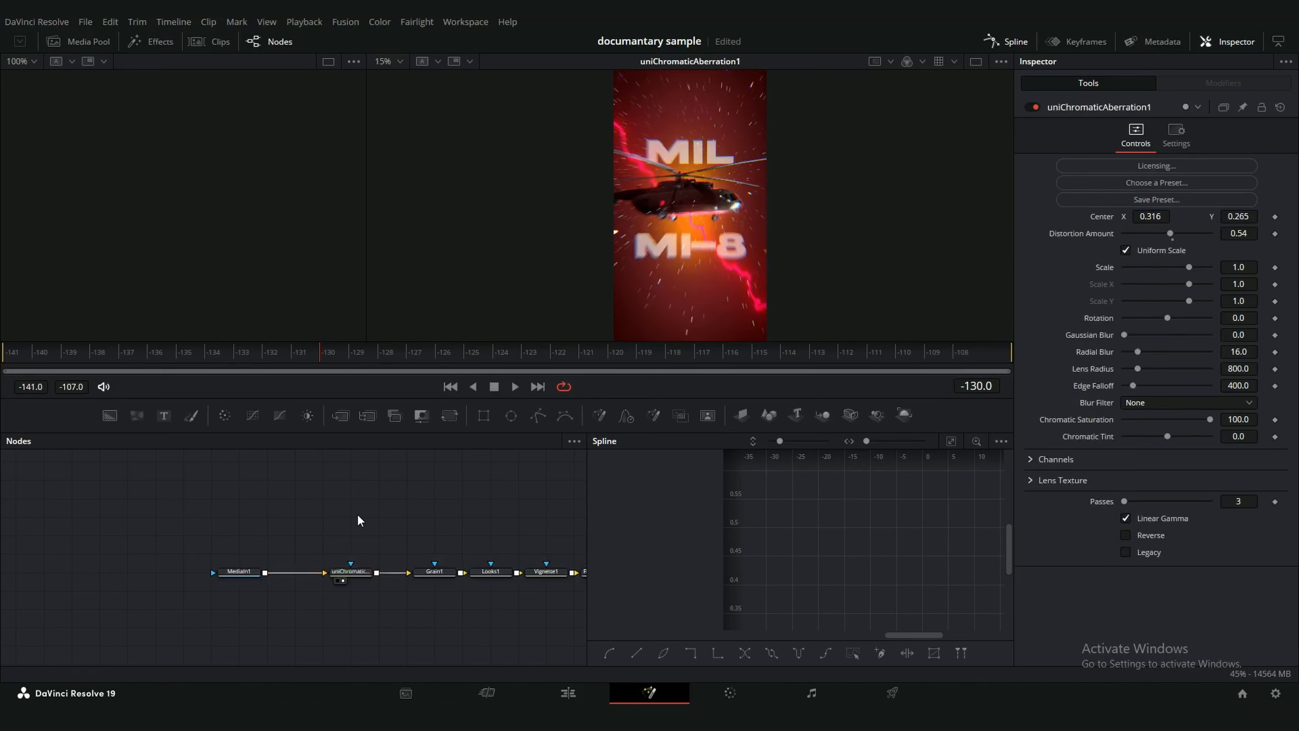
- Examine the Grain1 and Looks1 outputs along the chain and compare the two
left_click_drag(356, 515, 229, 518)
left_click(307, 573)
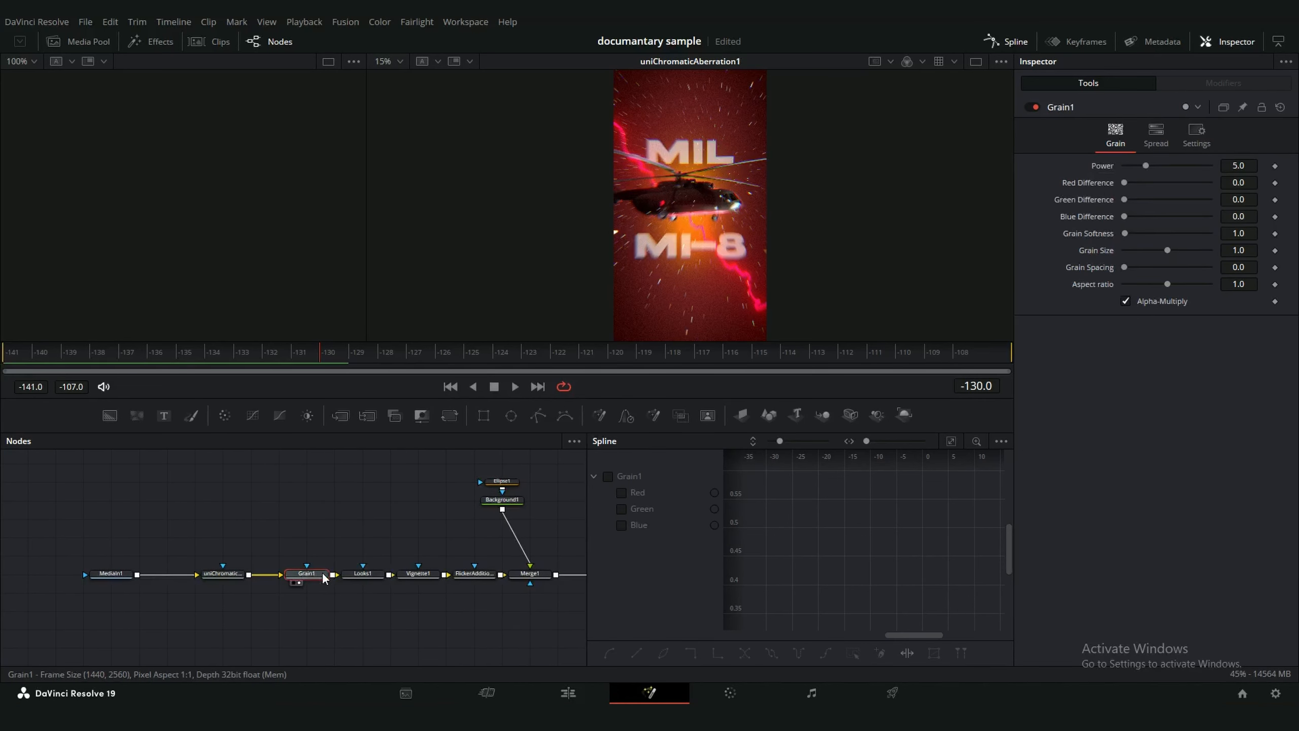
key("2")
left_click(352, 580)
key("2")
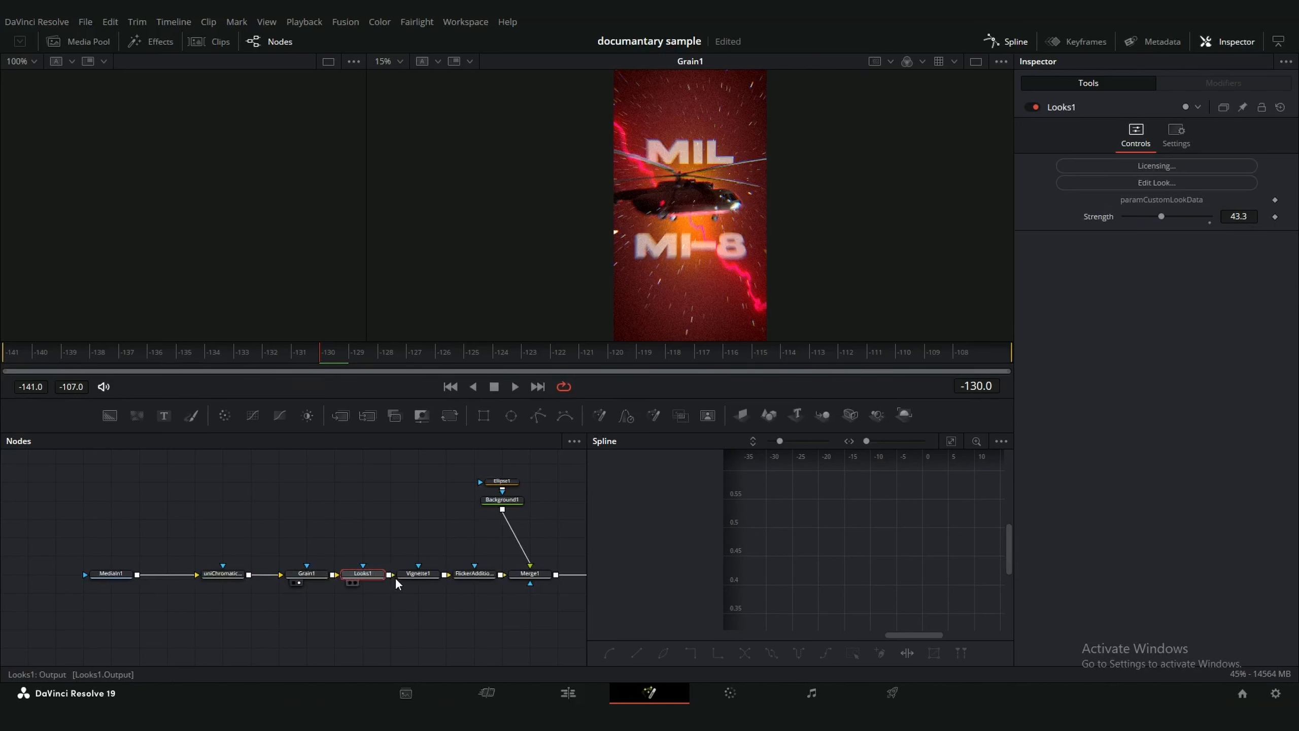
left_click(418, 573)
left_click(364, 573)
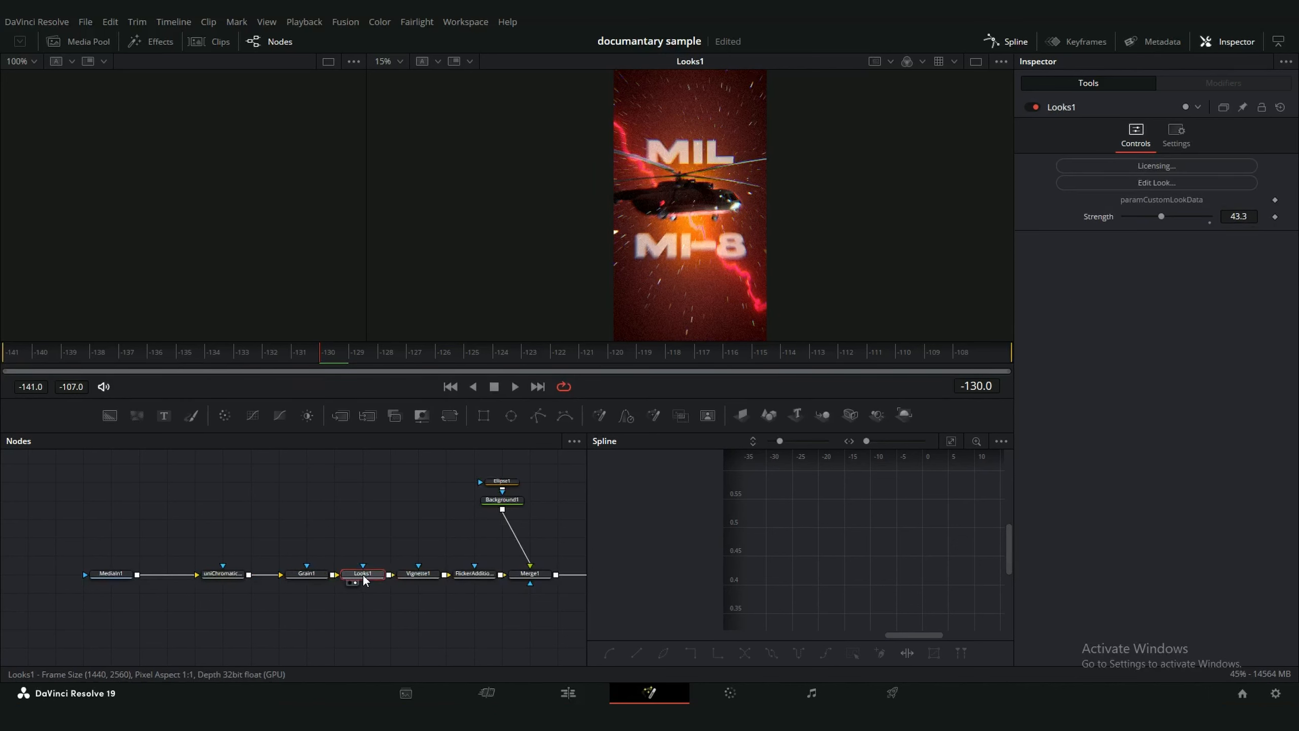
left_click(305, 574)
- Examine the Vignette1, FlickerAddition1 and Merge1 outputs in the viewer, one after another
left_click(407, 574)
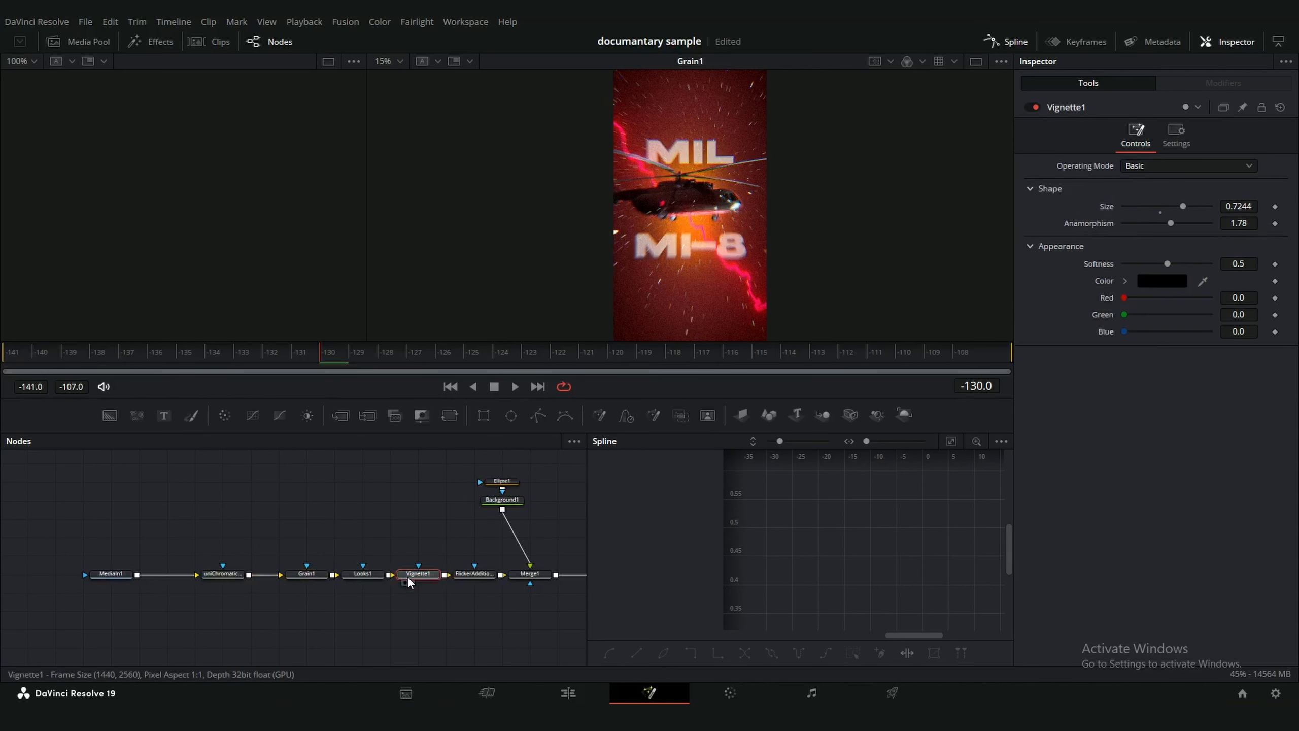
key("2")
scroll(409, 539, "right", 3)
left_click(340, 577)
key("2")
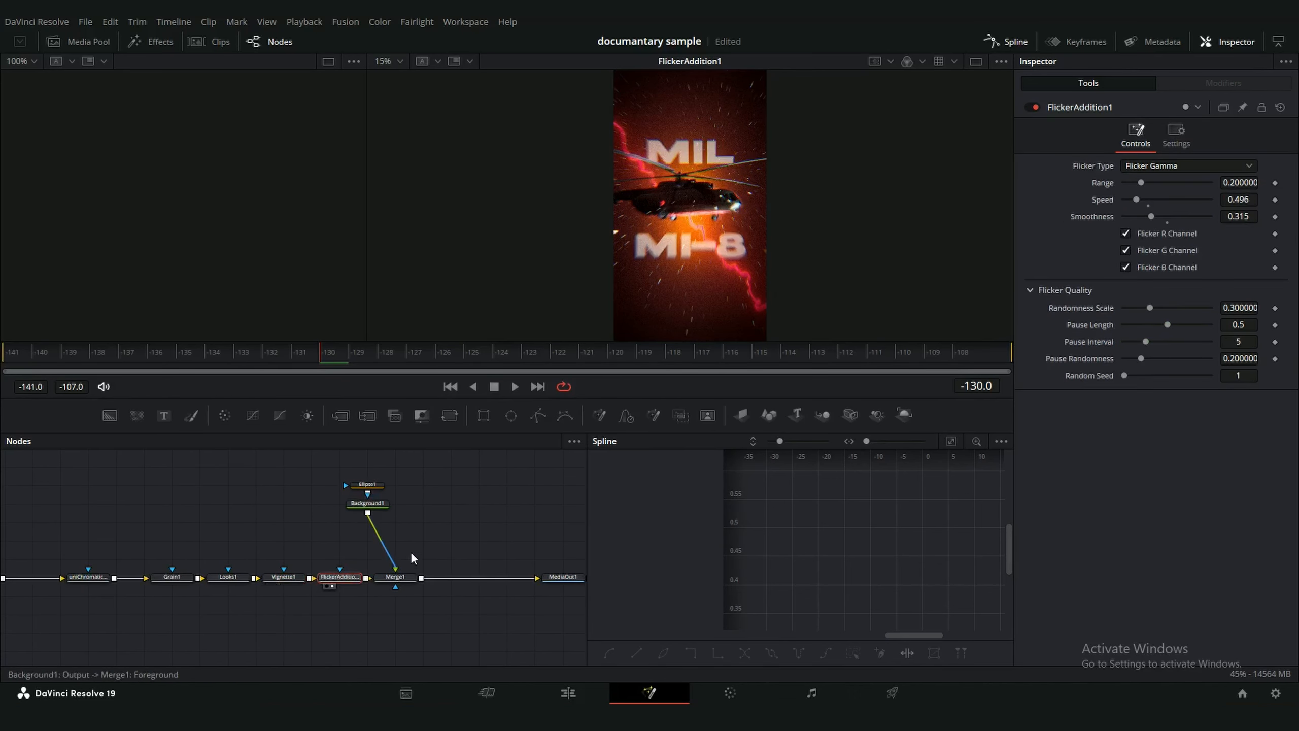
left_click(395, 577)
key("2")
- Examine the ellipse-masked Background1 on its own, followed by the Merge1 and final MediaOut1 outputs
scroll(468, 539, "right", 3)
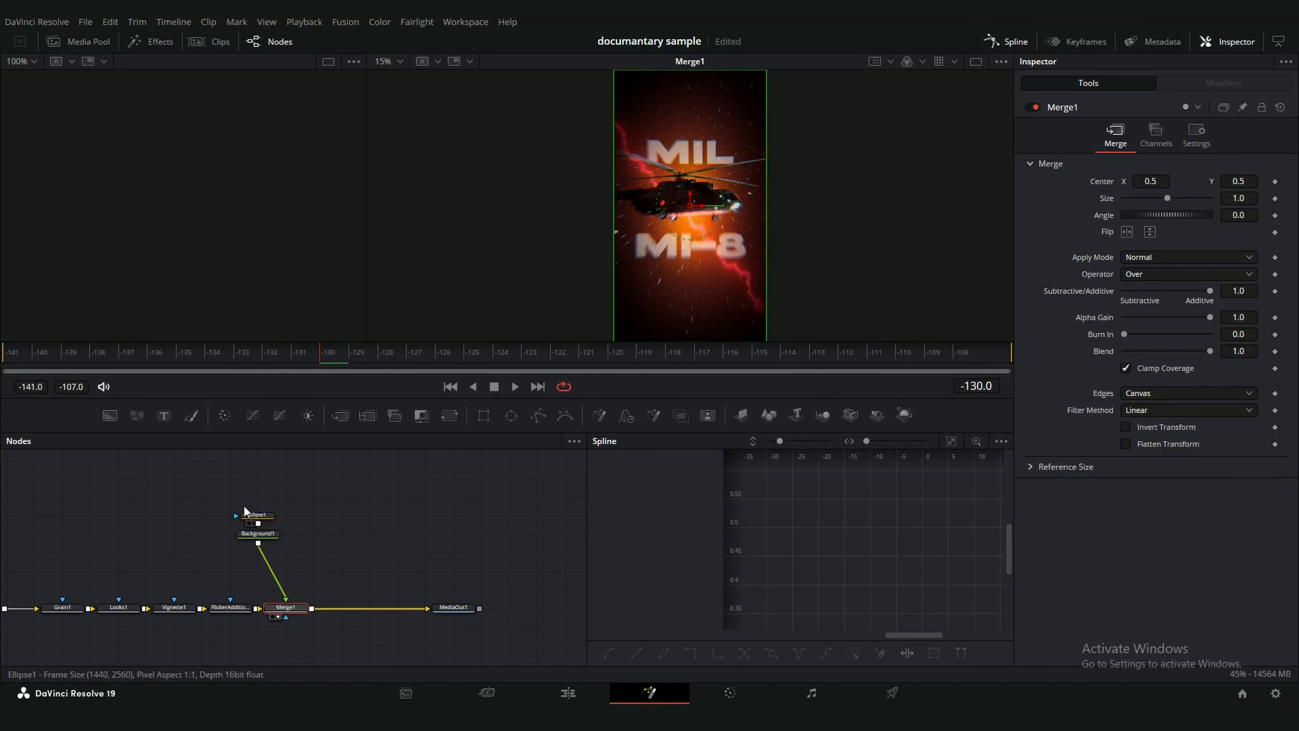
left_click(266, 536)
key("2")
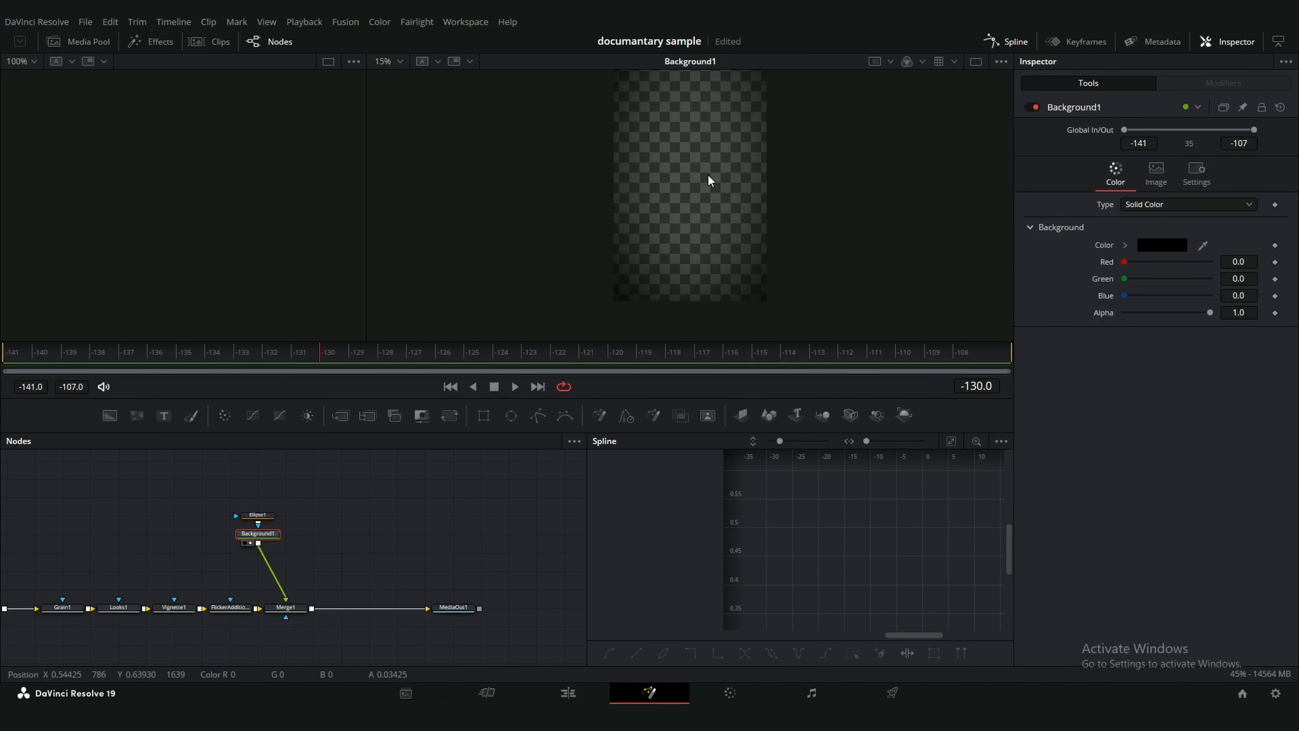
left_click(285, 607)
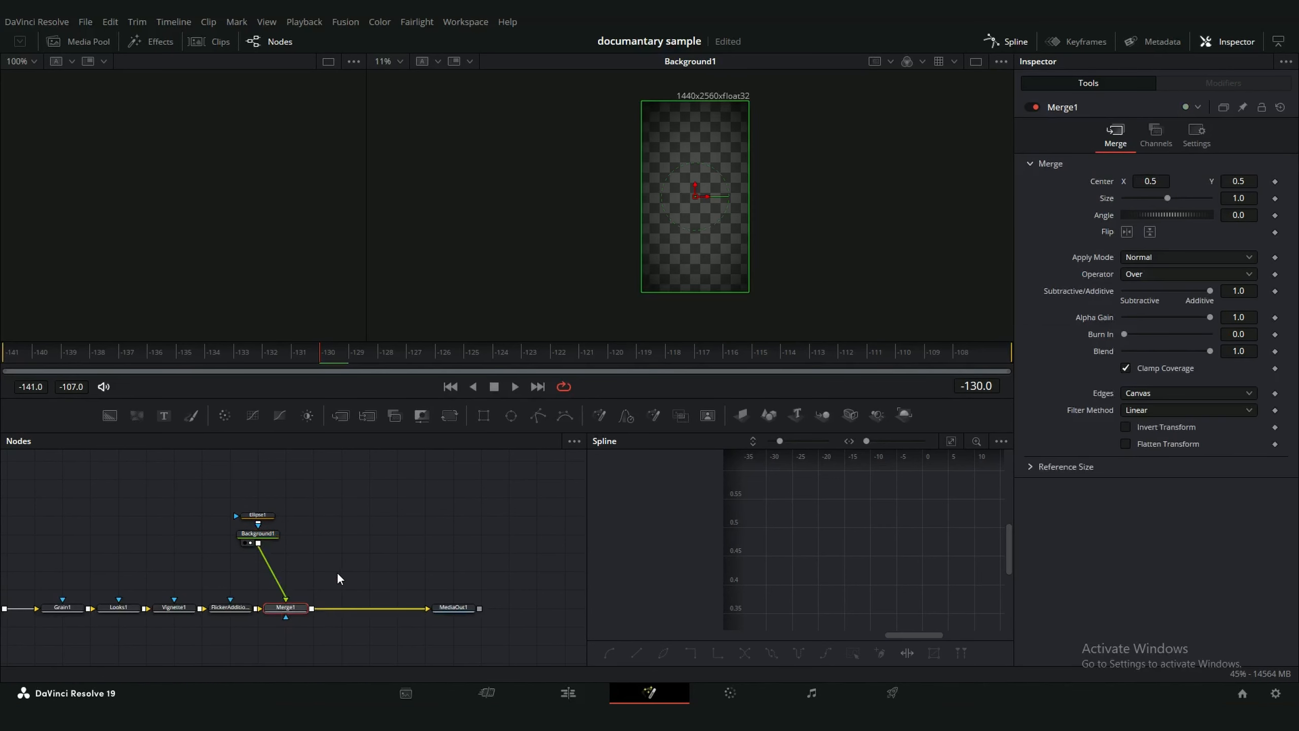
key("2")
left_click(460, 606)
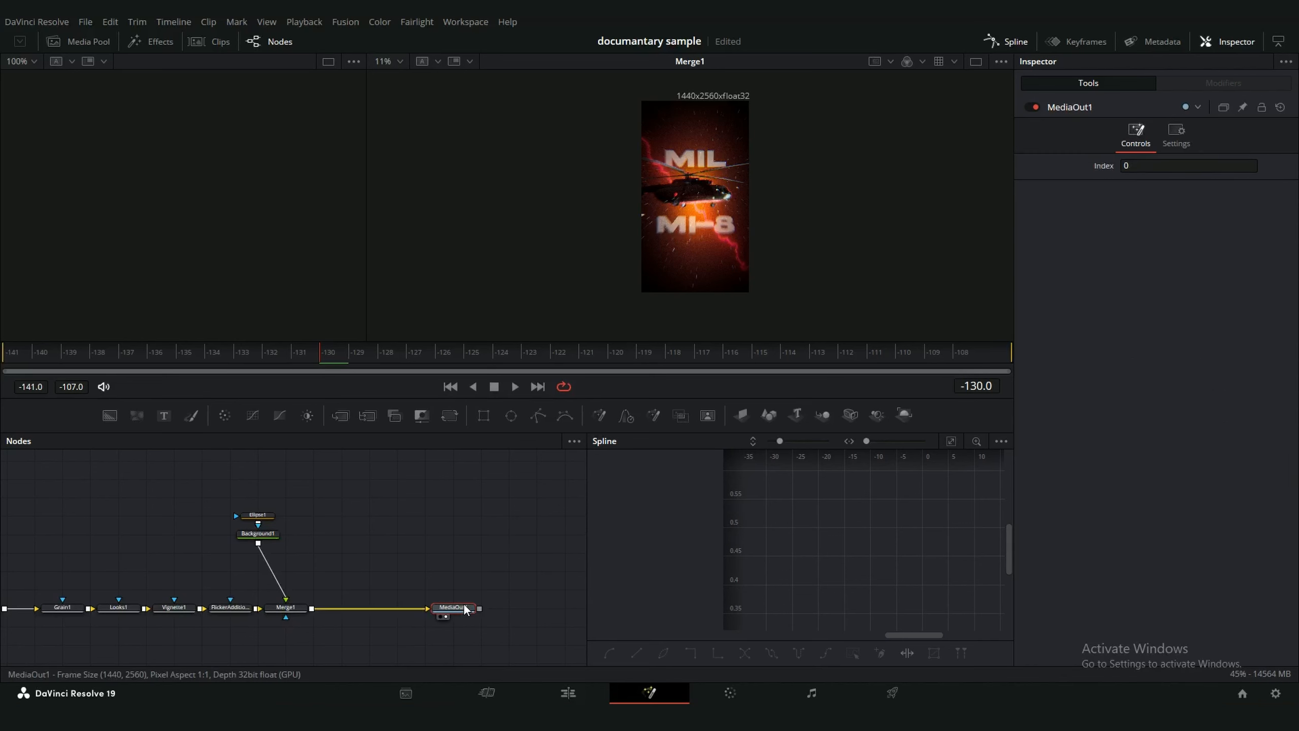
key("2")
- Return to the uniChromaticAberration1 node and check its output and control settings
left_click_drag(316, 548, 379, 530)
scroll(378, 528, "up", 2)
left_click_drag(124, 562, 354, 531)
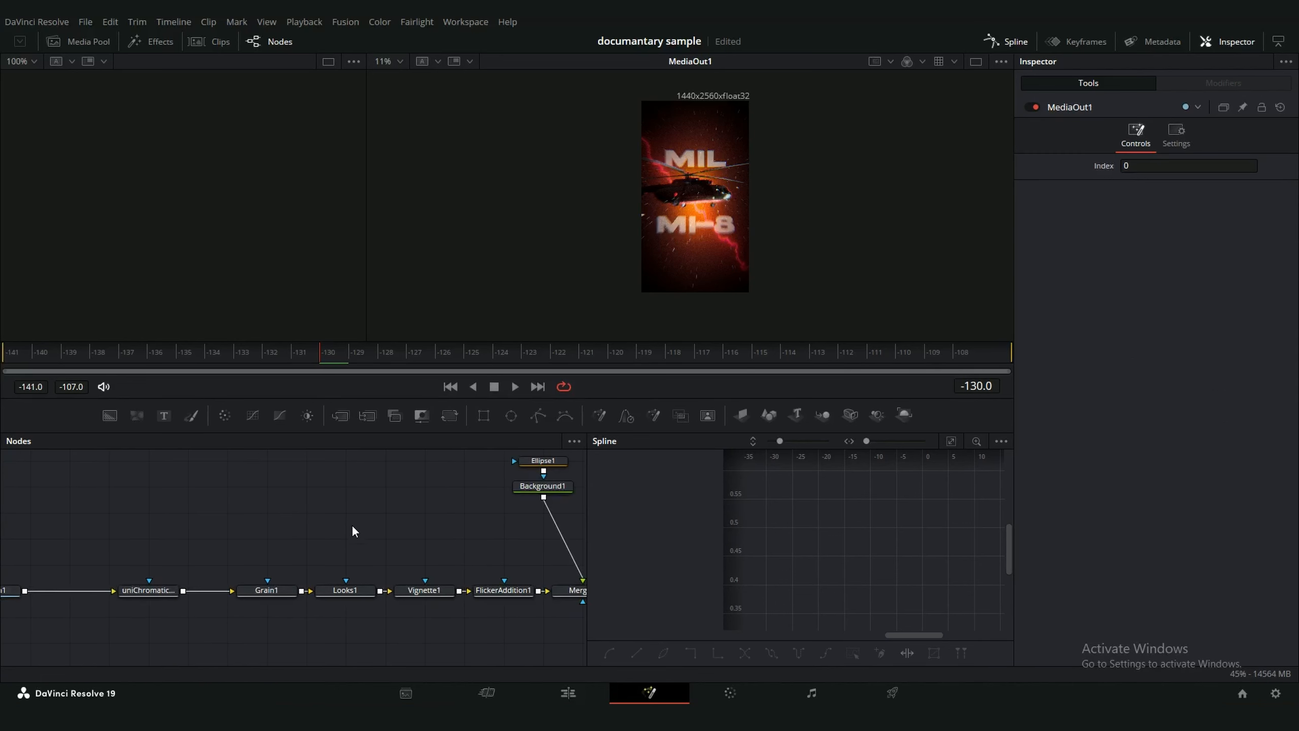
scroll(354, 531, "up", 2)
left_click_drag(171, 546, 366, 533)
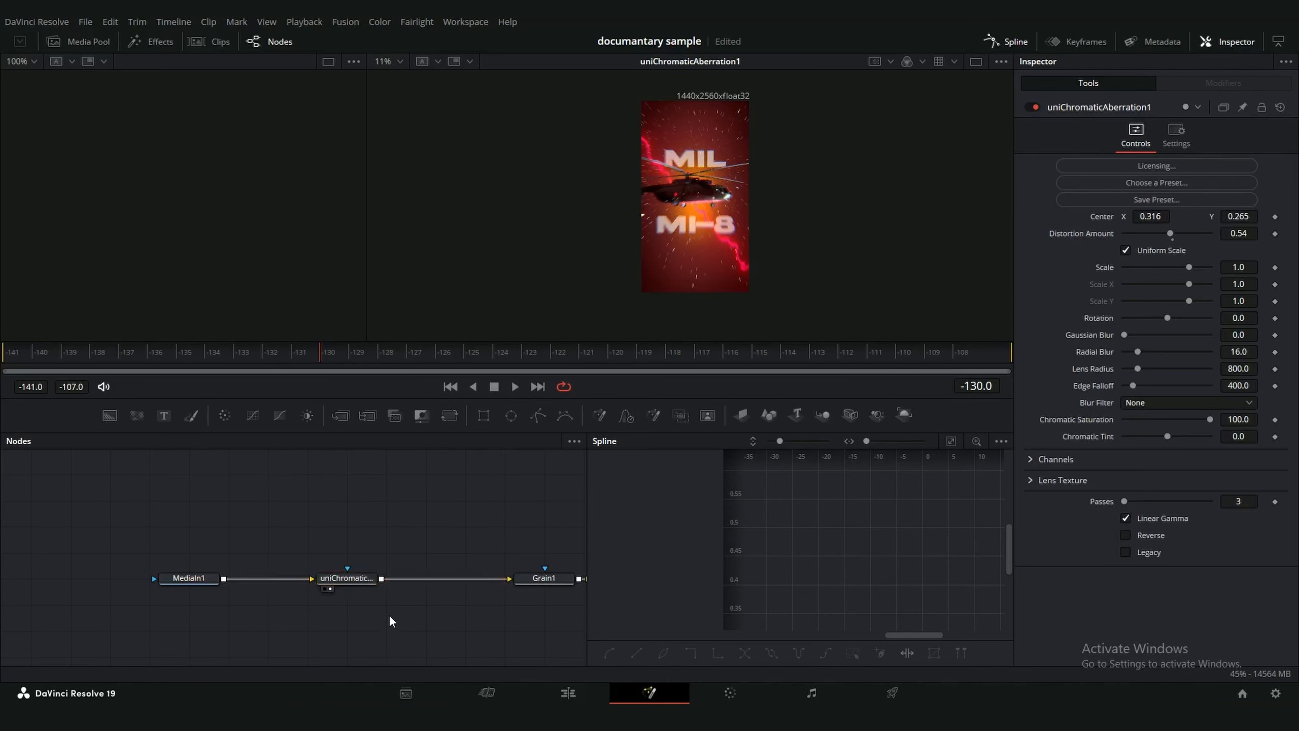
left_click(340, 579)
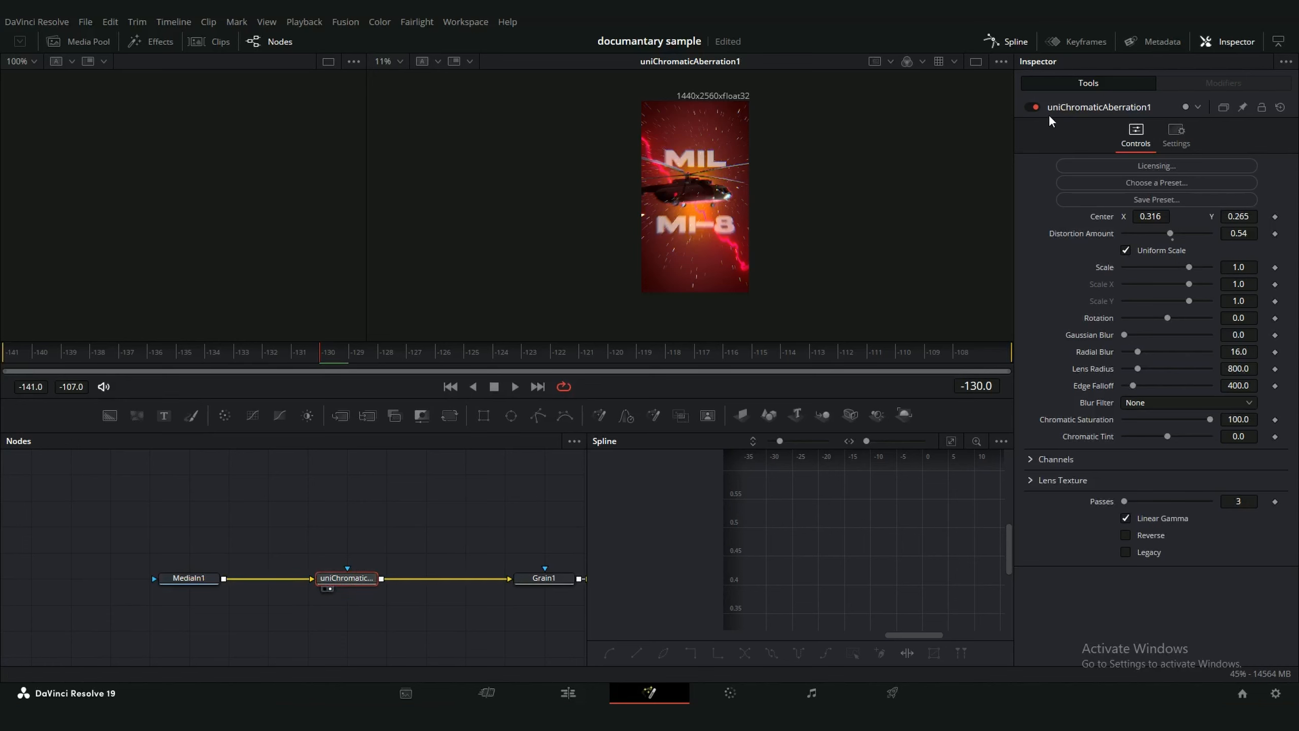
- Add a Zoom Blur node on a separate branch from MediaIn1 and show it in the first viewer
left_click(246, 514)
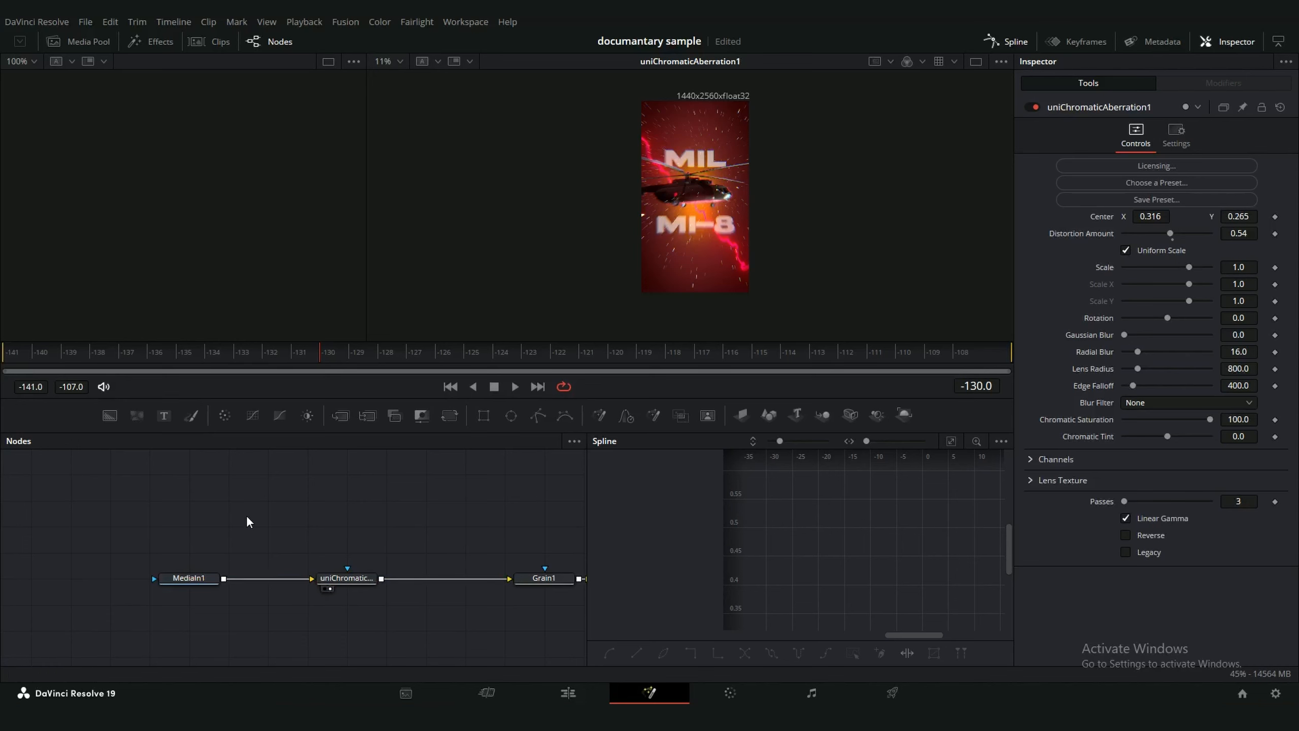
key("shift+space")
type("zoom blur")
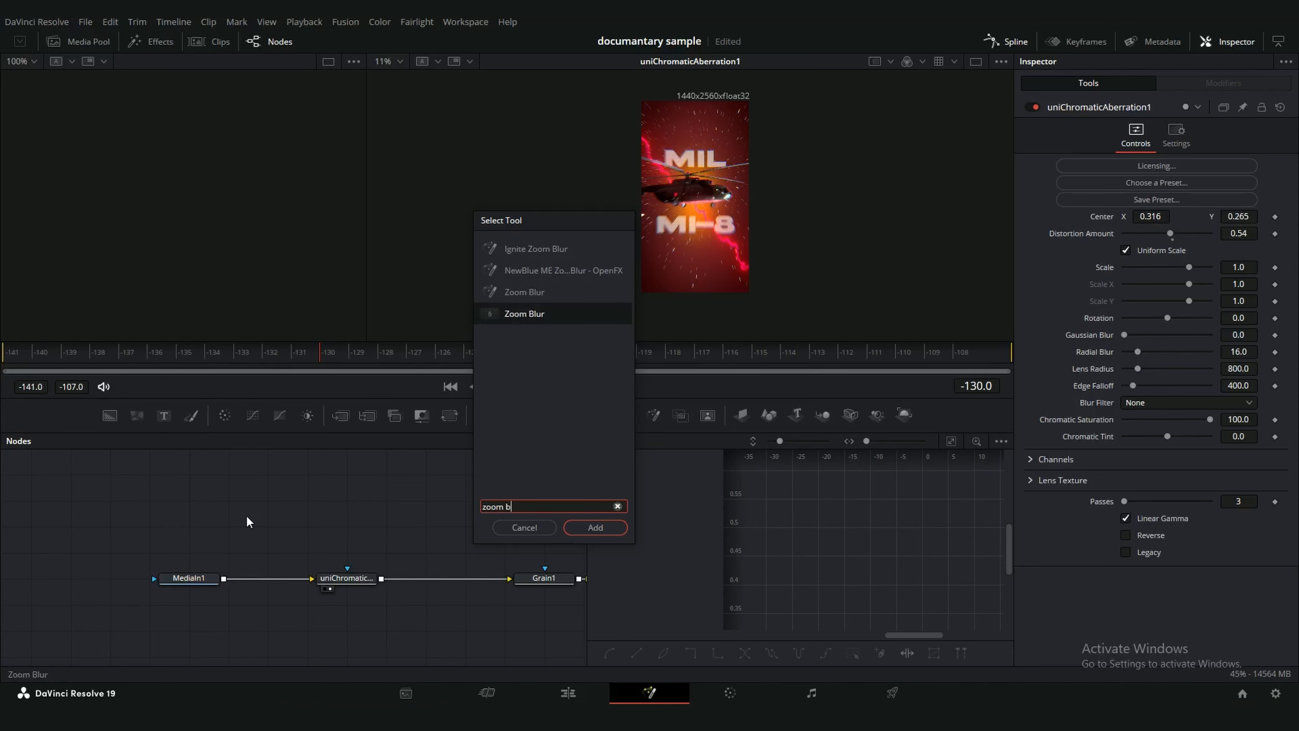
key("Return")
left_click_drag(161, 540, 260, 527)
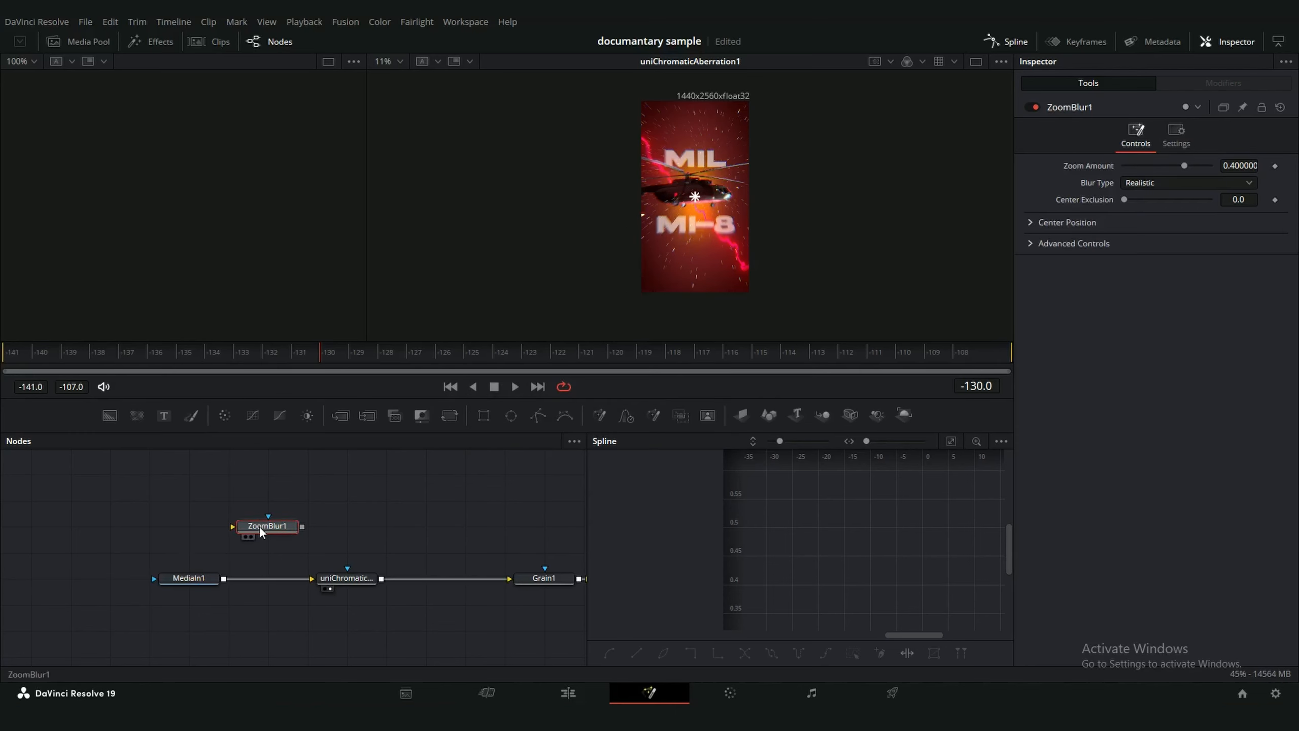
mouse_move(221, 577)
left_mouse_down()
mouse_move(252, 531)
mouse_move(288, 535)
left_mouse_up()
left_click(292, 537)
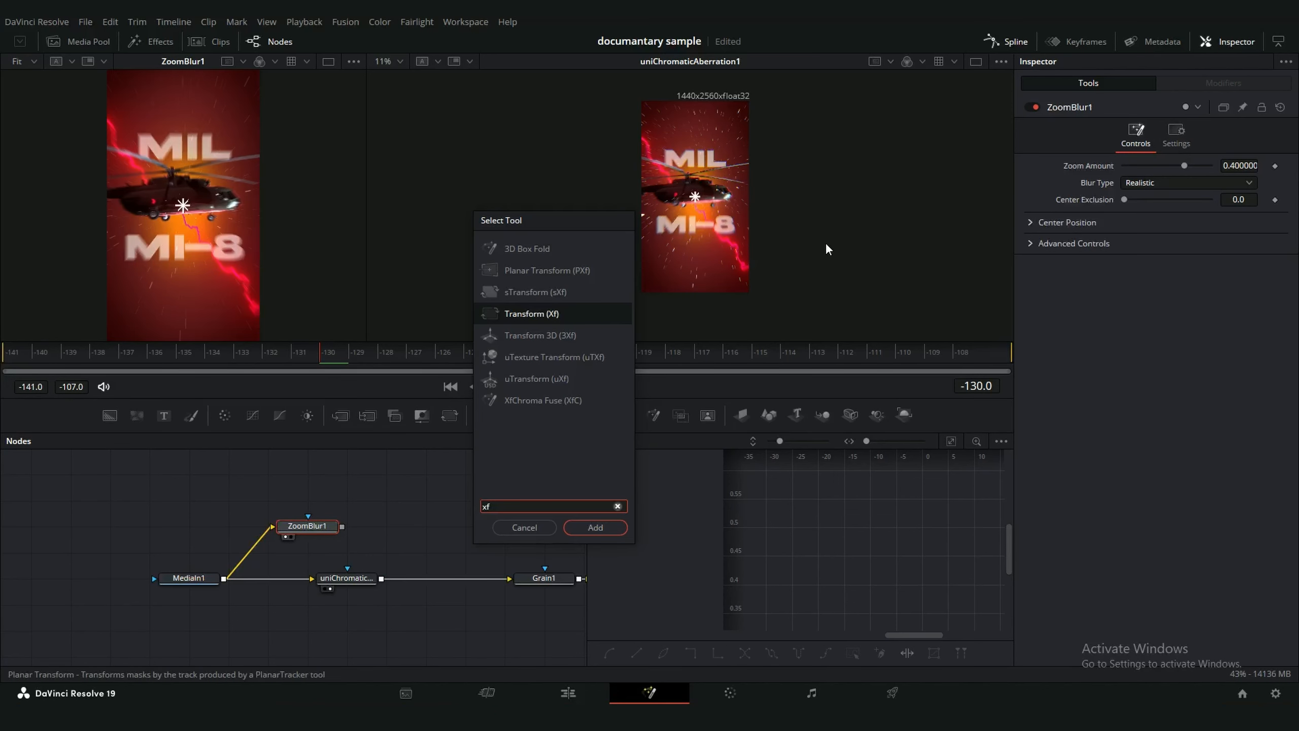
- Add an XfChroma Fuse node after ZoomBlur1, view it, and raise its Size to about 1.038
left_click(559, 402)
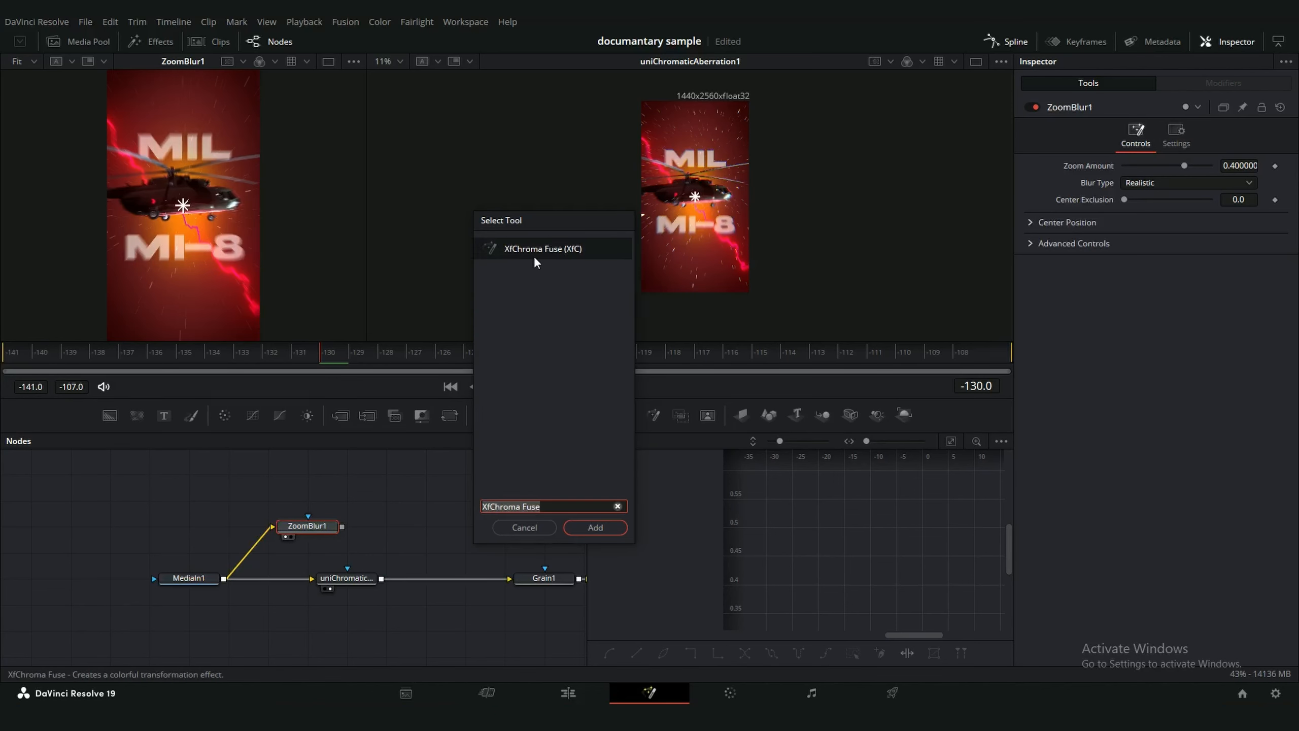
left_click(595, 526)
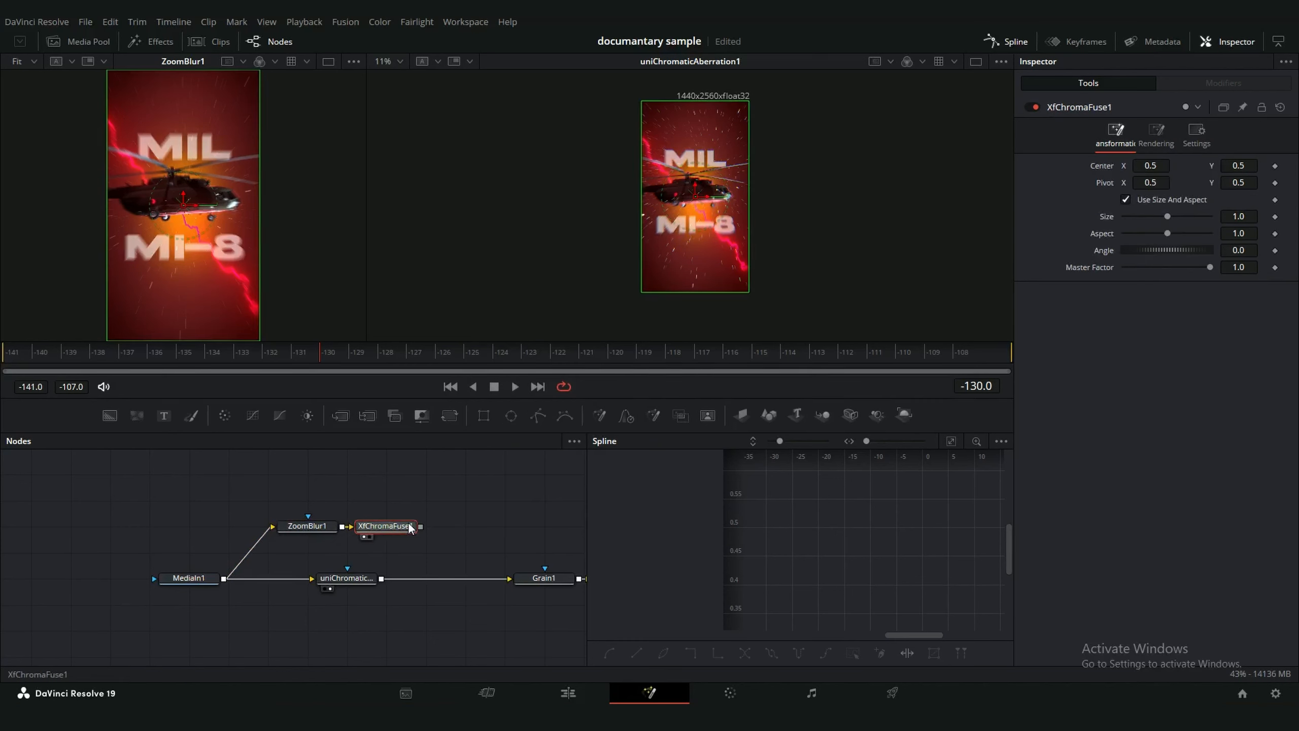
key("1")
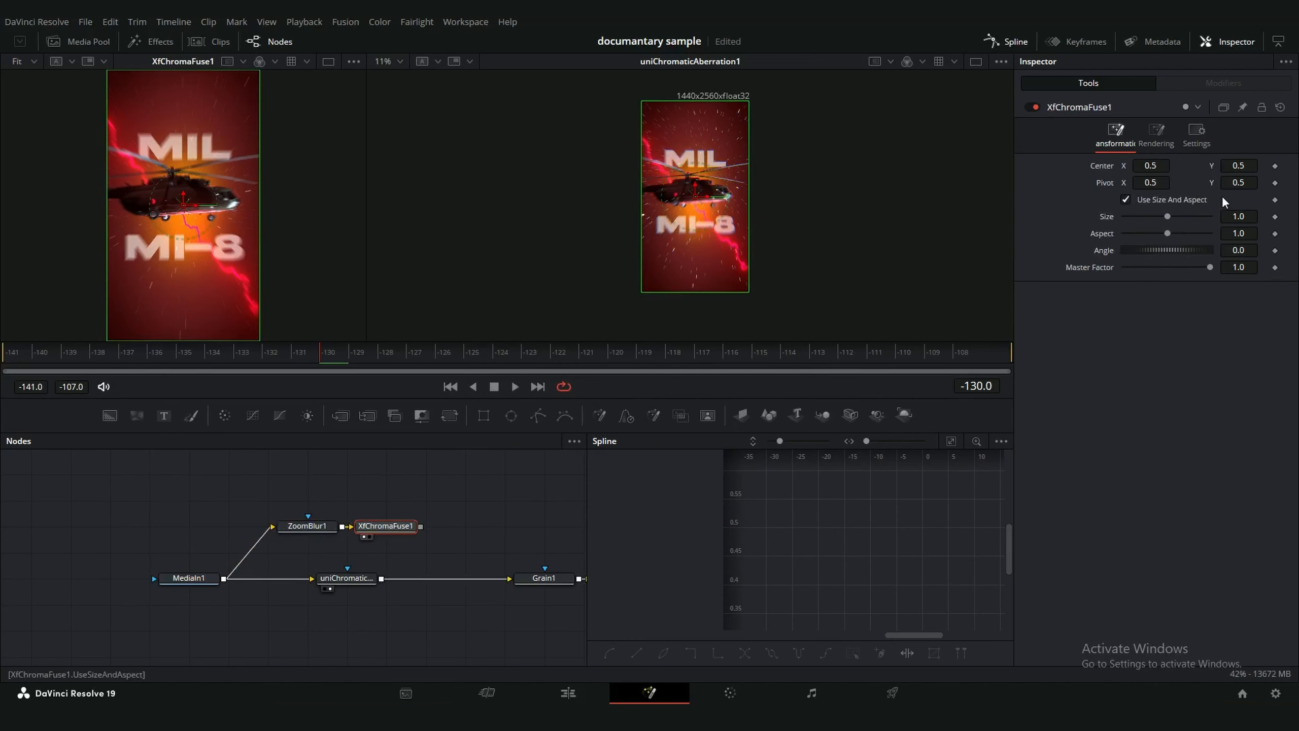
left_click_drag(1242, 216, 1296, 216)
key("1")
key("1")
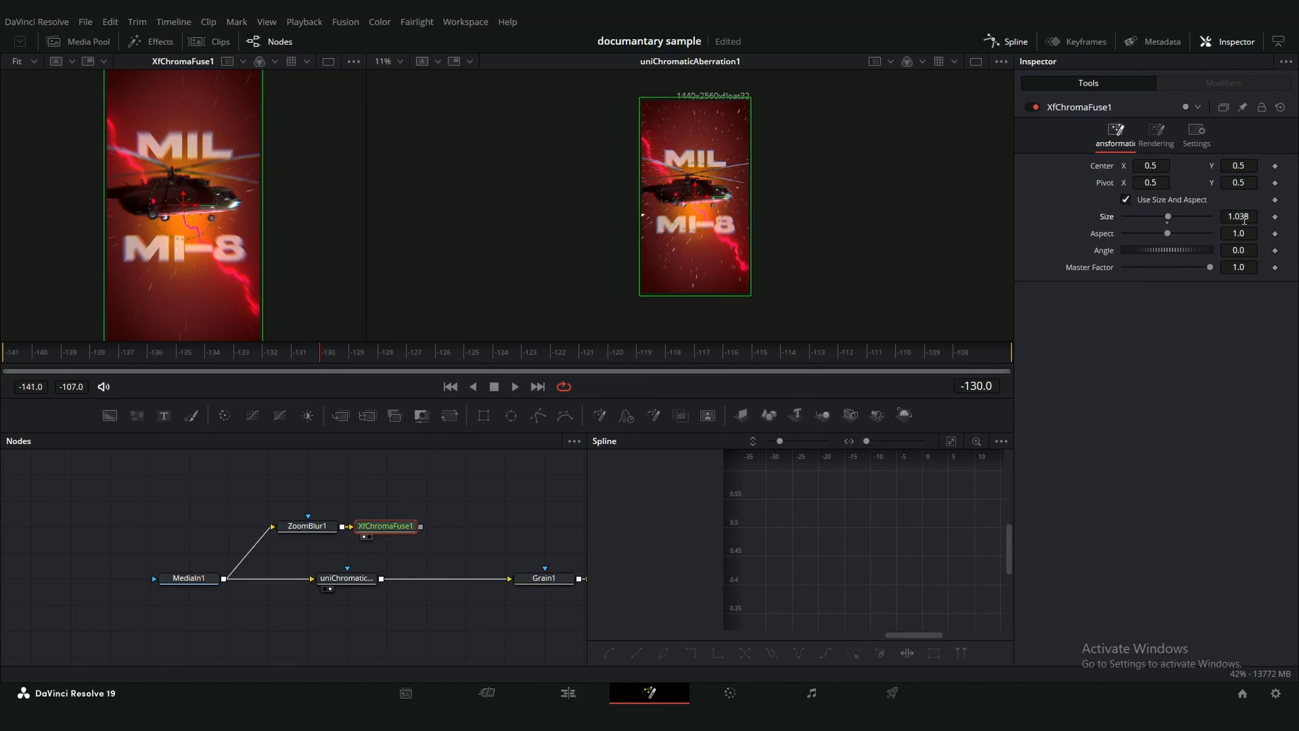
- Compare the XfChromaFuse1 and uniChromaticAberration1 outputs side by side and check the ZoomBlur1 controls
left_click(360, 579)
scroll(705, 202, "up", 2)
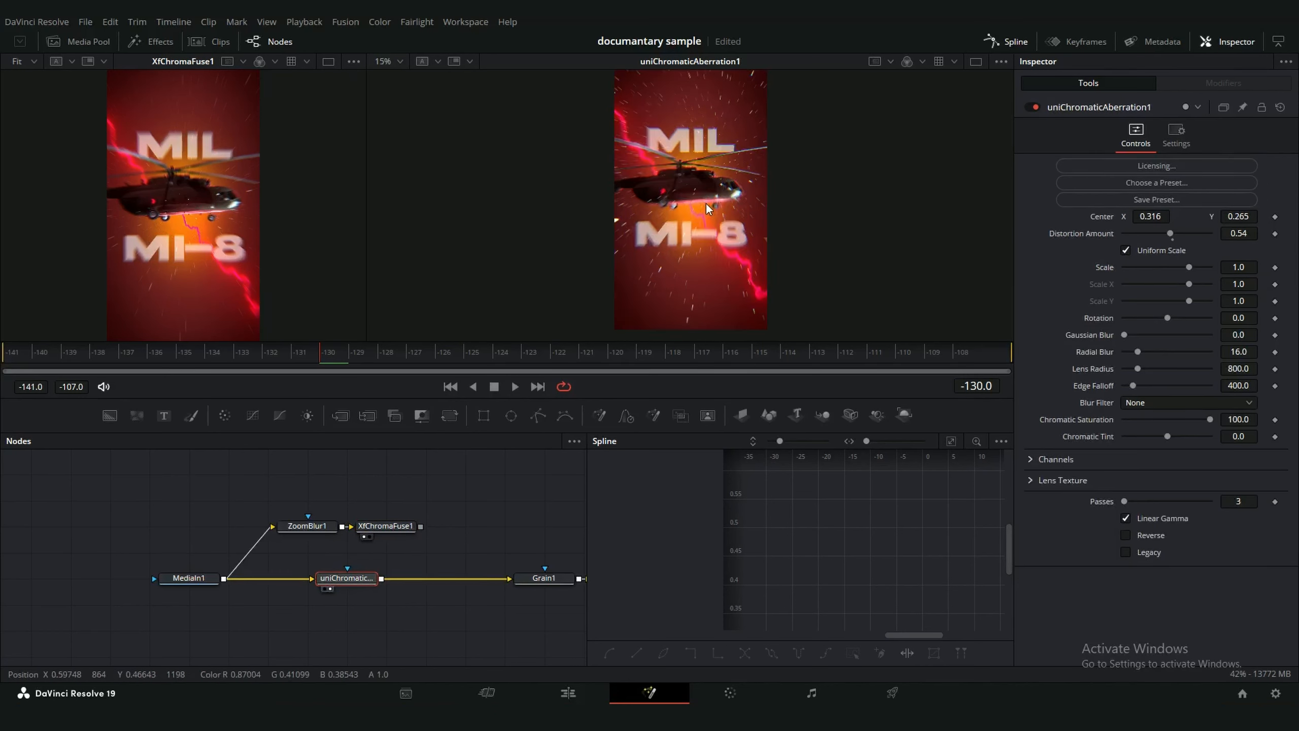
scroll(260, 195, "down", 1)
scroll(260, 195, "up", 1)
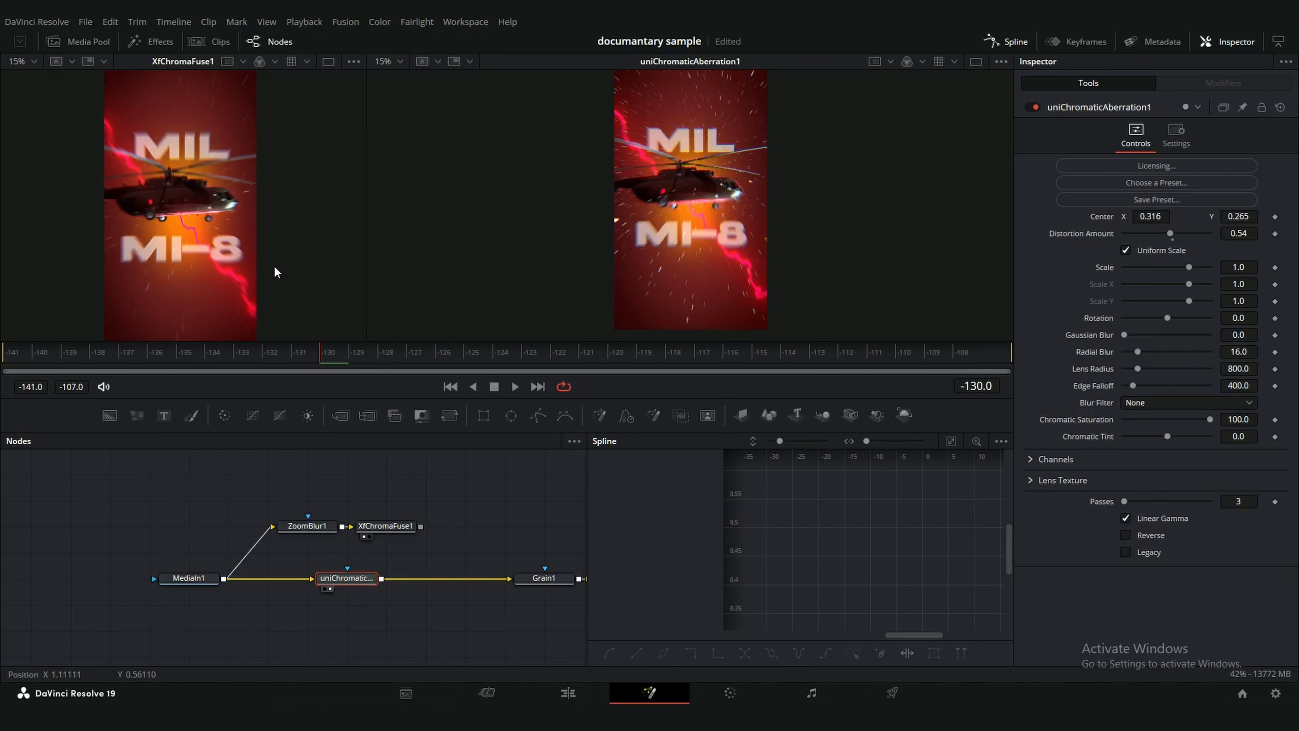
left_click(297, 526)
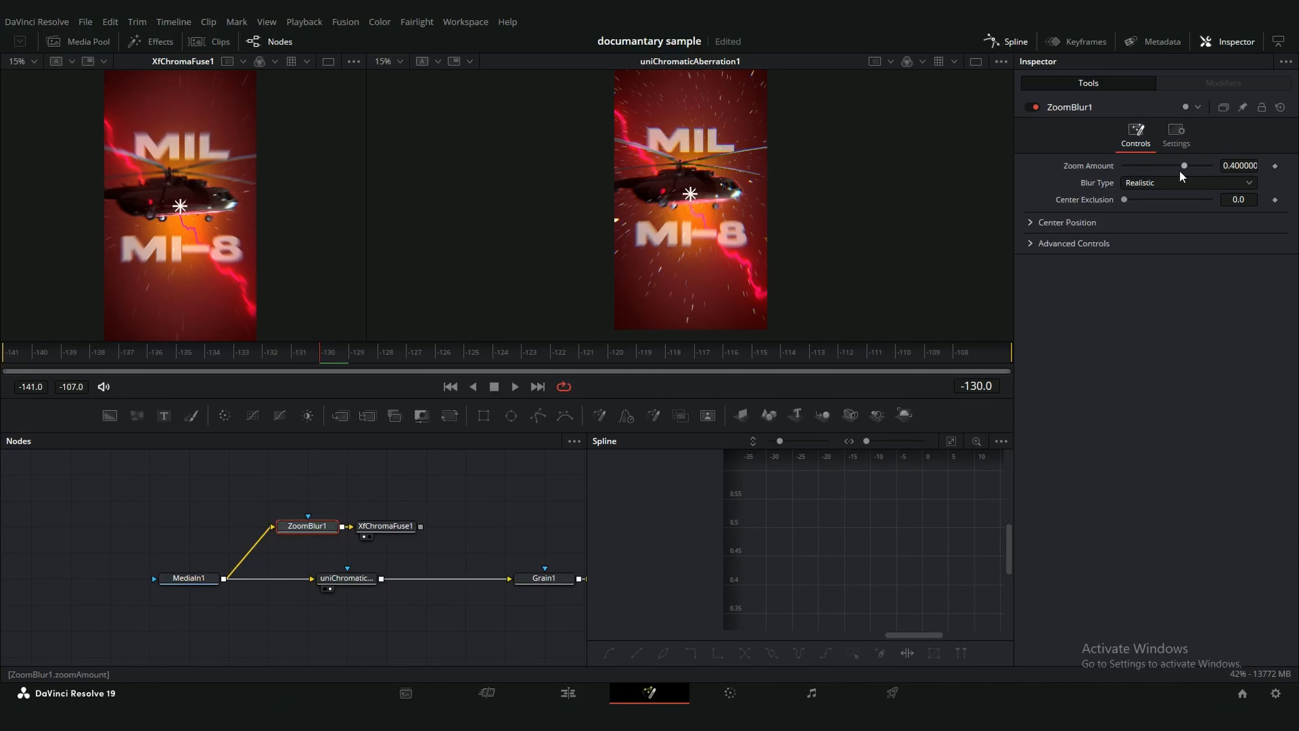
- Return to the Edit page and play the intro from the start of the timeline
key("shift+4")
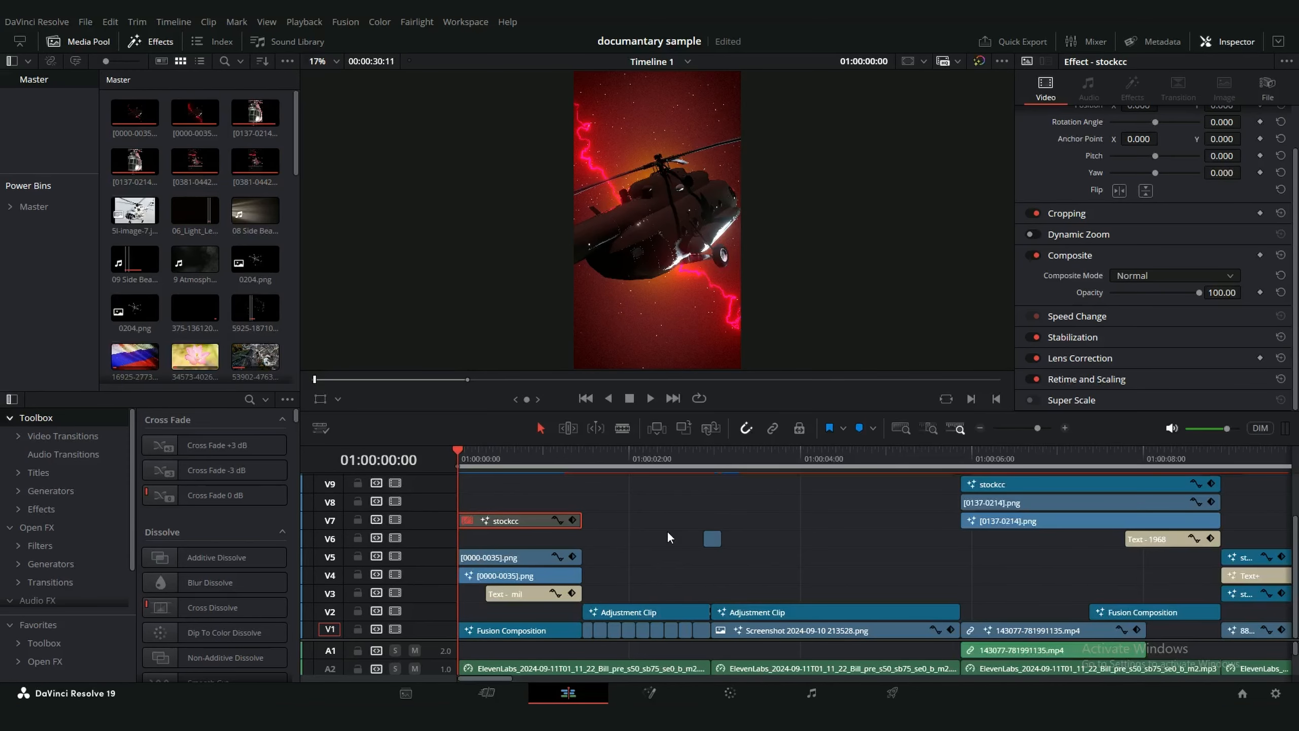
key("space")
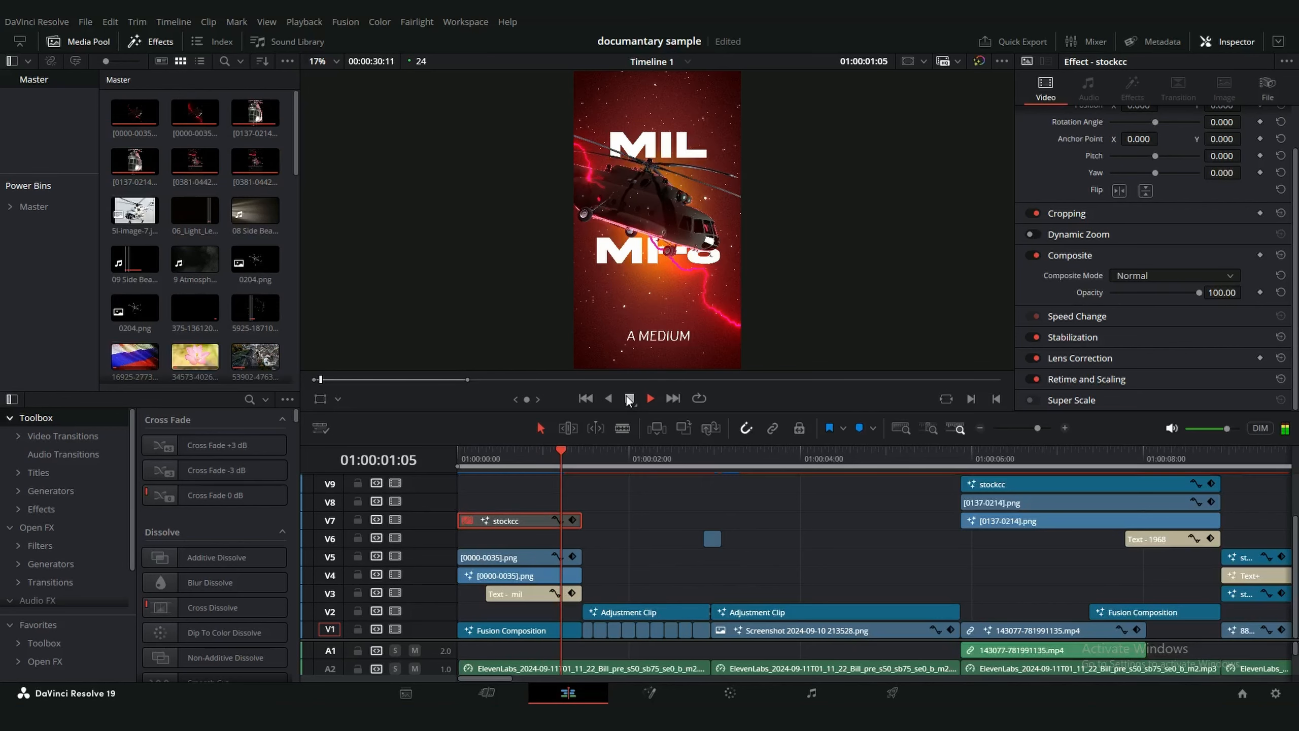
left_click(629, 398)
- Move the playhead to 01:00:00:08, select the mil title on V3 and play its section
left_click_drag(527, 452, 486, 452)
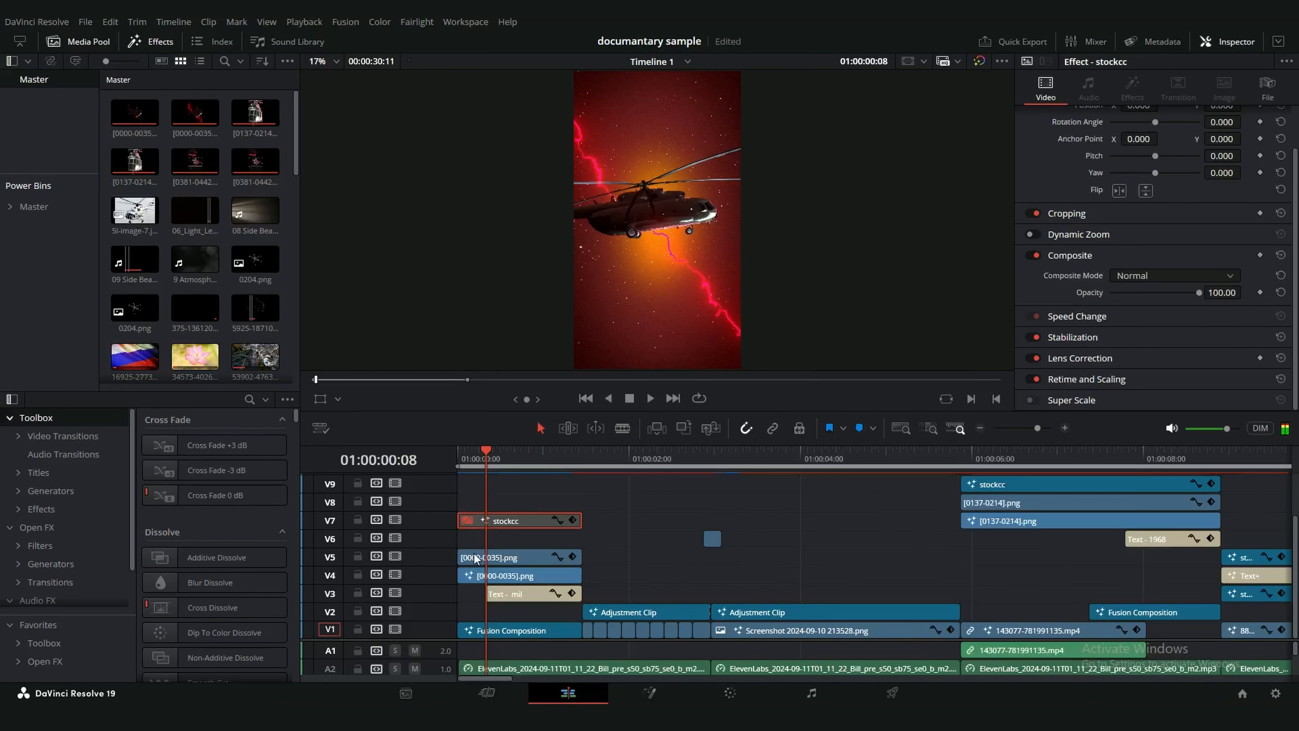
left_click(520, 591)
key("space")
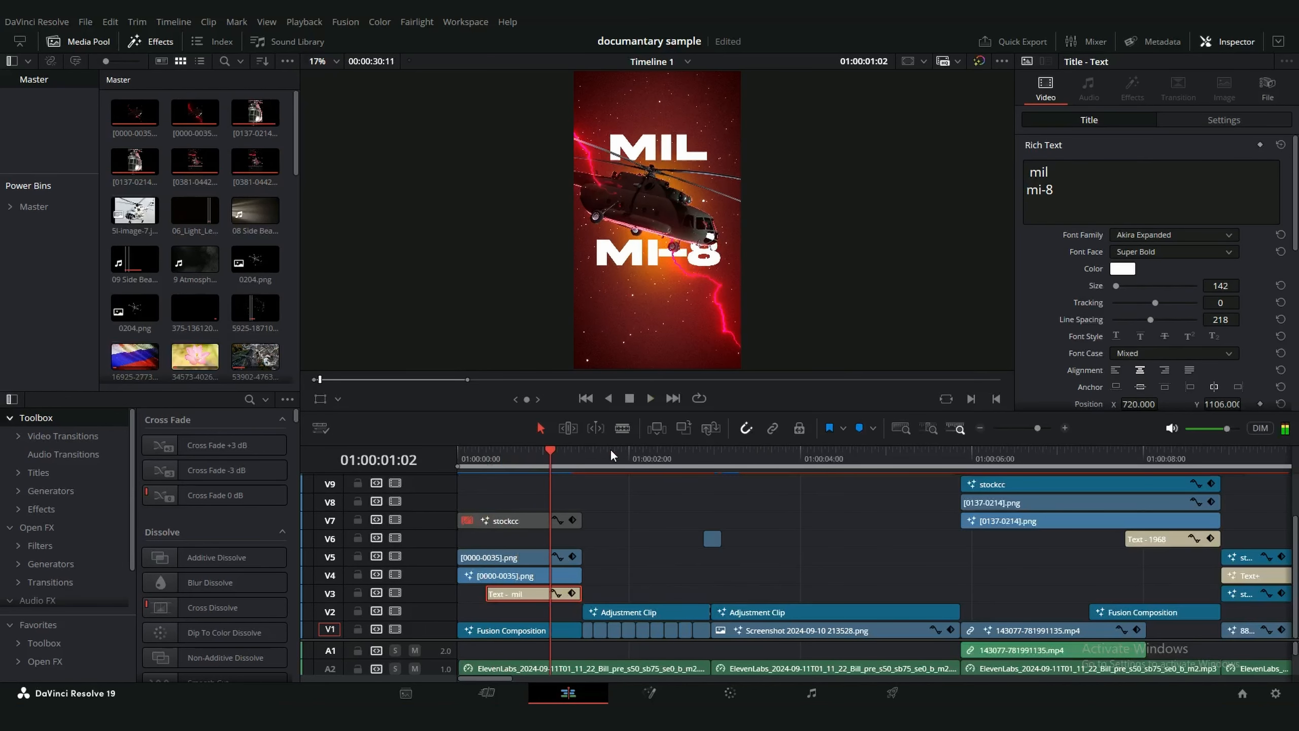
- Scrub across the mil title on V3 between 01:00:00:08 and 01:00:00:23 and check its animated Transform position in the title's Settings
mouse_move(533, 459)
left_mouse_down()
mouse_move(493, 459)
mouse_move(511, 460)
left_mouse_up()
scroll(520, 615, "up", 5, "shift")
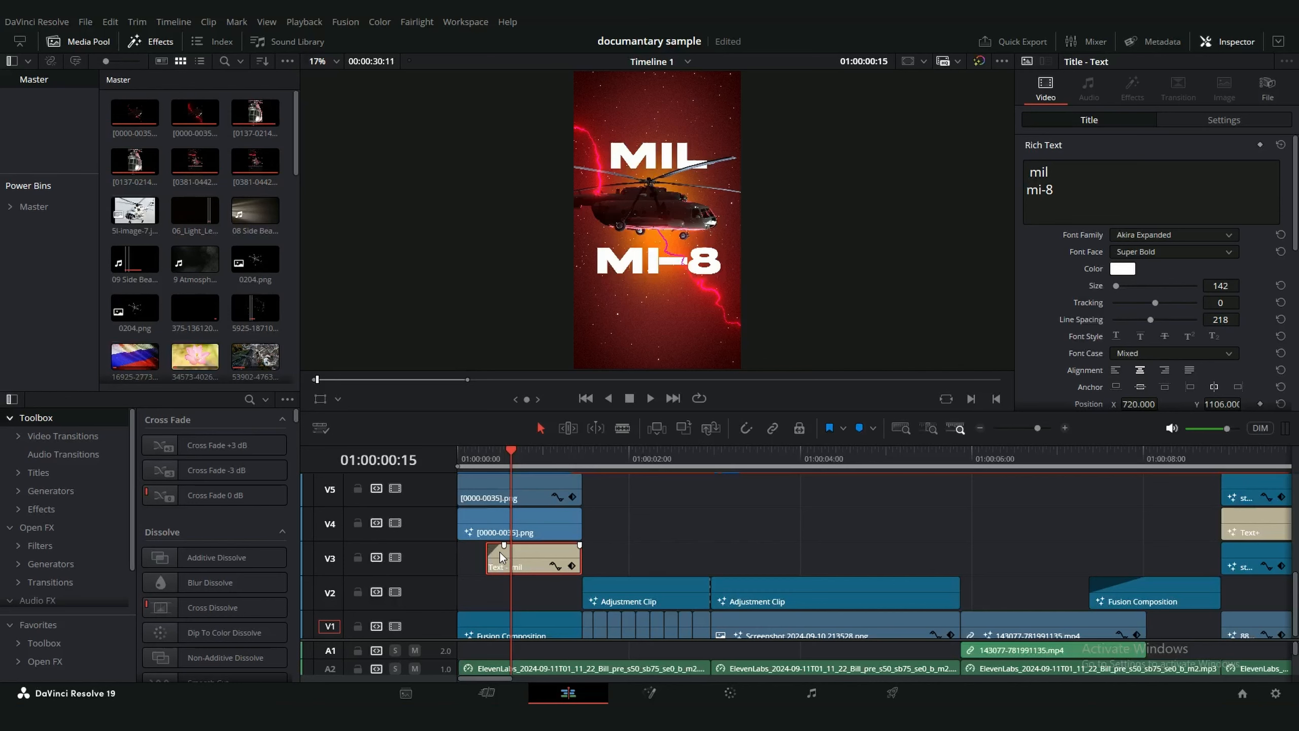
left_click_drag(504, 452, 486, 457)
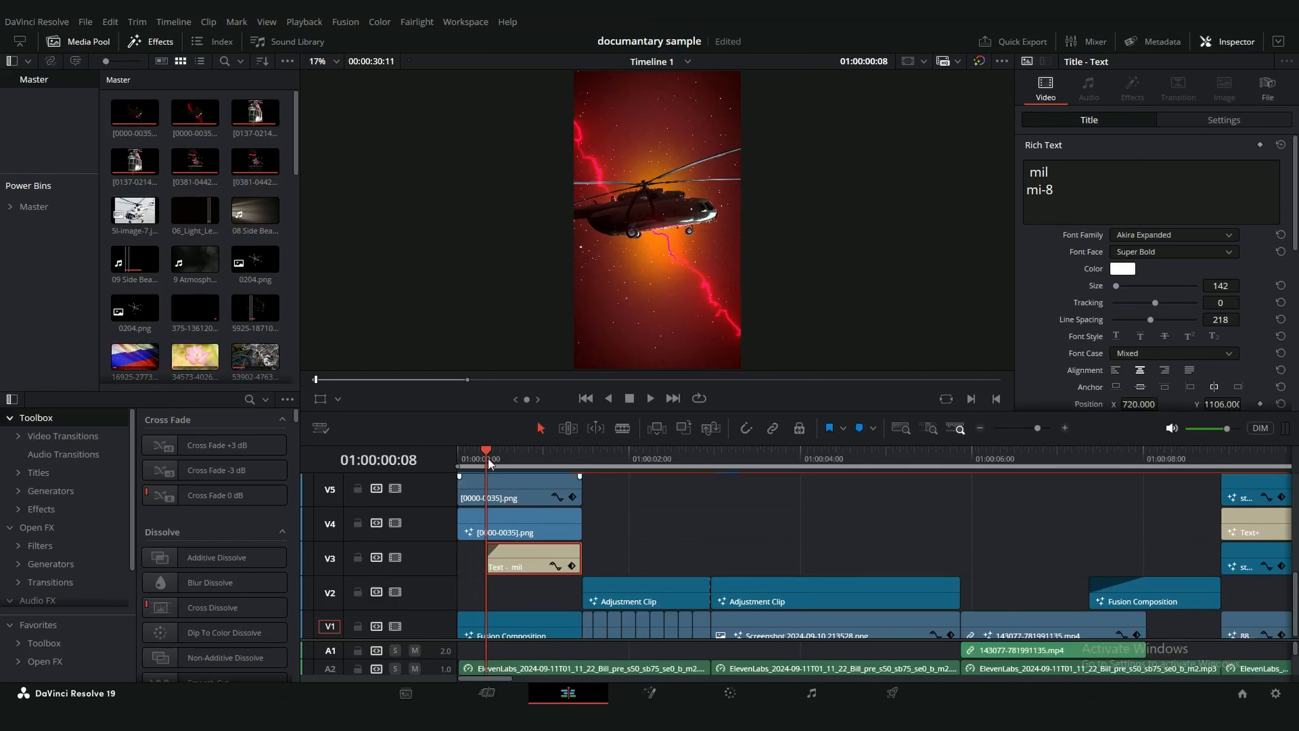
left_click(1217, 120)
scroll(1227, 209, "up", 1)
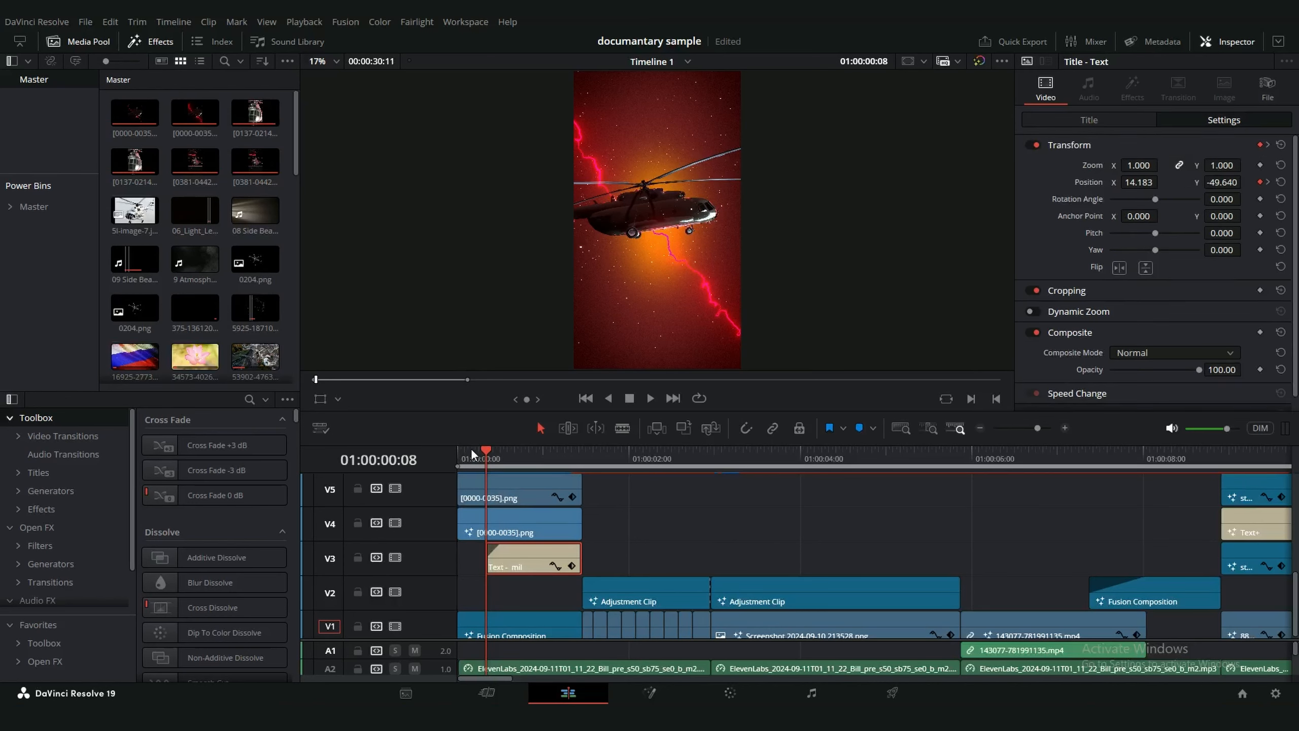
left_click_drag(485, 454, 539, 458)
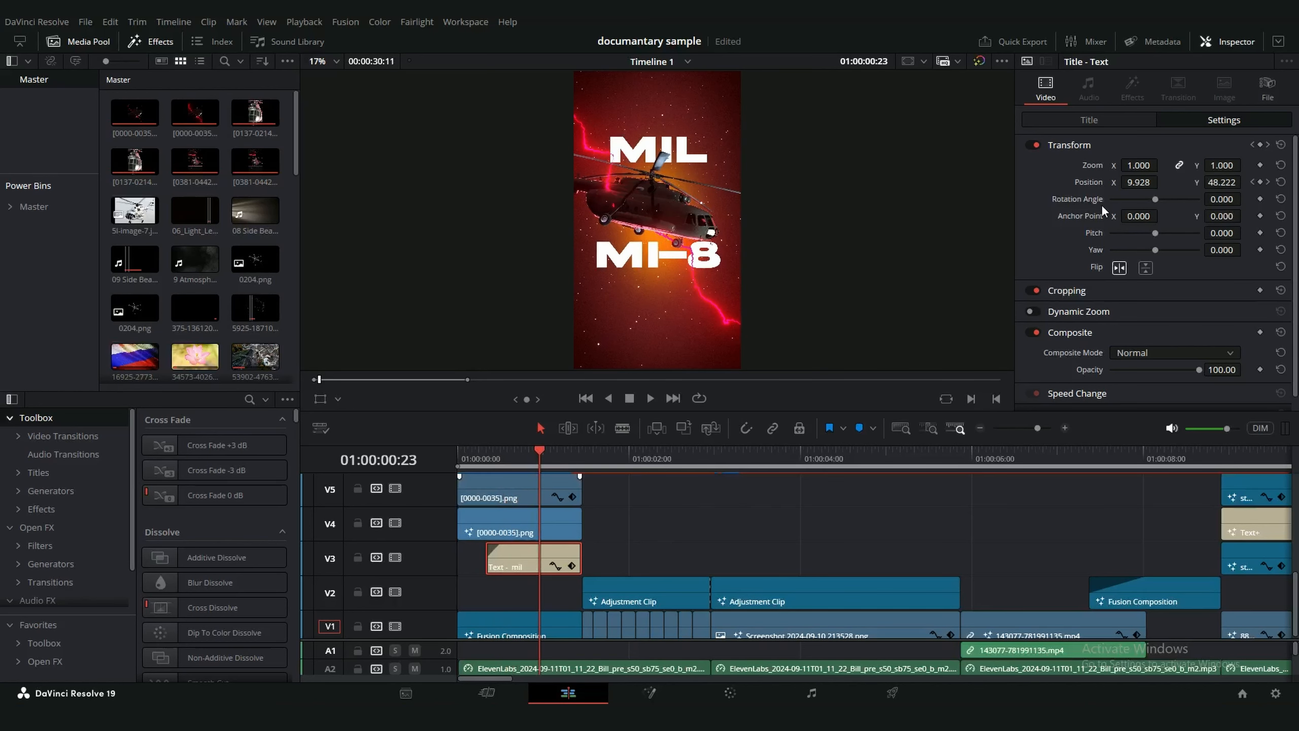
- Check the mil title's text properties and its Font Family choice
left_click(1083, 122)
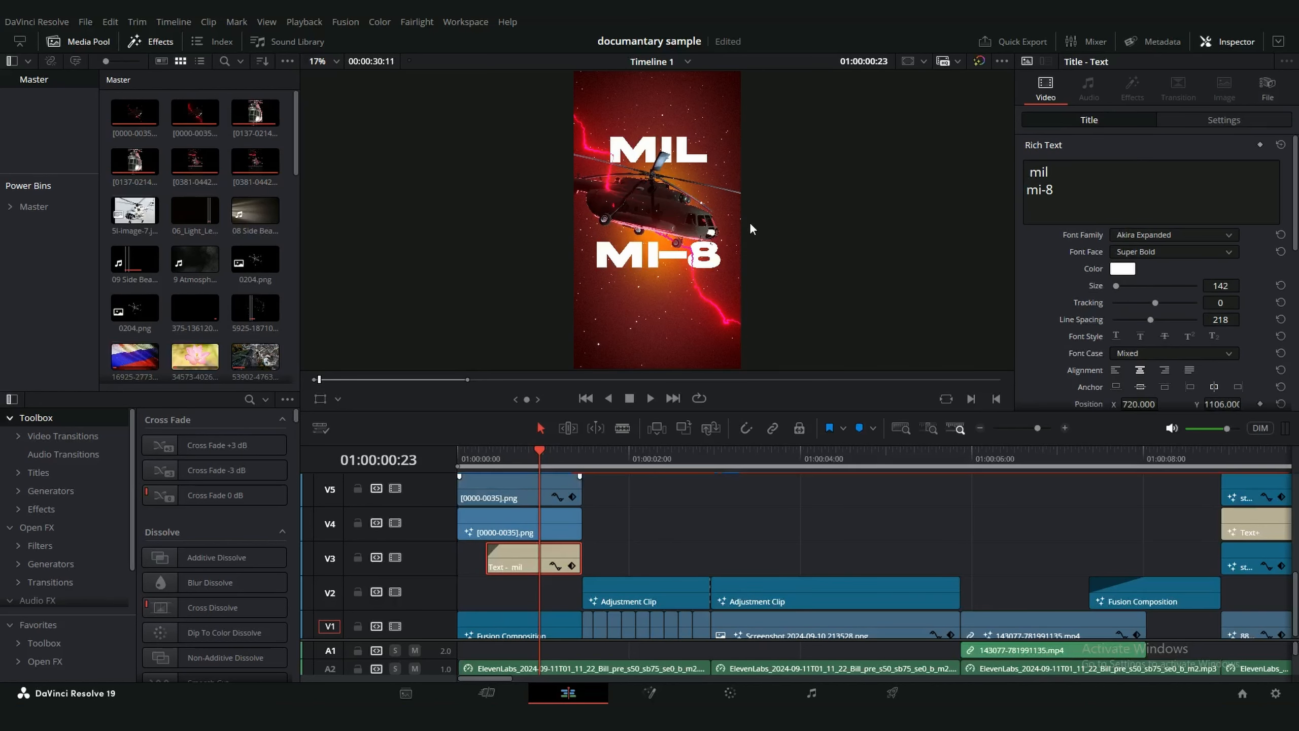
left_click(1173, 234)
left_click(1159, 231)
- Scrub through the quick photo sequence after the title and inspect its first photo, Mi8_B881b.jpg, on V1
mouse_move(563, 463)
left_mouse_down()
mouse_move(595, 455)
mouse_move(573, 463)
left_mouse_up()
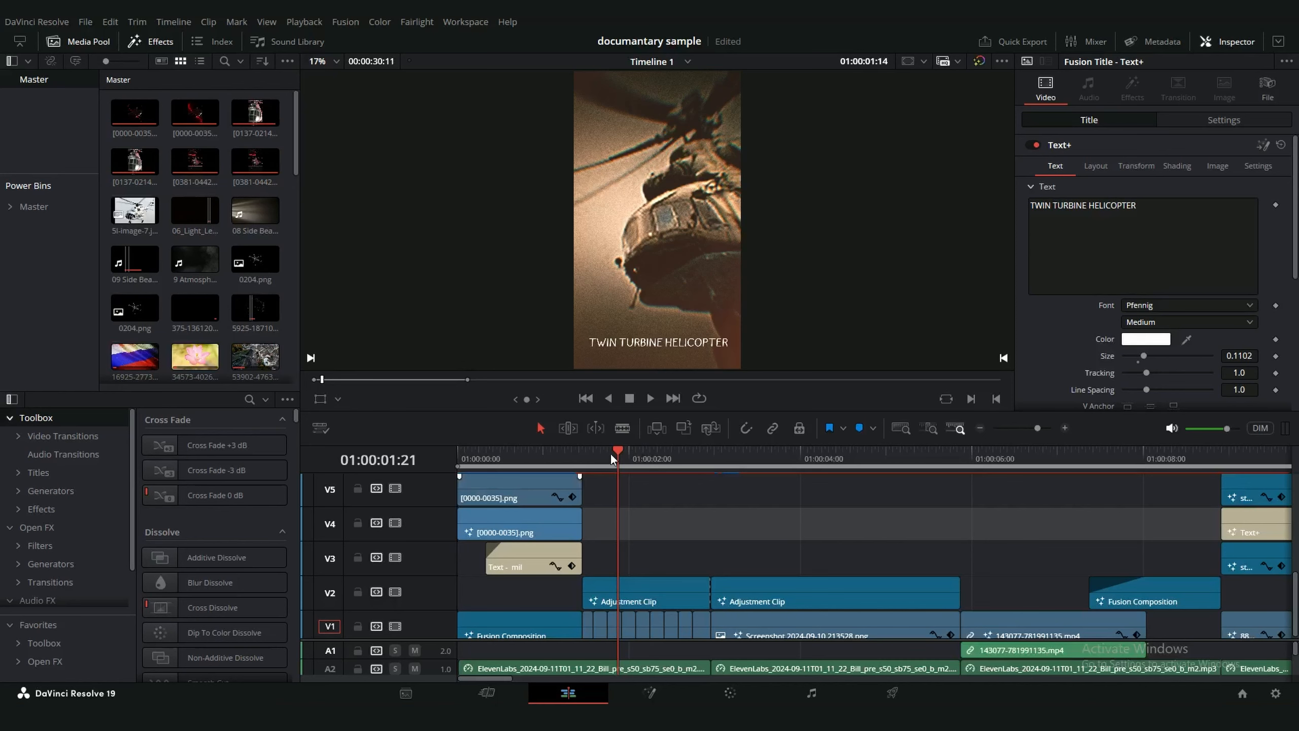
left_click_drag(609, 453, 651, 494)
scroll(699, 529, "down", 1)
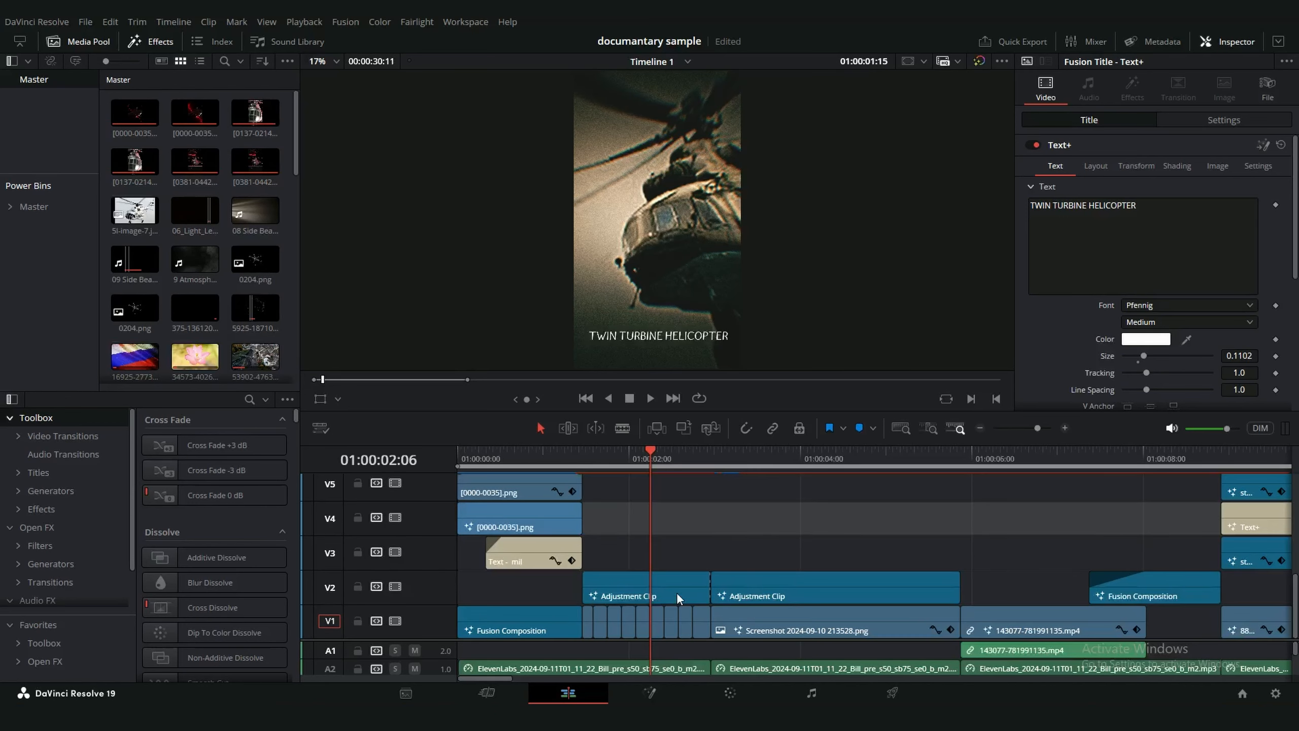
left_click(599, 620)
left_click_drag(641, 461, 589, 613)
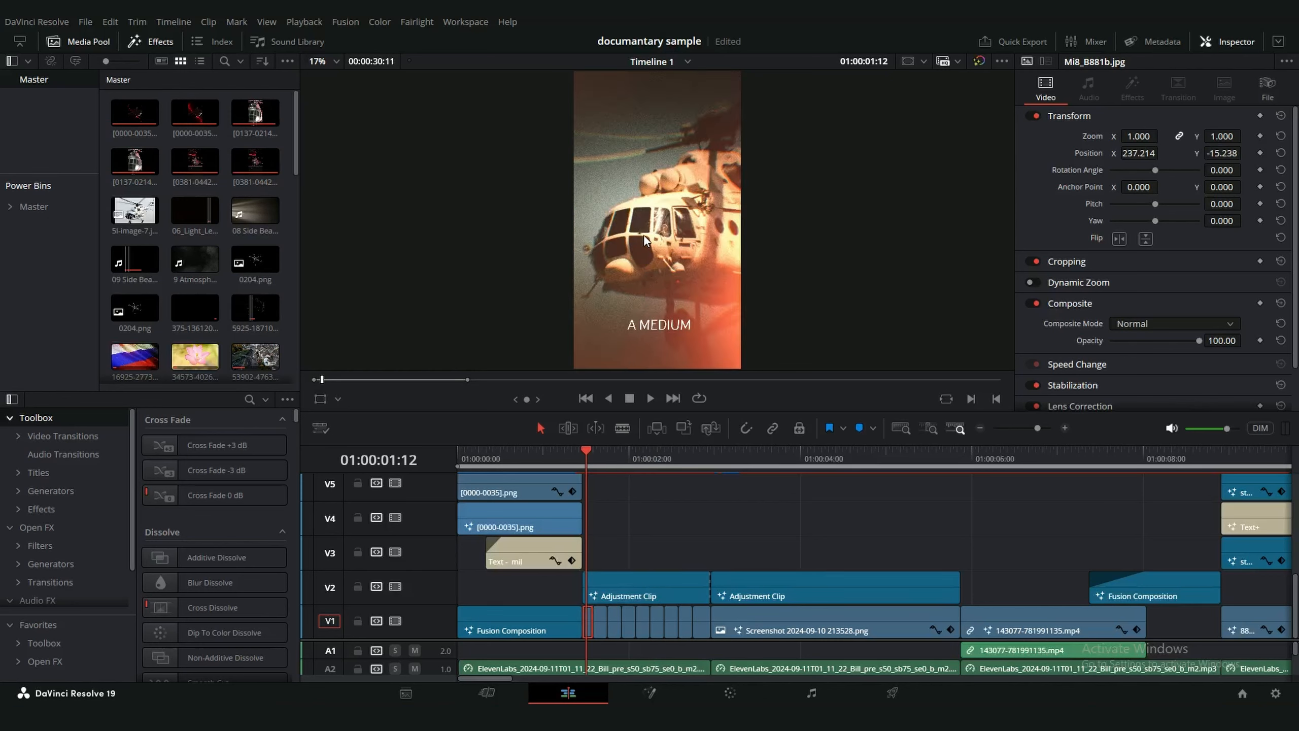
- Inspect the 06_Light_Leak.mov overlay on V12 and its Composite Mode with the playhead at 01:00:01:12
mouse_move(589, 452)
left_mouse_down()
mouse_move(693, 458)
mouse_move(629, 471)
mouse_move(575, 459)
mouse_move(586, 453)
left_mouse_up()
scroll(615, 525, "up", 5)
left_click(586, 493)
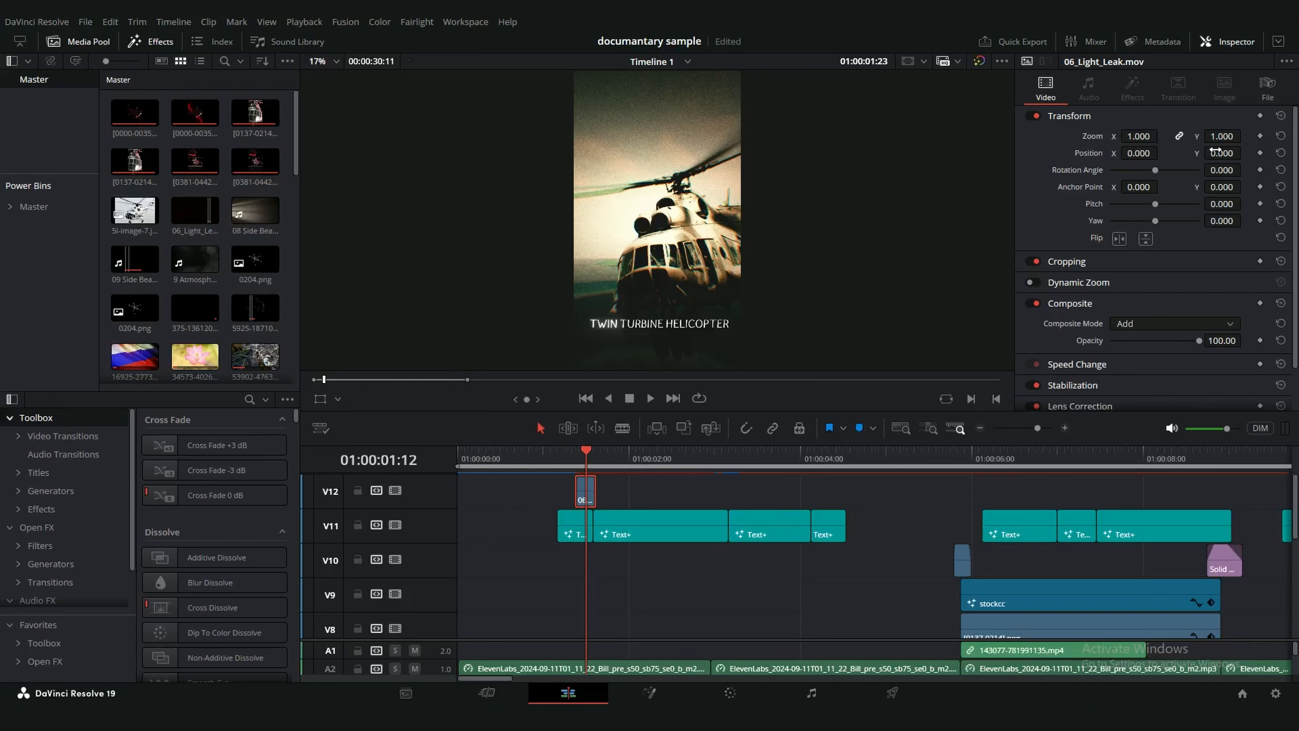
left_click(582, 455)
left_click(586, 449)
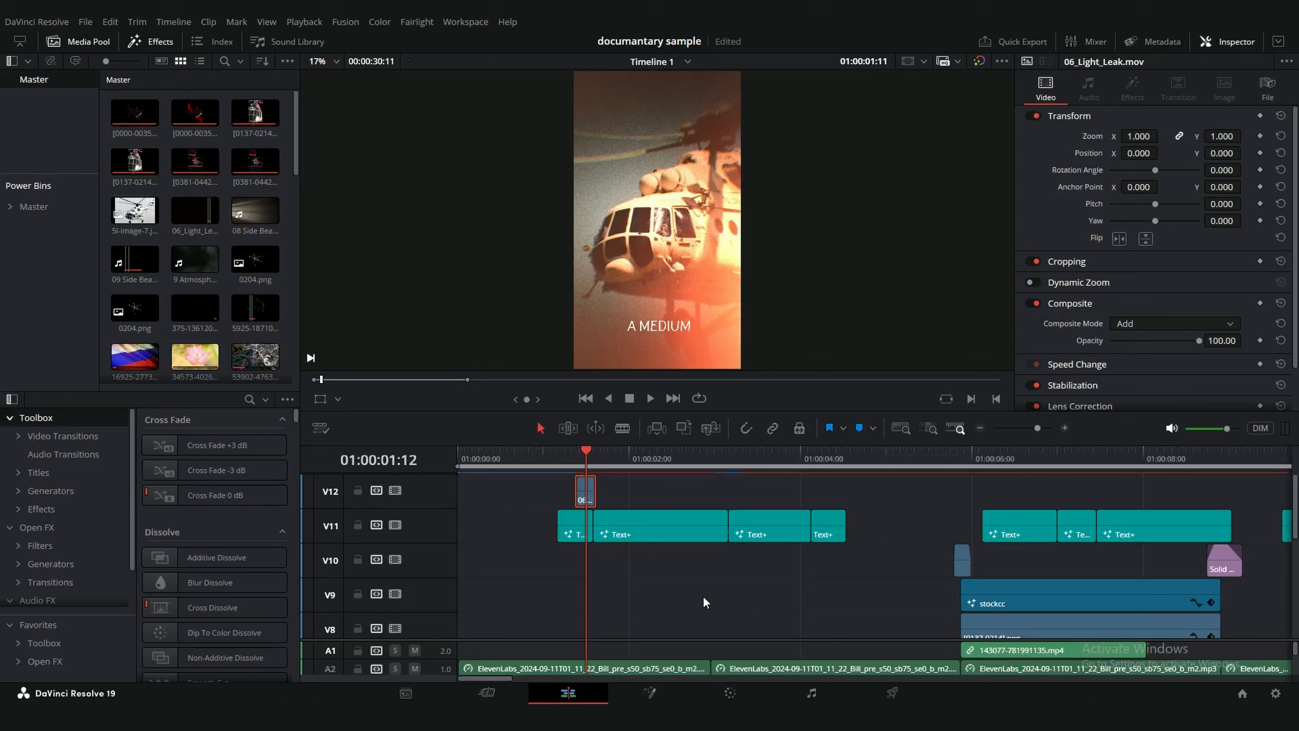
- Select the first Adjustment Clip on V2 at 01:00:01:14 and open it on the Fusion page
scroll(702, 595, "down", 5)
mouse_move(591, 450)
left_mouse_down()
mouse_move(696, 467)
mouse_move(592, 465)
left_mouse_up()
left_click(608, 573)
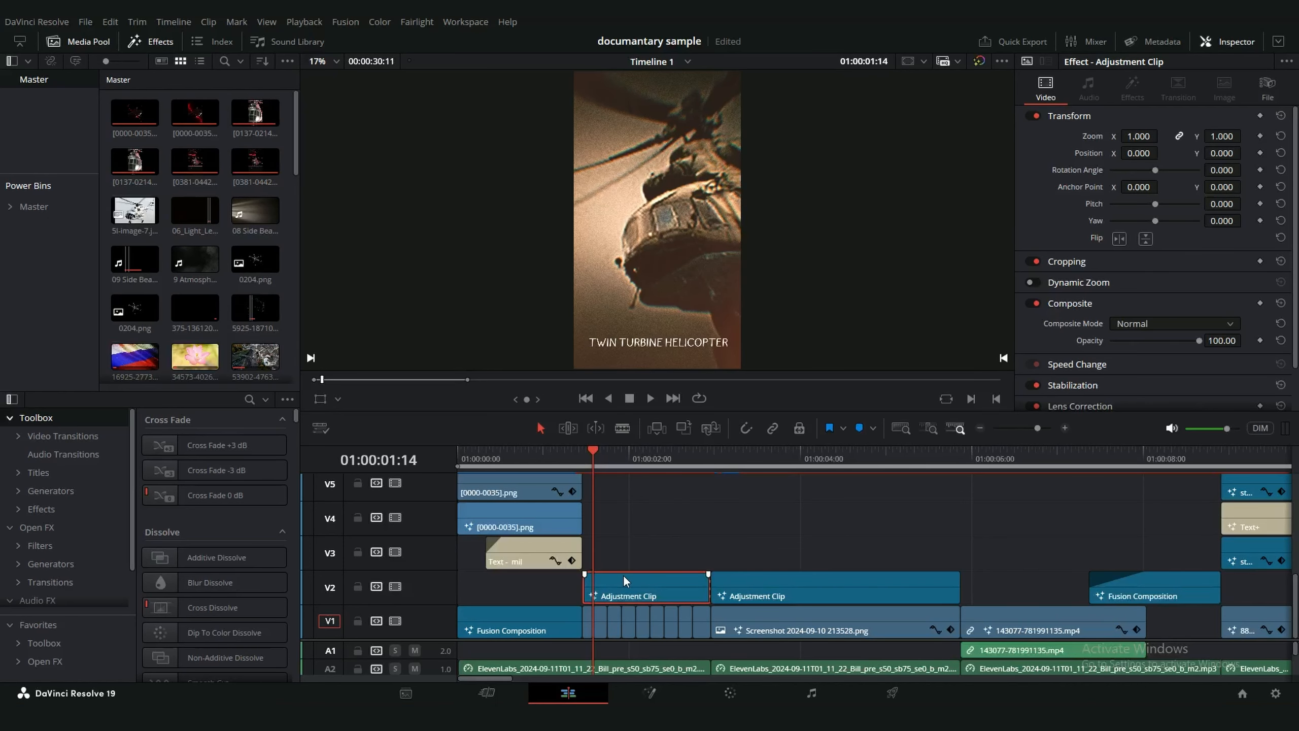
key("shift+5")
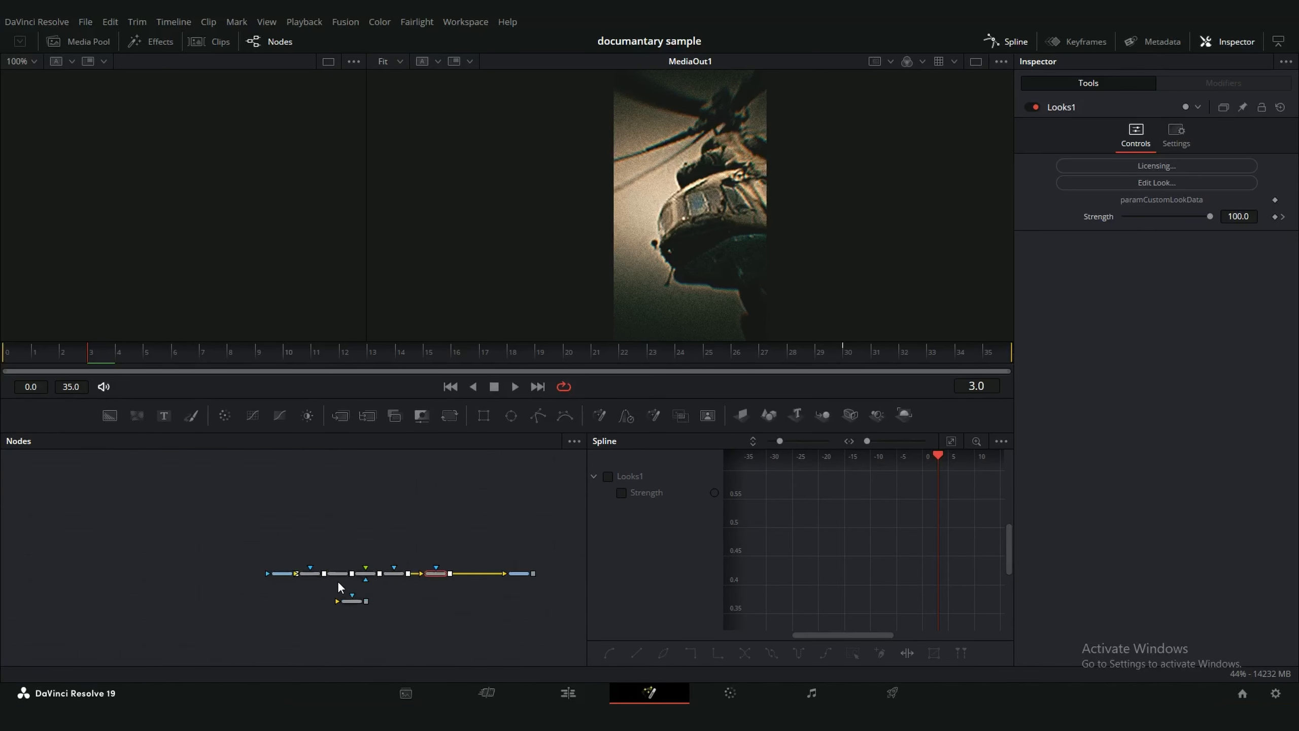
- Go along the node chain and examine the Vignette1, XfChromaFuse1, S_WarpFishEye1, Grain1 and Looks1 nodes with their controls
scroll(337, 580, "up", 3)
left_click(297, 565)
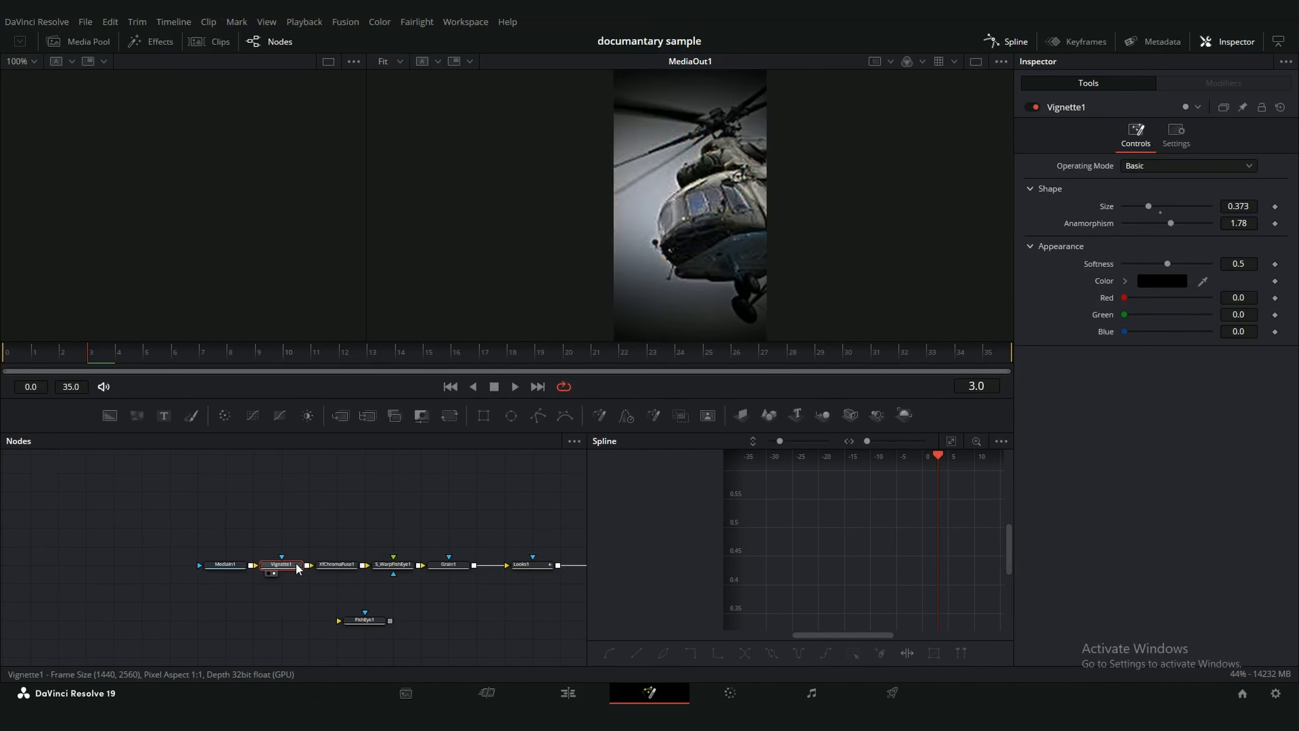
left_click(336, 565)
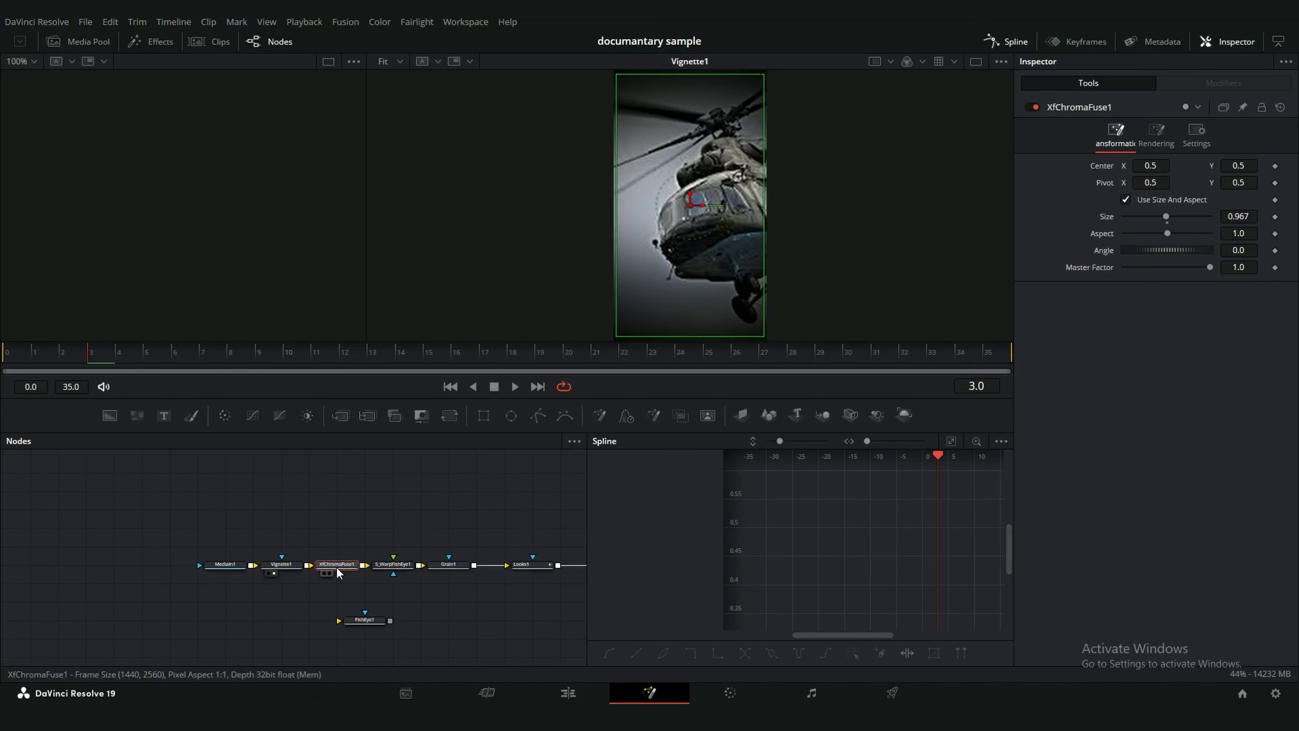
left_click(394, 565)
left_click(448, 565)
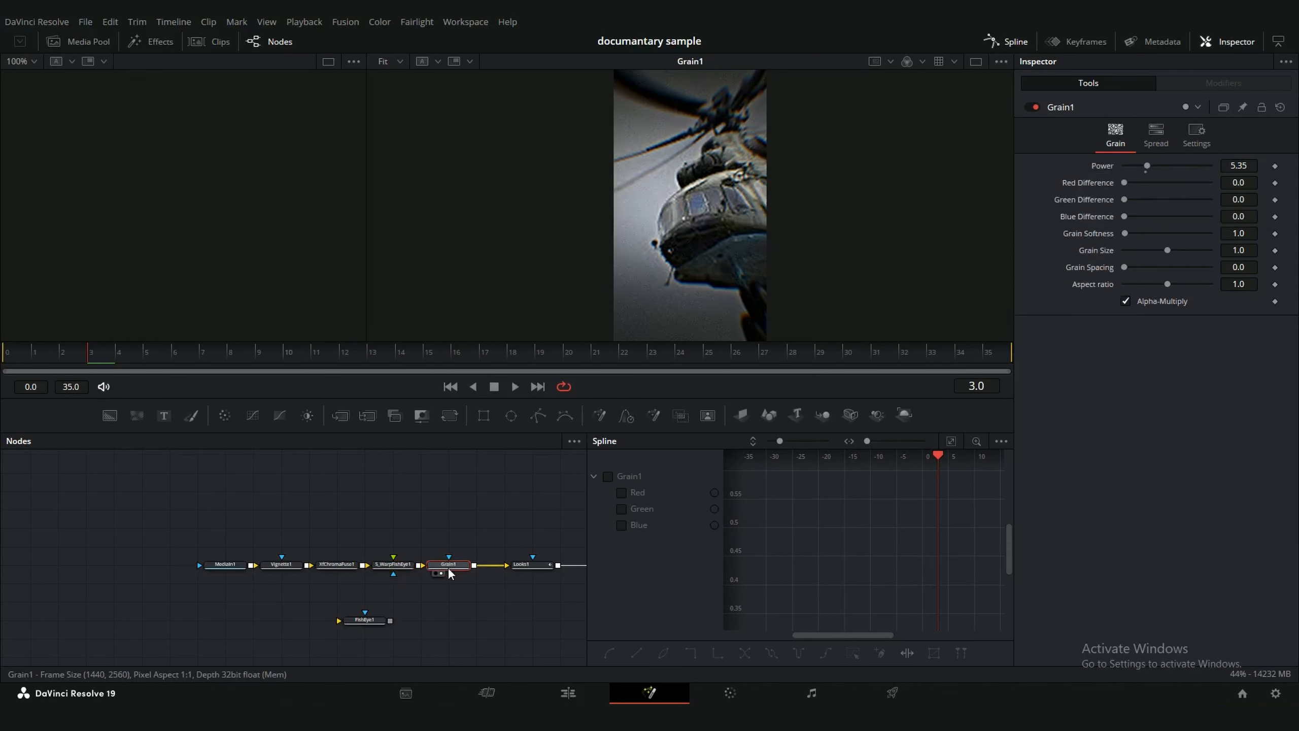
left_click_drag(447, 568, 353, 580)
left_click(425, 586)
left_click(432, 586)
left_click(443, 580)
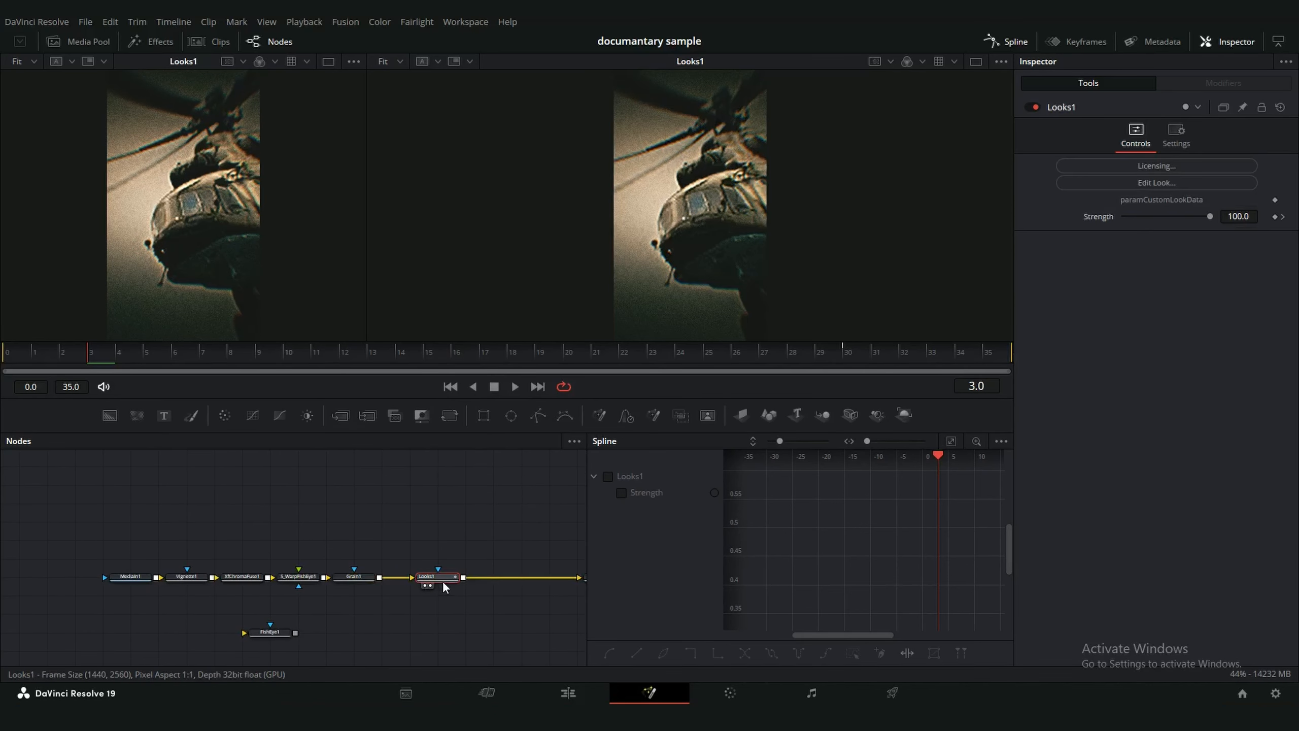
- Switch to a single viewer and show the MediaOut1 output
left_click_drag(572, 579, 436, 569)
left_click(465, 565)
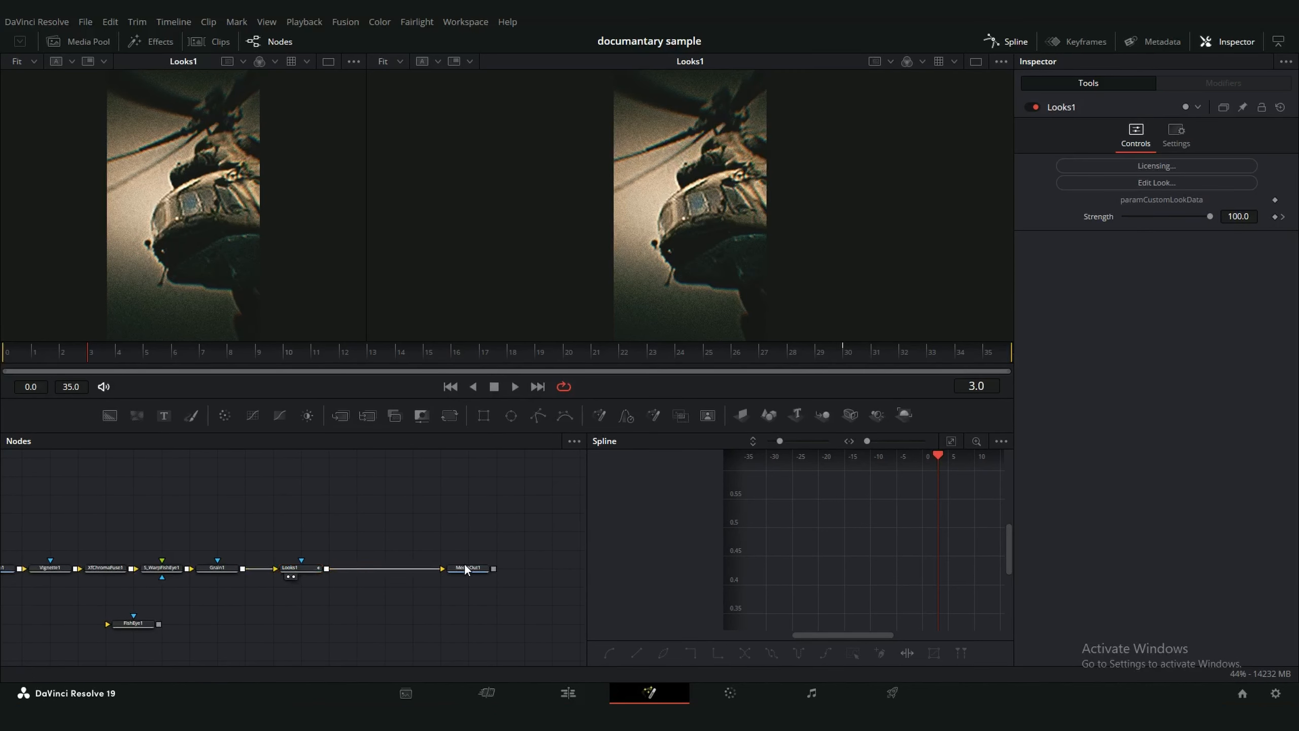
left_click(975, 62)
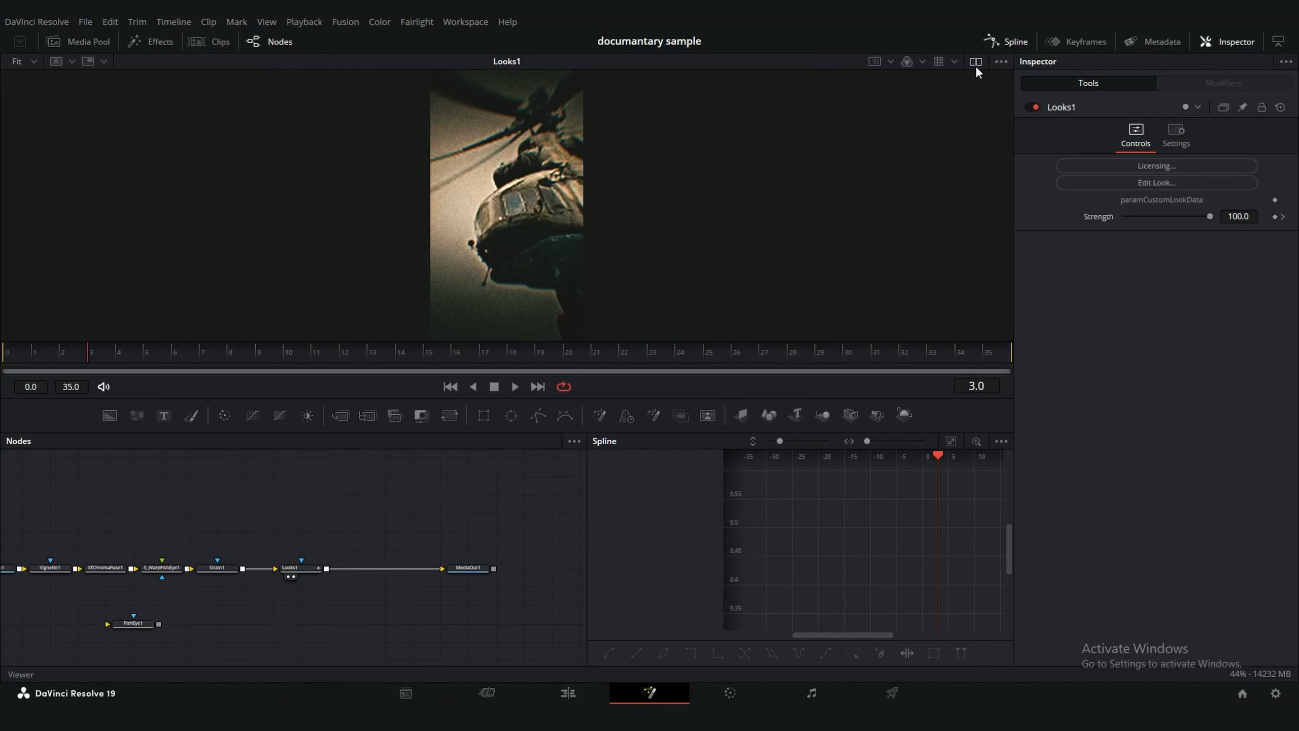
left_click(474, 570)
key("1")
left_click_drag(150, 560, 356, 559)
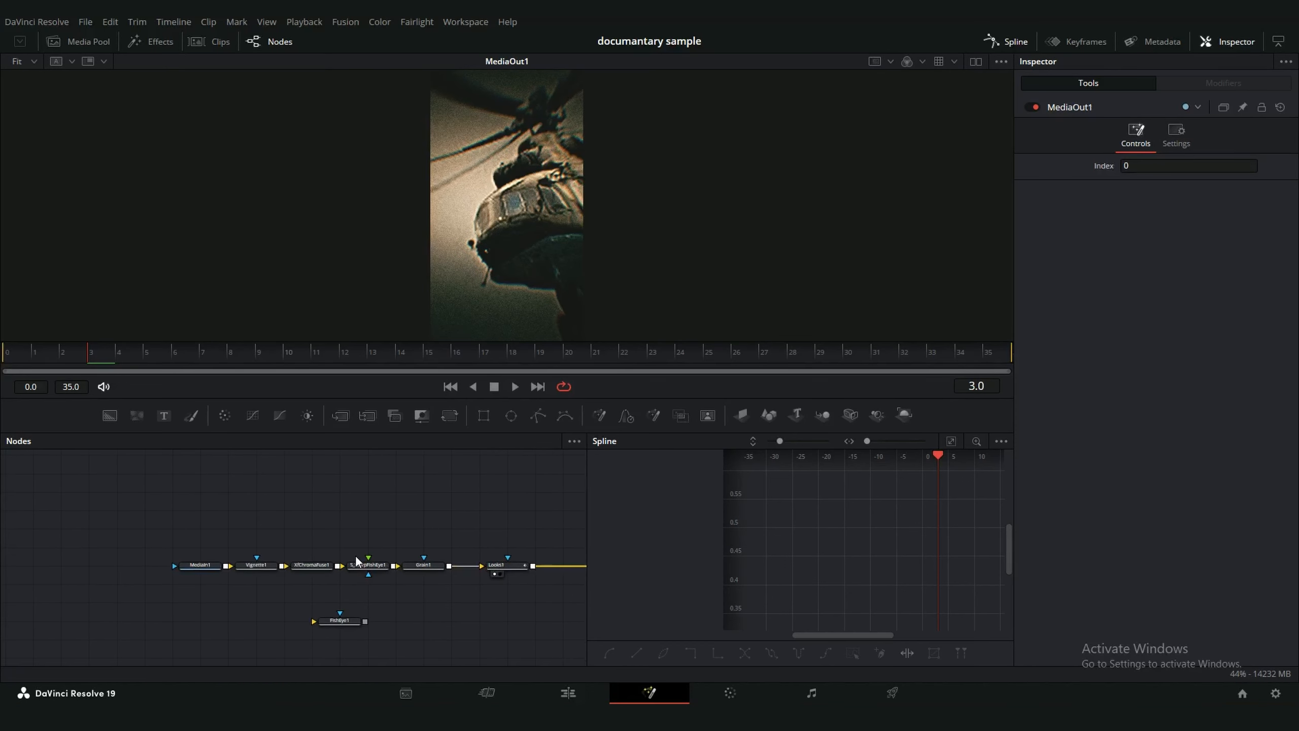
- View the outputs of Vignette1, XfChromaFuse1, S_WarpFishEye1 and Grain1 one after another, ending on S_WarpFishEye1
scroll(353, 559, "up", 3)
left_click(148, 577)
key("1")
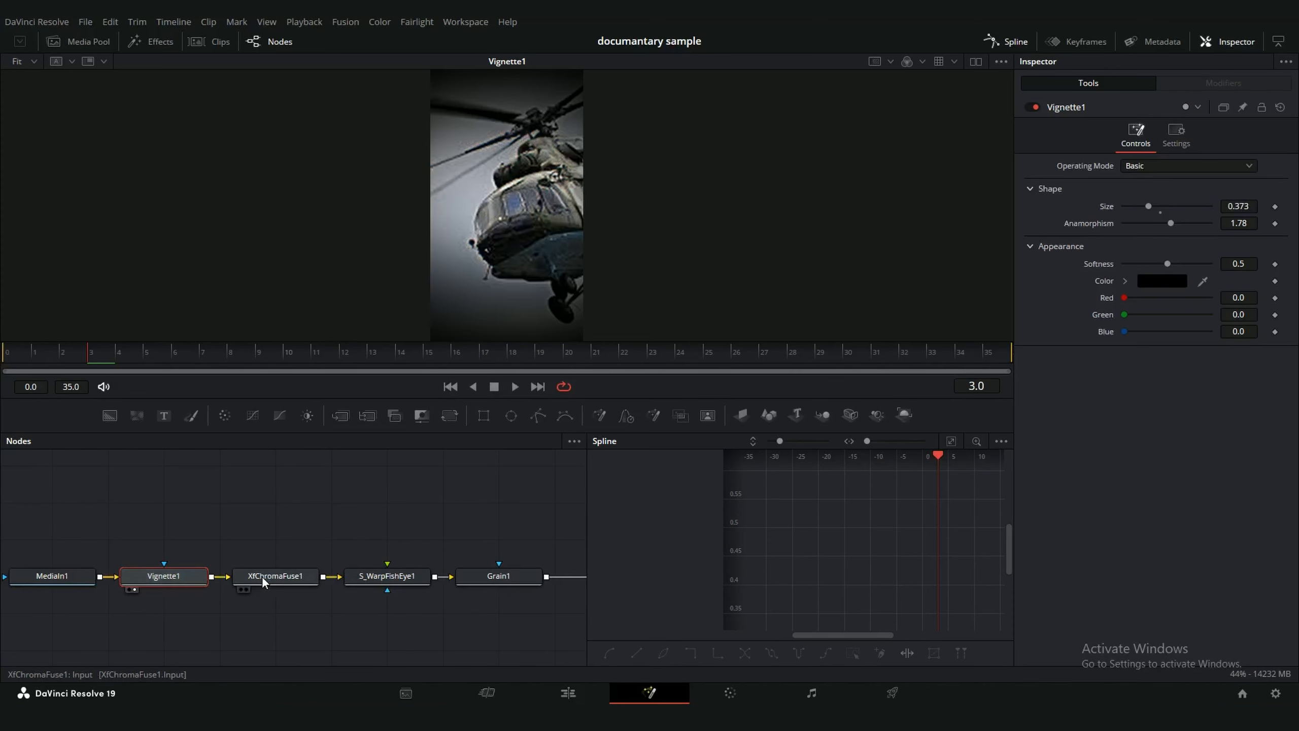
left_click(261, 576)
key("1")
left_click(379, 577)
key("1")
left_click(491, 573)
key("2")
left_click_drag(501, 537, 355, 531)
left_click(259, 572)
key("1")
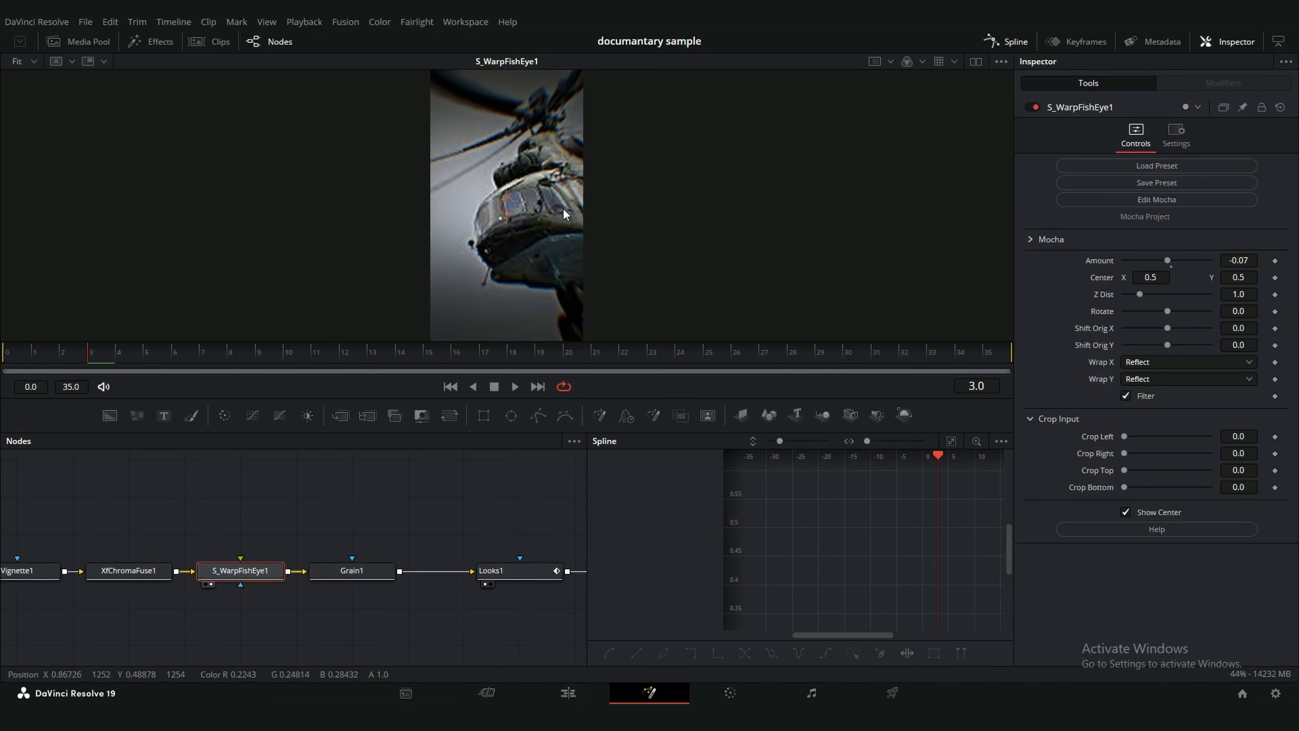
- Check the XfChromaFuse1 controls, scrub the photo sequence on the Edit page and return to the adjustment clip's Fusion composition
scroll(562, 207, "down", 1)
left_click(142, 579)
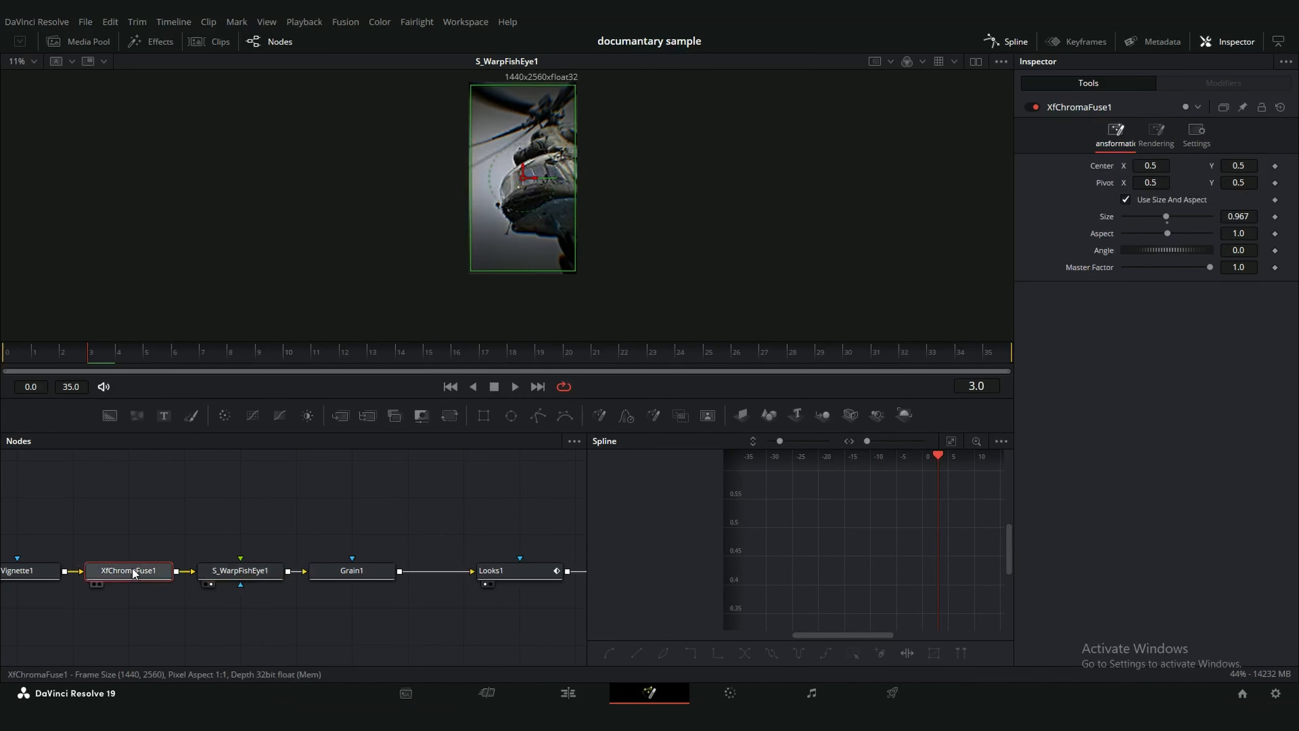
left_click(568, 691)
left_click_drag(566, 454, 709, 462)
left_click(650, 692)
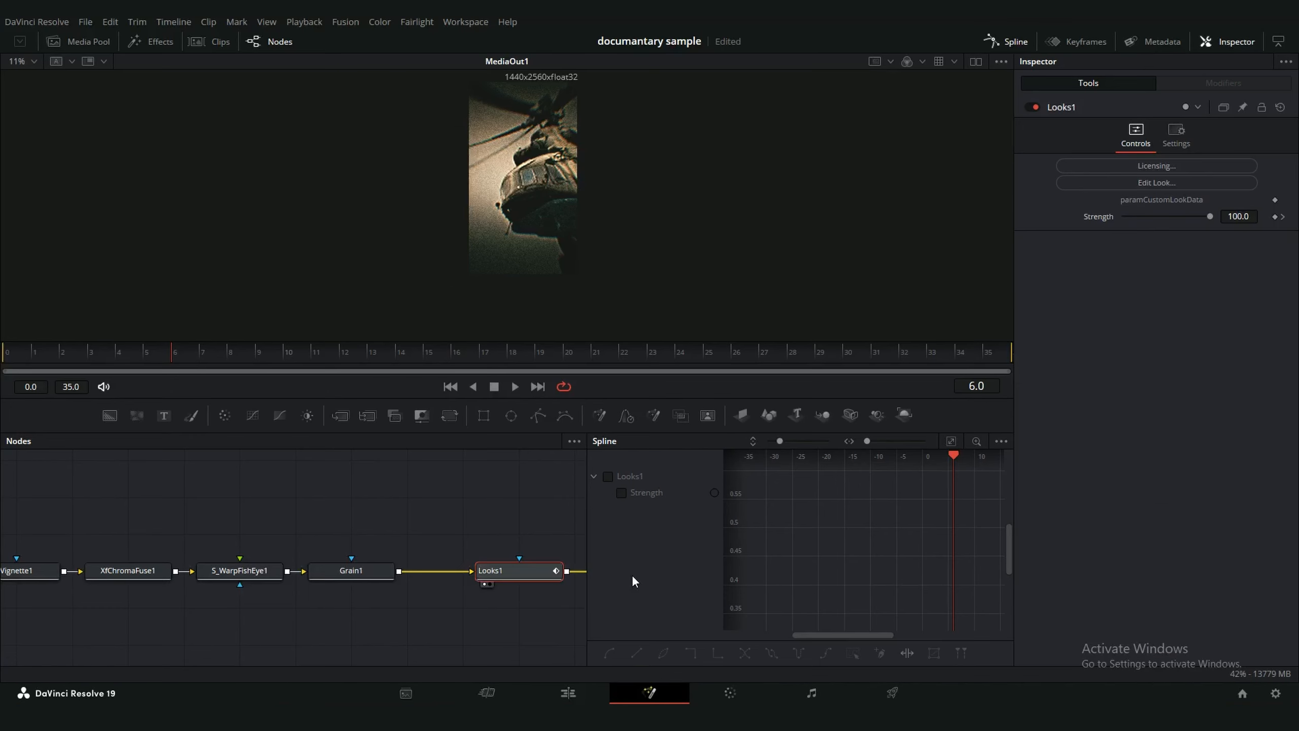
- Try a Dent node in place of S_WarpFishEye1, between XfChromaFuse1 and Grain1, and view its output
left_click_drag(252, 493, 501, 467)
left_click_drag(212, 583, 312, 617)
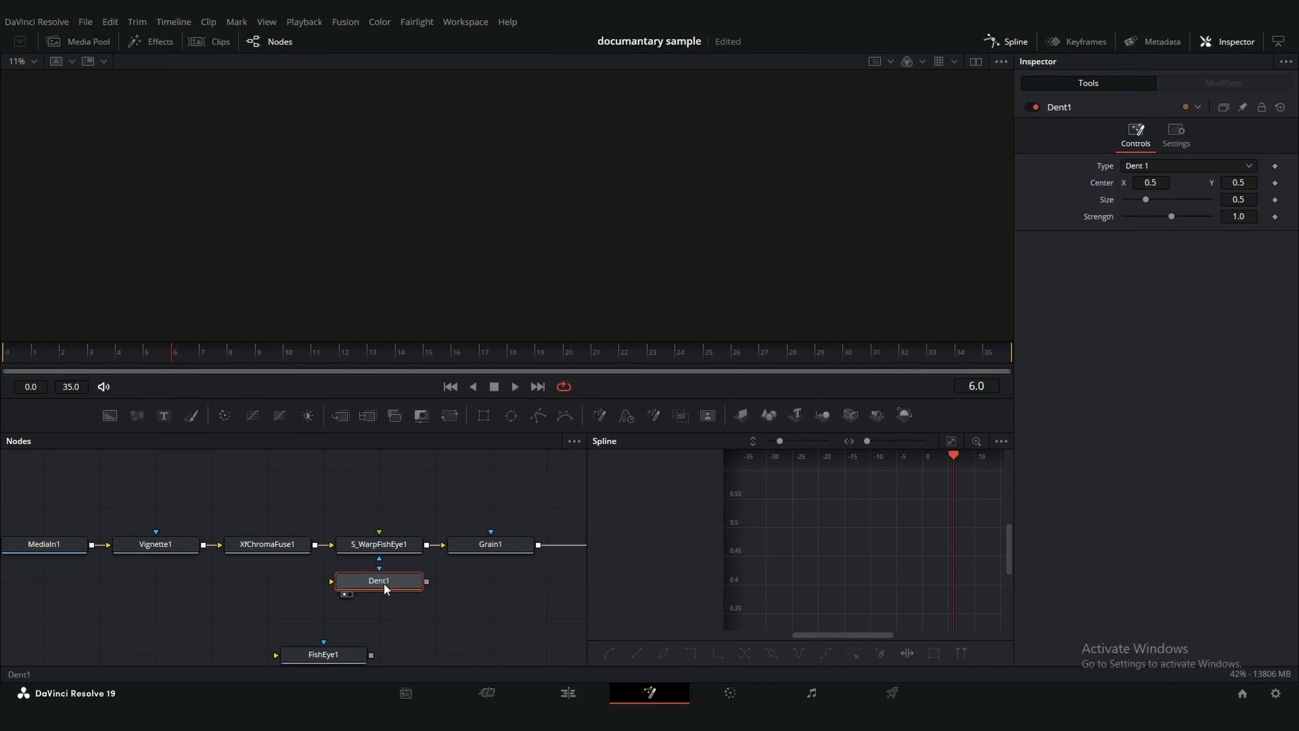
left_click_drag(373, 564, 373, 548)
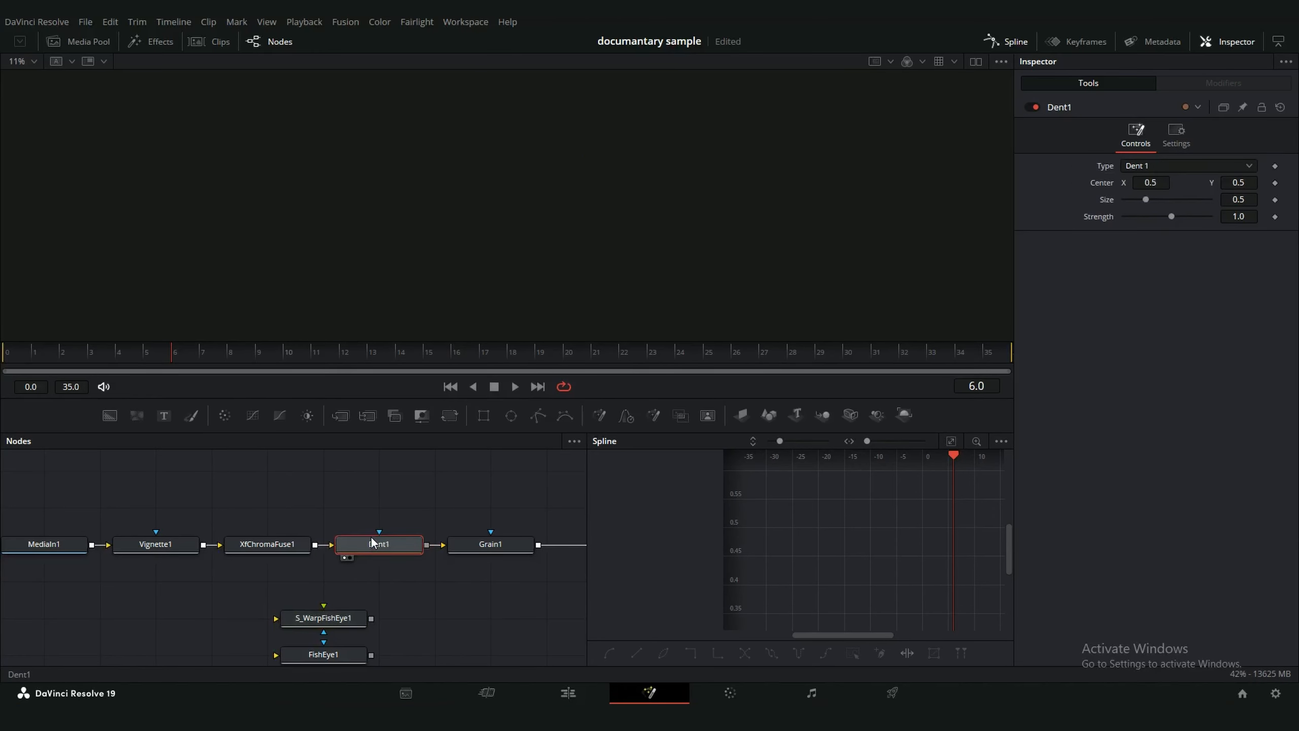
key("1")
- Add a Transform node after Dent1, raise its Size to about 1.51 and view the result
key("shift+space")
type("xf")
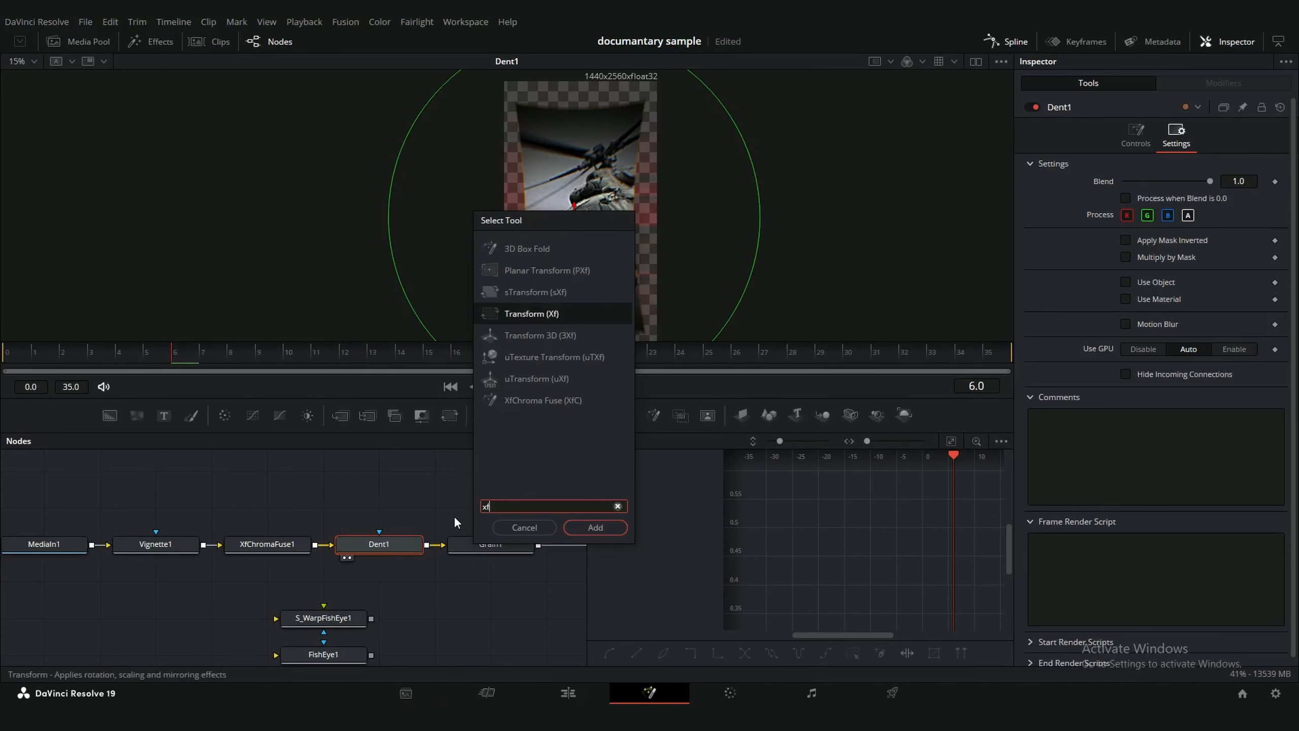
left_click(595, 527)
left_click_drag(1168, 233, 1172, 233)
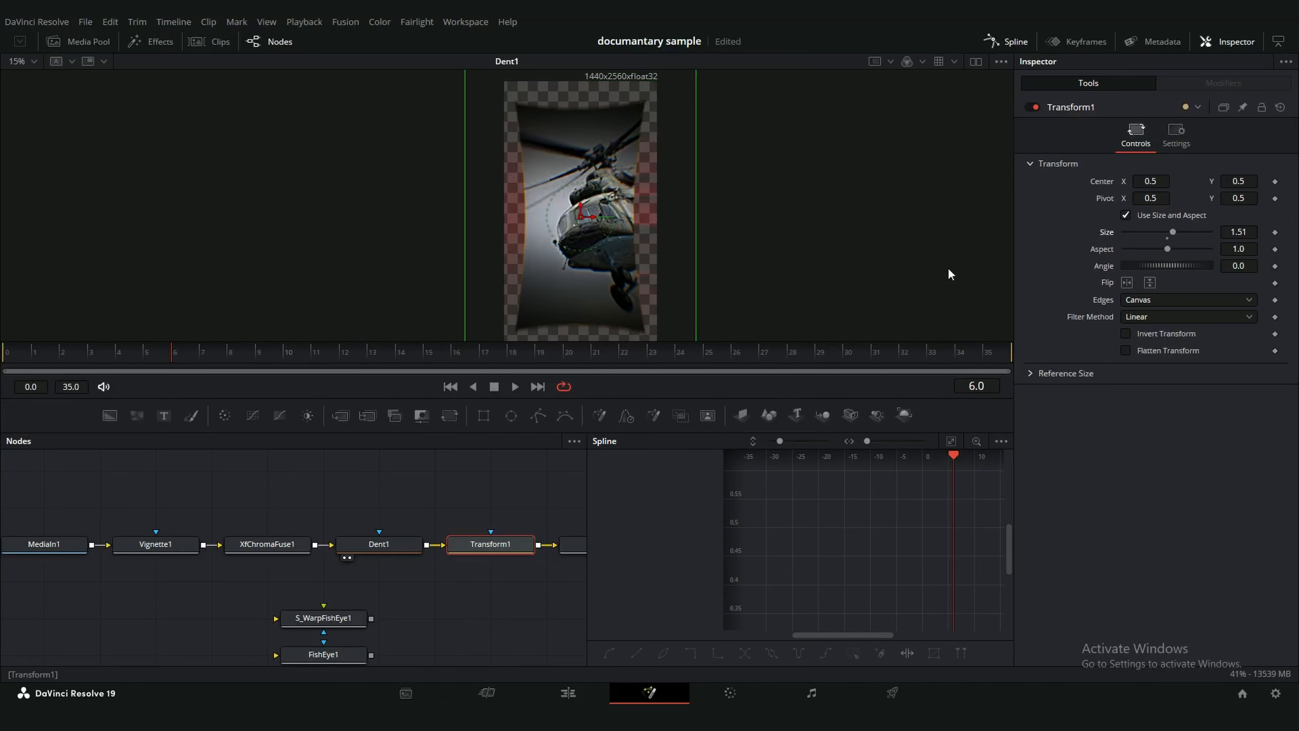
key("1")
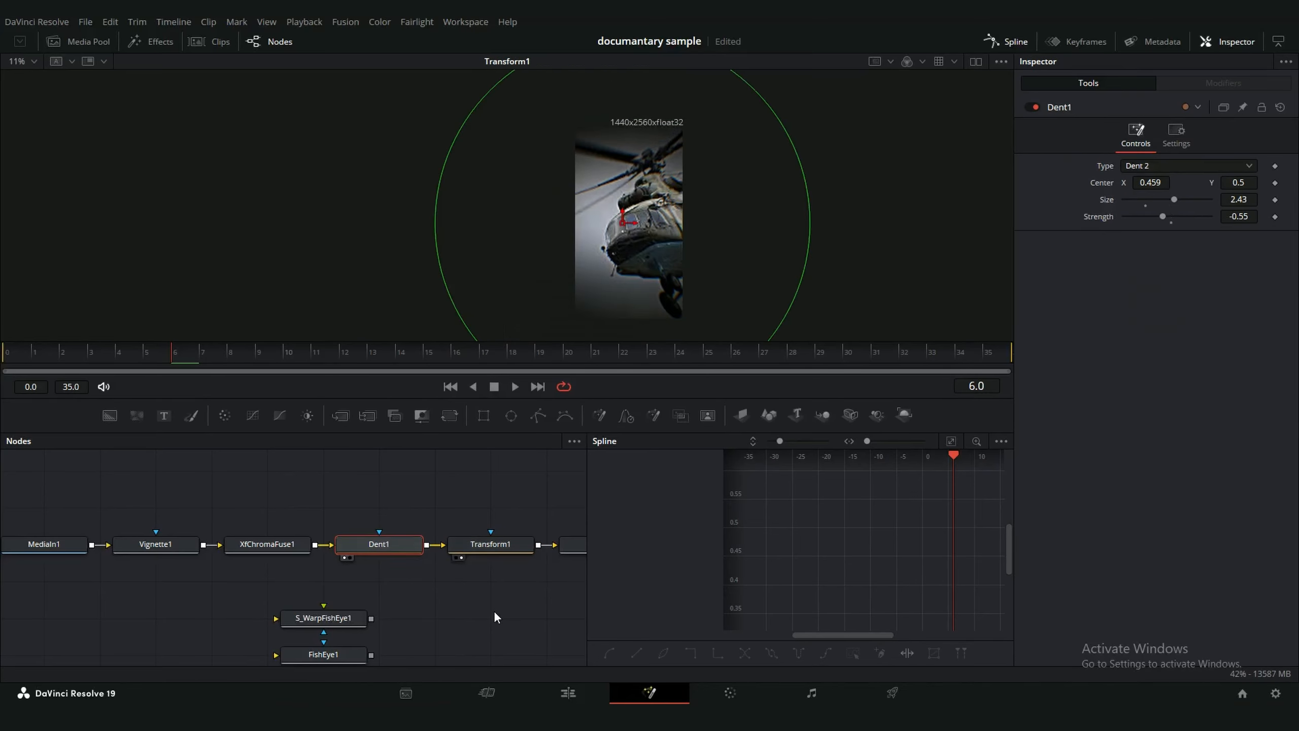
- Delete the trial Dent1 and Transform1 nodes
left_click_drag(492, 608, 395, 474)
key("Delete")
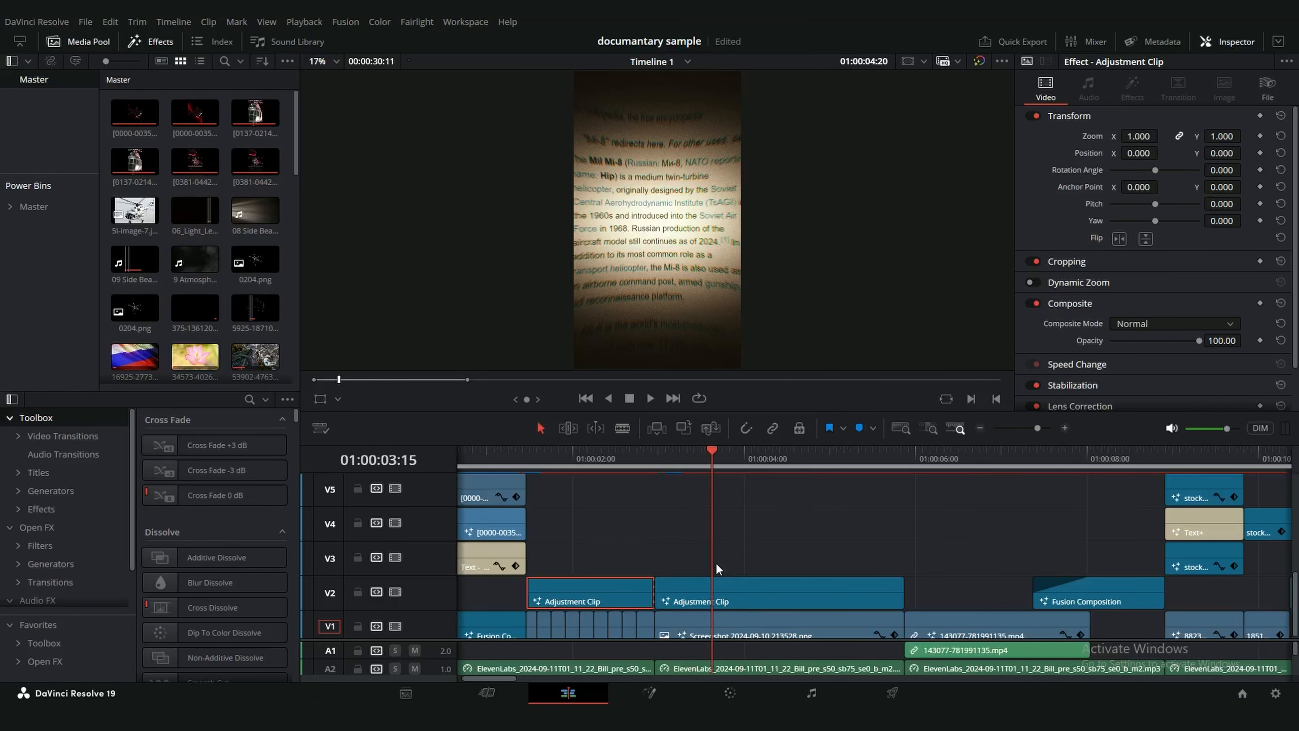
- Open the Screenshot 2024-09-10 213528.png clip from V1 on the Fusion page and view its MediaIn1 node
left_click(718, 609)
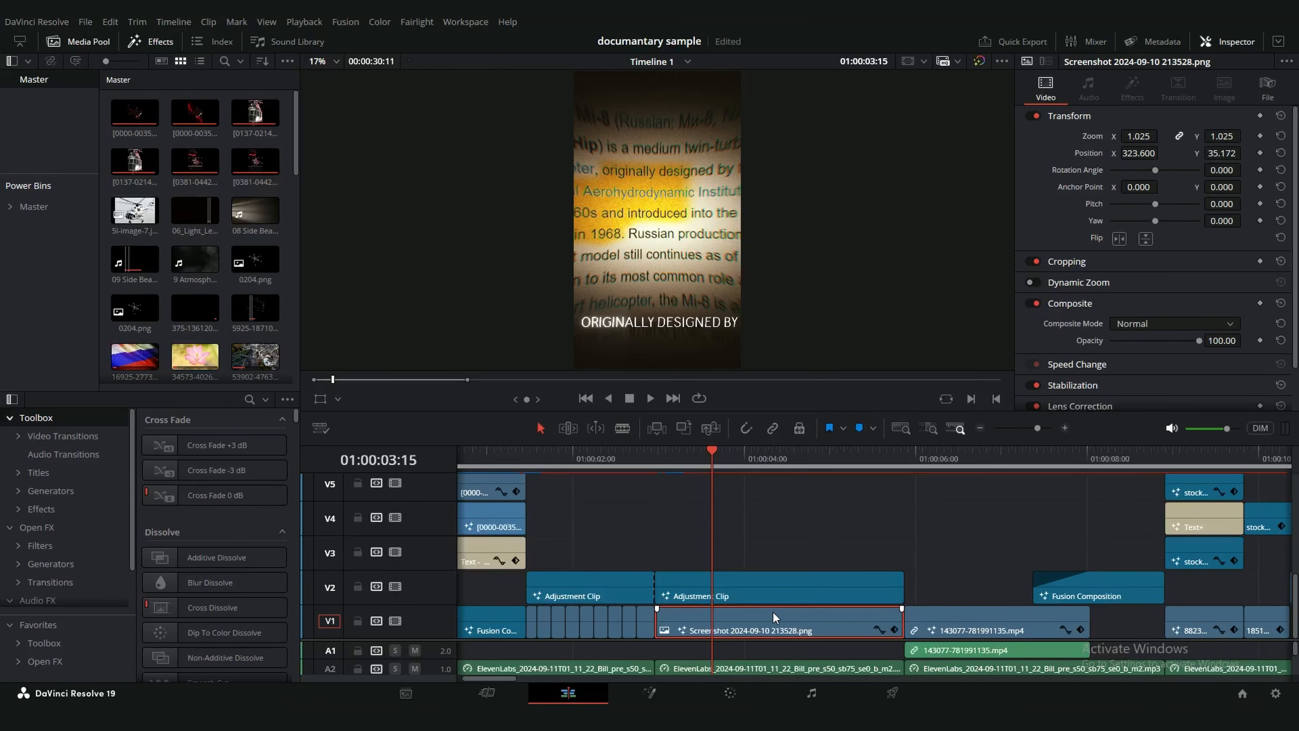
left_click(649, 692)
left_click_drag(447, 589, 505, 613)
scroll(447, 596, "down", 3)
left_click(164, 579)
key("1")
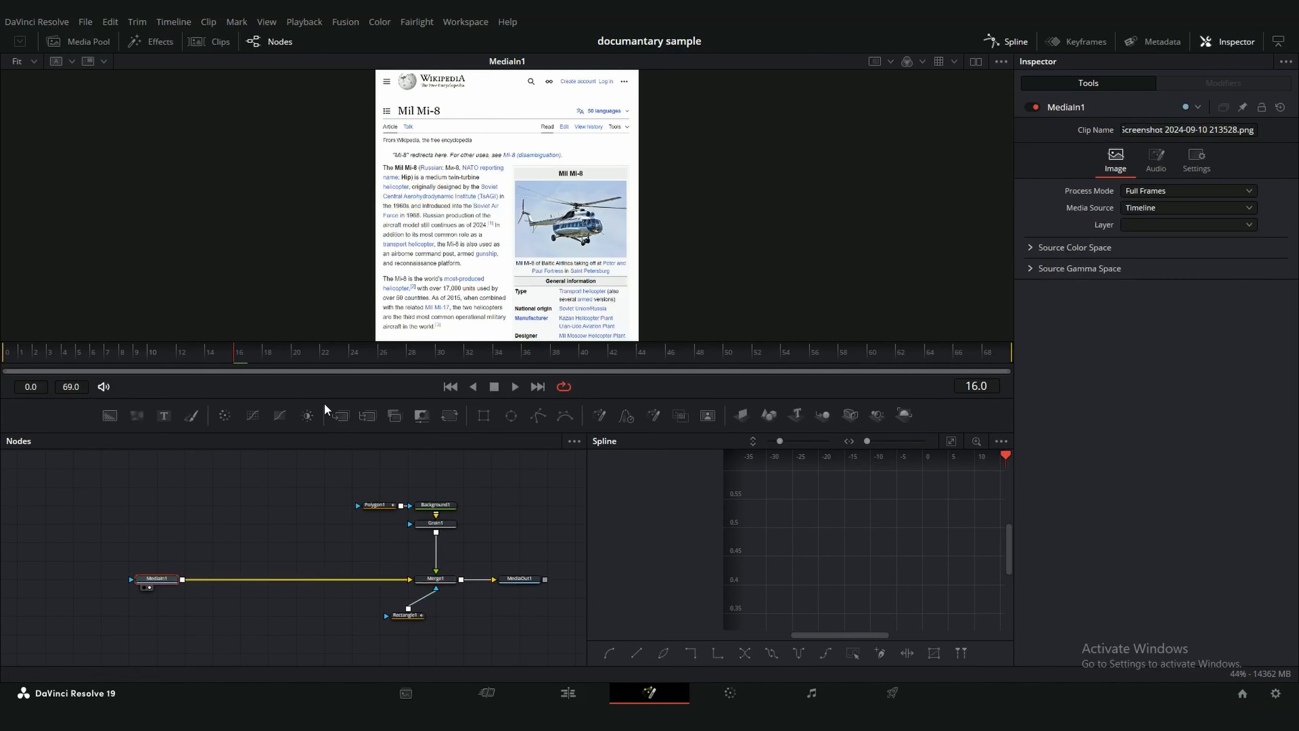
- Play the screenshot composition up to frame 27 and view the Merge1 output with its Darker Color apply mode
scroll(540, 237, "up", 2)
key("space")
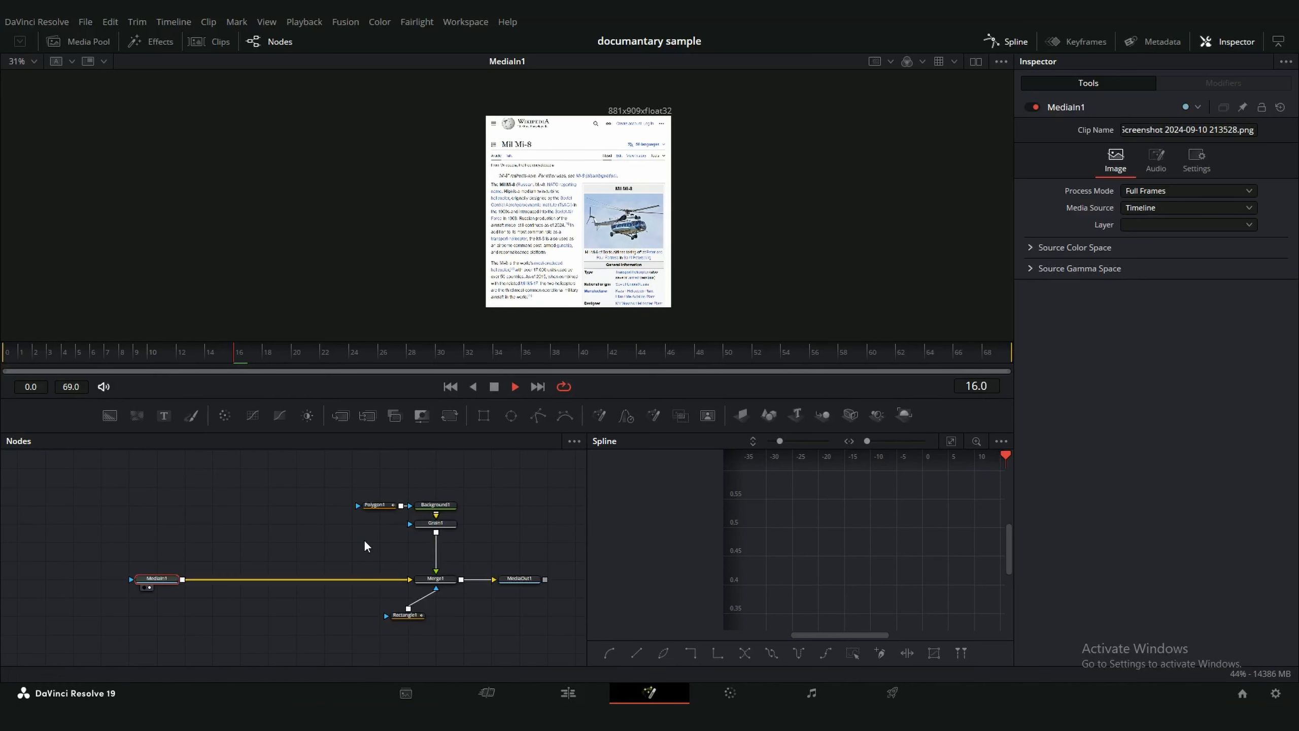
left_click(435, 578)
key("1")
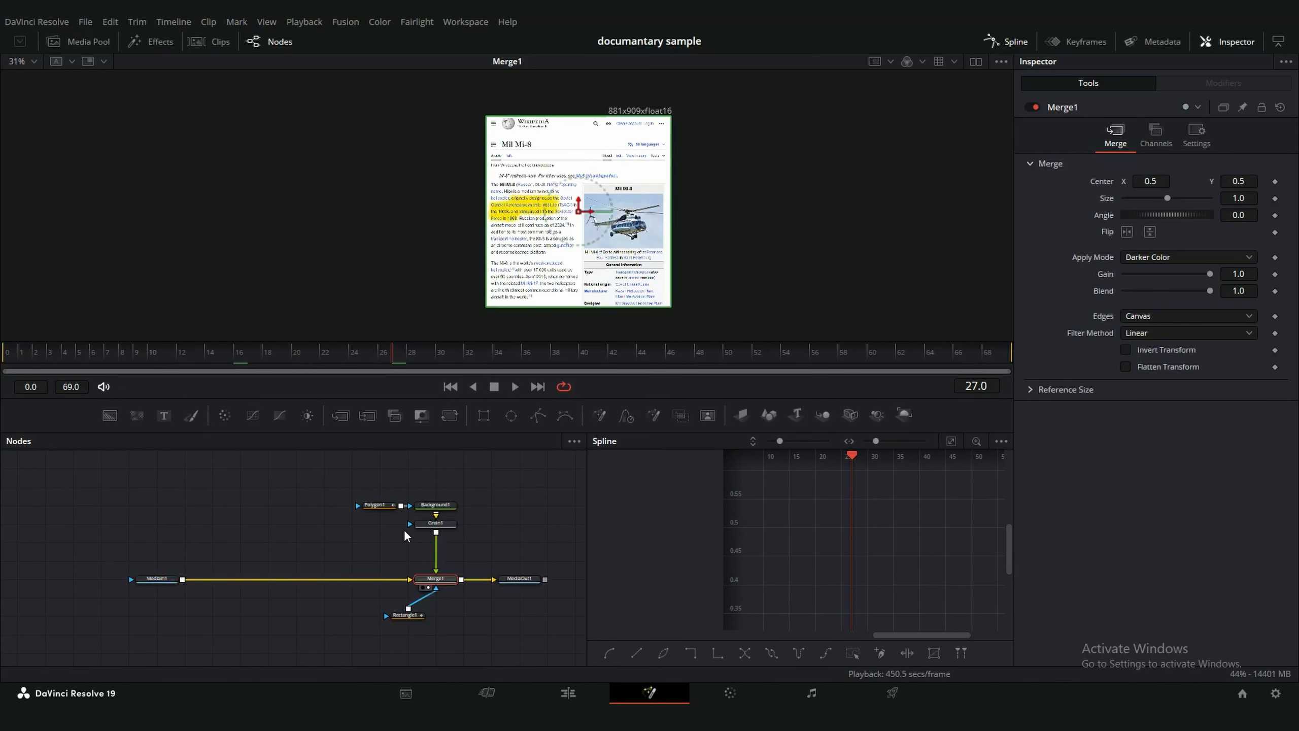
- View the Polygon1 mask that shapes the text highlight, and select MediaOut1
left_click(375, 505)
key("1")
scroll(642, 253, "up", 3)
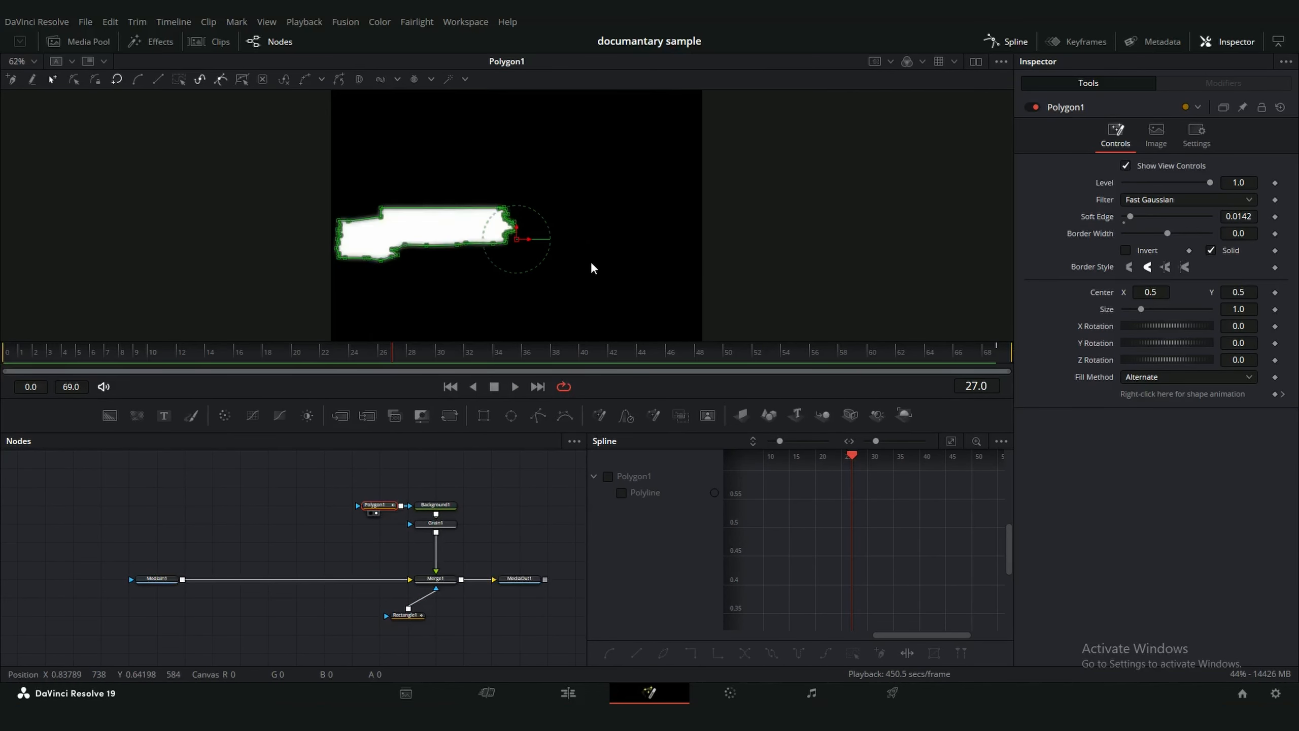
left_click(515, 579)
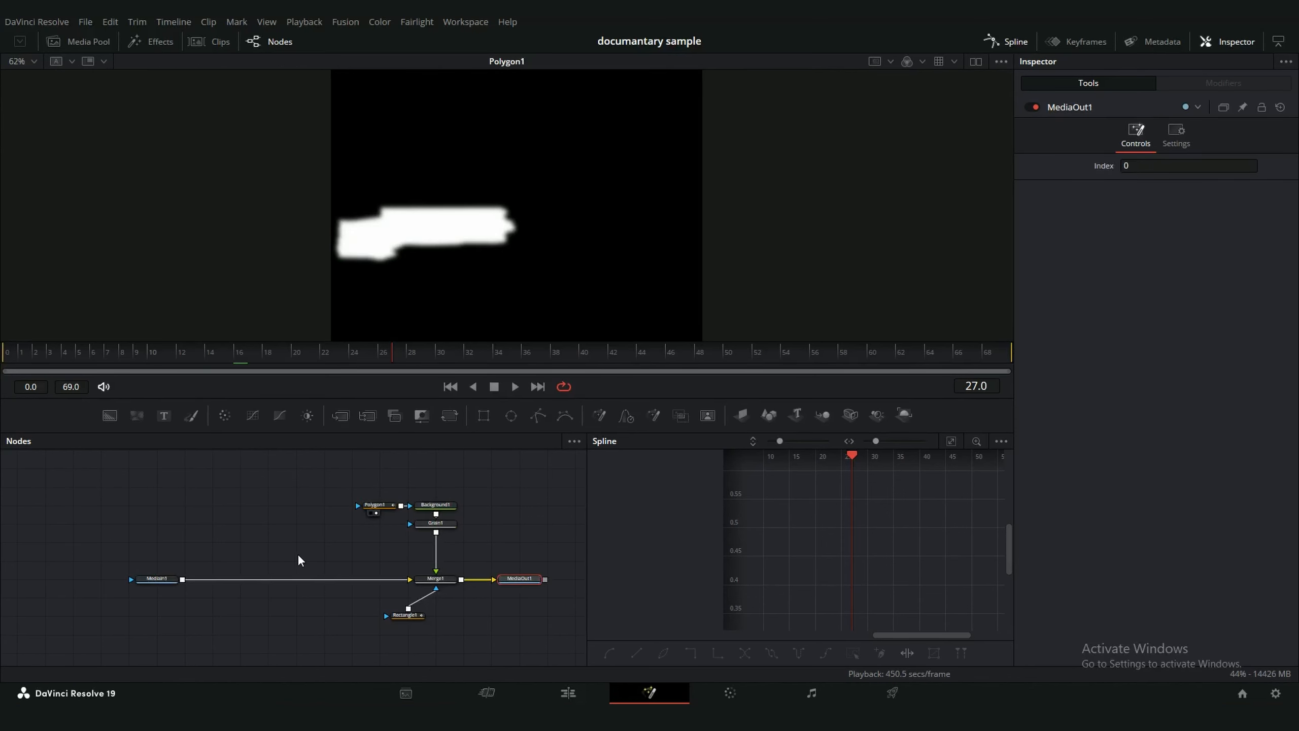
- View the MediaIn1 screenshot and add a new Polygon mask node beside the existing highlight nodes
left_click(364, 500)
left_click(377, 509)
left_click(162, 575)
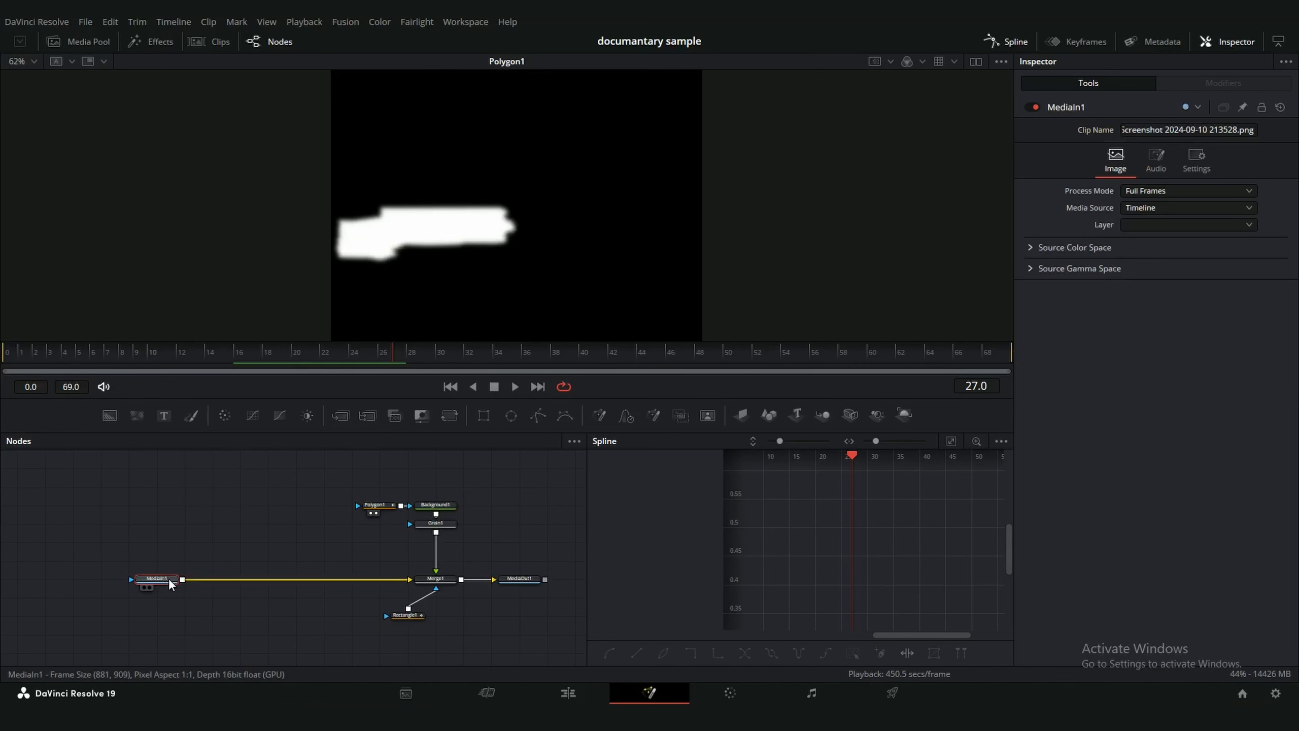
key("shift+space")
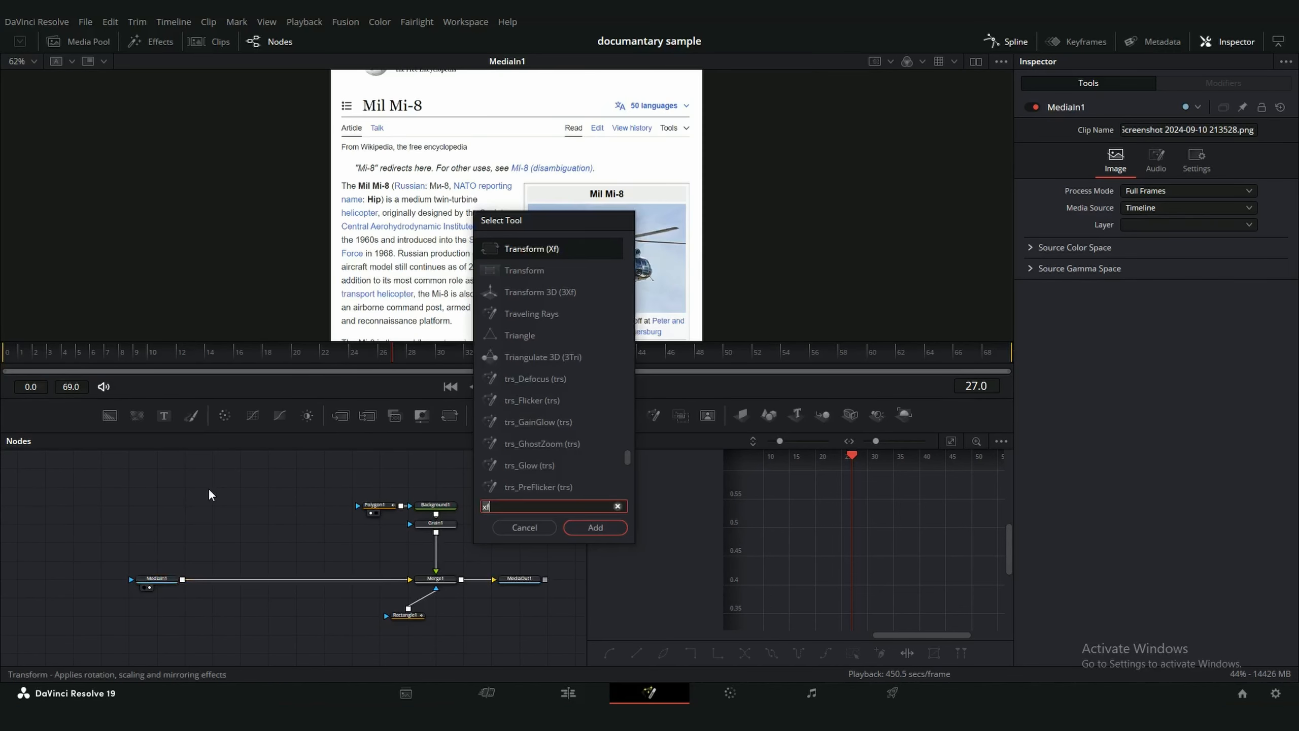
type("poly")
key("Return")
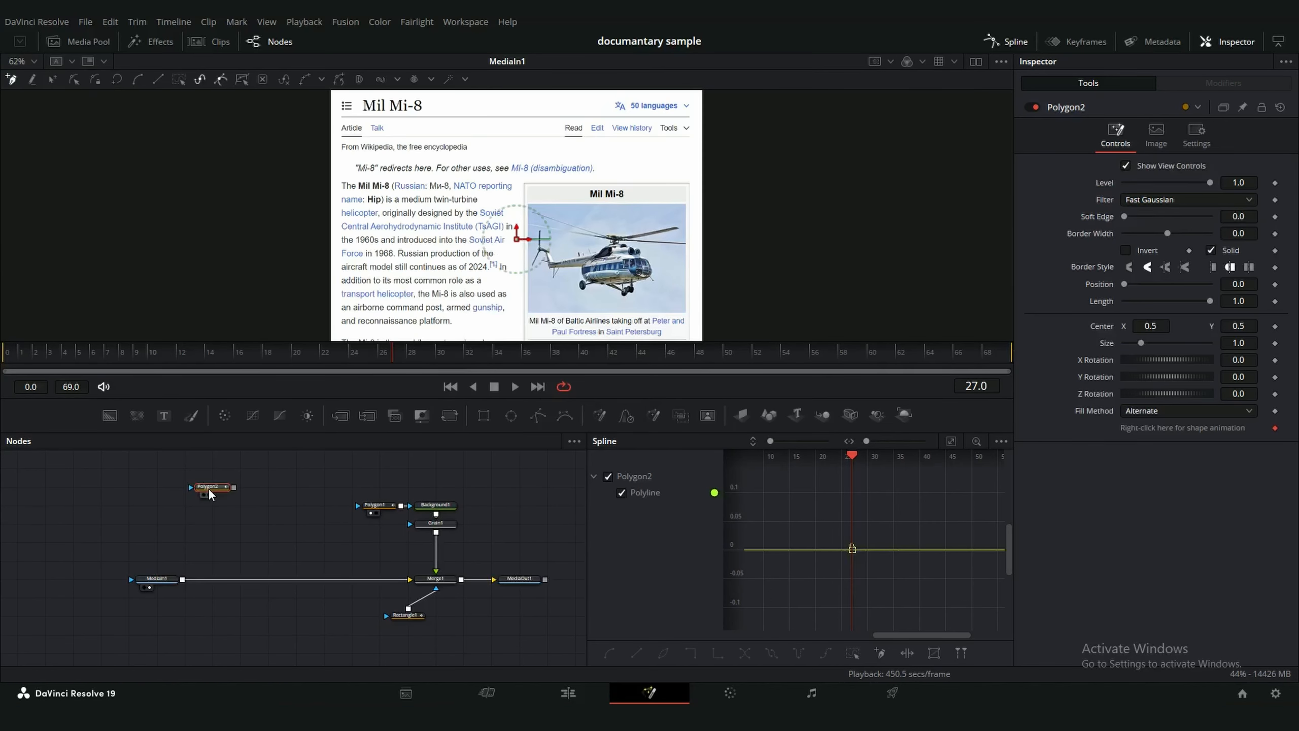
- Draw a closed polygon around the article's opening text, from "The Mil Mi-8" to "is a medium twin-turbine"
scroll(337, 169, "up", 3)
left_click(341, 172)
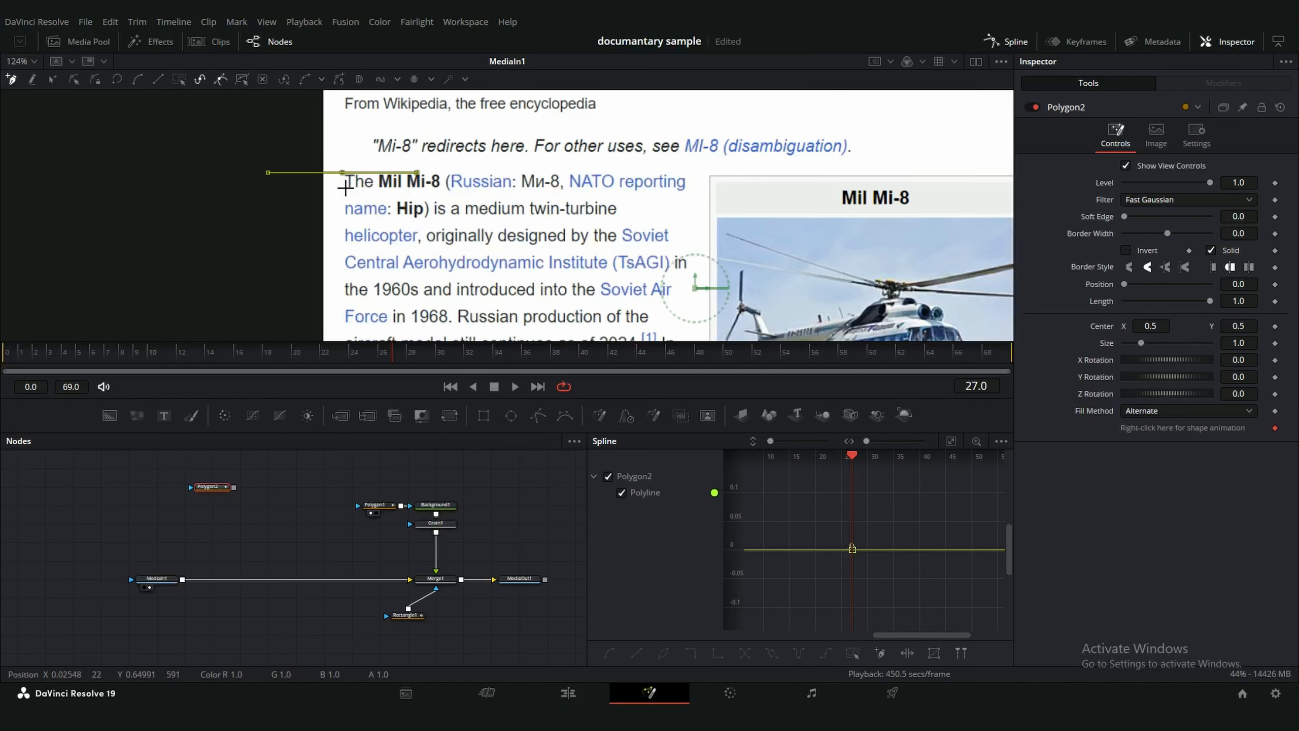
left_click(342, 216)
left_click(622, 223)
left_click(627, 196)
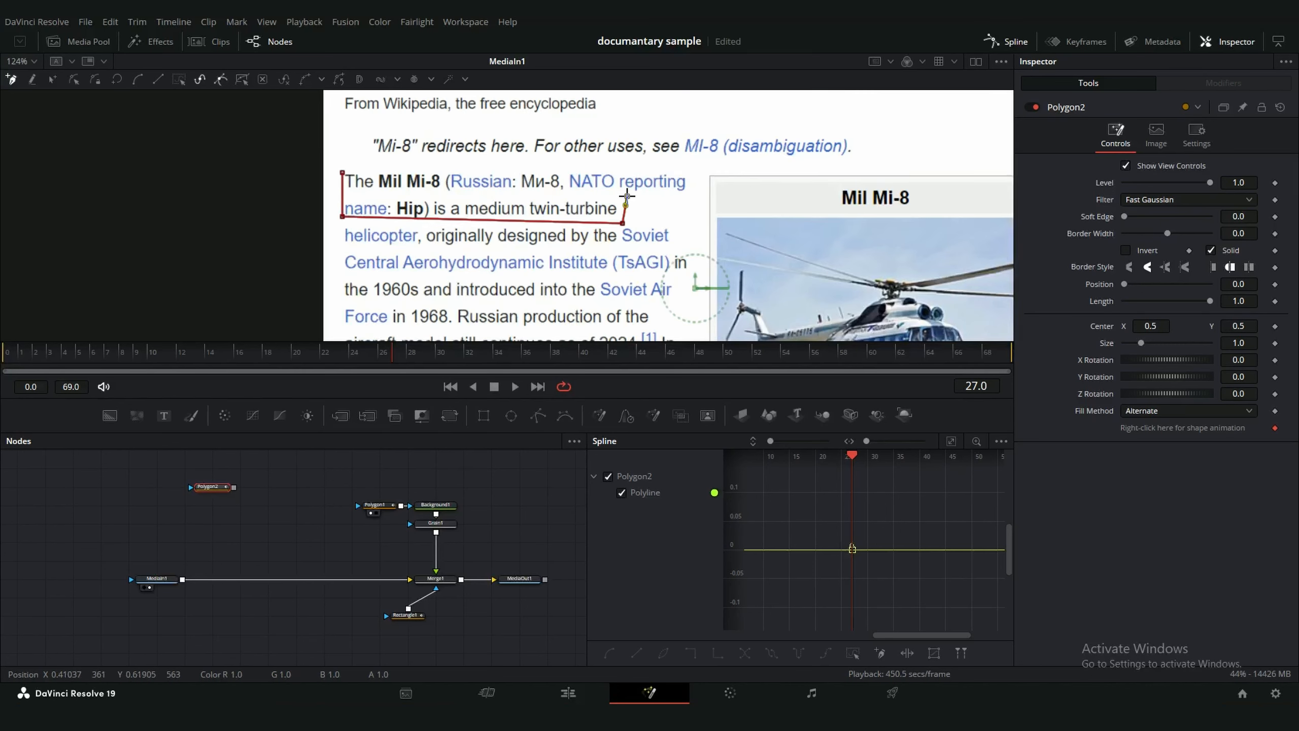
left_click(696, 190)
left_click(342, 173)
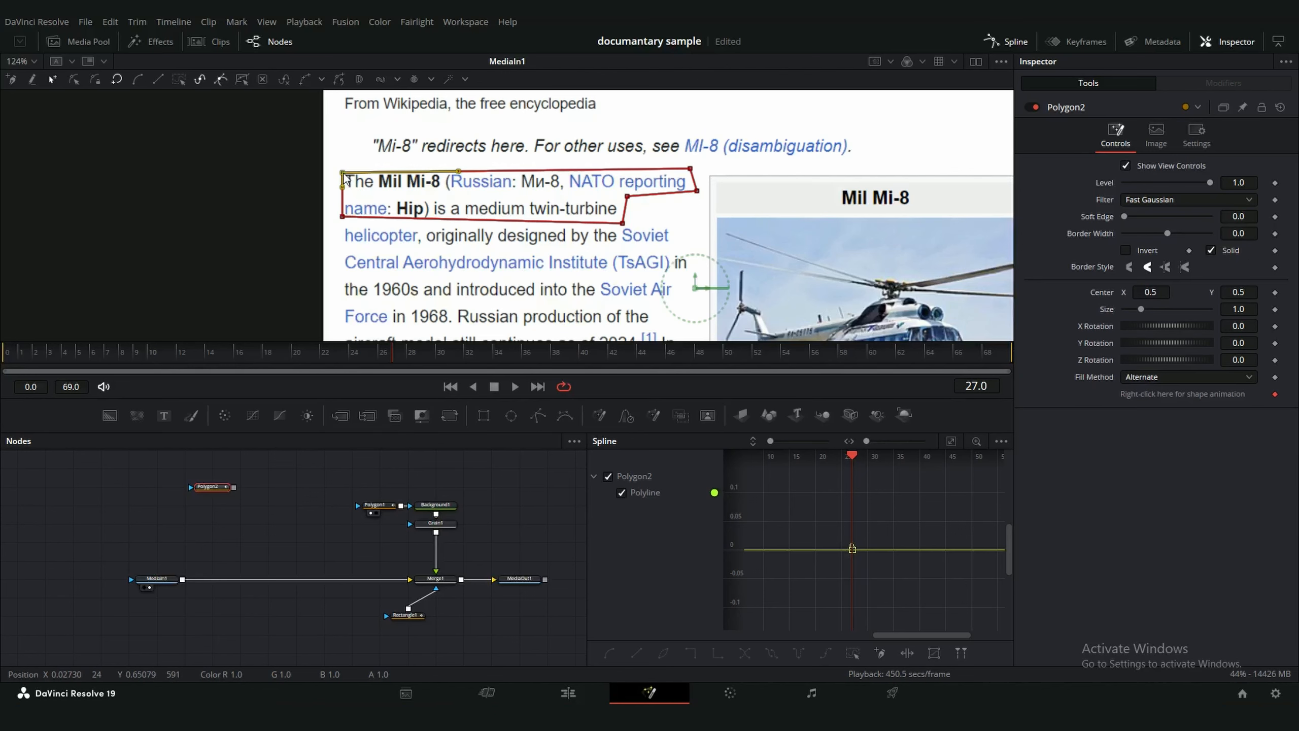
- Add a Background node below Polygon2 and mask it with that polygon
left_click(217, 515)
left_click(207, 488)
key("shift+space")
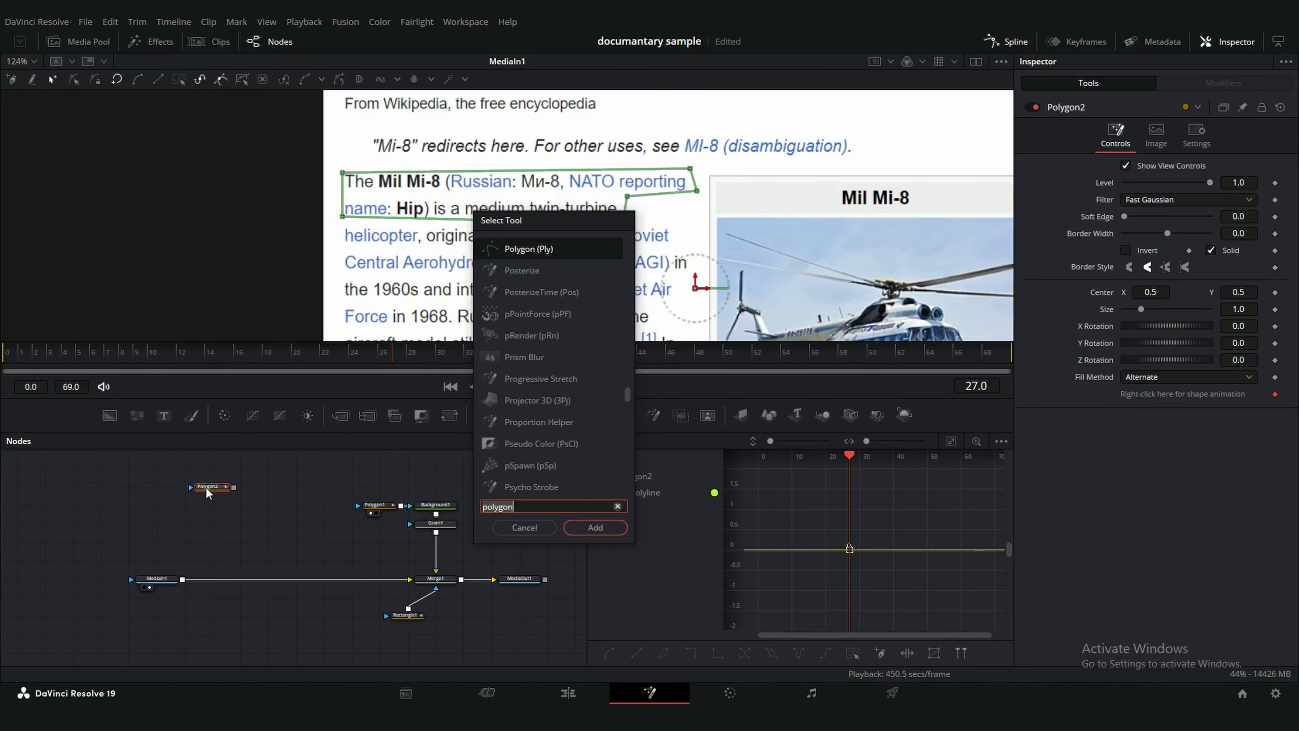
type("background")
key("Return")
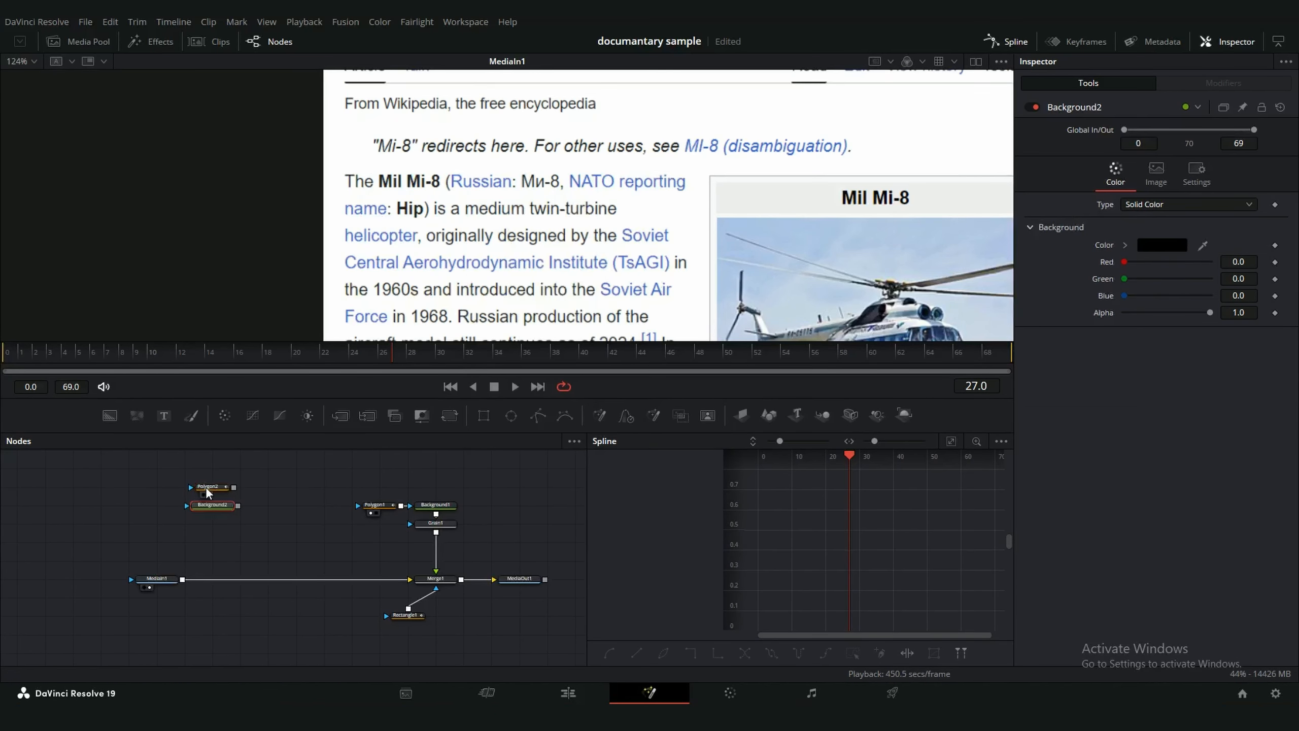
left_click_drag(218, 507, 213, 507)
- Set Background2's colour to yellow with red 1.0, green 0.8 and blue 0.0
left_click(1161, 245)
left_click(765, 240)
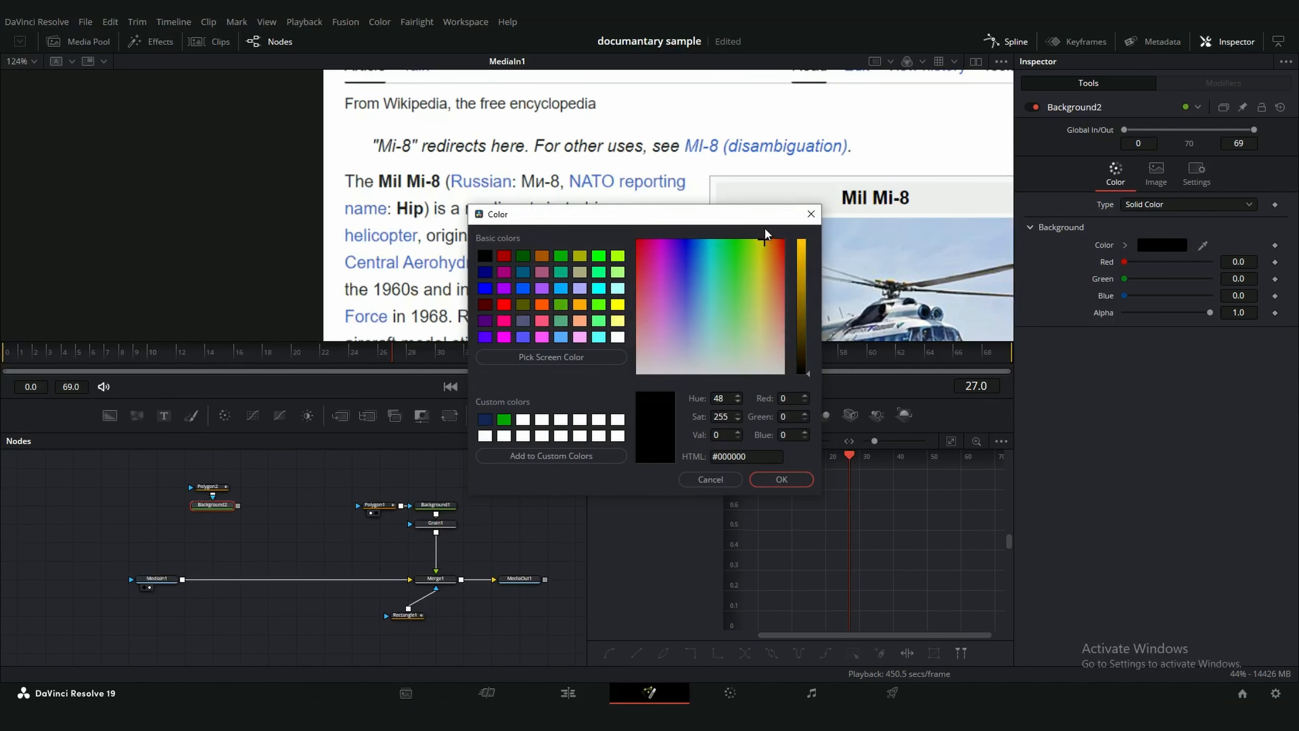
left_click(800, 241)
left_click(773, 480)
- Close the Spline editor, merge Background2 over MediaIn1 and view the merged result
scroll(255, 522, "up", 3)
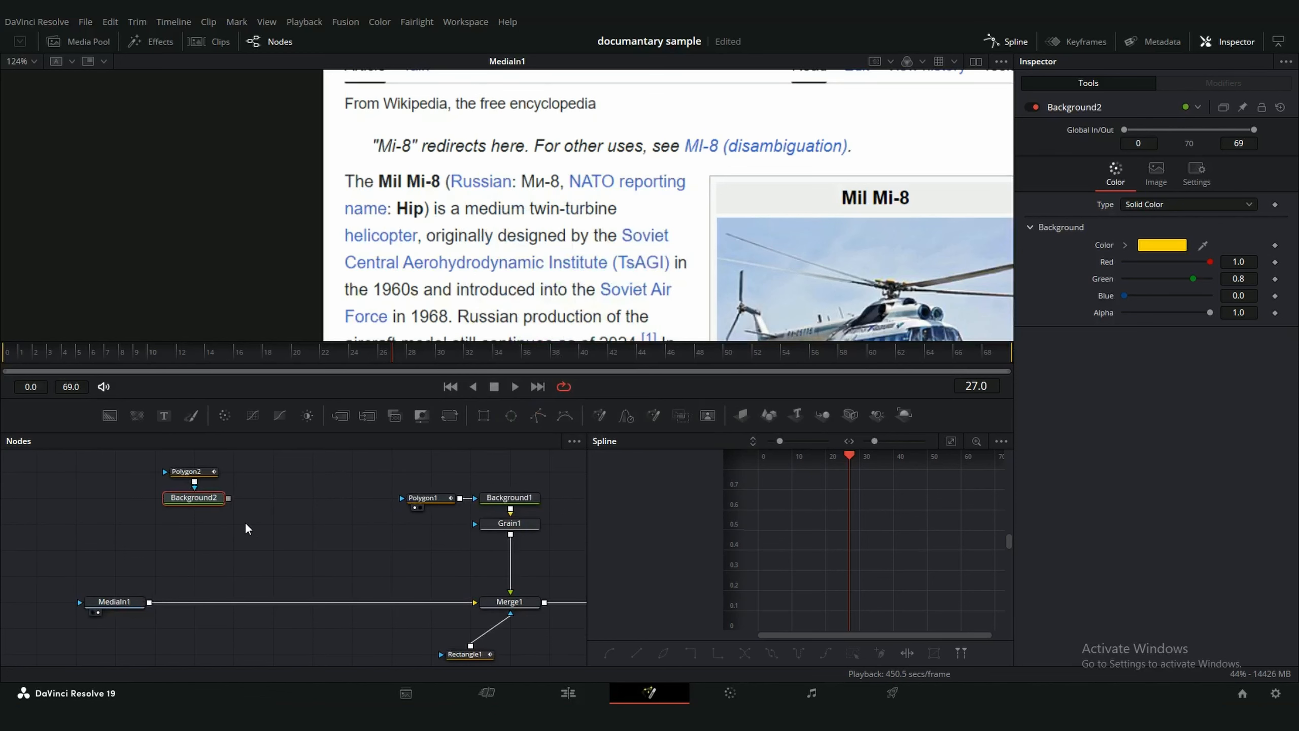
left_click_drag(247, 525, 427, 567)
scroll(351, 552, "up", 3)
left_click(1005, 41)
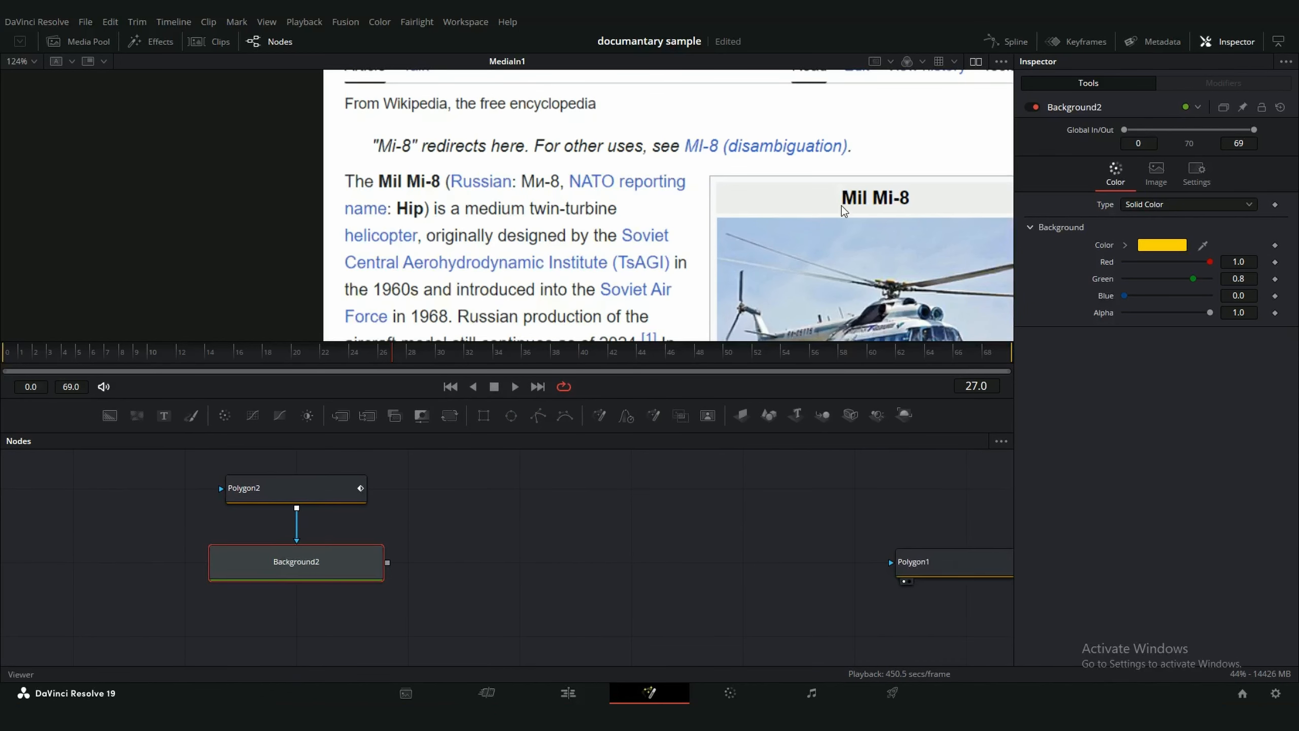
left_click_drag(575, 535, 745, 565)
left_click_drag(597, 554, 555, 544)
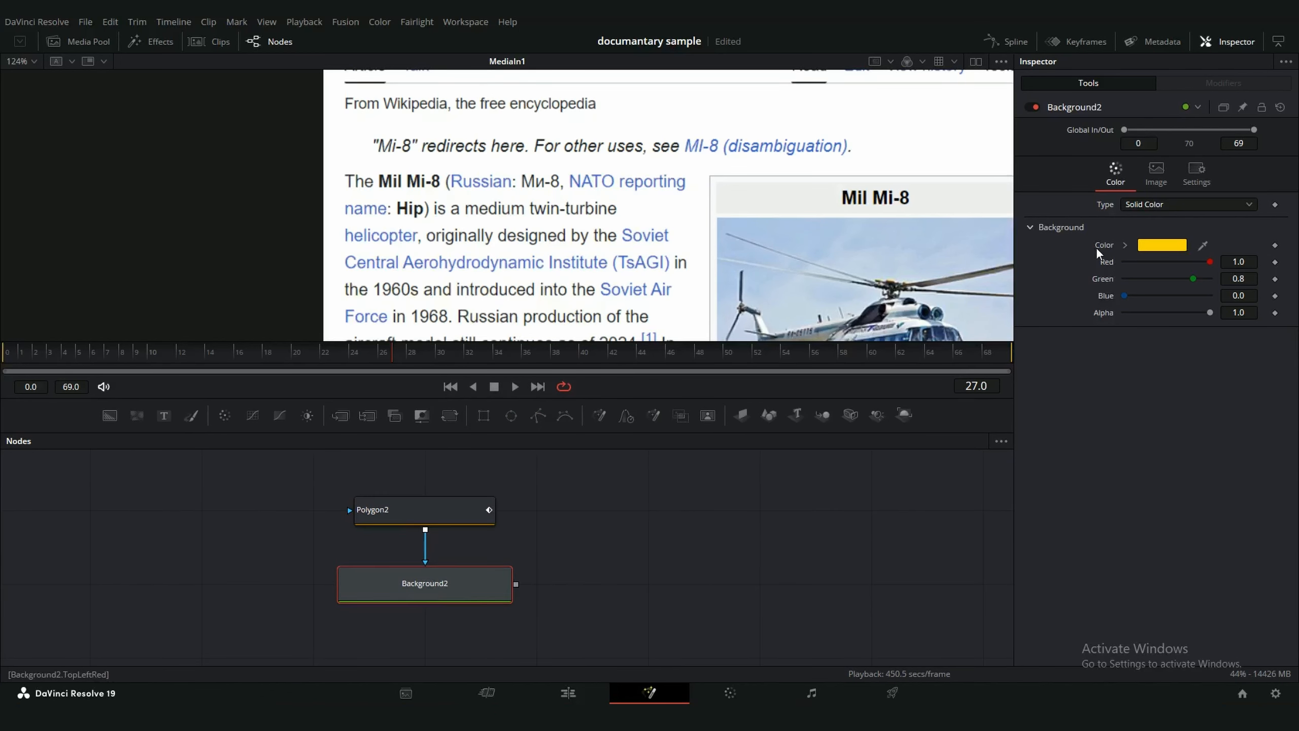
scroll(494, 585, "down", 2)
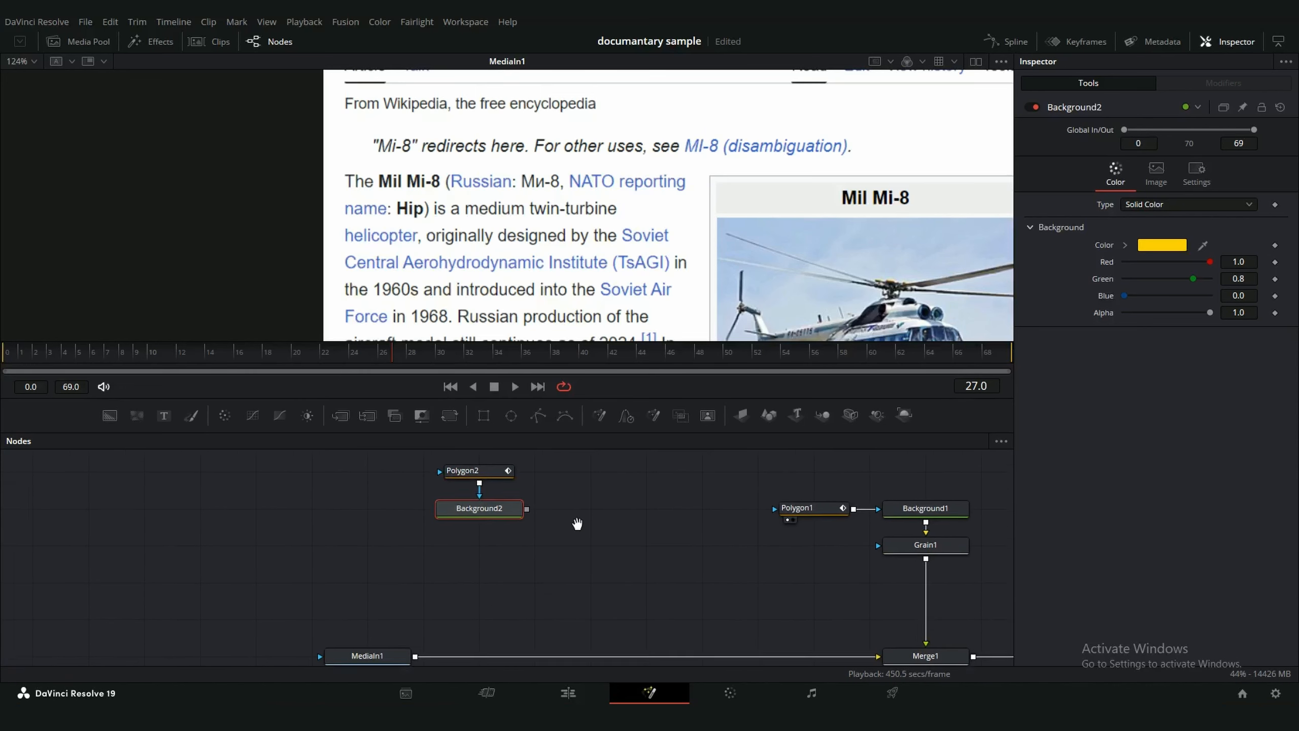
left_click_drag(576, 524, 420, 621)
key("1")
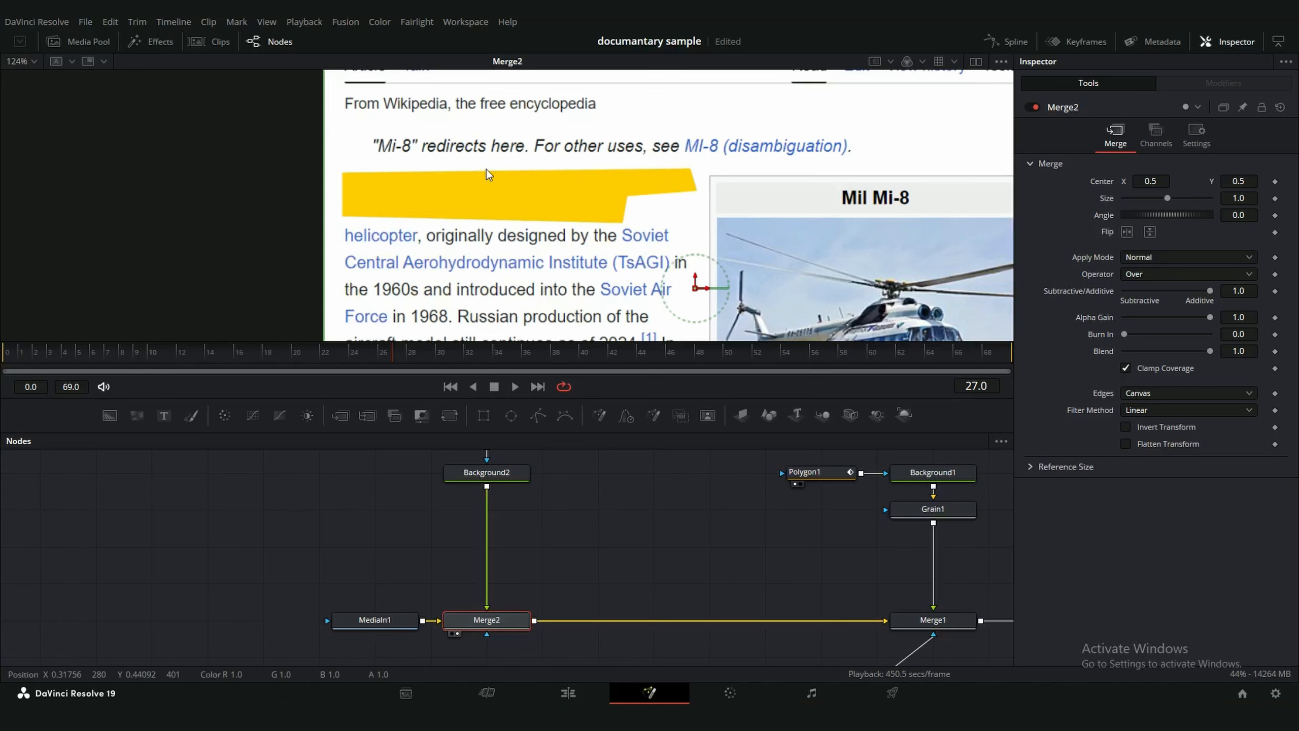
- Set Merge2's apply mode to Darker Color and inspect the highlighted text
left_click(498, 469)
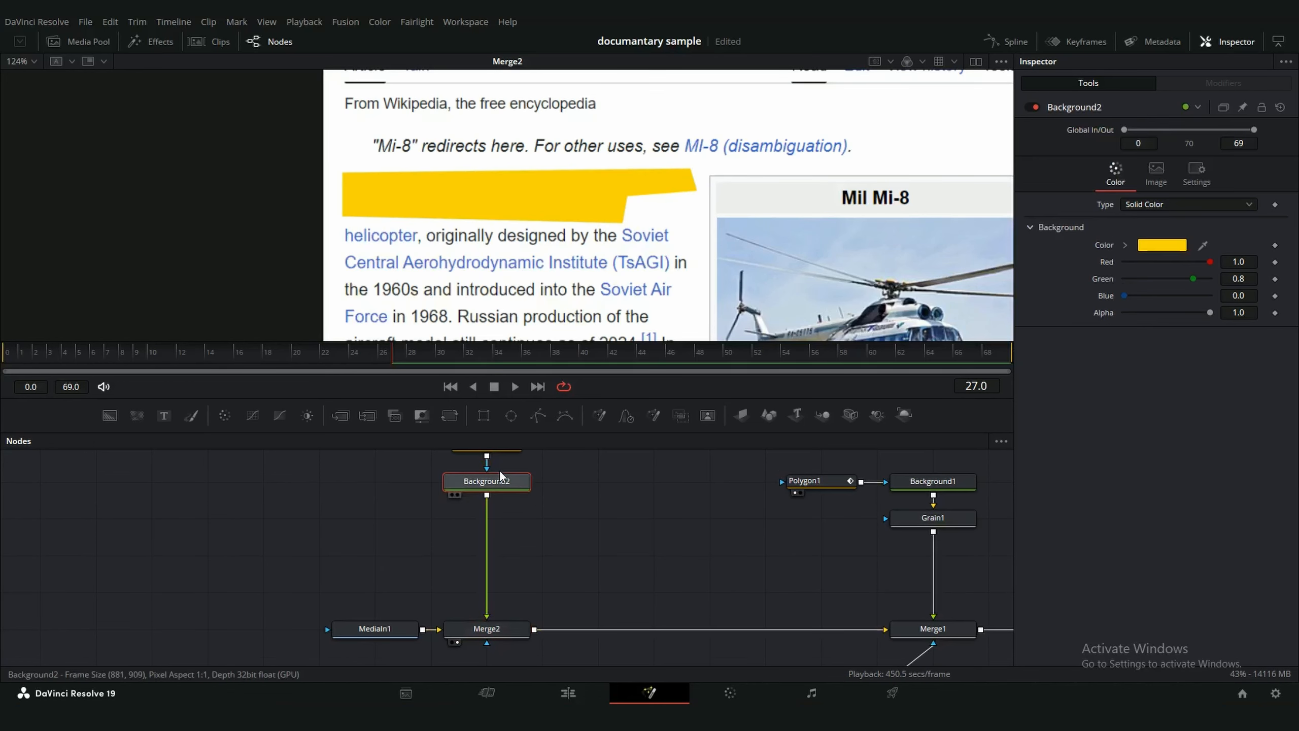
left_click(490, 631)
left_click(1147, 257)
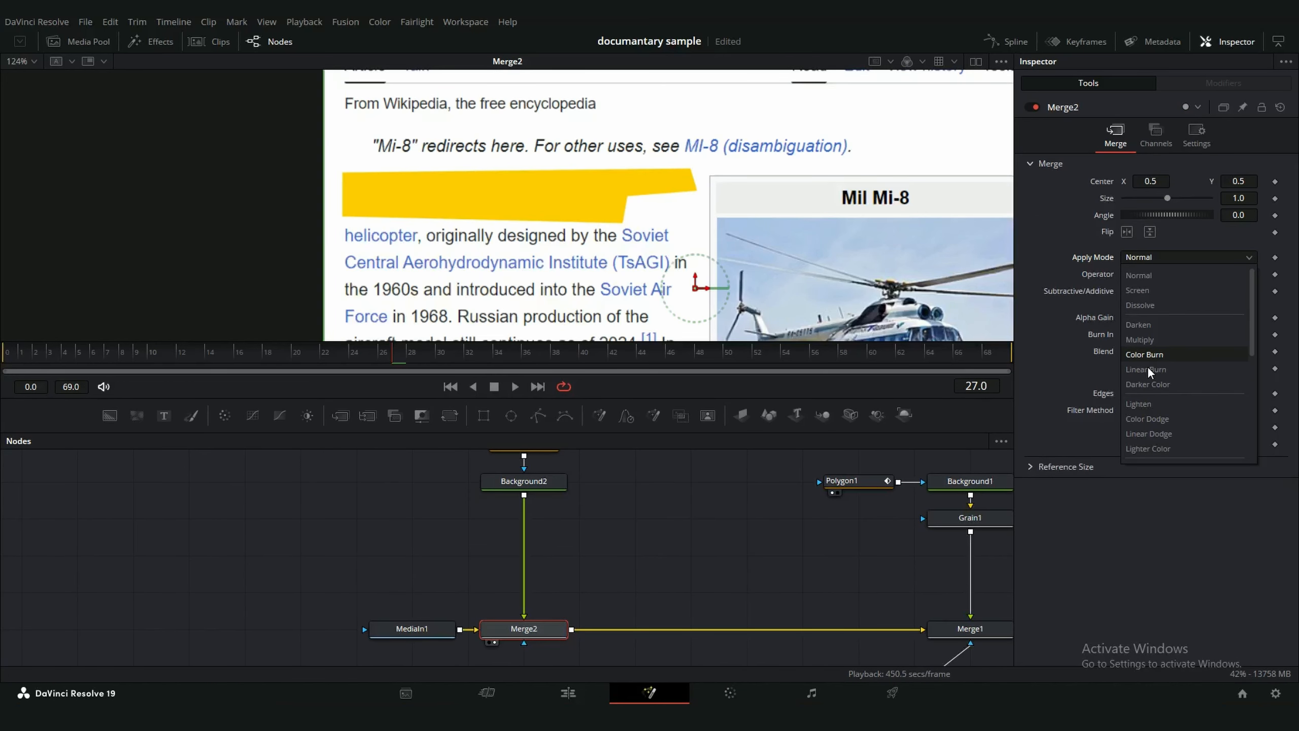
left_click(1144, 381)
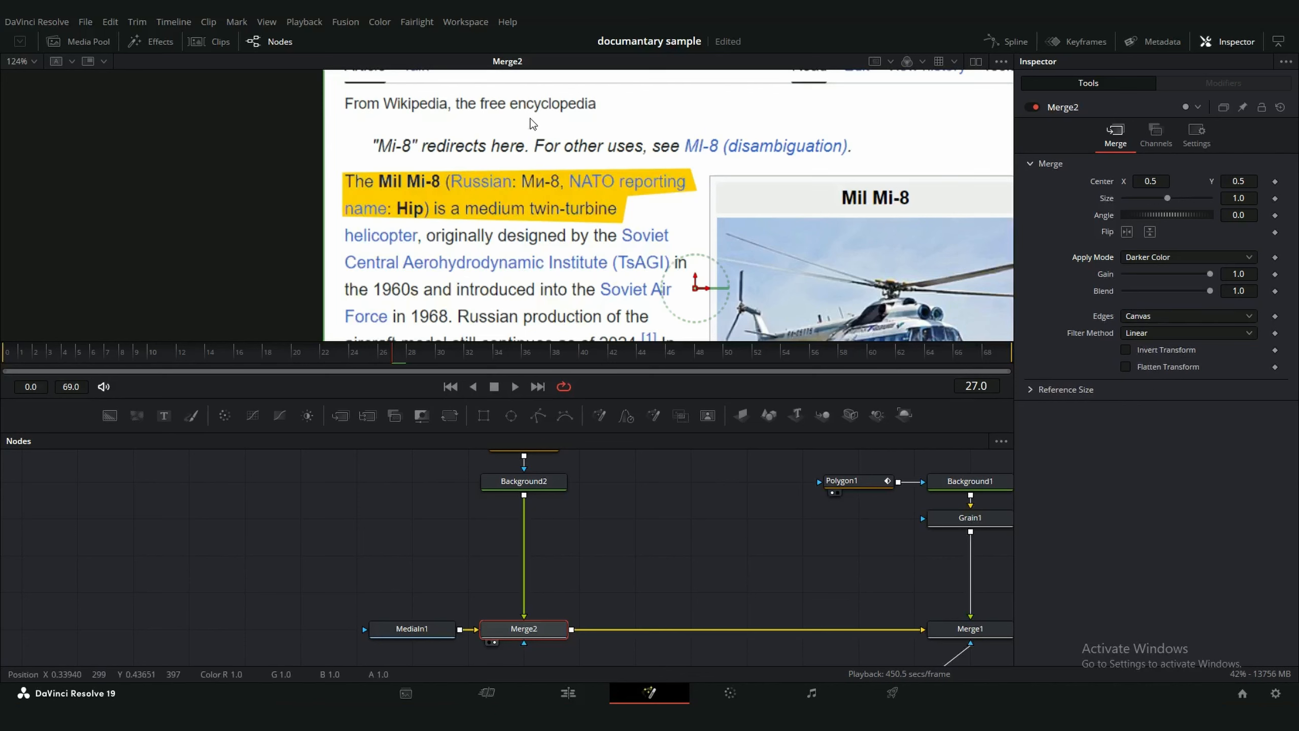
scroll(529, 123, "down", 3)
scroll(515, 191, "up", 5)
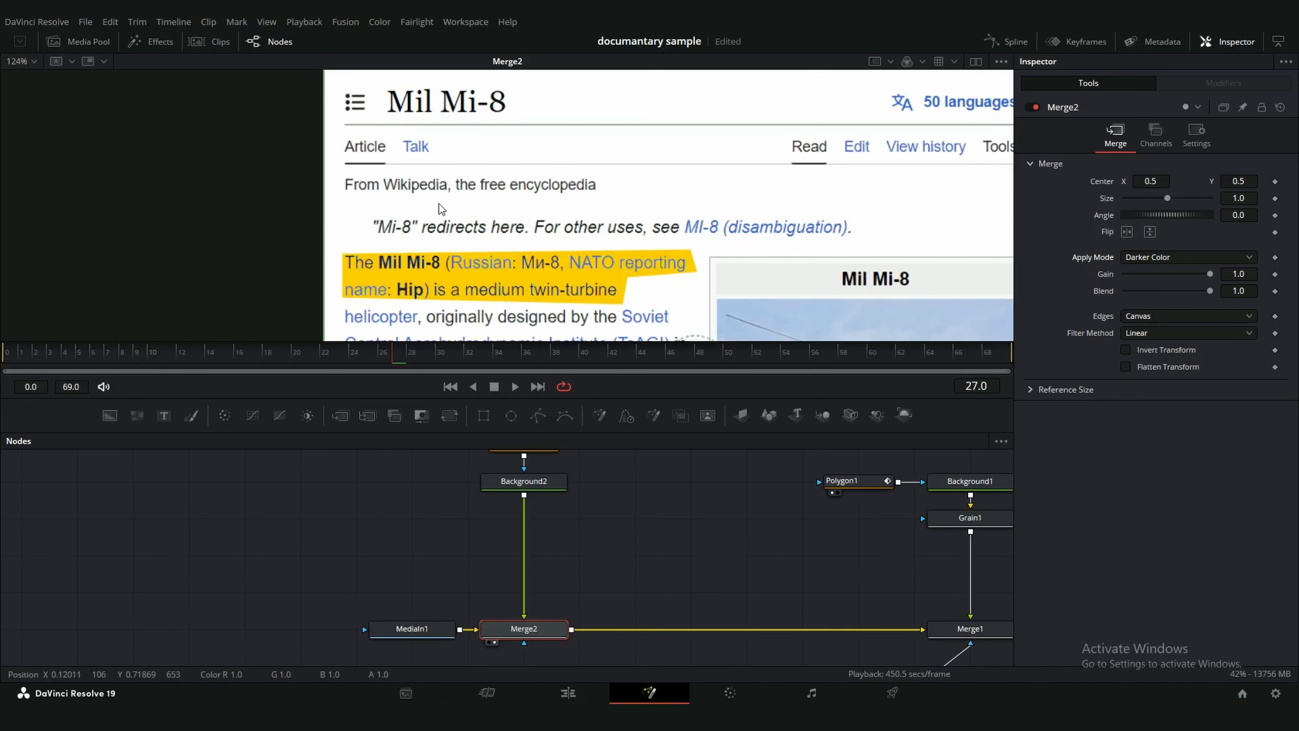
scroll(533, 262, "down", 2)
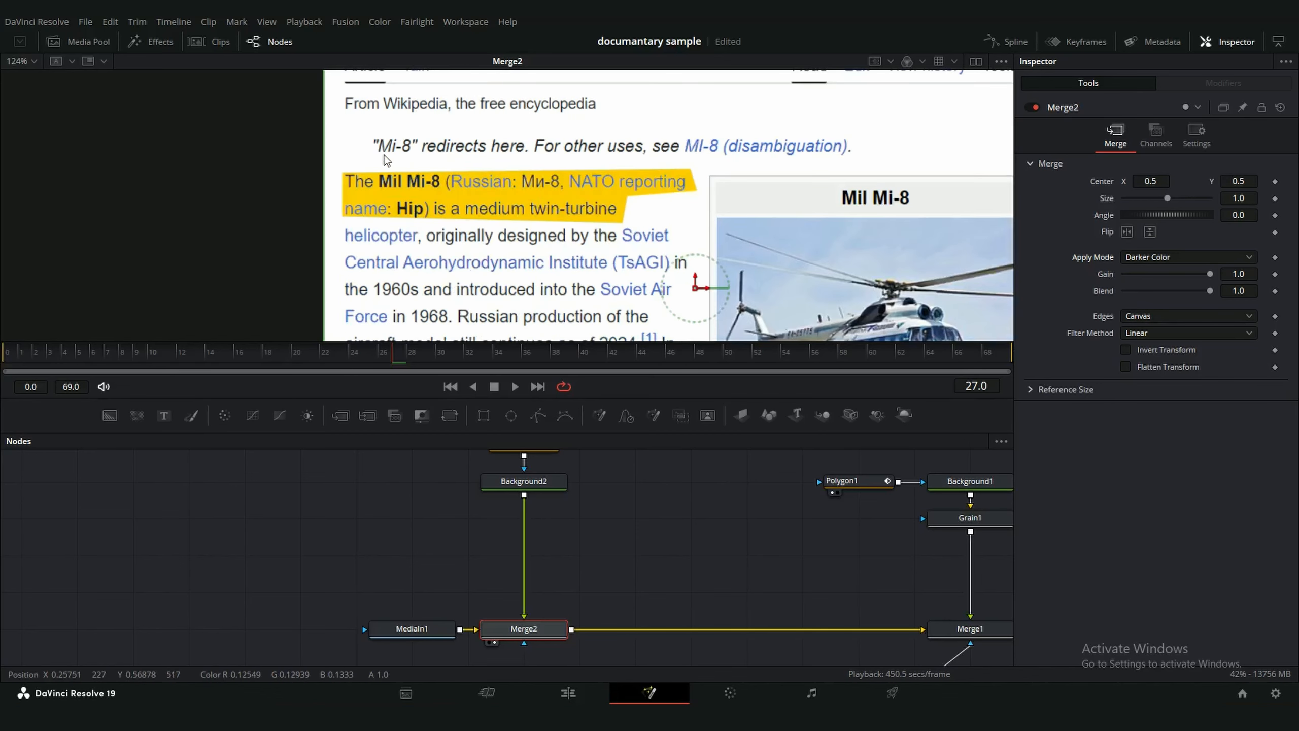
scroll(533, 246, "down", 5)
scroll(530, 233, "up", 8)
- View the Grain1 output of the original highlight and the Merge1 composite
scroll(530, 234, "down", 1)
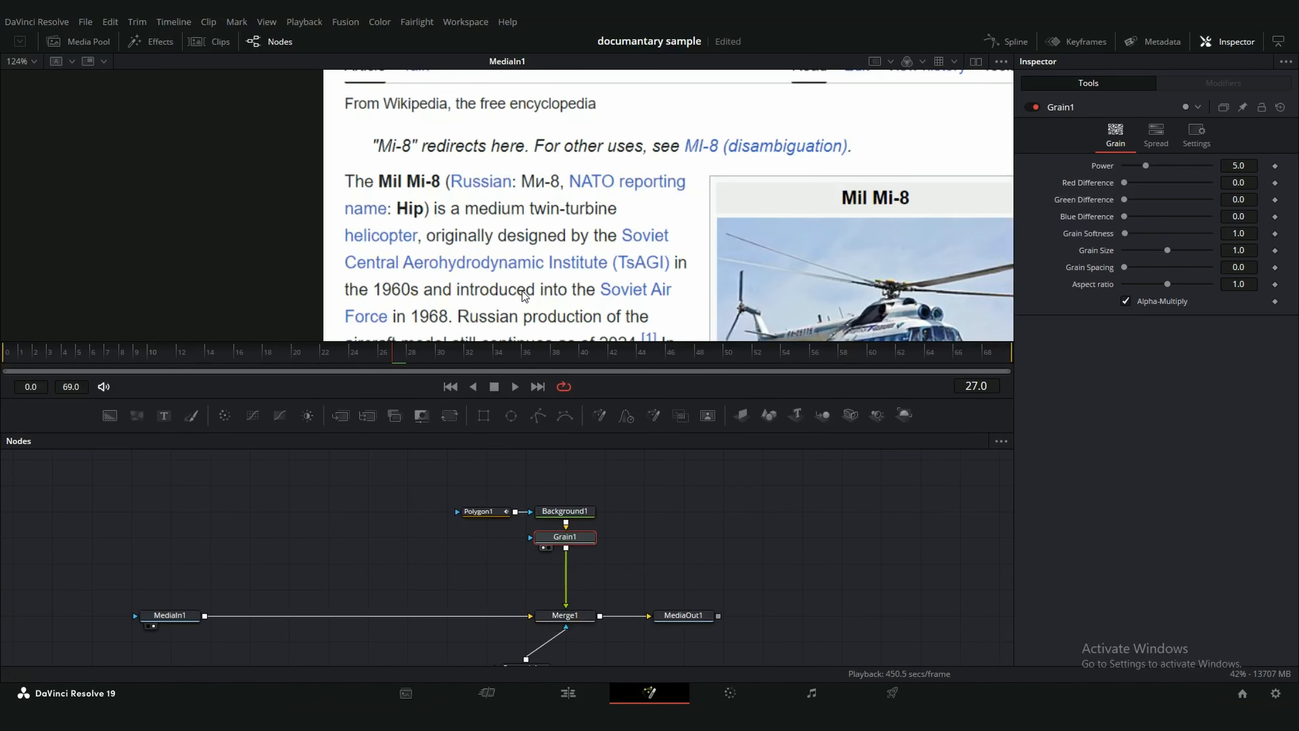
scroll(561, 226, "down", 2)
scroll(588, 285, "up", 1)
key("2")
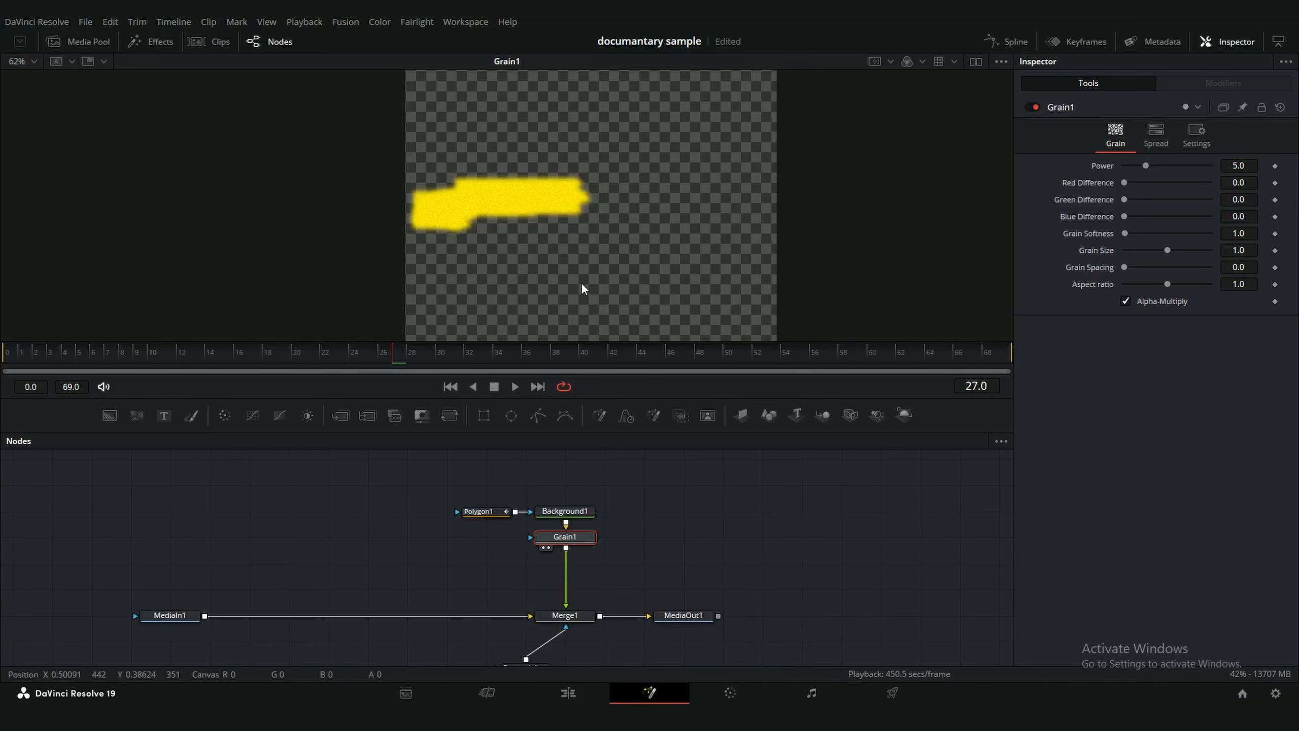
left_click(572, 614)
key("2")
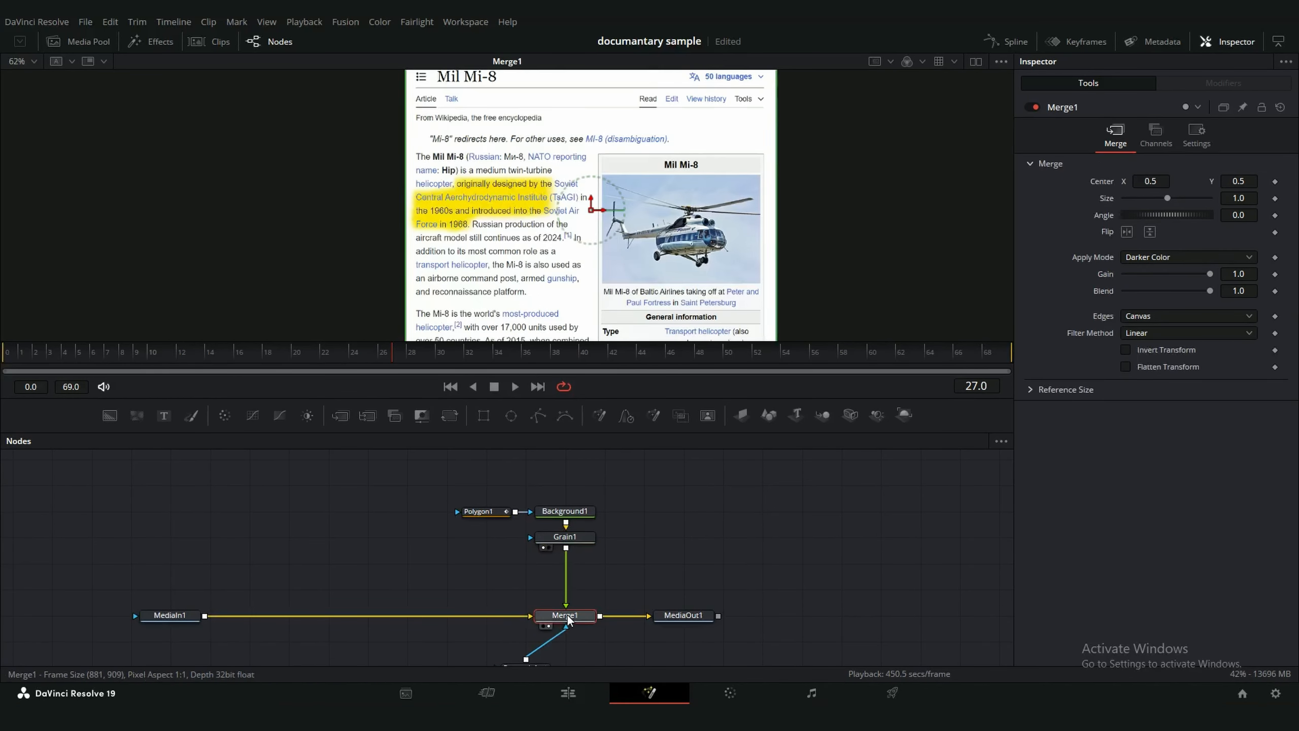
- View the Rectangle1 mask on Merge1 and scrub its animation to frame 69
scroll(450, 189, "up", 2)
left_click_drag(669, 590, 694, 523)
left_click(544, 602)
key("2")
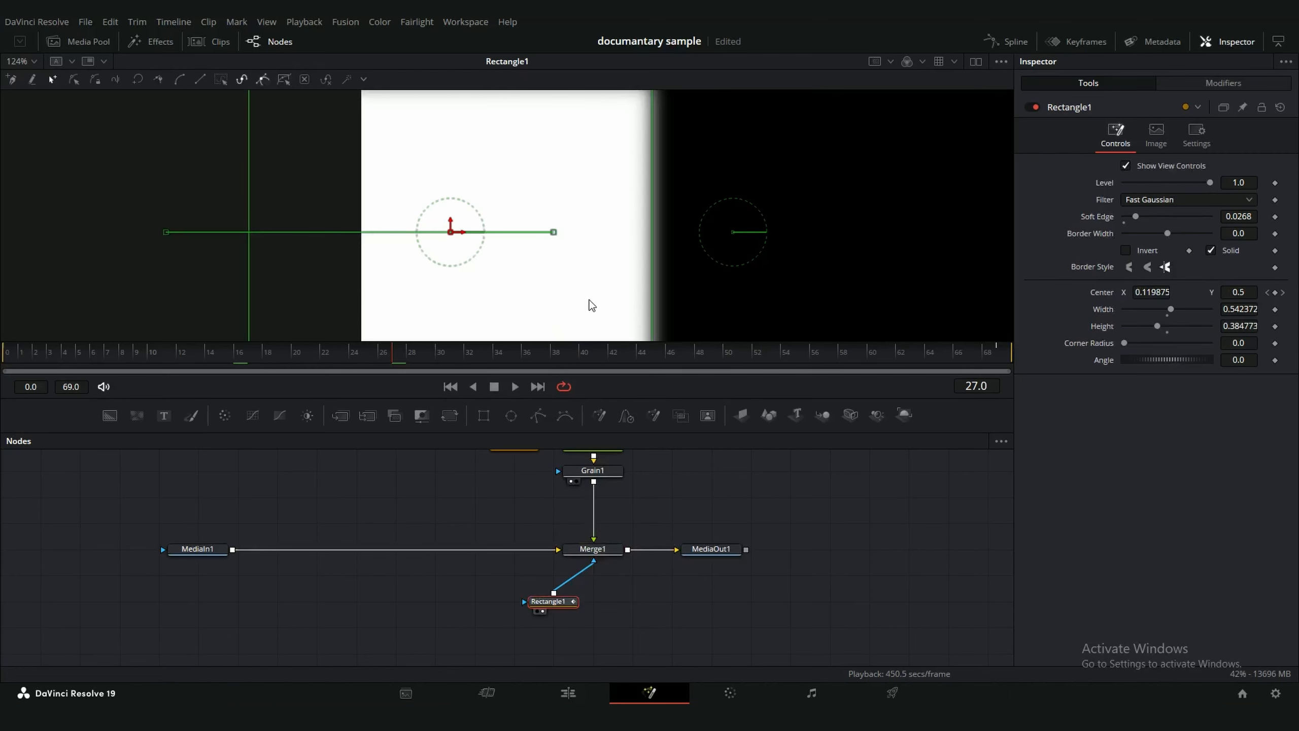
scroll(603, 218, "down", 3)
left_click_drag(395, 352, 997, 348)
- View the Merge1 output and scrub through the highlight's reveal
left_click(571, 551)
key("2")
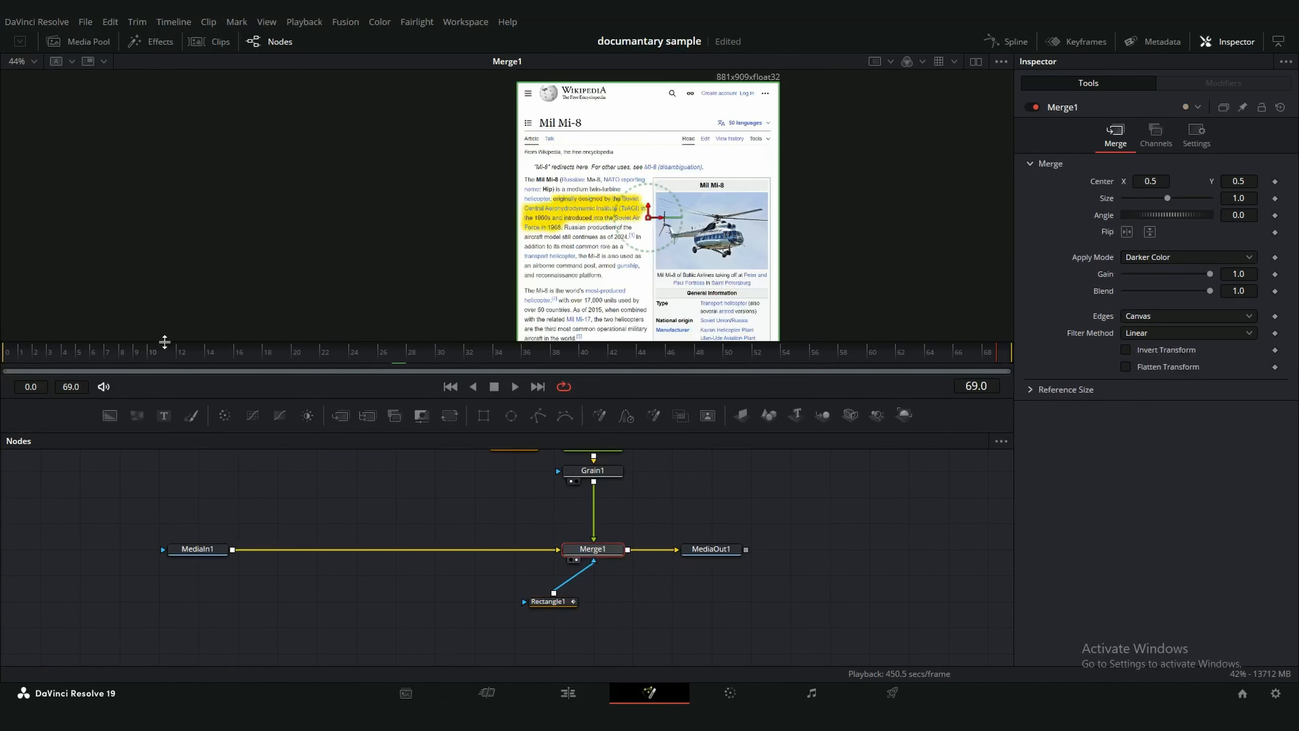
left_click_drag(143, 369, 537, 377)
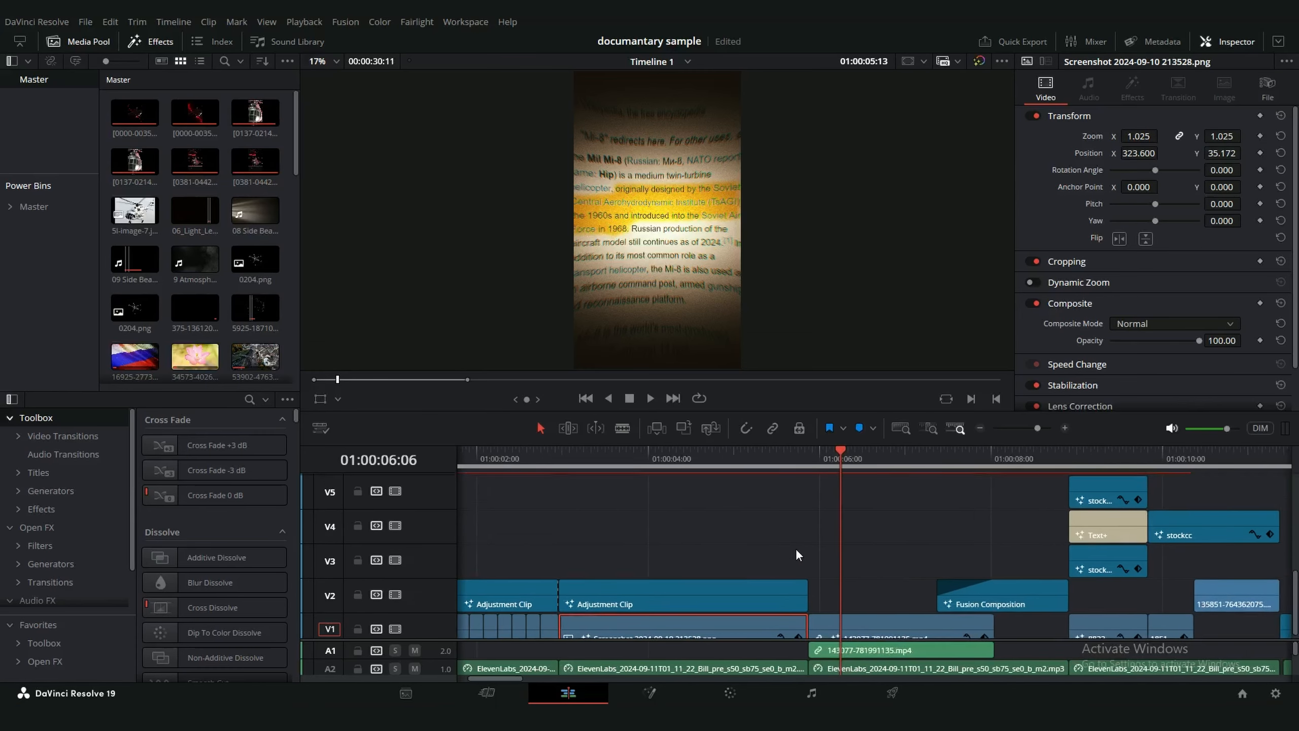
- Scrub the edit timeline through the helicopter and Soviet flag shot, ending near 01:00:06:22
left_click_drag(757, 460, 810, 462)
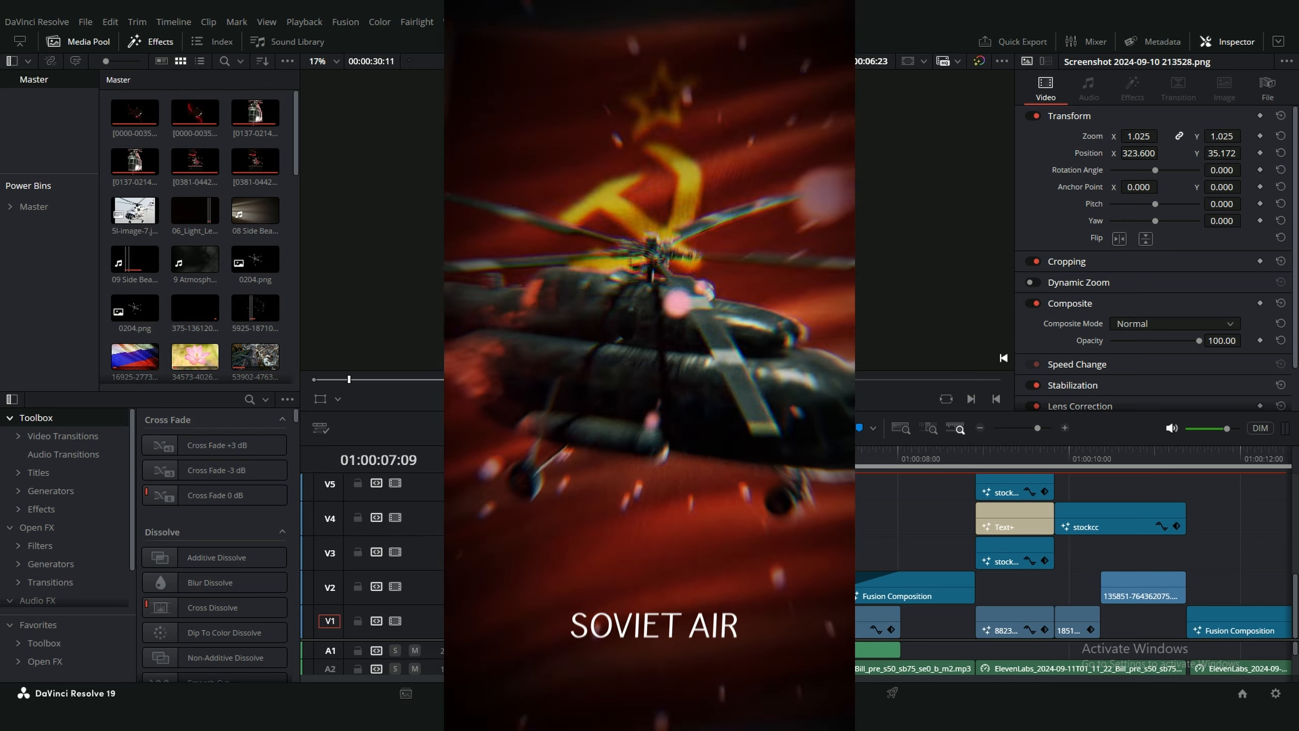
left_click_drag(854, 465, 879, 467)
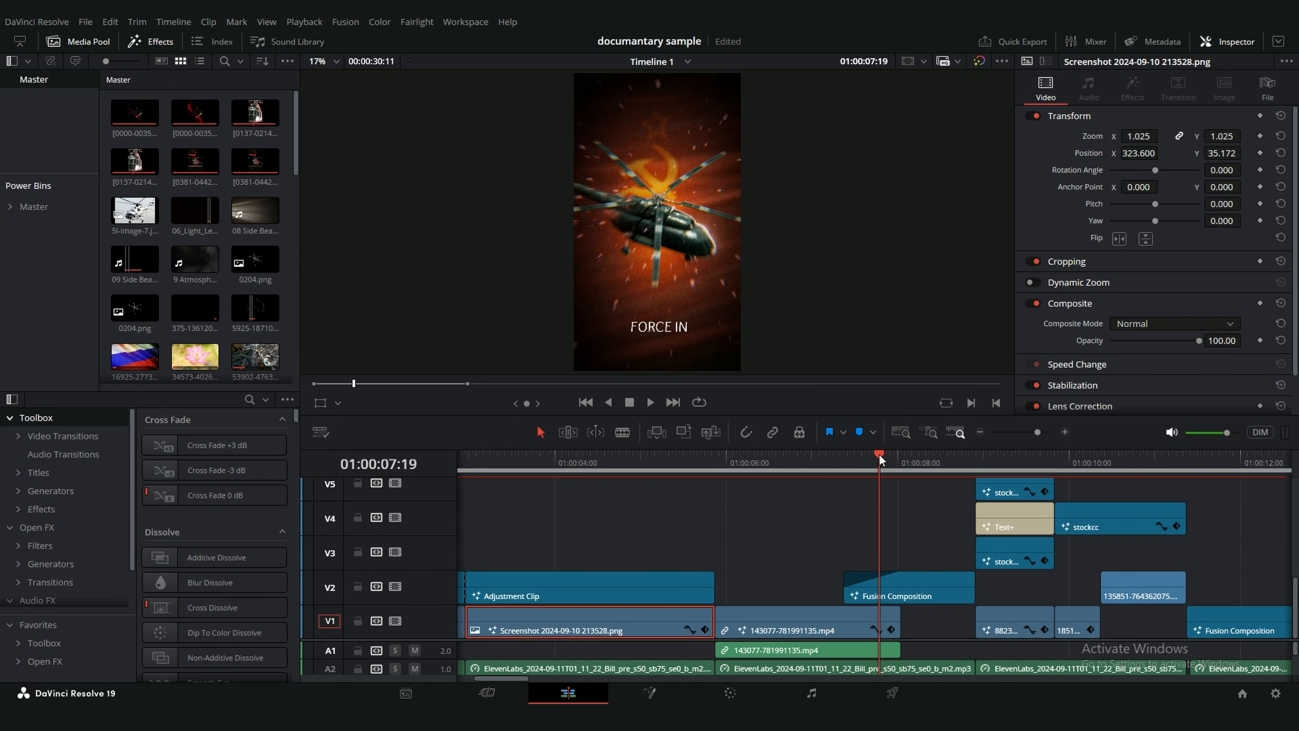
left_click_drag(878, 454, 807, 457)
- Open the 143077-781991135.mp4 flag clip on the Fusion page and view its MediaIn1, Vignette1 and ColorCorrector1 outputs in turn
key("shift+5")
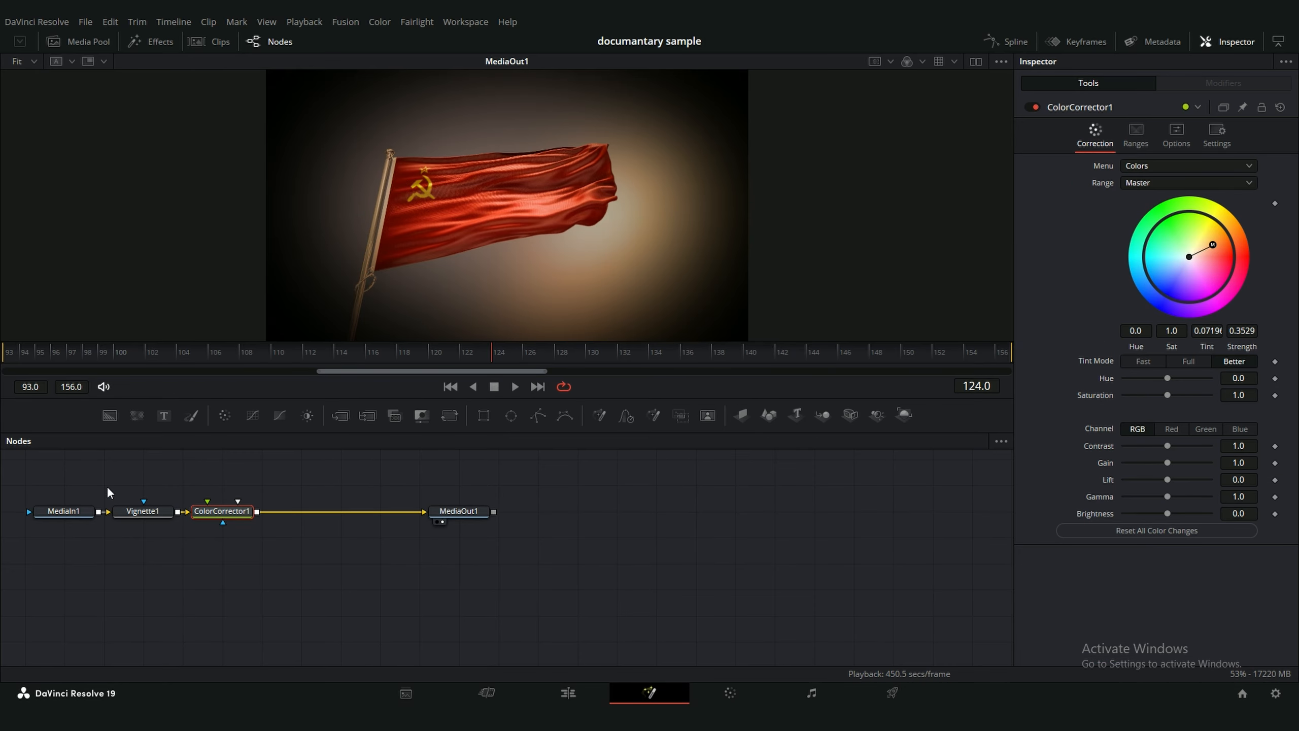
left_click(82, 510)
left_click_drag(102, 508, 357, 545)
key("2")
left_click(400, 548)
key("2")
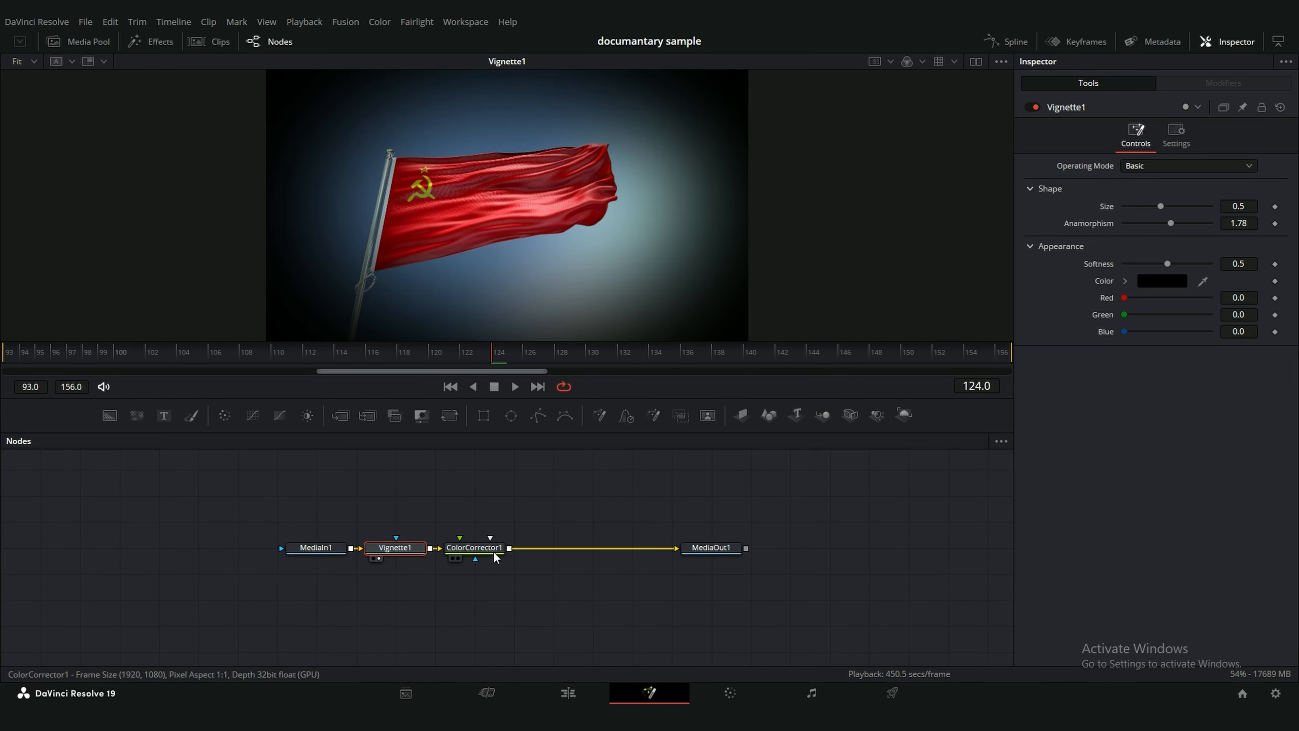
left_click(478, 549)
key("2")
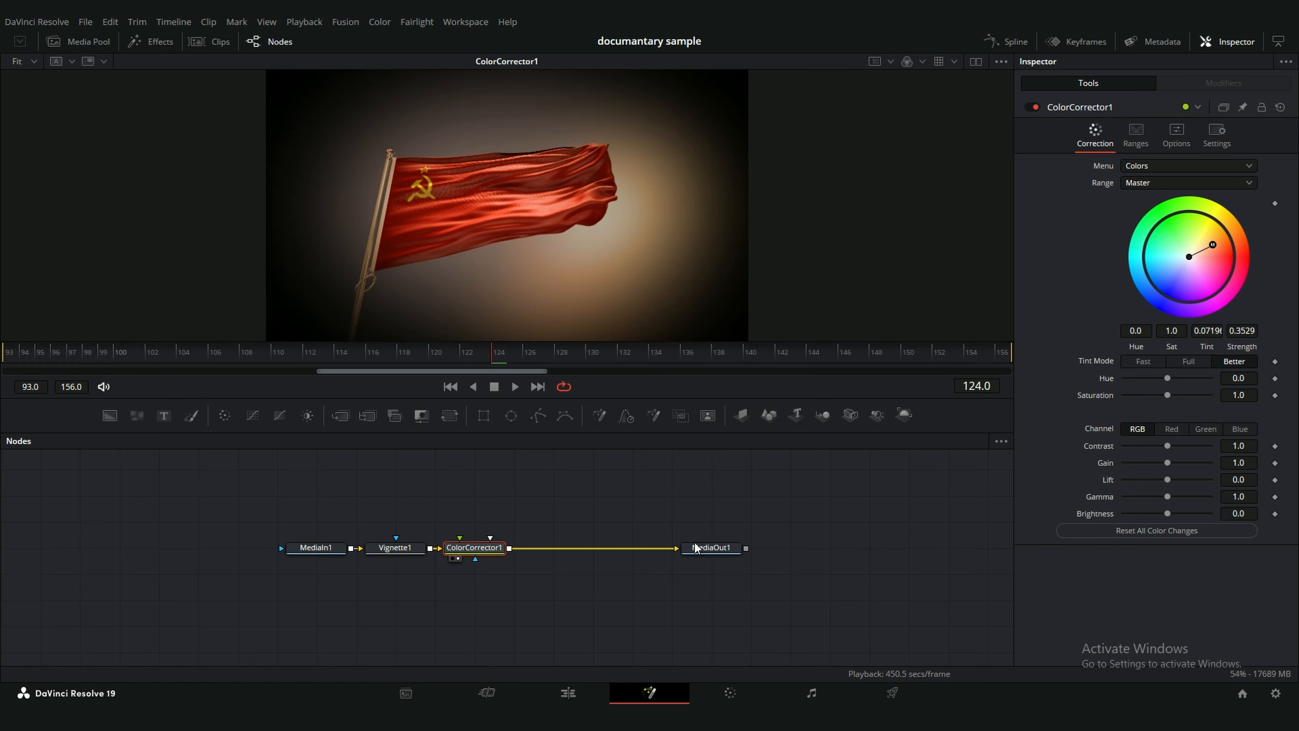
- Return to the Edit page and select both [0137-0214].png helicopter clips on V7 and V8
left_click(568, 693)
scroll(846, 546, "down", 7)
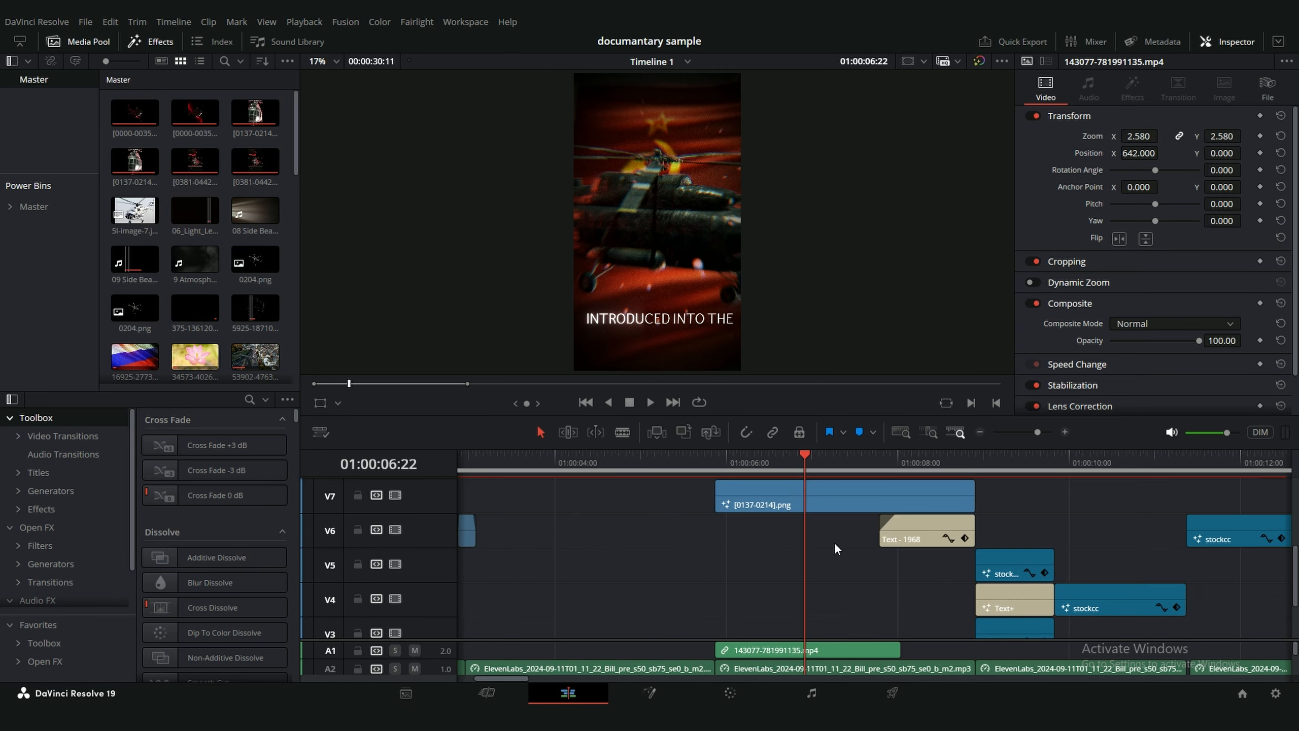
scroll(817, 573, "up", 6)
left_click(756, 569)
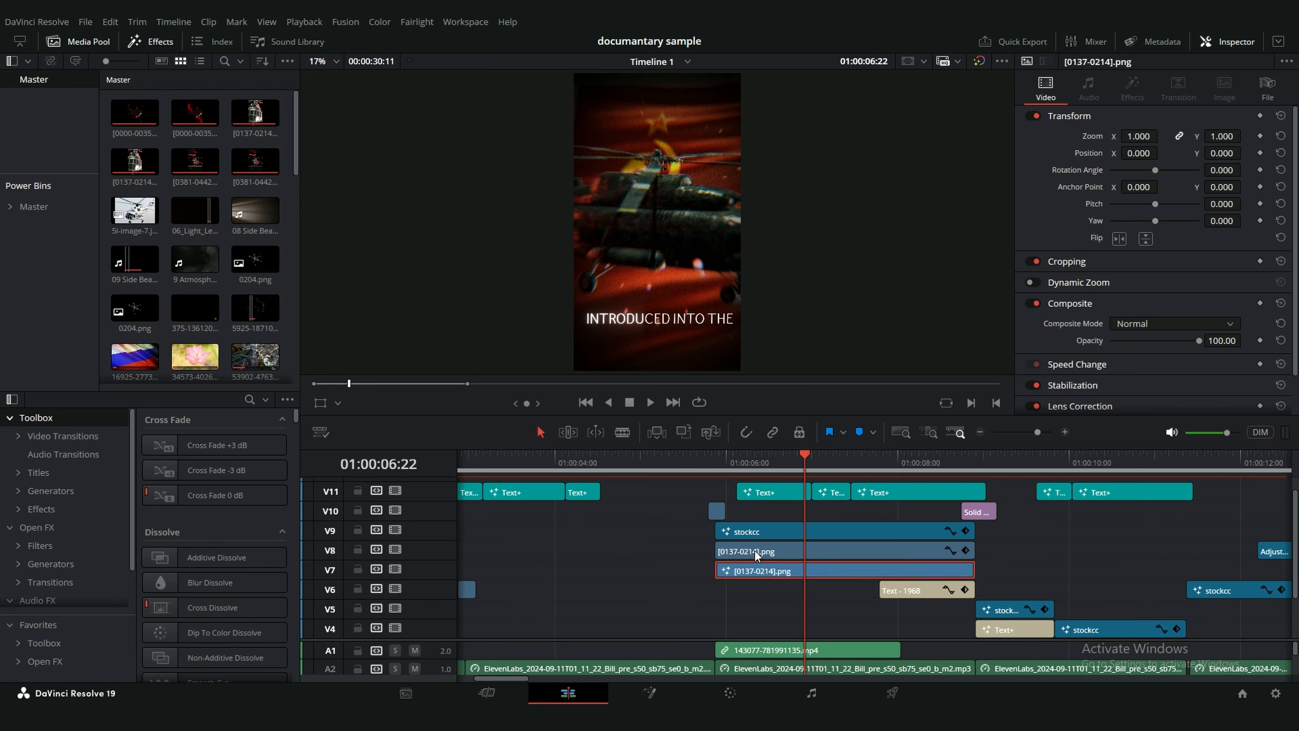
left_click(755, 550)
left_click_drag(760, 610, 756, 554)
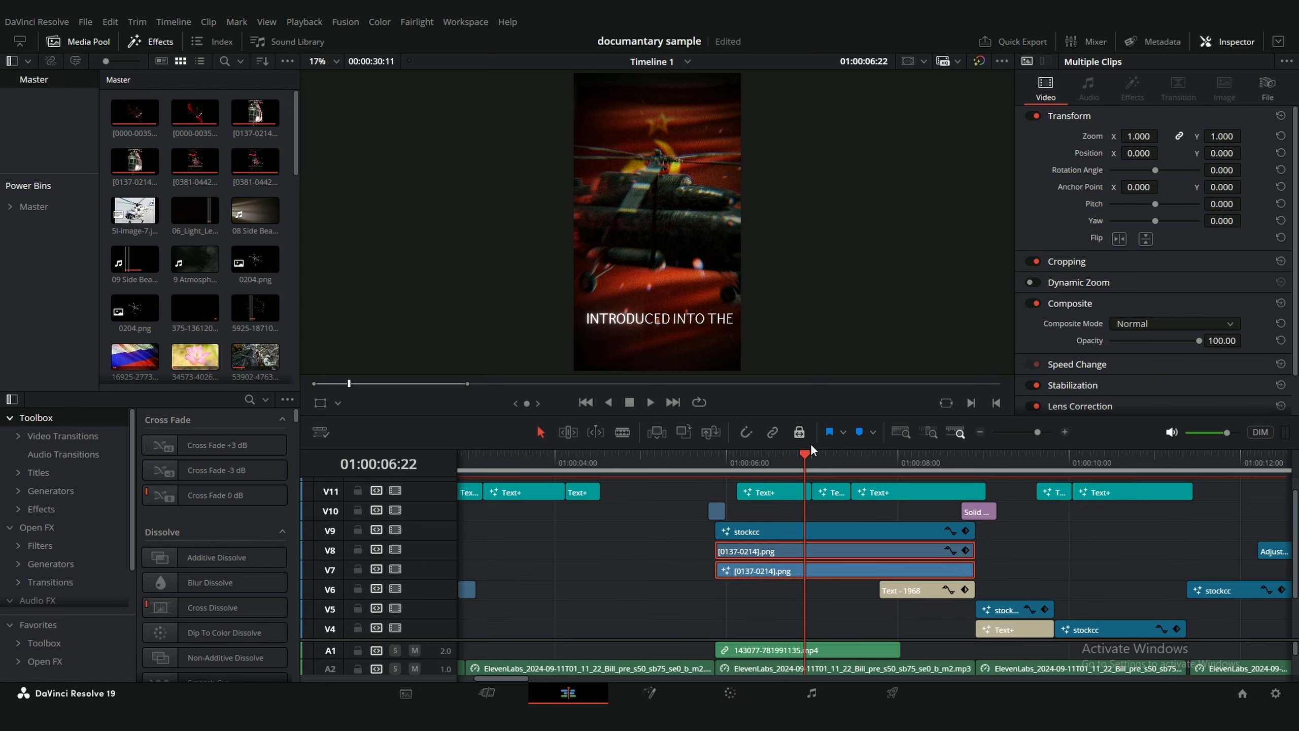
- Move the playhead to 01:00:06:02 and open the stockcc effect clip on V9 on the Fusion page
left_click_drag(810, 444, 732, 478)
left_click(751, 533)
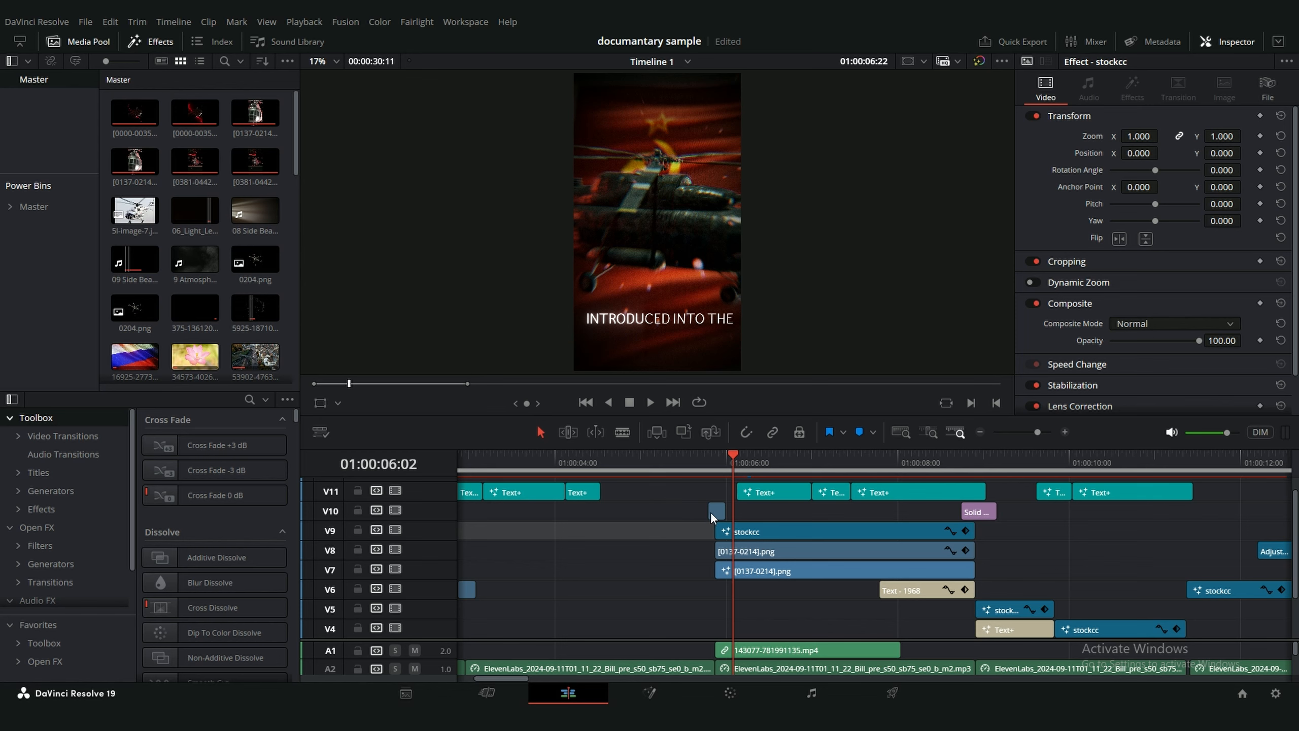
key("shift+5")
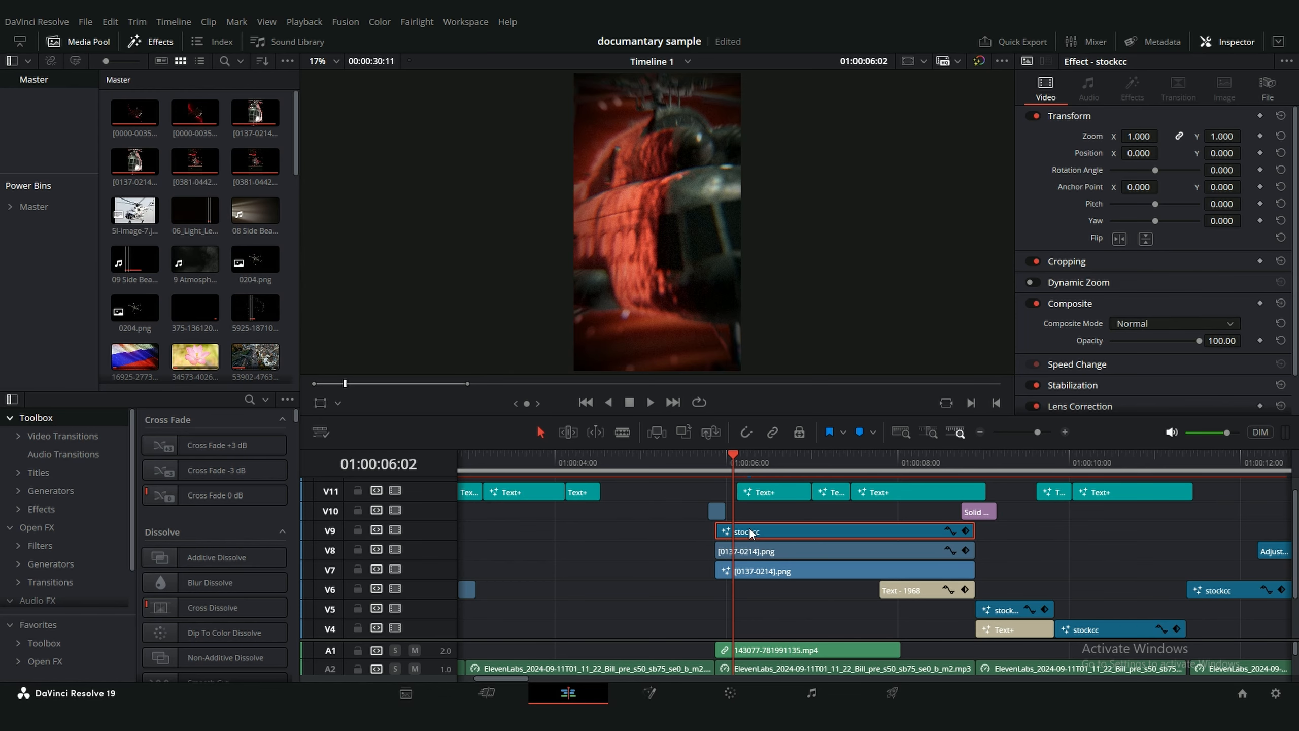
- View the Grain1, uniChromaticAberration1, MediaIn1 and MediaOut1 outputs of the stockcc effect in turn
left_click_drag(252, 562, 260, 558)
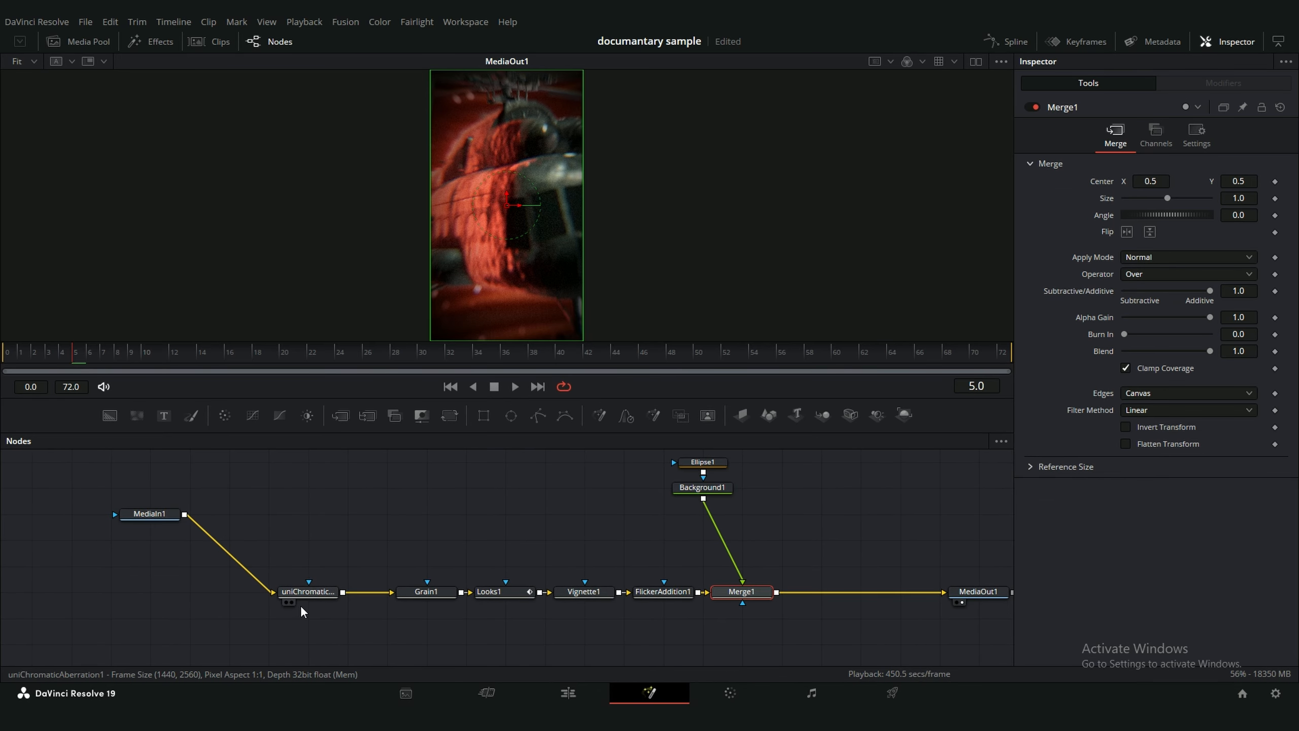
left_click(306, 594)
left_click(408, 592)
key("2")
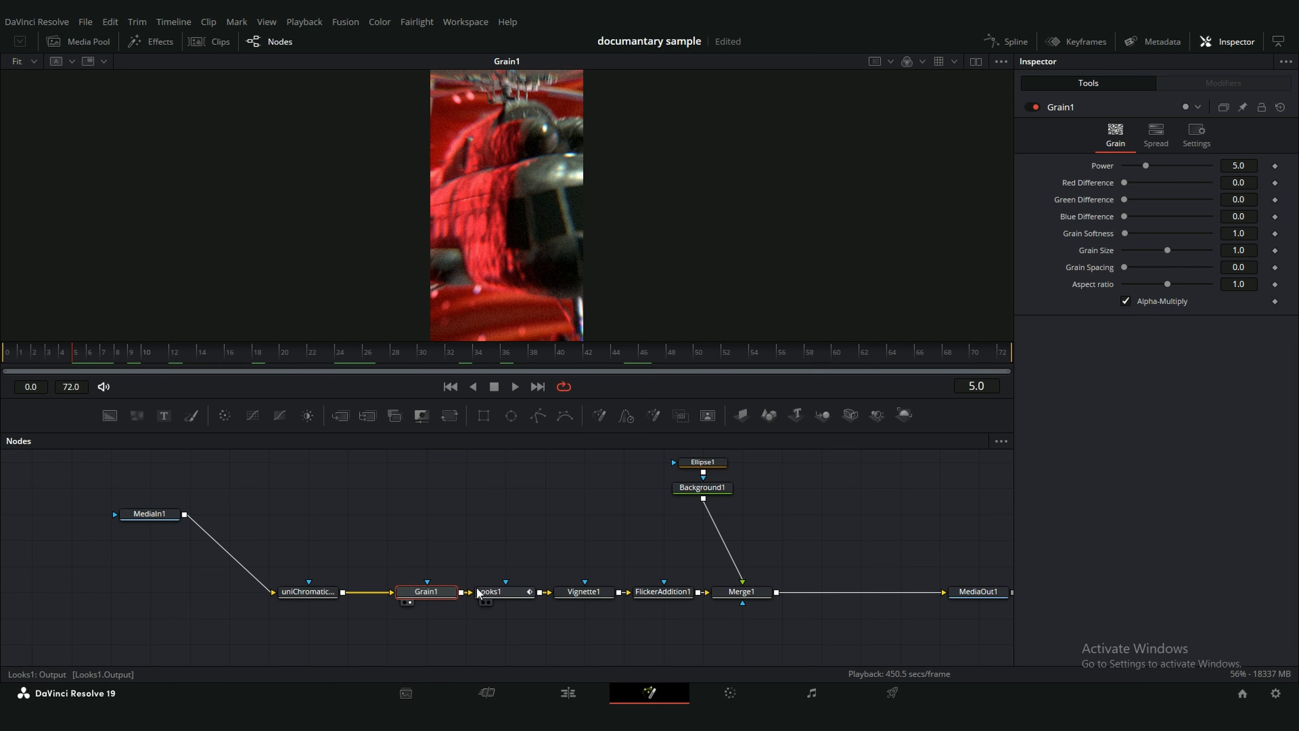
left_click(297, 591)
key("2")
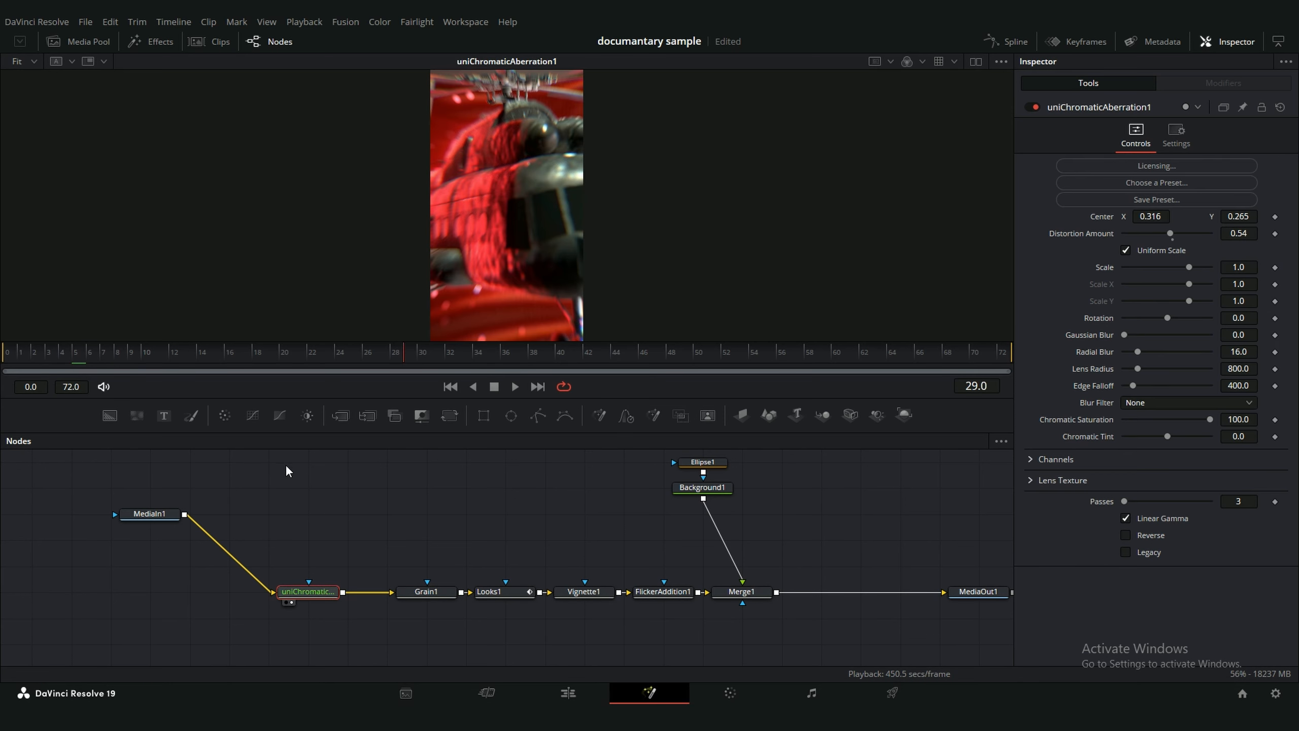
left_click(168, 512)
key("2")
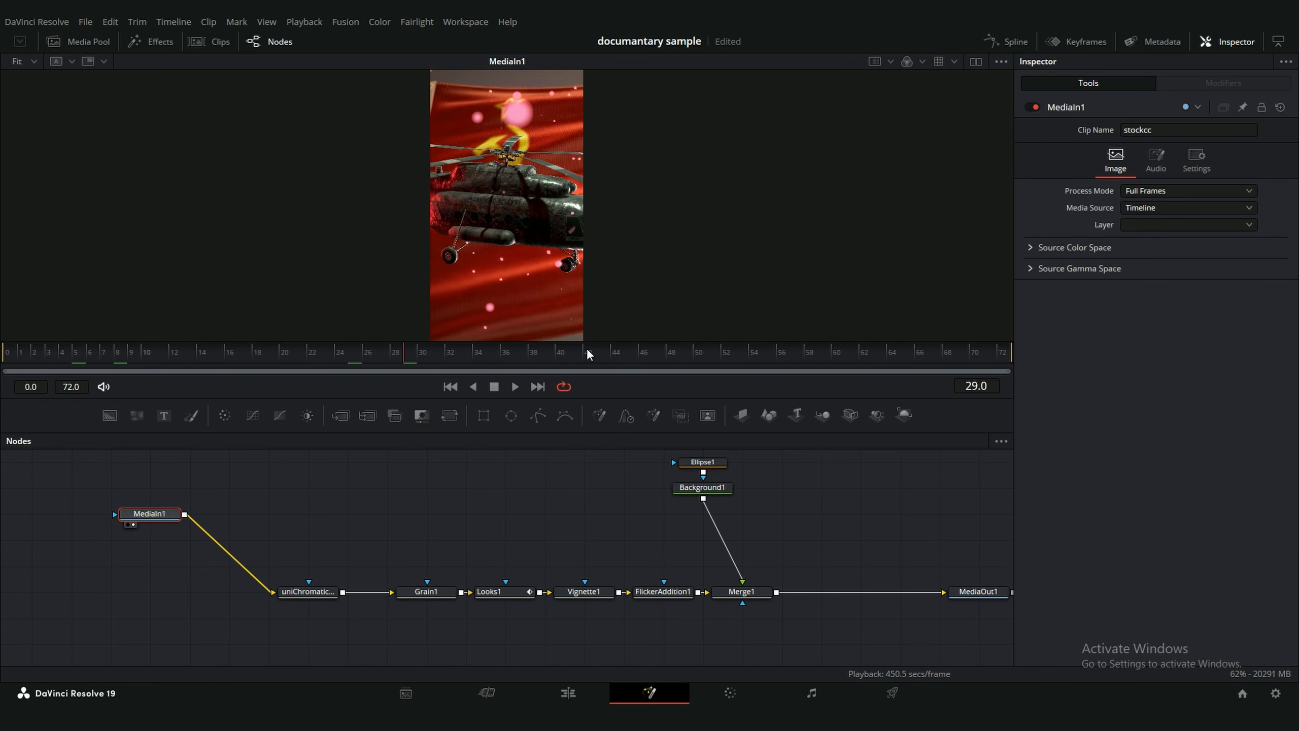
left_click(971, 593)
key("2")
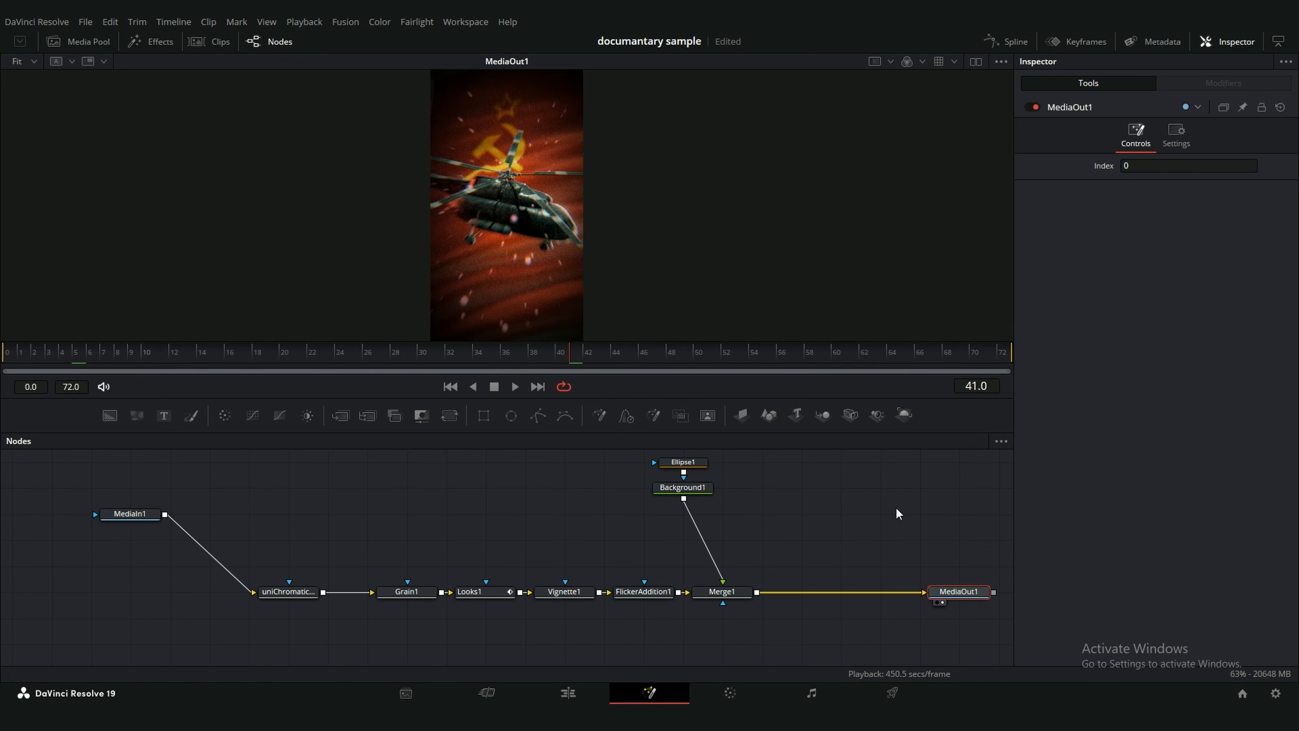
- Return to the Edit page, move the playhead to 01:00:05:20 and select the FILMBURN_HARD_006.mp4 clip on V10
left_click(568, 694)
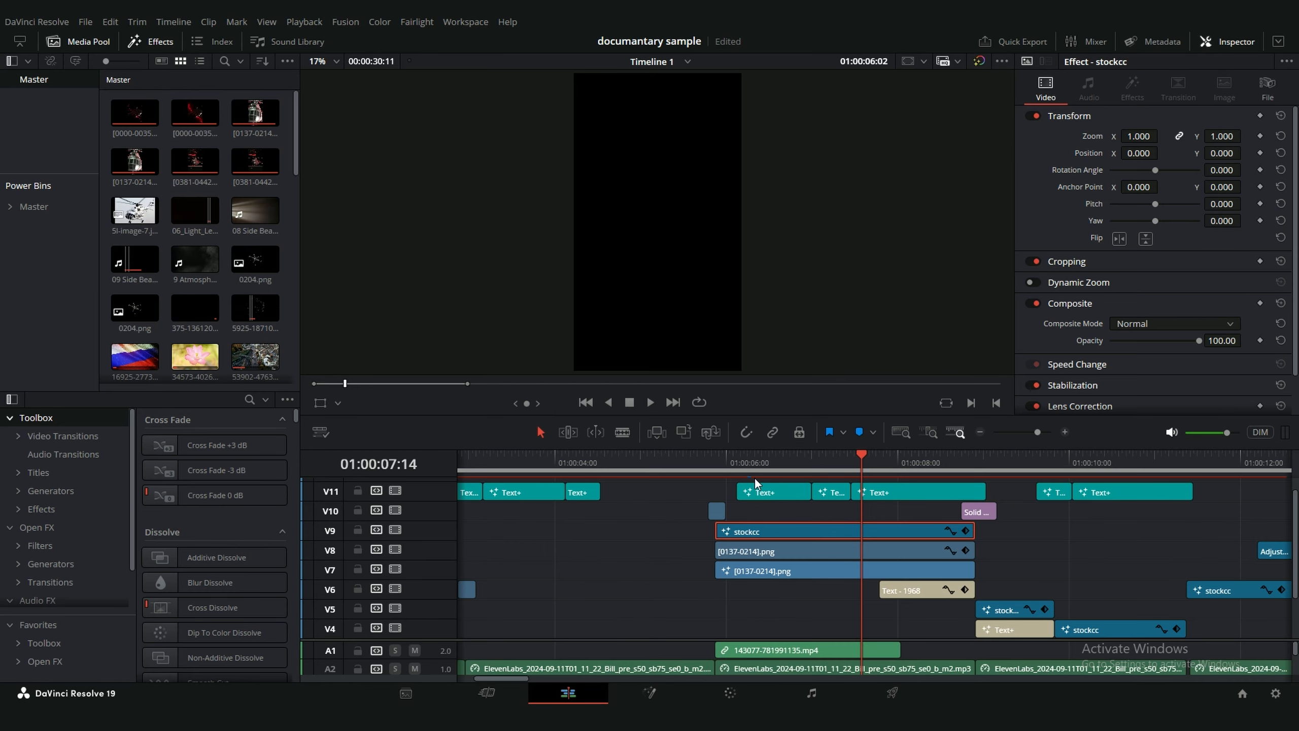
left_click_drag(851, 460, 709, 504)
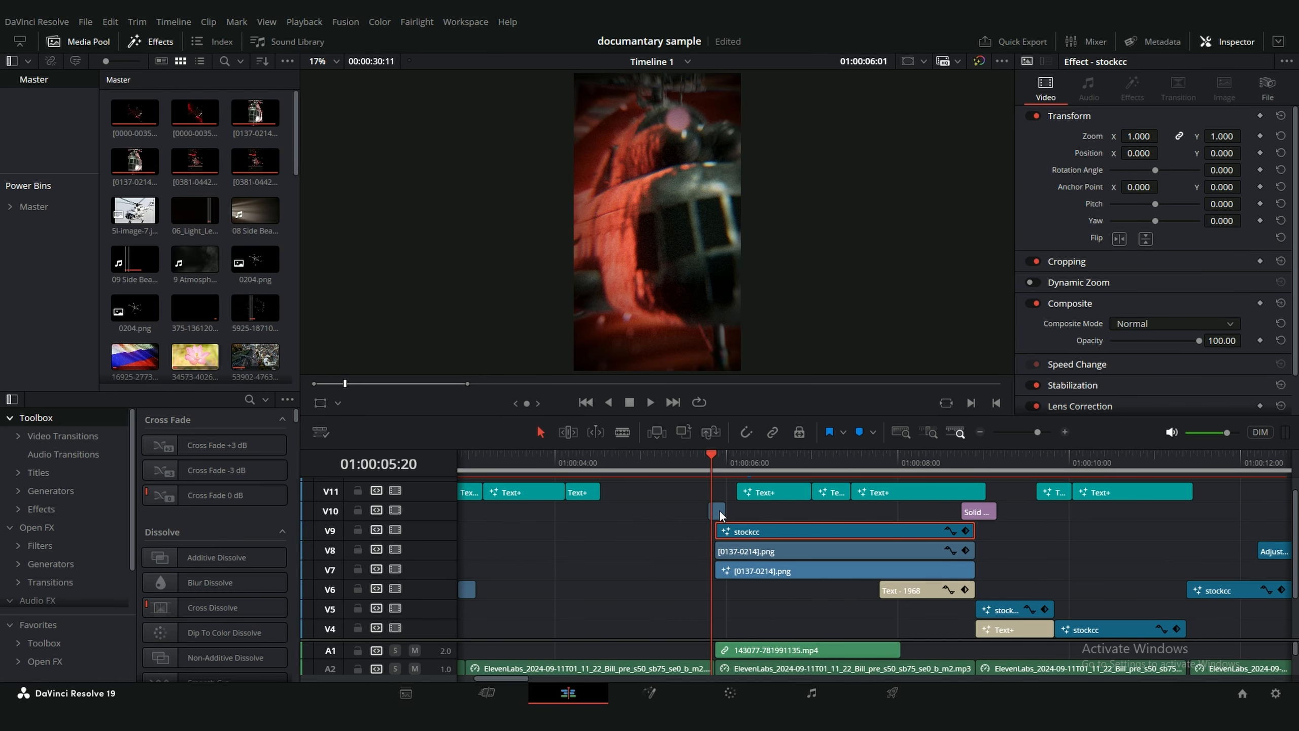
left_click(718, 510)
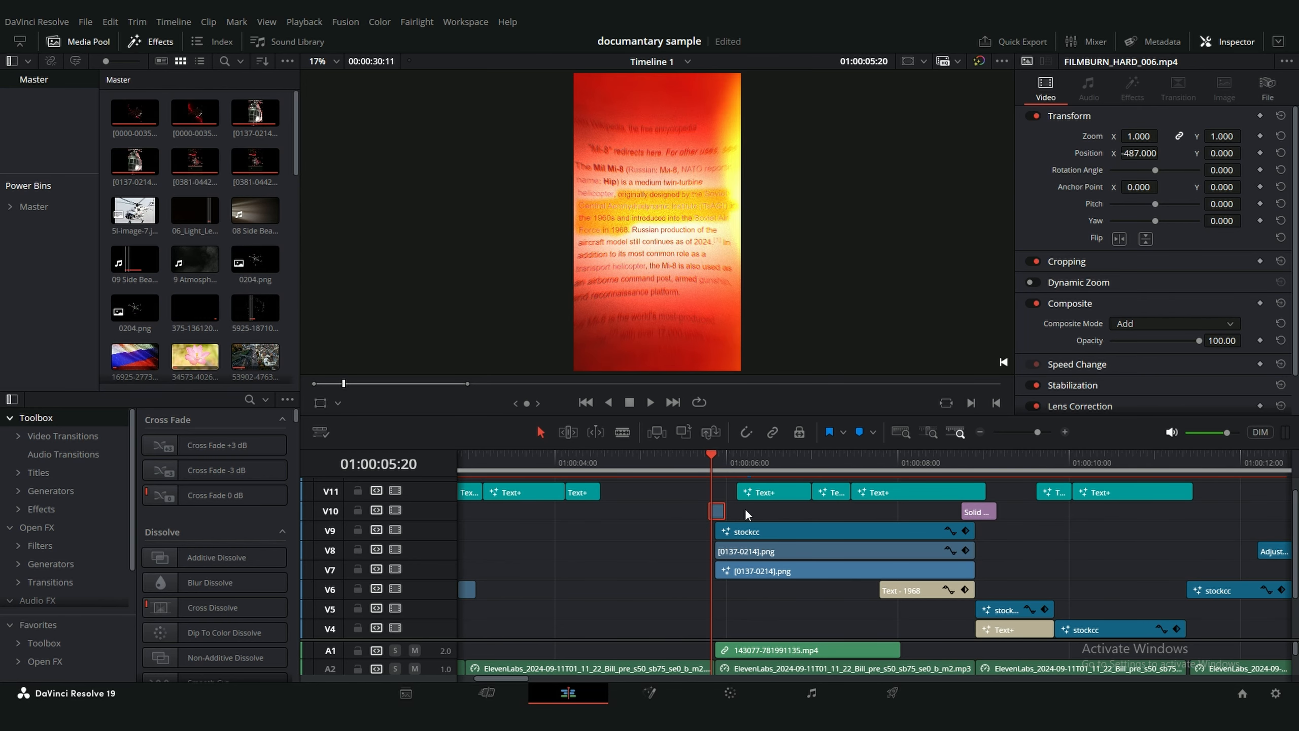
scroll(724, 512, "up", 1)
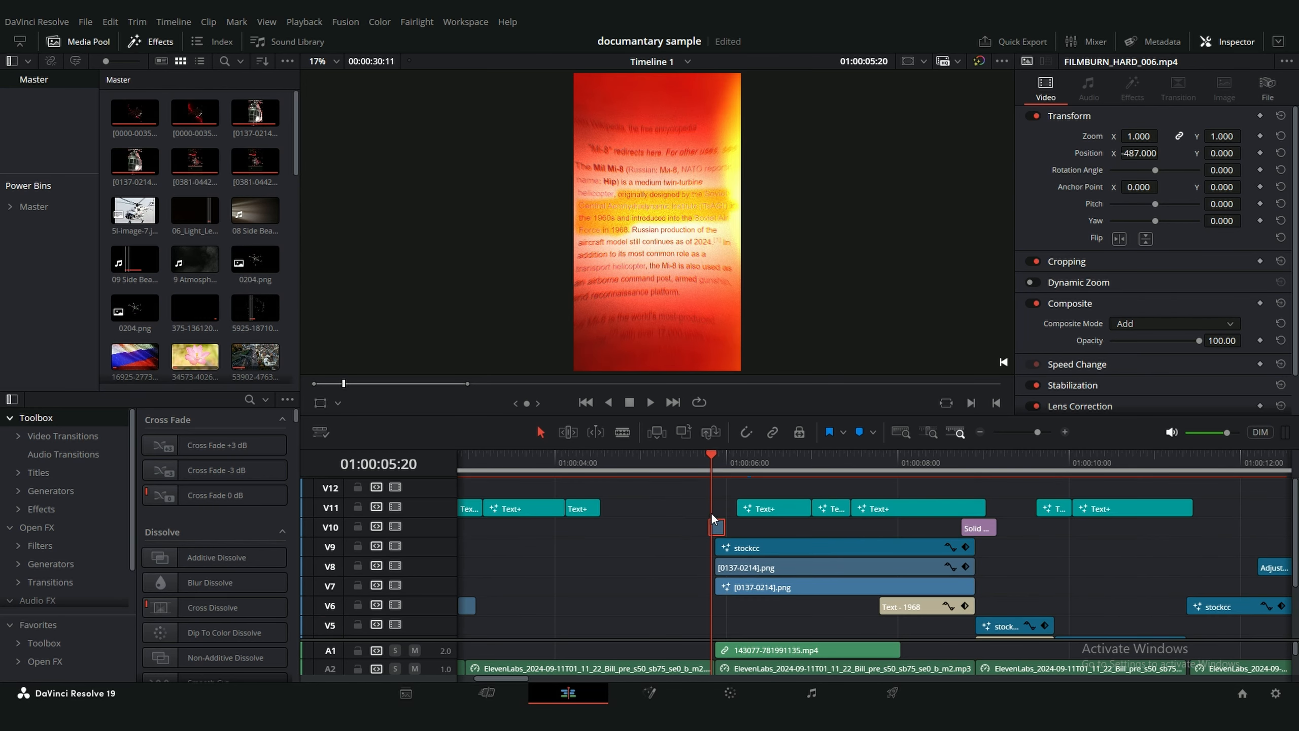
scroll(746, 513, "down", 4)
scroll(747, 513, "up", 4)
- At 01:00:08:09, re-enable the FORCE IN title, the stockcc effect, both [0137-0214].png clips and the Text - 1968 title
left_click_drag(710, 459, 935, 487)
scroll(936, 487, "down", 4)
scroll(884, 562, "up", 3)
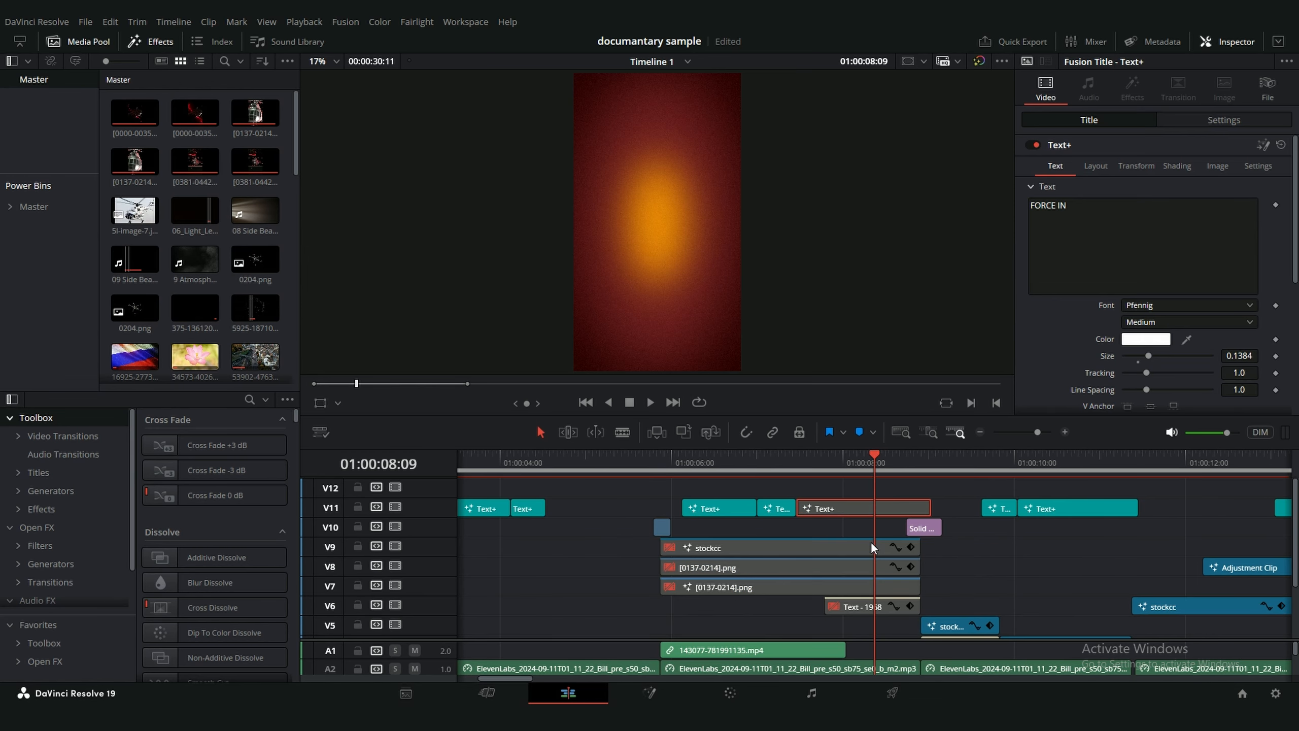
key("d")
left_click(844, 551)
key("d")
left_click(849, 566)
key("d")
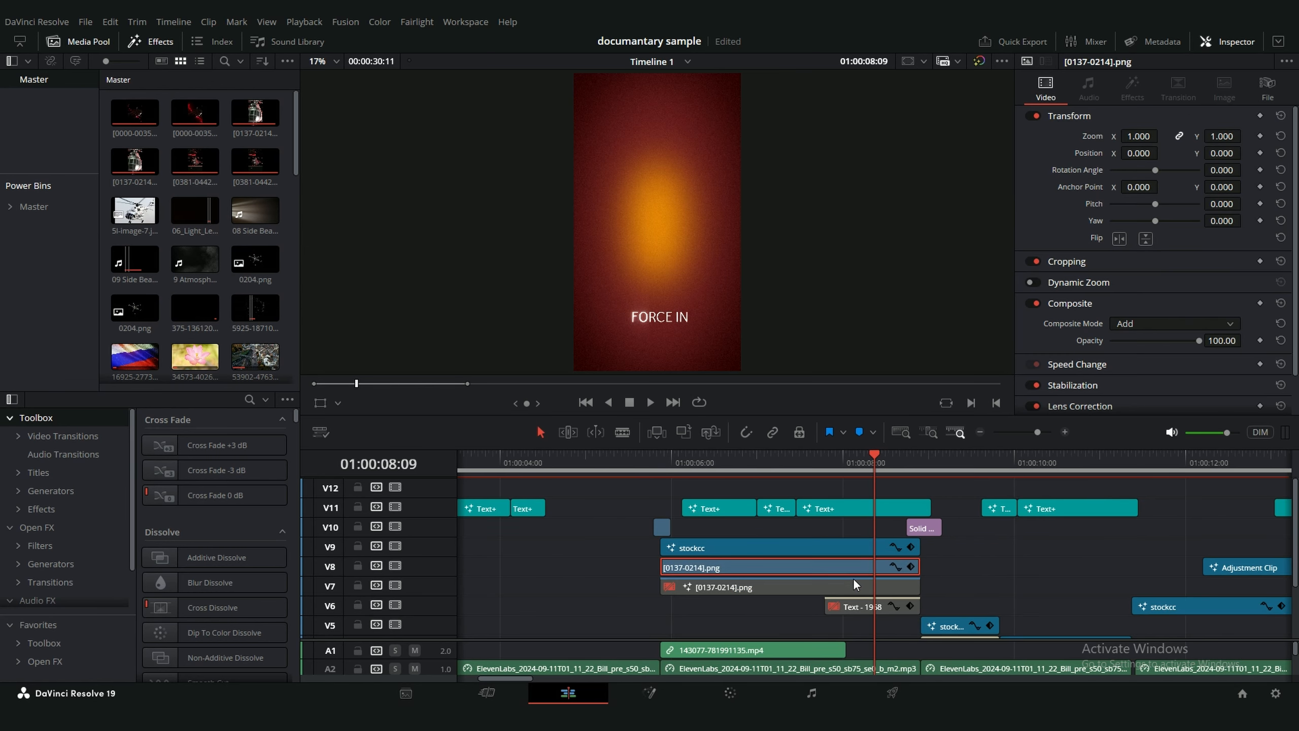
left_click(859, 586)
key("d")
left_click(871, 609)
key("d")
- Move the playhead to 01:00:07:14, select the Fusion Composition clip on V2 and scrub through it to 01:00:08:15
left_click_drag(870, 469, 806, 455)
scroll(829, 532, "down", 3)
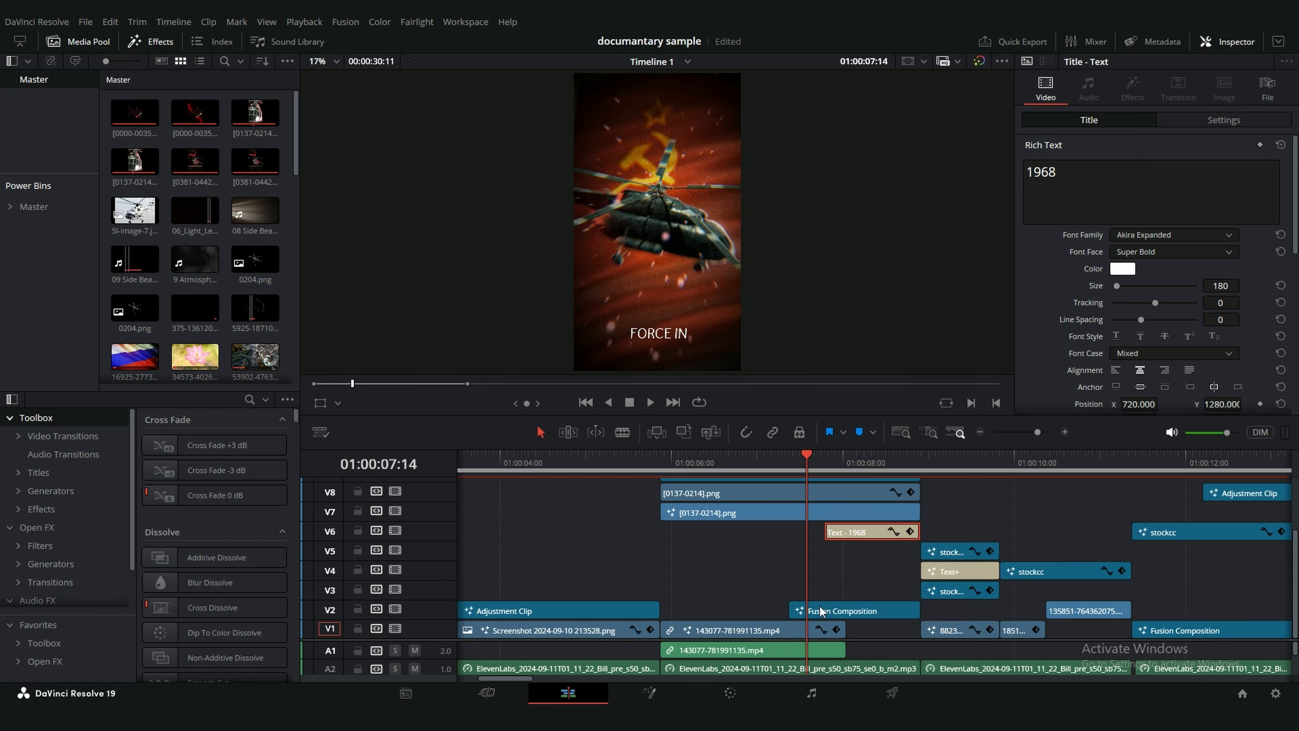
left_click(820, 609)
scroll(856, 581, "up", 3)
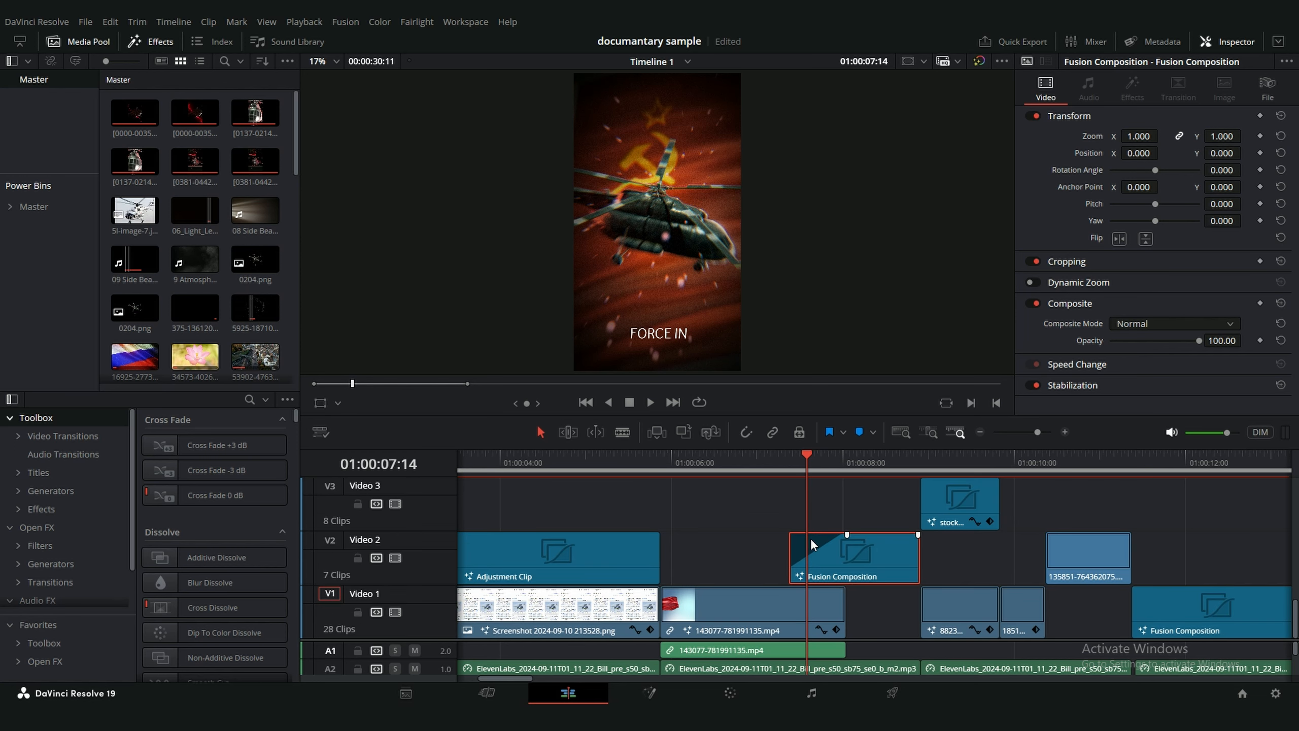
left_click_drag(803, 458, 896, 463)
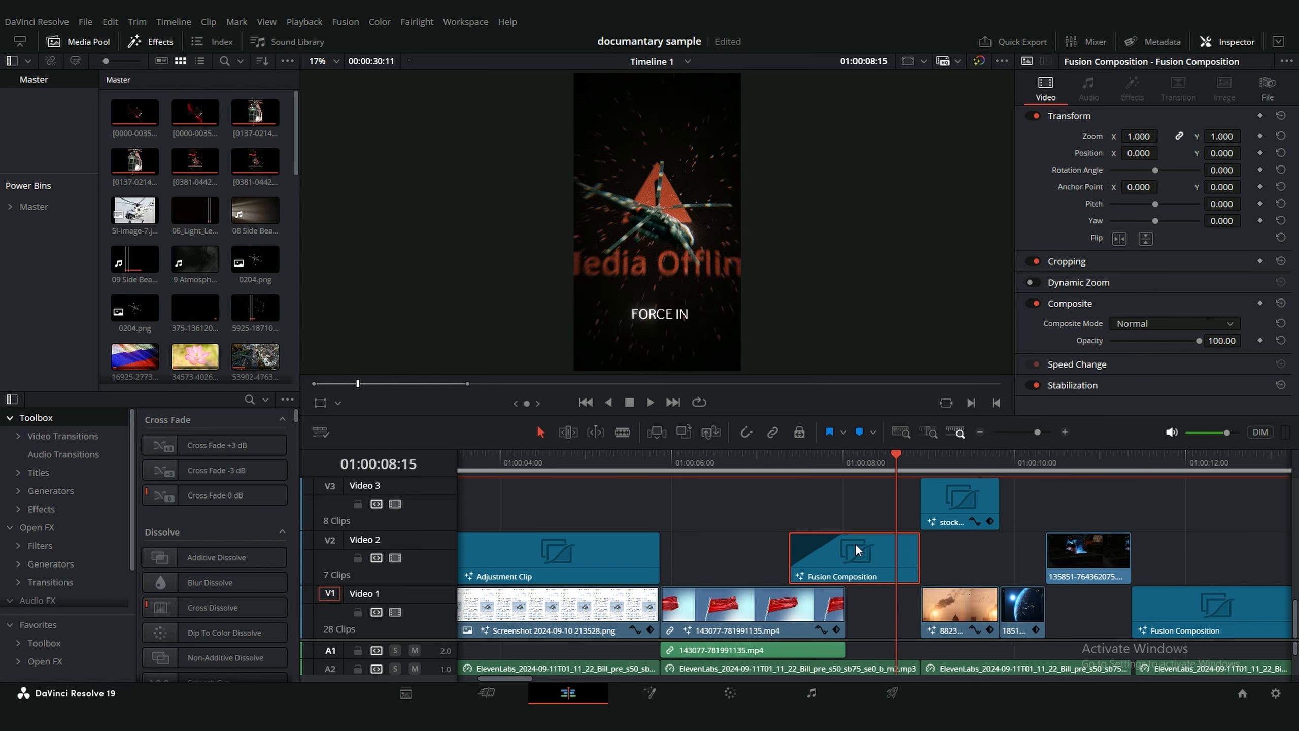
- Move the playhead to 01:00:09:11 and open the 88239-602915779.mp4 clip on V1 on the Fusion page
left_click_drag(904, 467, 942, 463)
scroll(1033, 554, "up", 3)
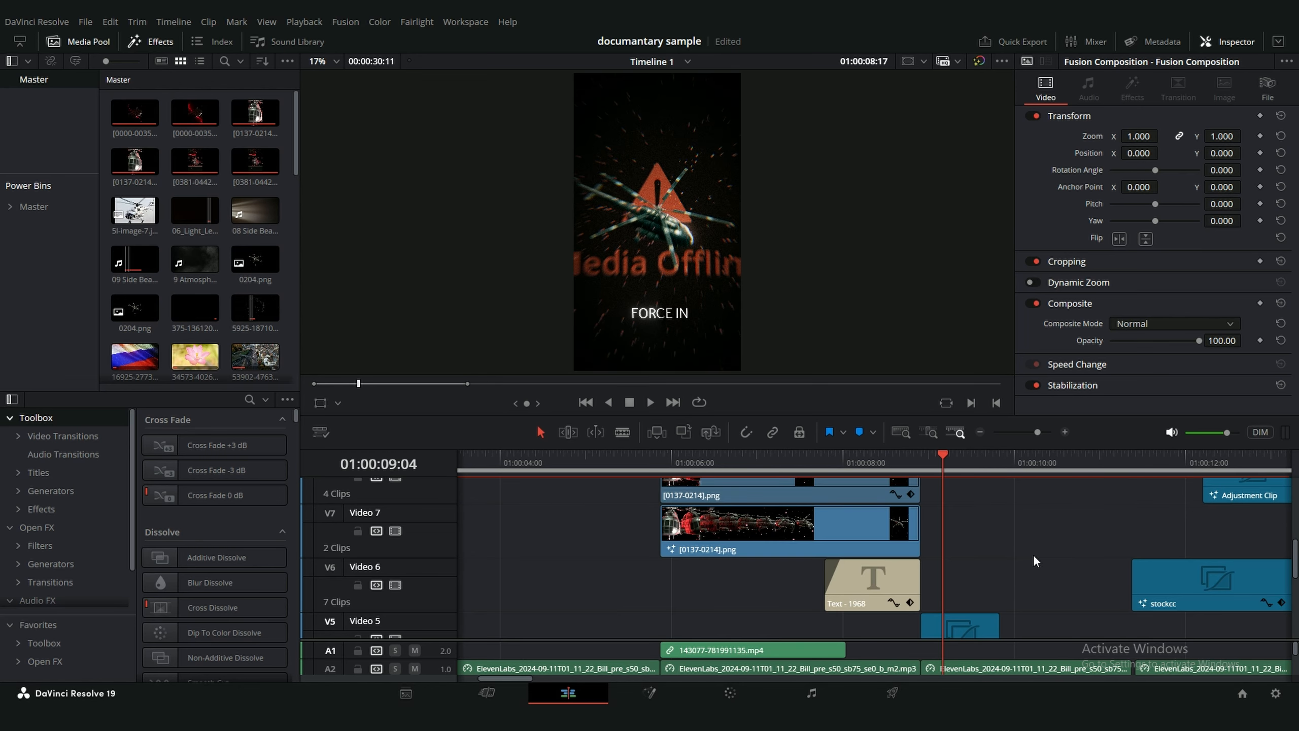
scroll(972, 562, "down", 3)
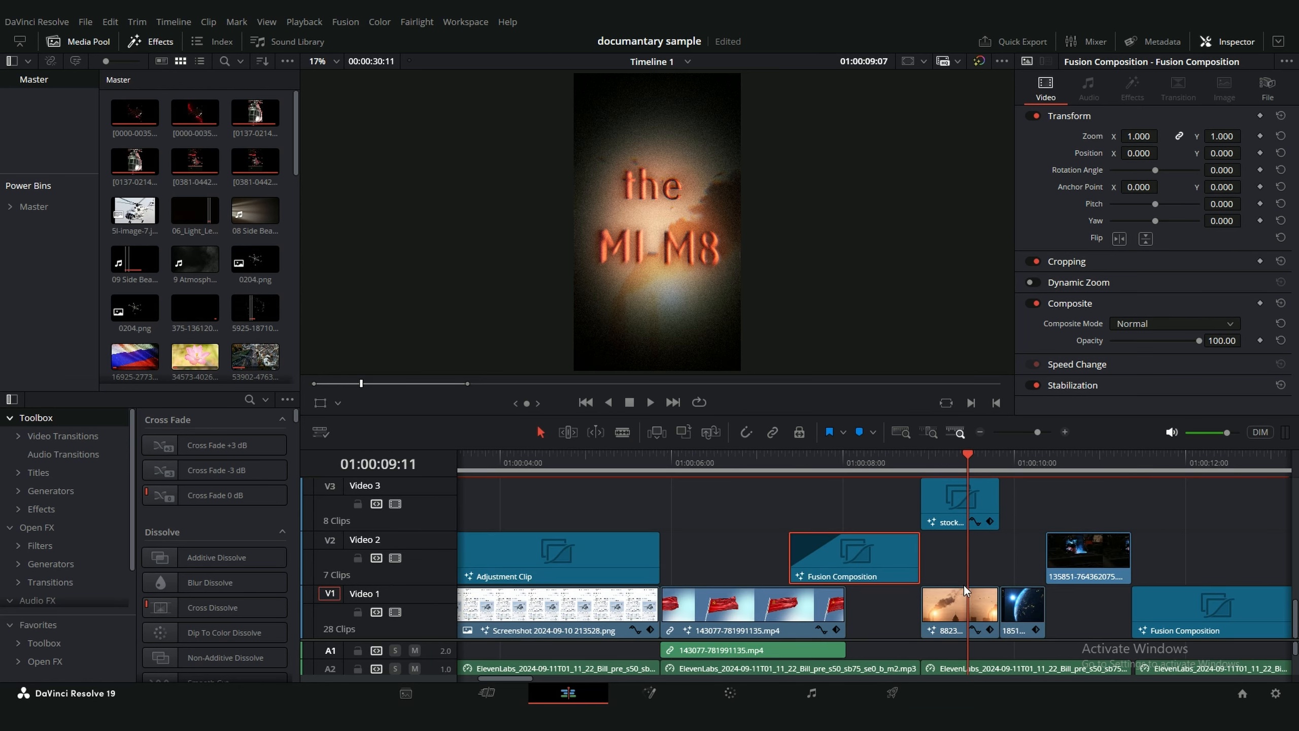
left_click(964, 611)
scroll(967, 589, "up", 3)
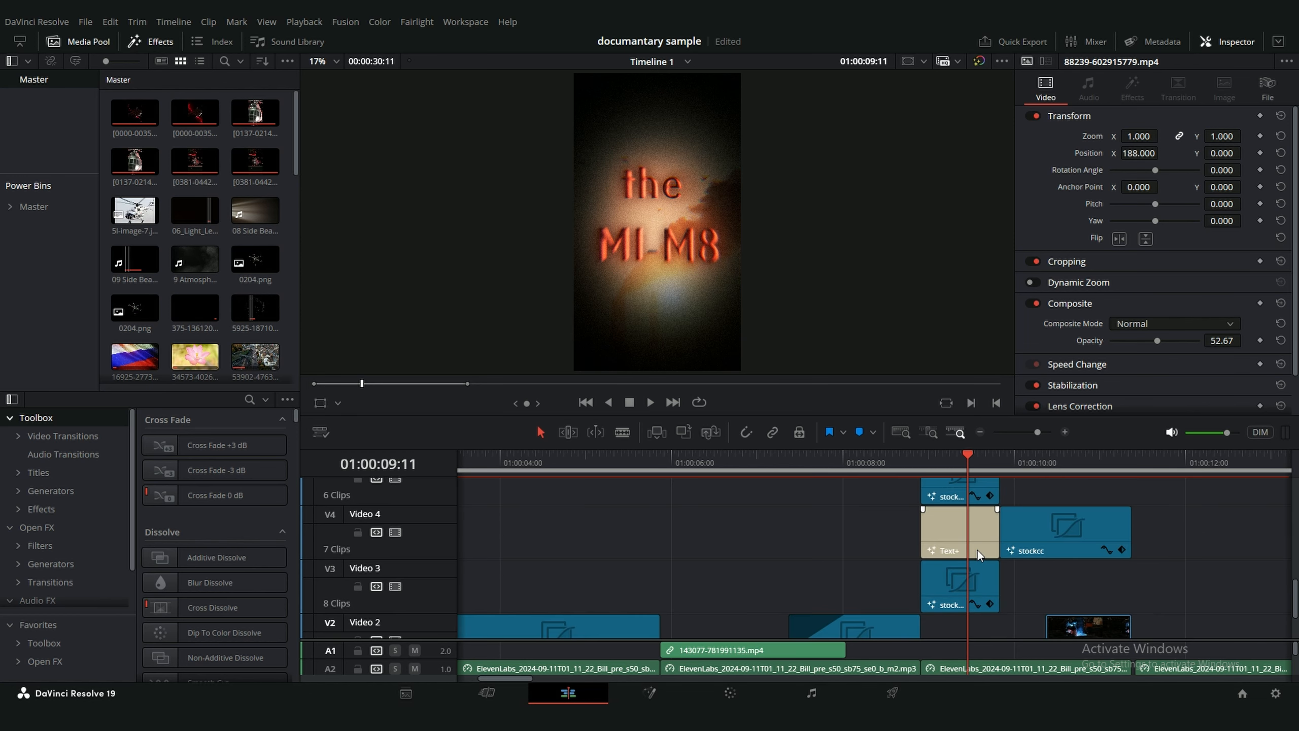
scroll(977, 550, "down", 3)
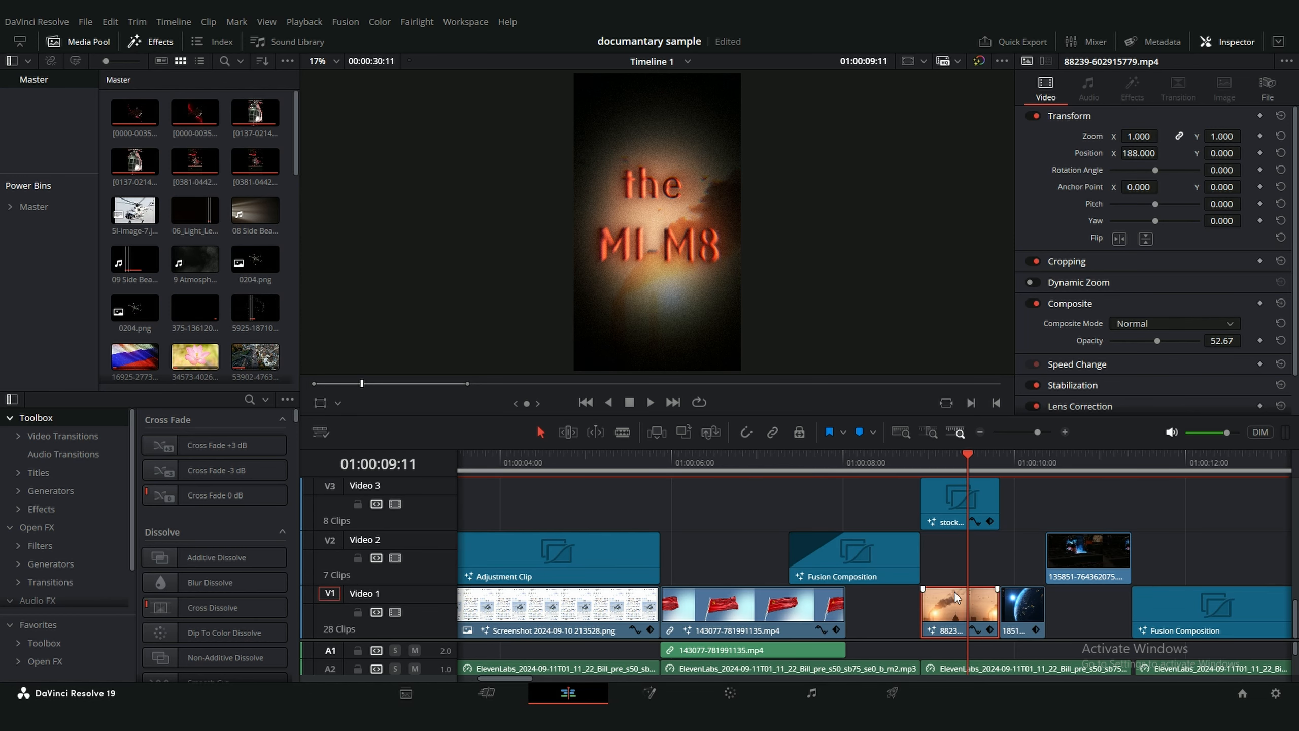
key("shift+5")
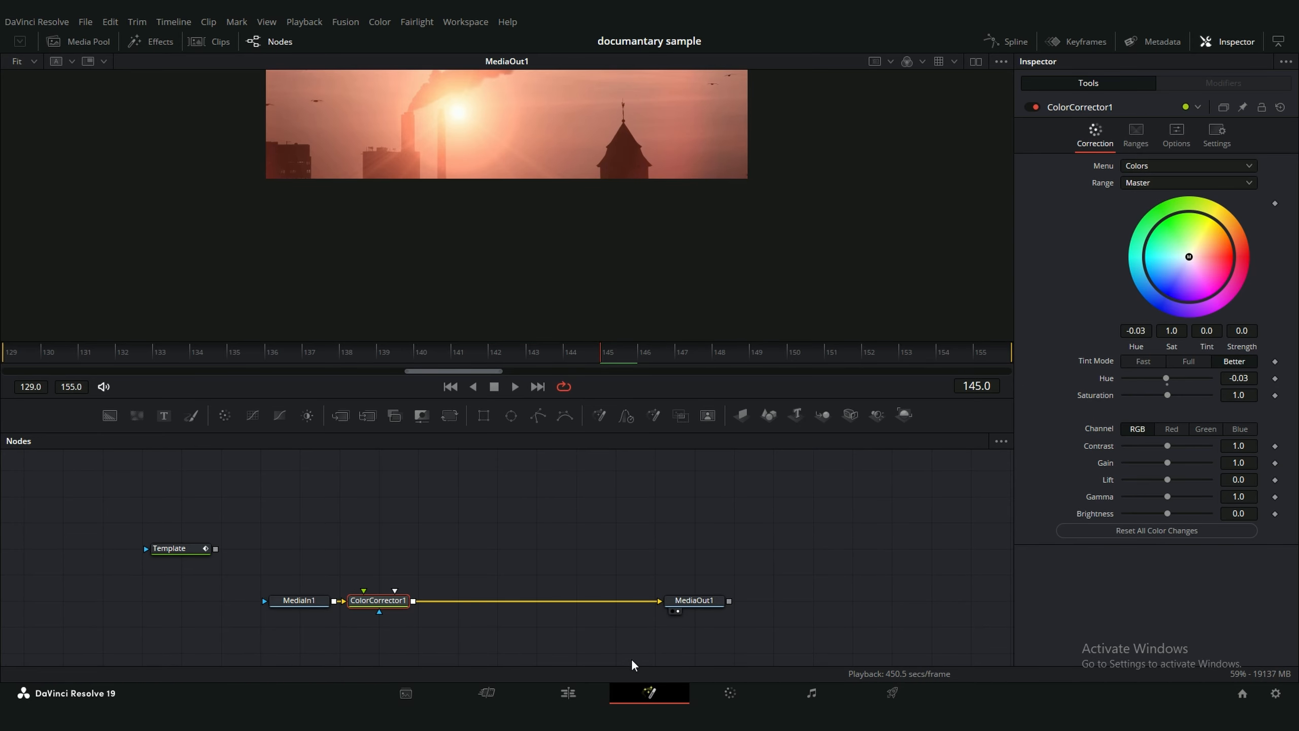
- Return to the Edit page, open the MI-M8 Text+ title on V4 on the Fusion page and view its Template node
left_click(568, 693)
left_click(959, 534)
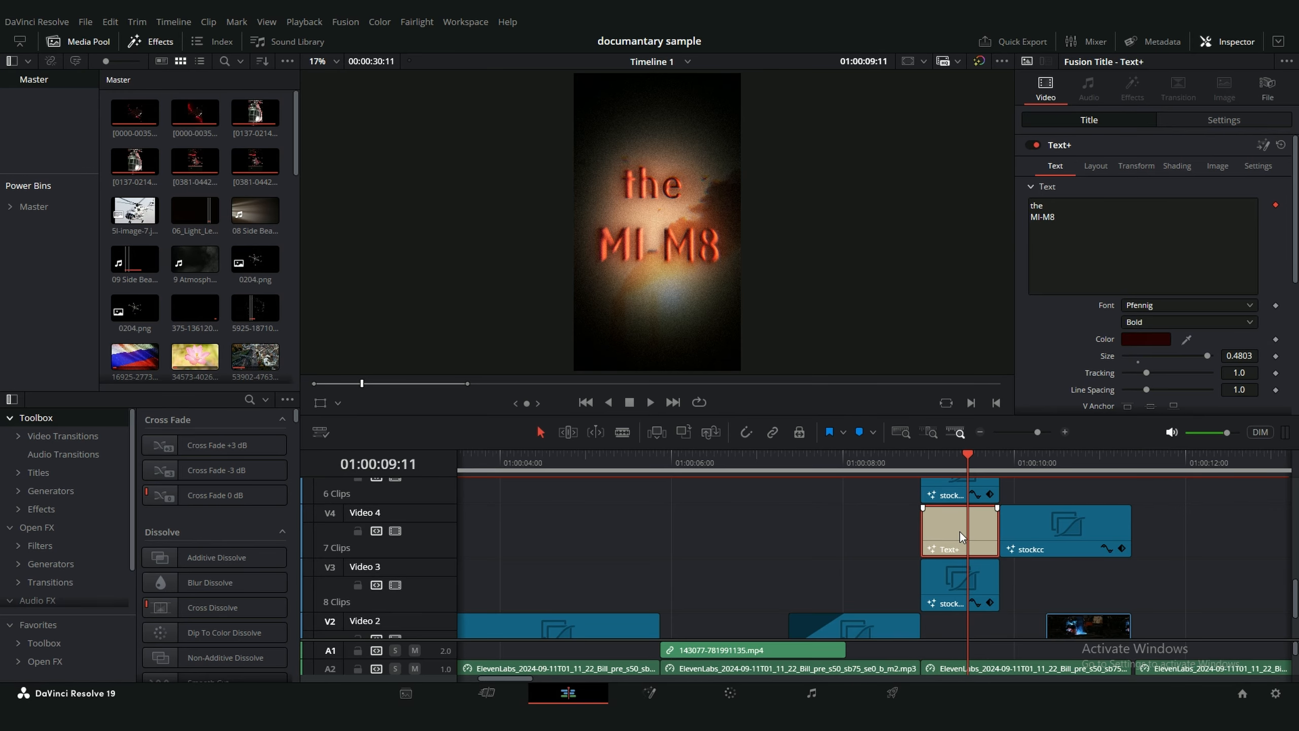
key("shift+5")
left_click_drag(164, 468, 502, 547)
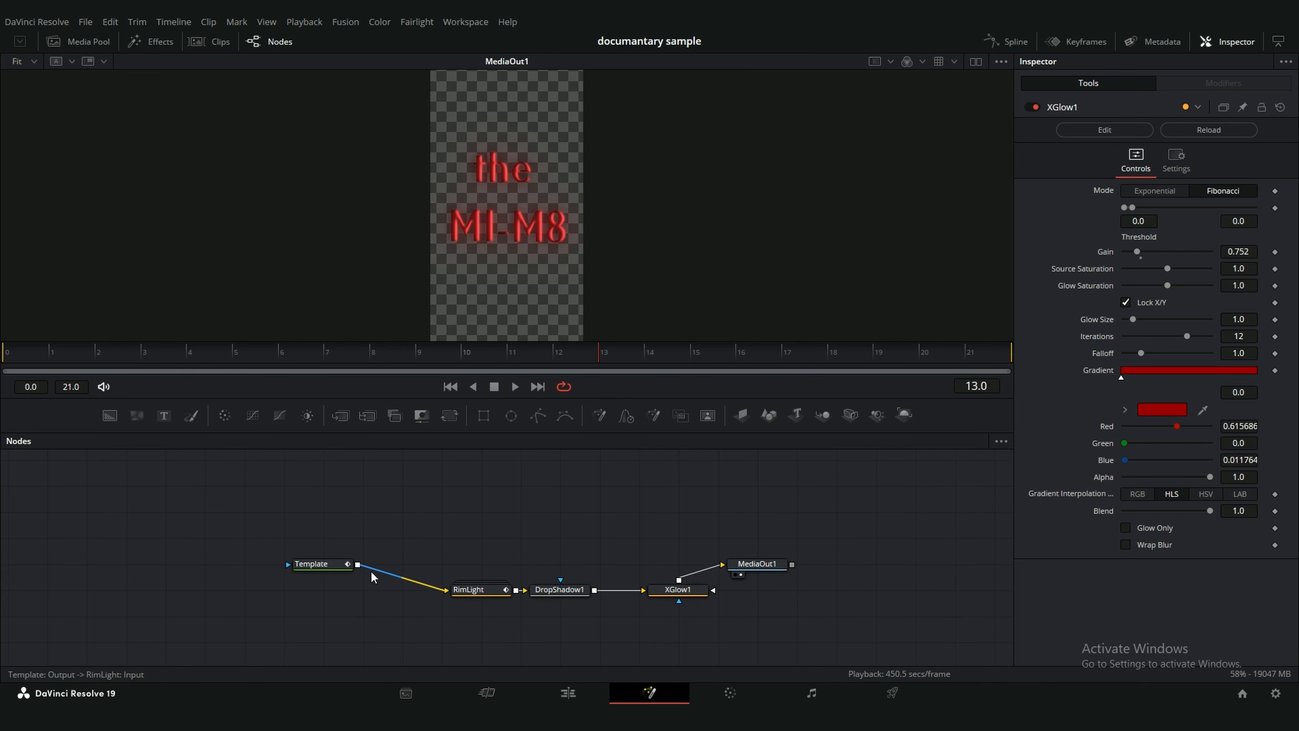
left_click_drag(488, 598, 448, 572)
- Add a text node reading "text vlfdfskdlj" split over two lines, view it and set its size to 0.2638
left_click(1112, 254)
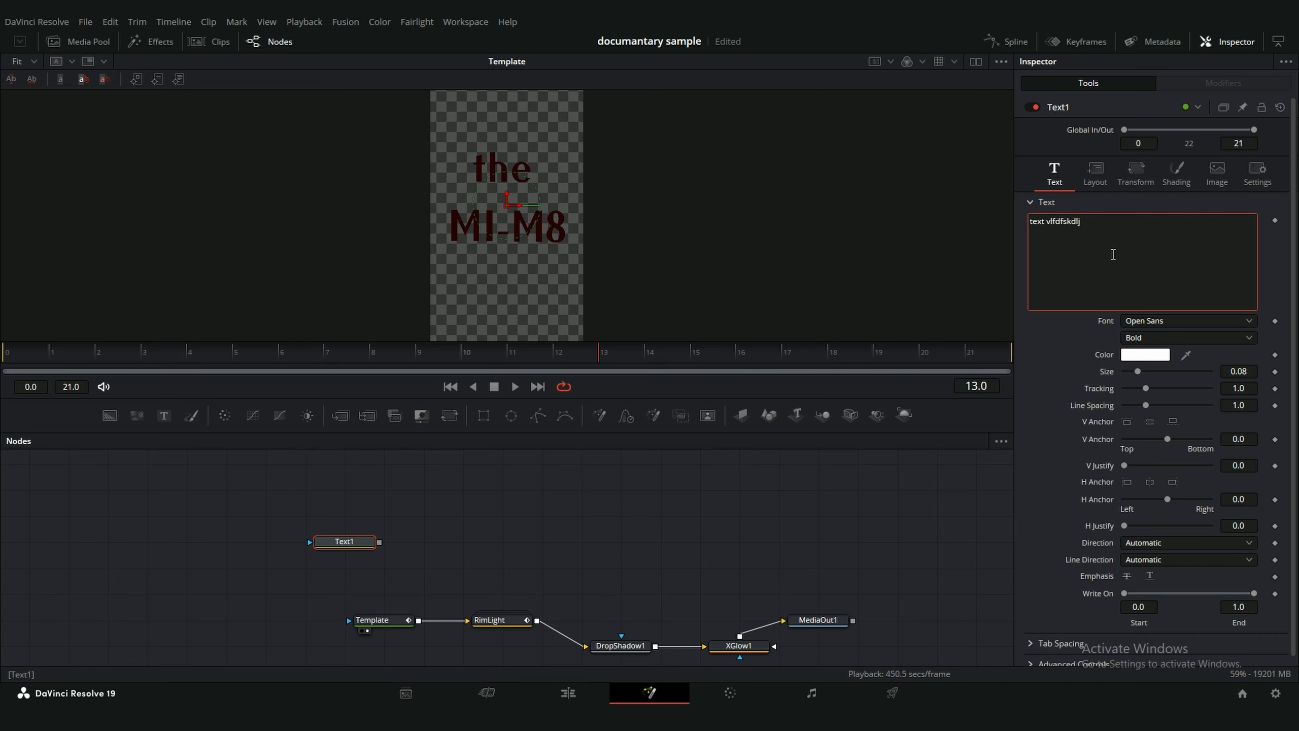
left_click_drag(362, 542, 507, 207)
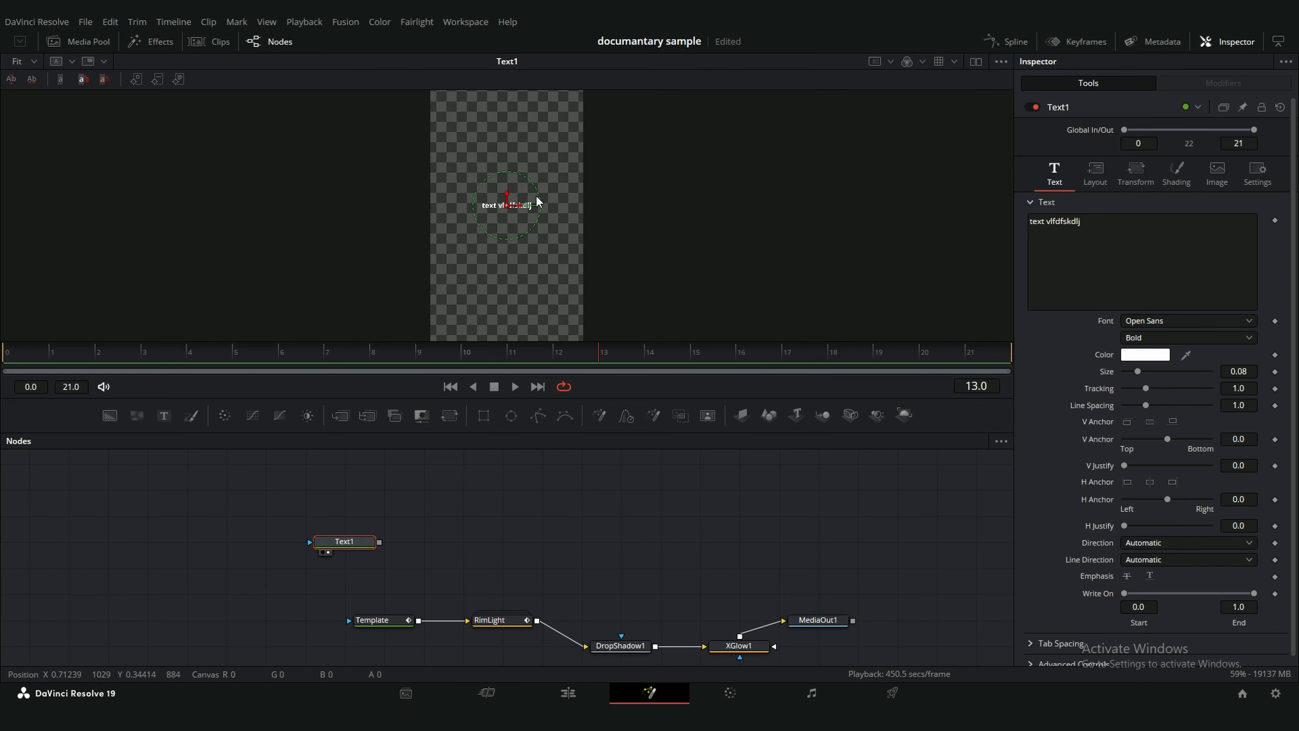
scroll(536, 196, "up", 2)
left_click(1044, 221)
key("Return")
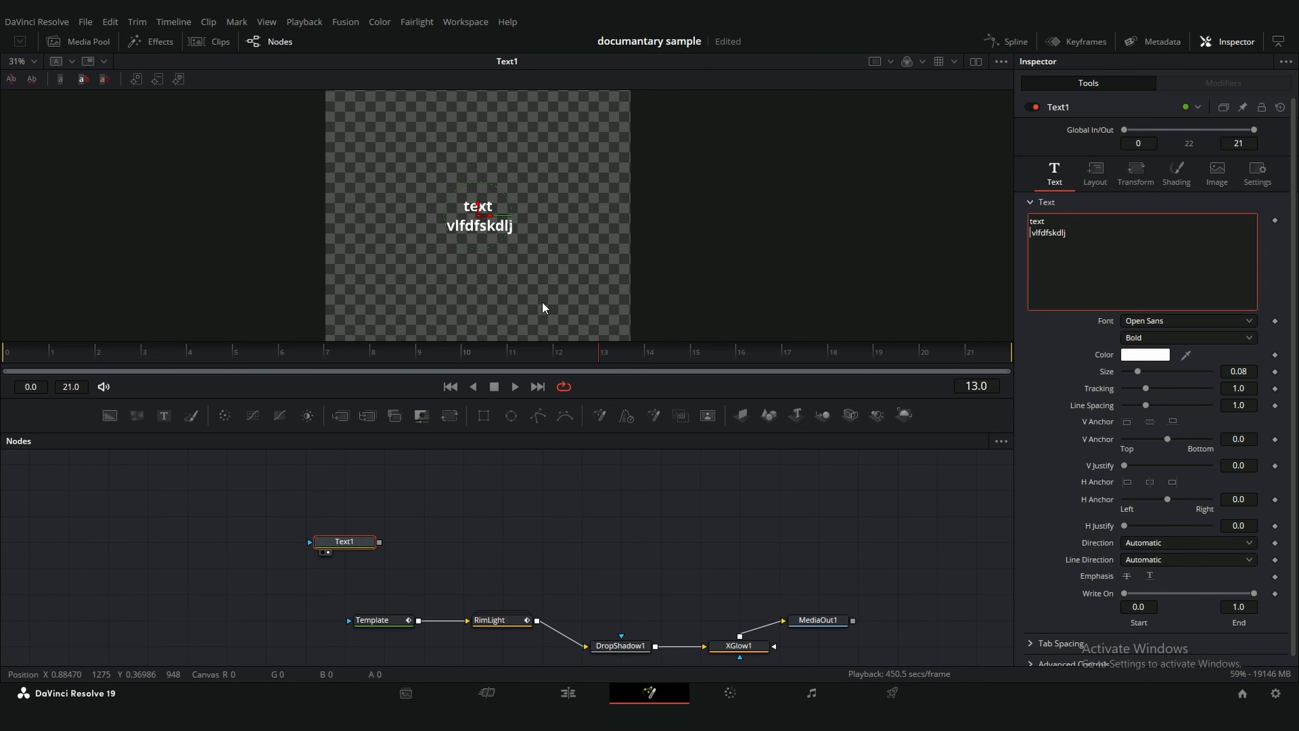
scroll(525, 218, "down", 2)
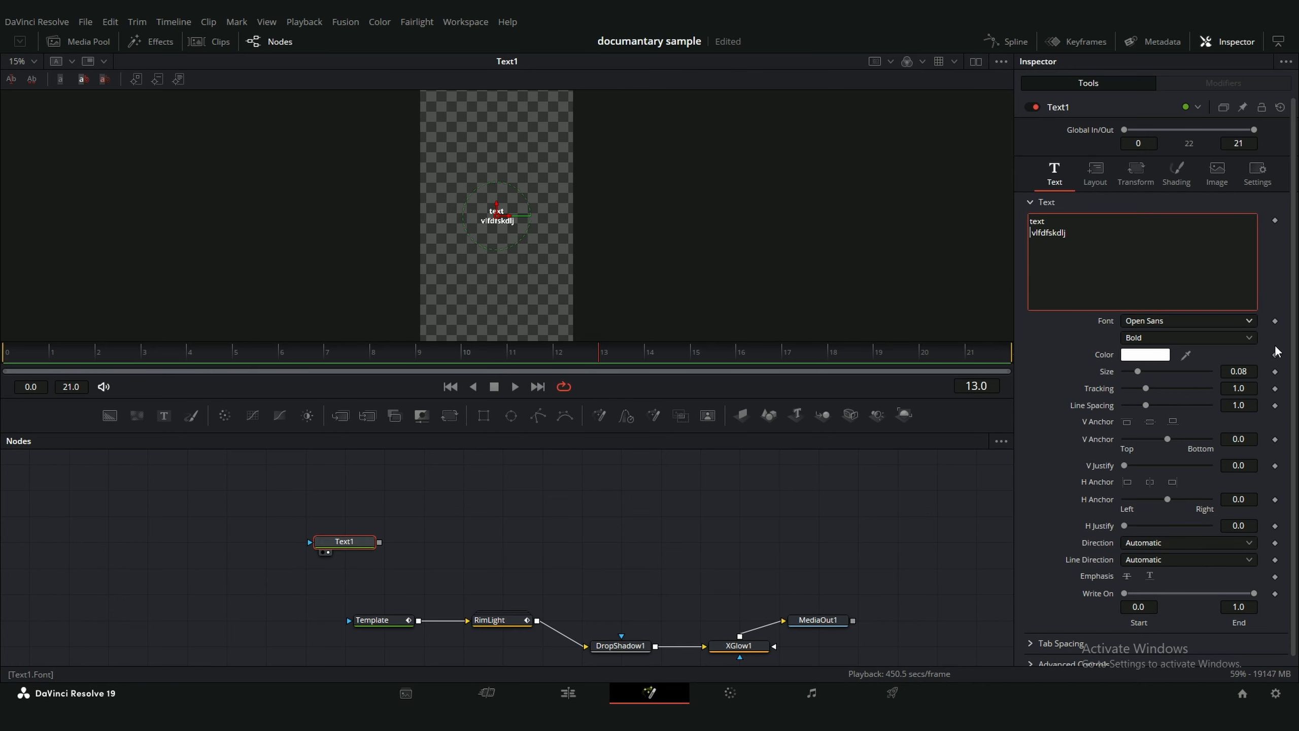
left_click_drag(1139, 371, 1169, 370)
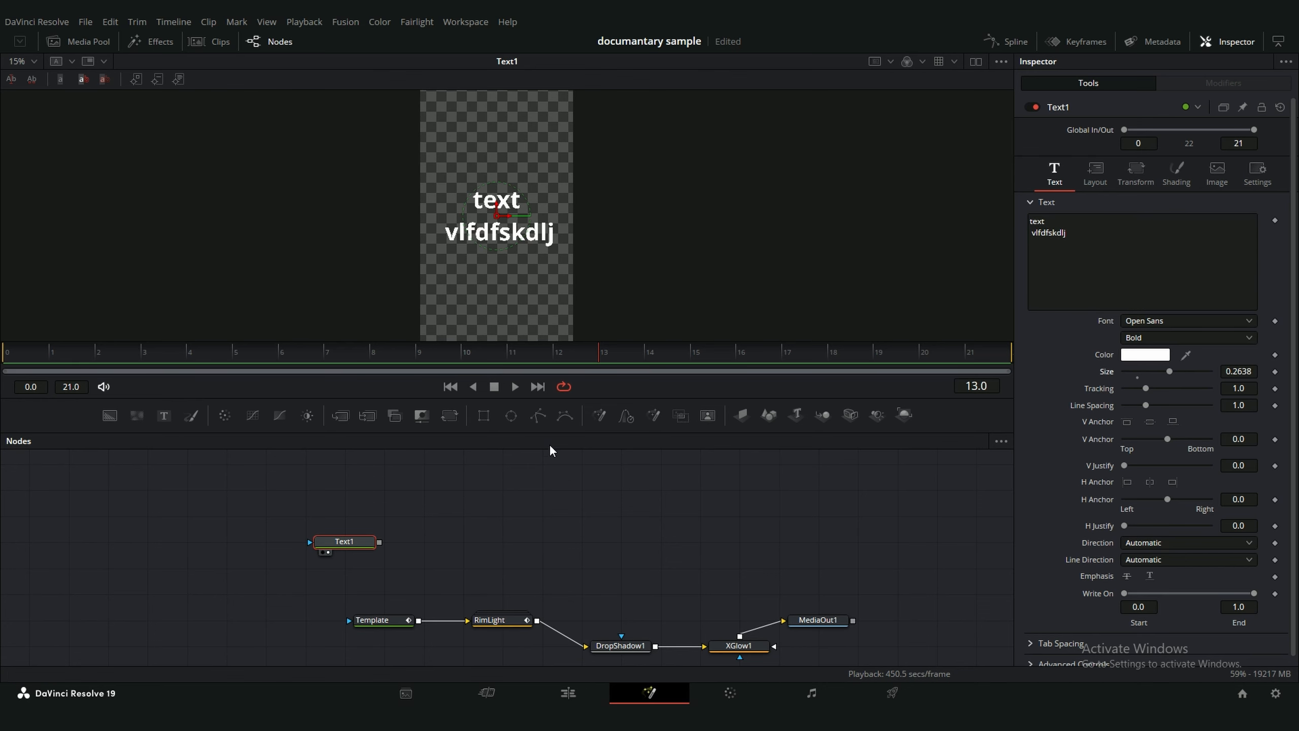
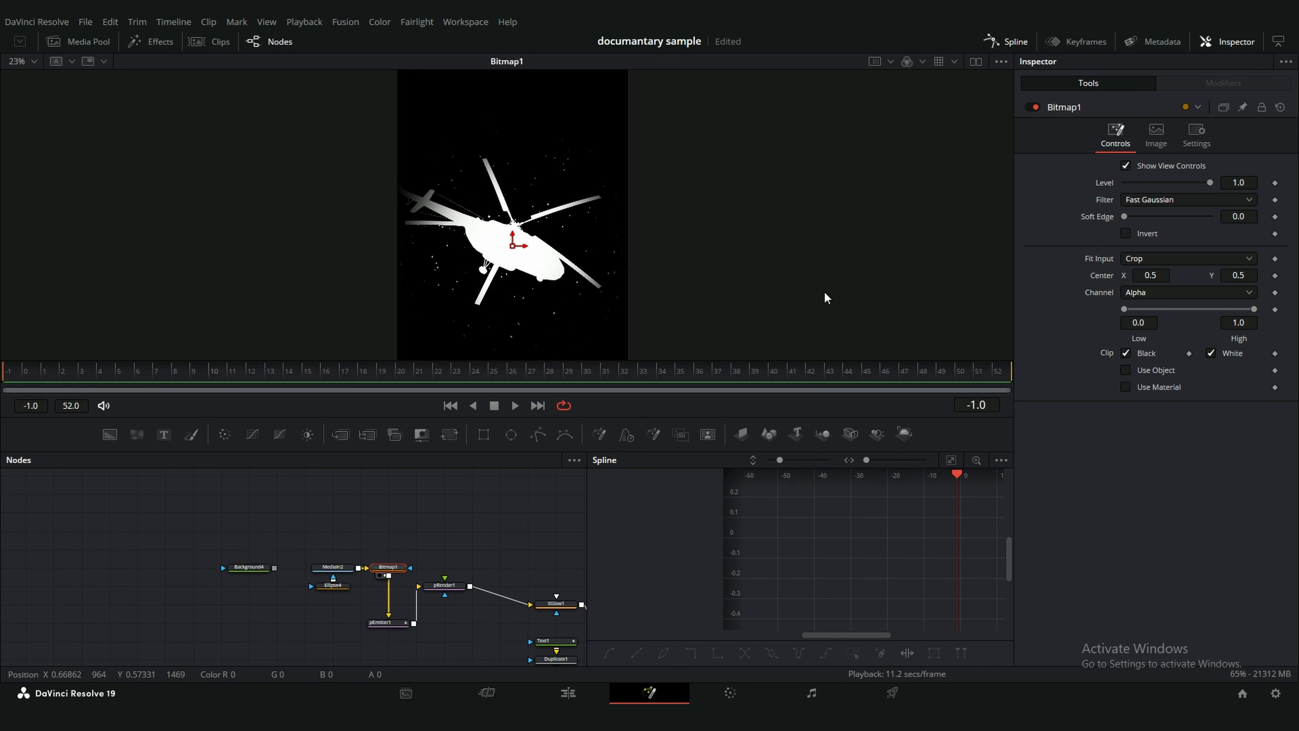
- Move the pRender1 node directly beside the pEmitter1 node in the node graph
left_click(386, 624)
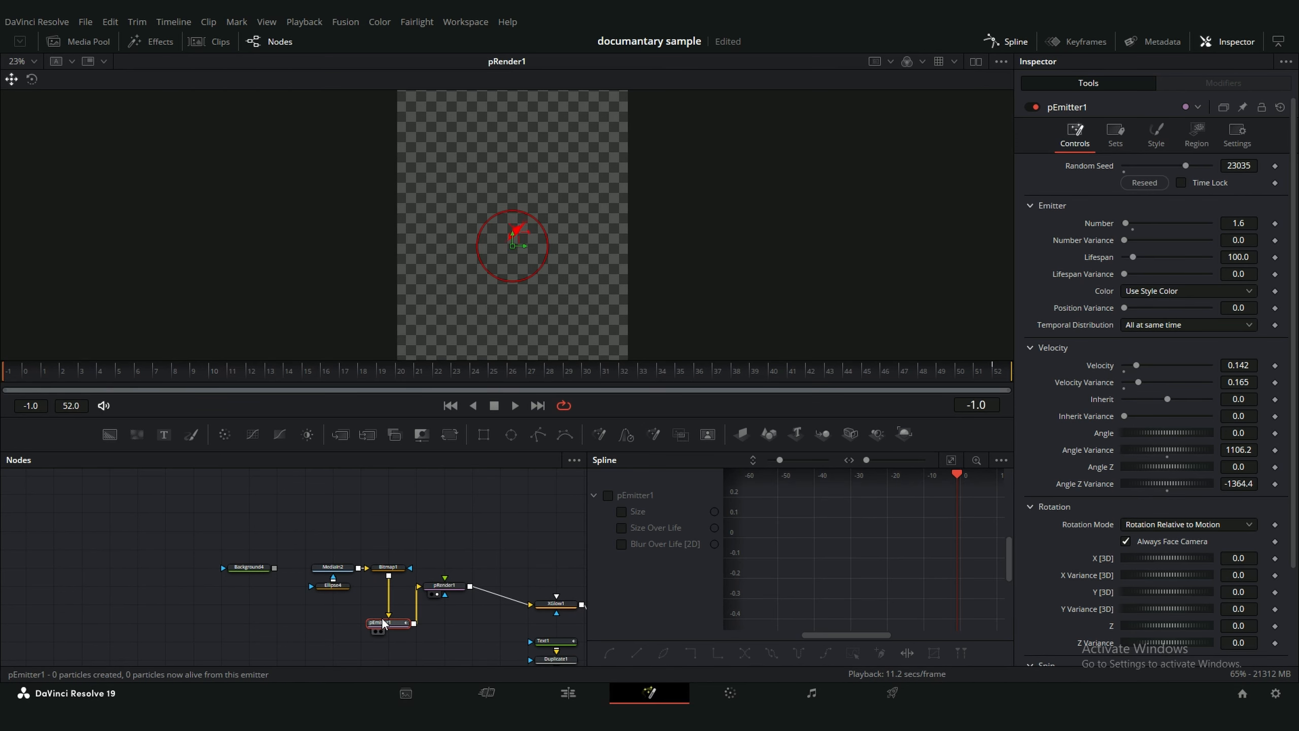
left_click_drag(449, 588, 450, 628)
left_click(409, 601)
left_click_drag(385, 582, 278, 574)
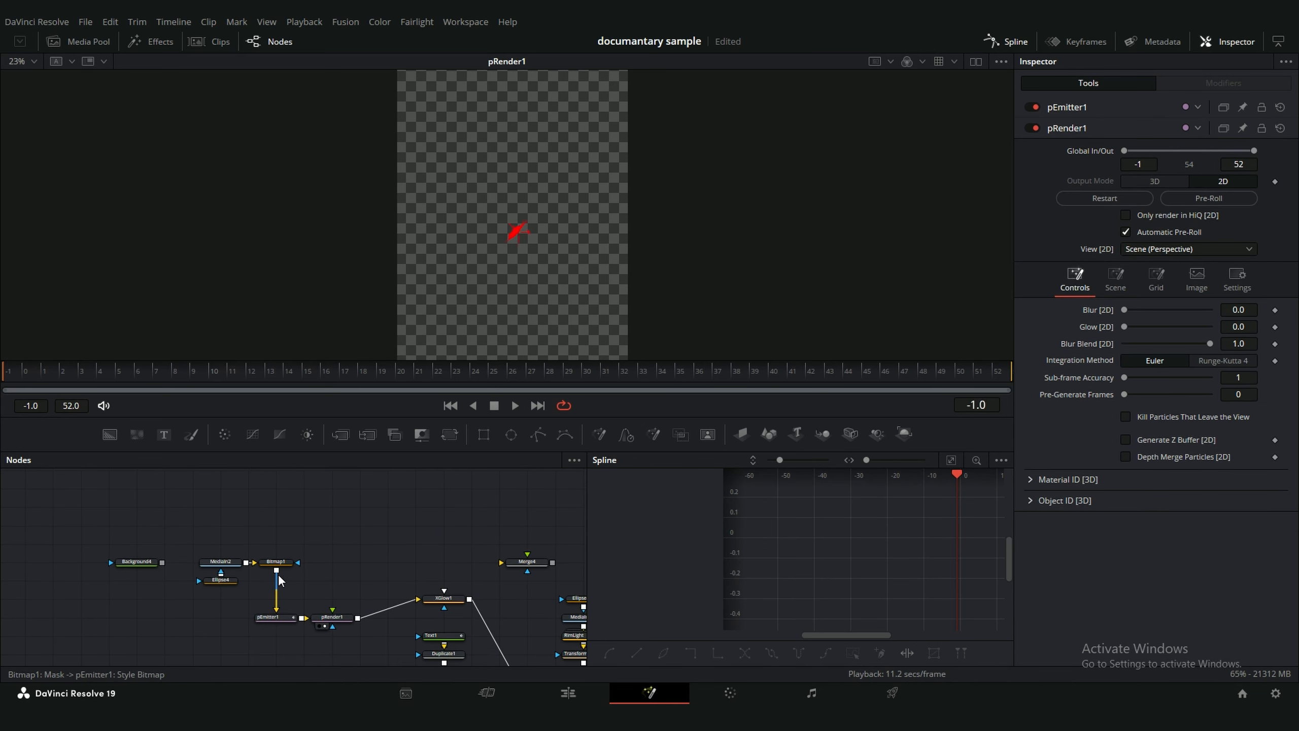
- Select the Bitmap1 and pEmitter1 nodes in turn and review the emitter, velocity, rotation and spin settings of pEmitter1
left_click(276, 564)
left_click(273, 623)
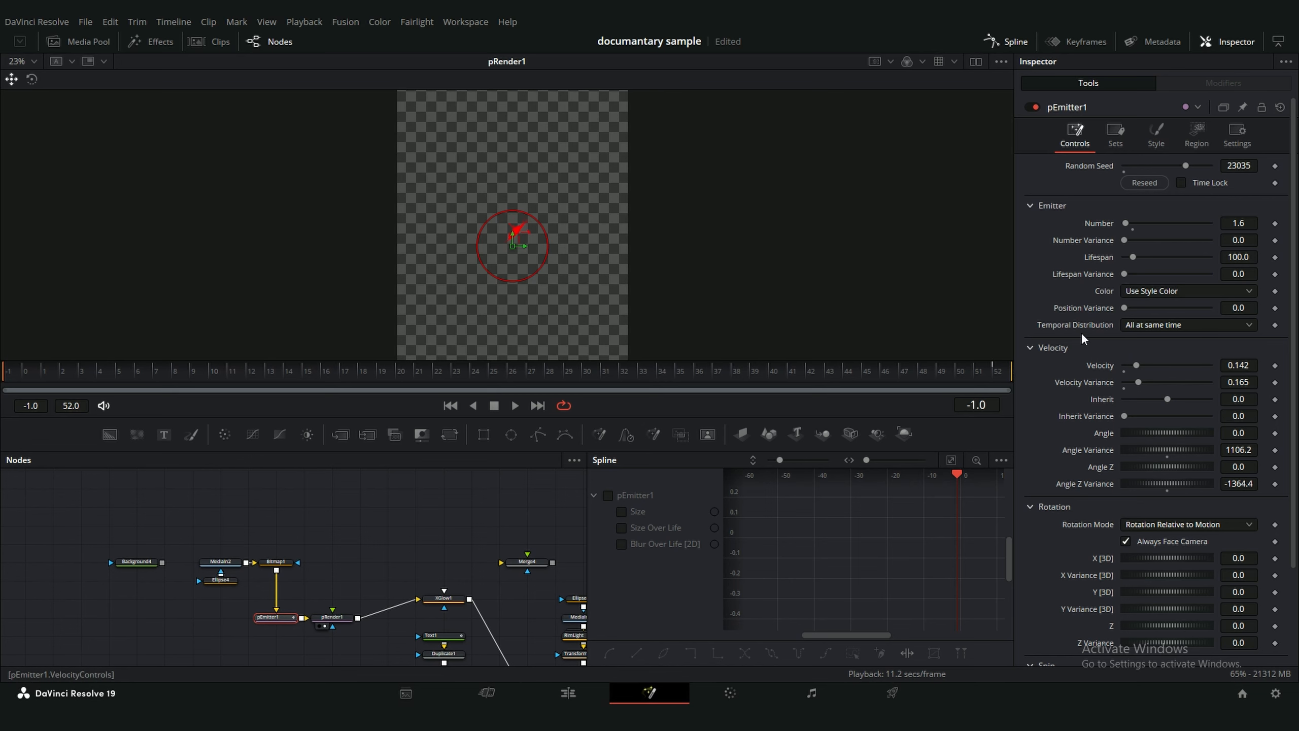
scroll(1169, 287, "up", 2)
left_click_drag(1295, 112, 1291, 246)
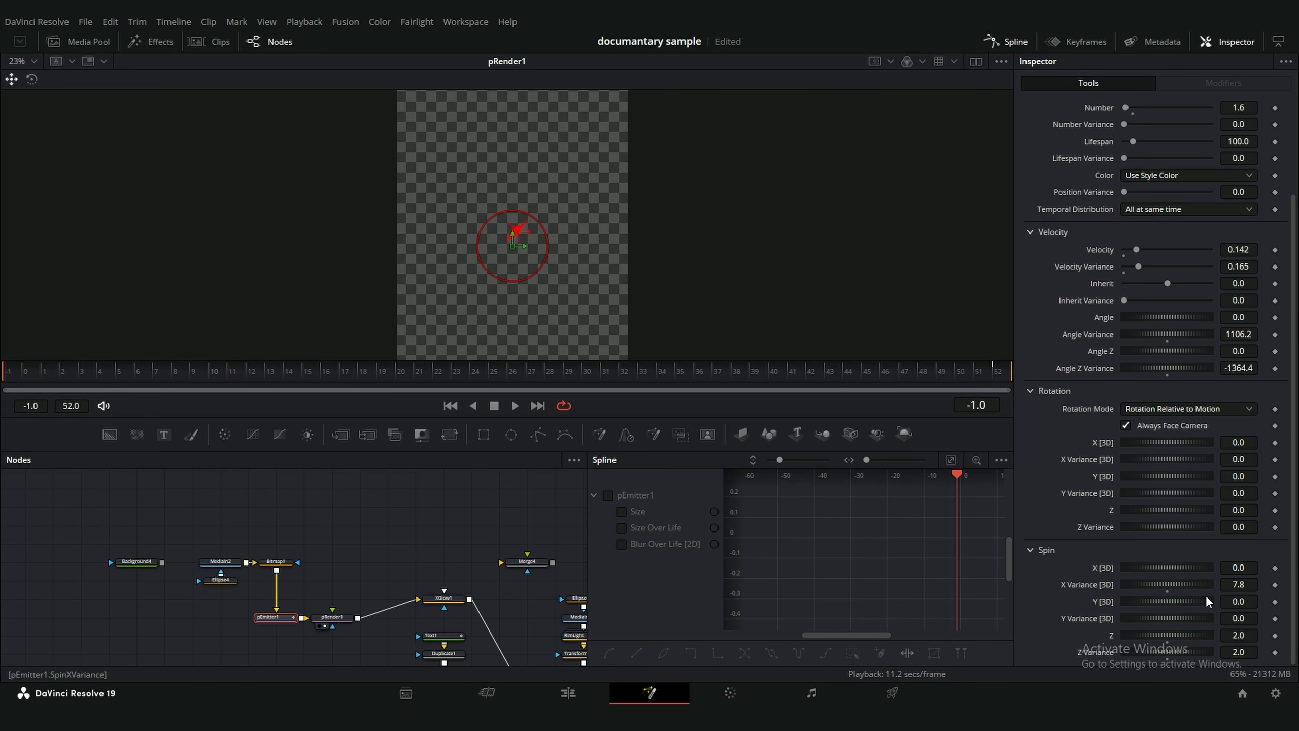
- Scrub the pRender1 particles to frame 27, try enlarging the circular particle region in the viewer and undo that change
left_click(338, 616)
left_click(246, 368)
left_click_drag(269, 365, 554, 251)
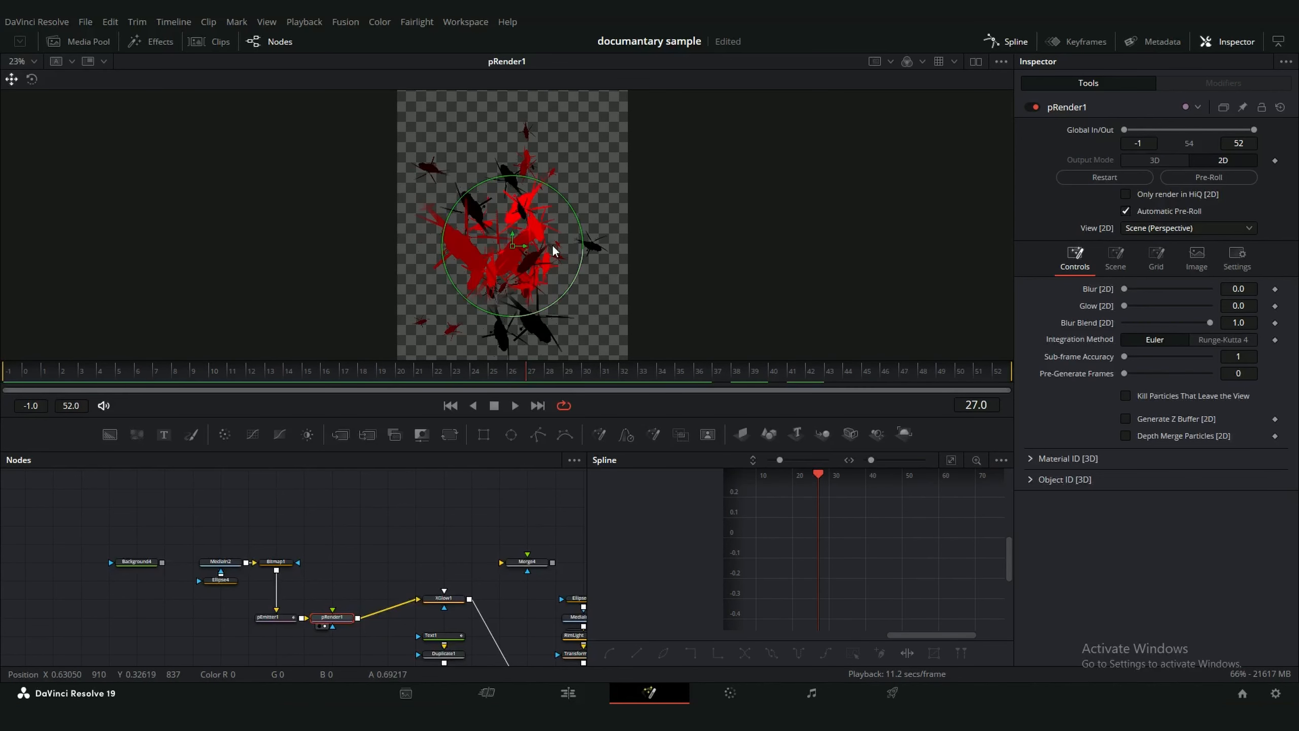
left_click_drag(554, 189, 603, 165)
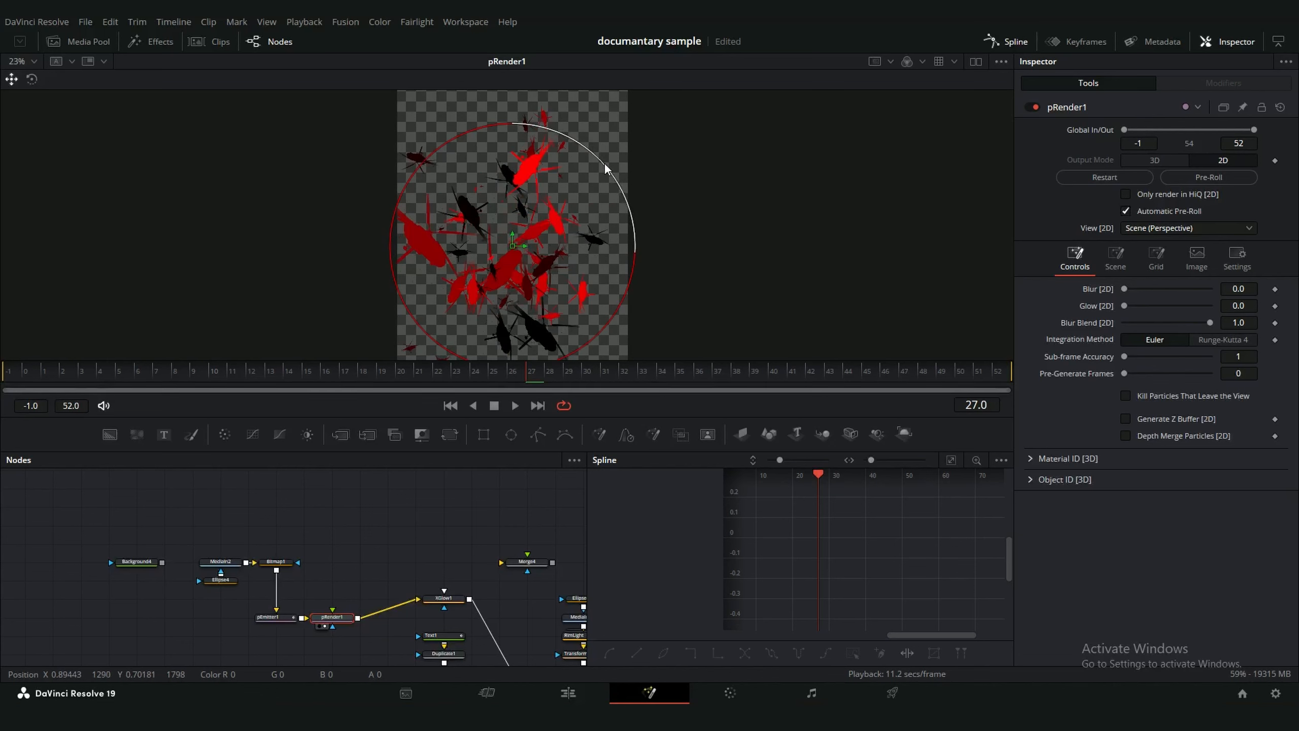
key("ctrl+z")
- Play the pRender1 particle animation from frame -1, stop at frame 4 and select the pEmitter1 node
left_click_drag(403, 353, 369, 373)
key("space")
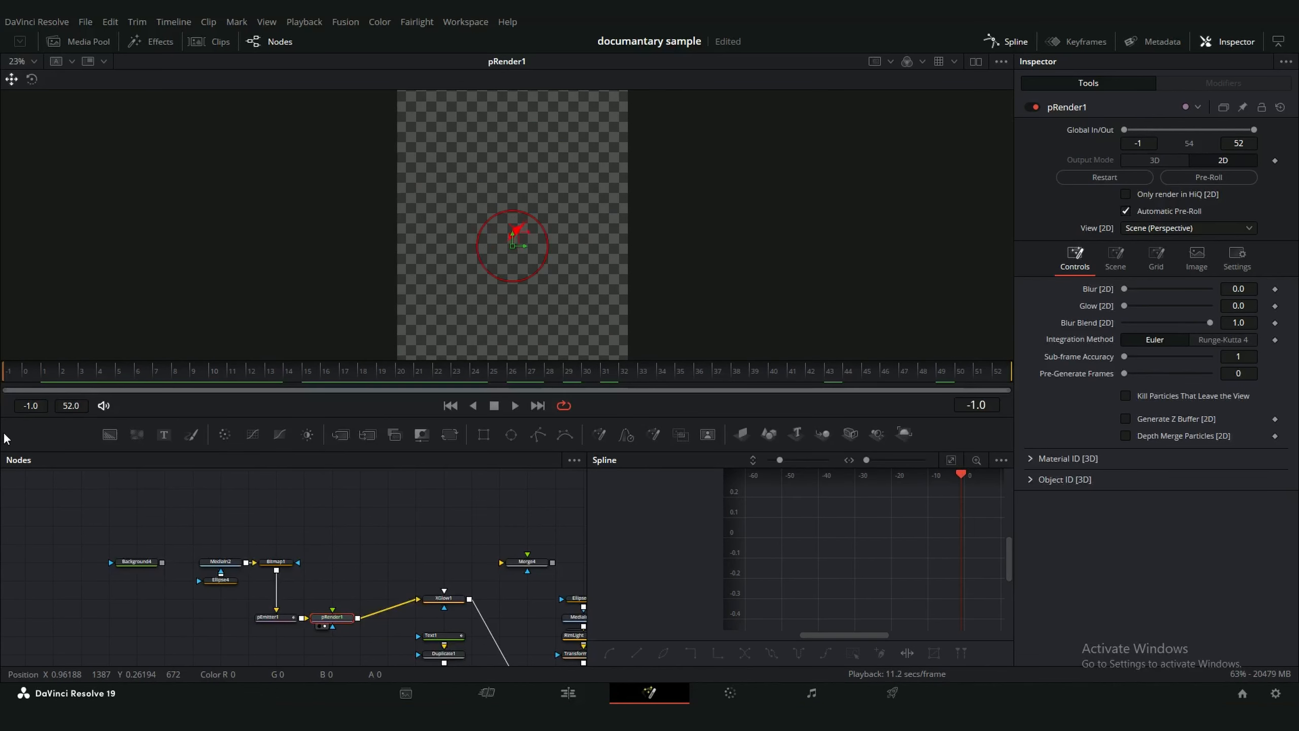
key("space")
left_click(275, 617)
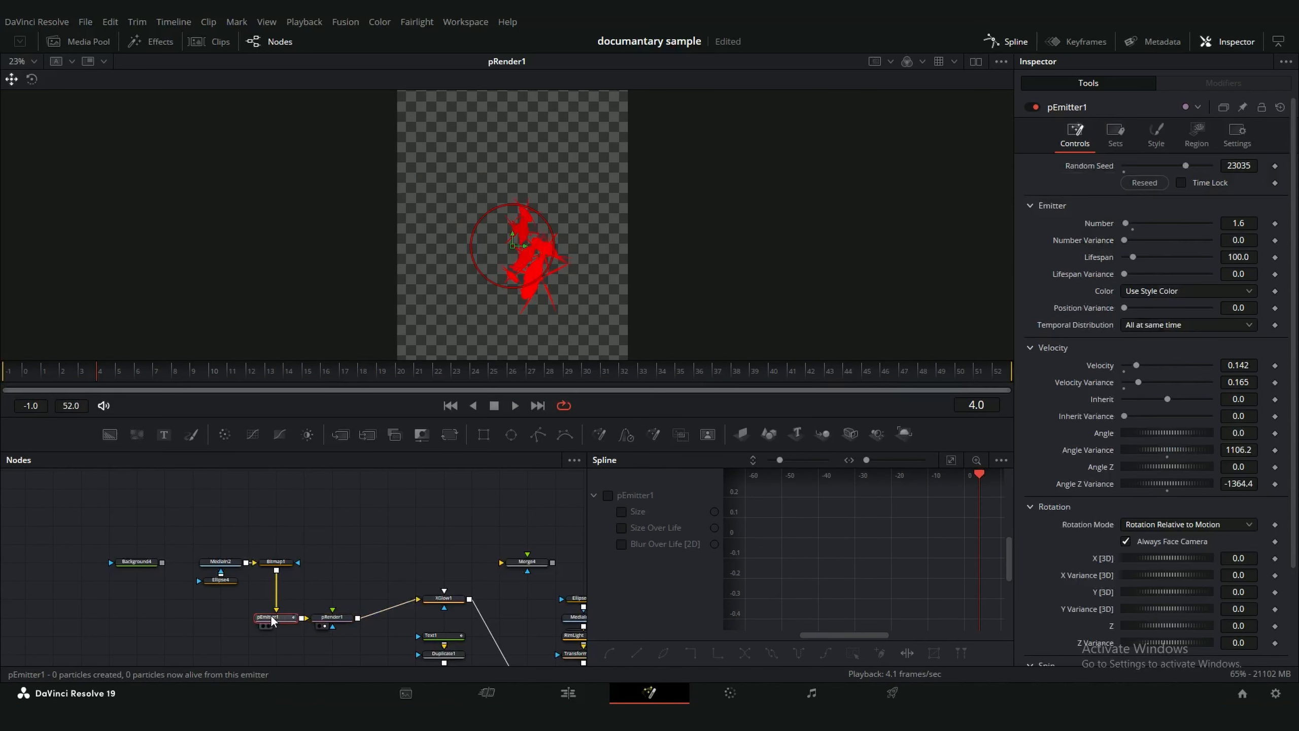
- Move the black stop of pEmitter1's Color Over Life gradient to about 0.18 and scrub the particles to frame 39
left_click(1119, 129)
left_click(1158, 131)
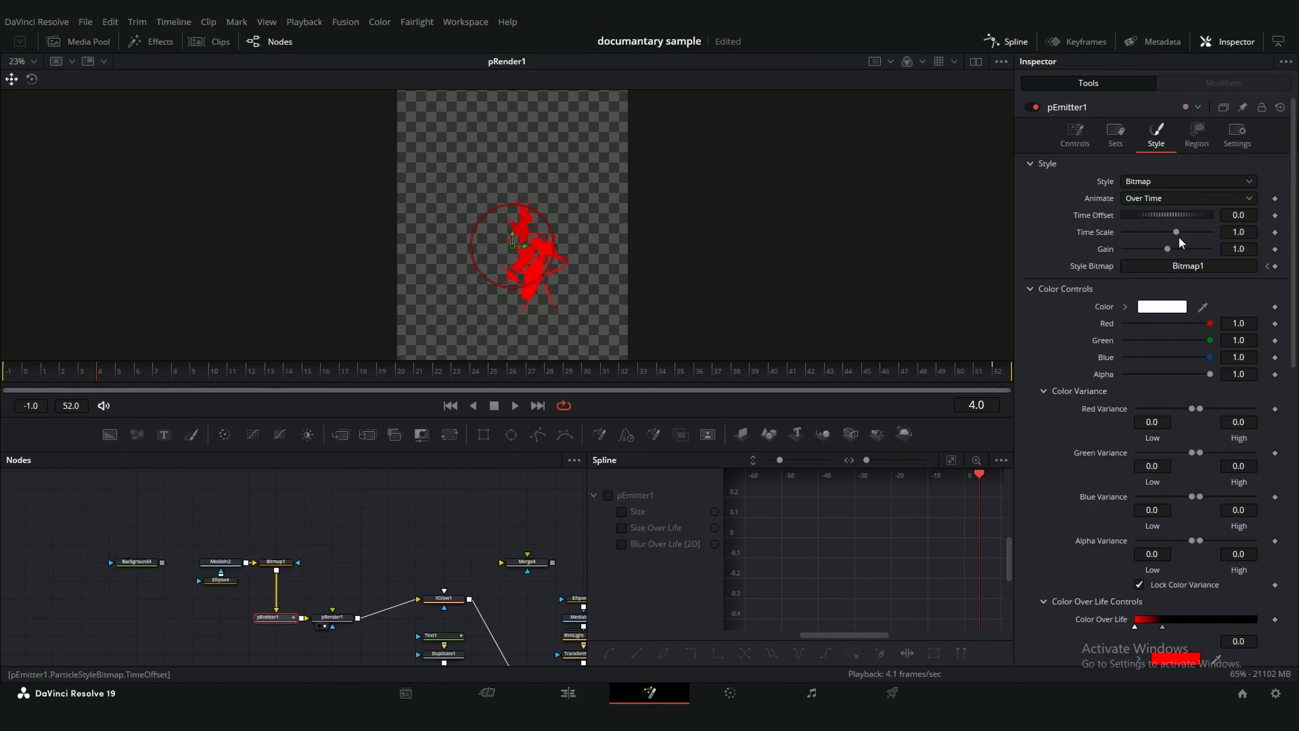
scroll(1176, 246, "down", 10)
scroll(1079, 279, "up", 3)
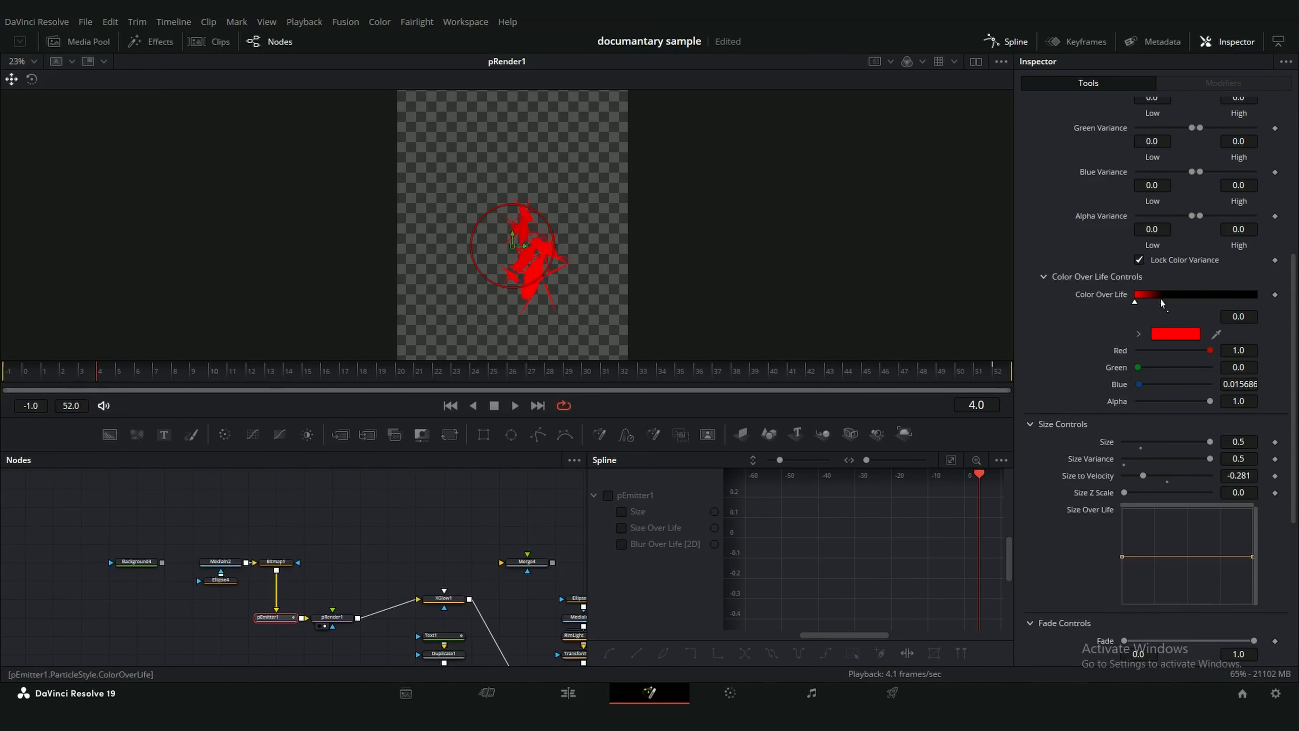
left_click_drag(1184, 302, 1148, 311)
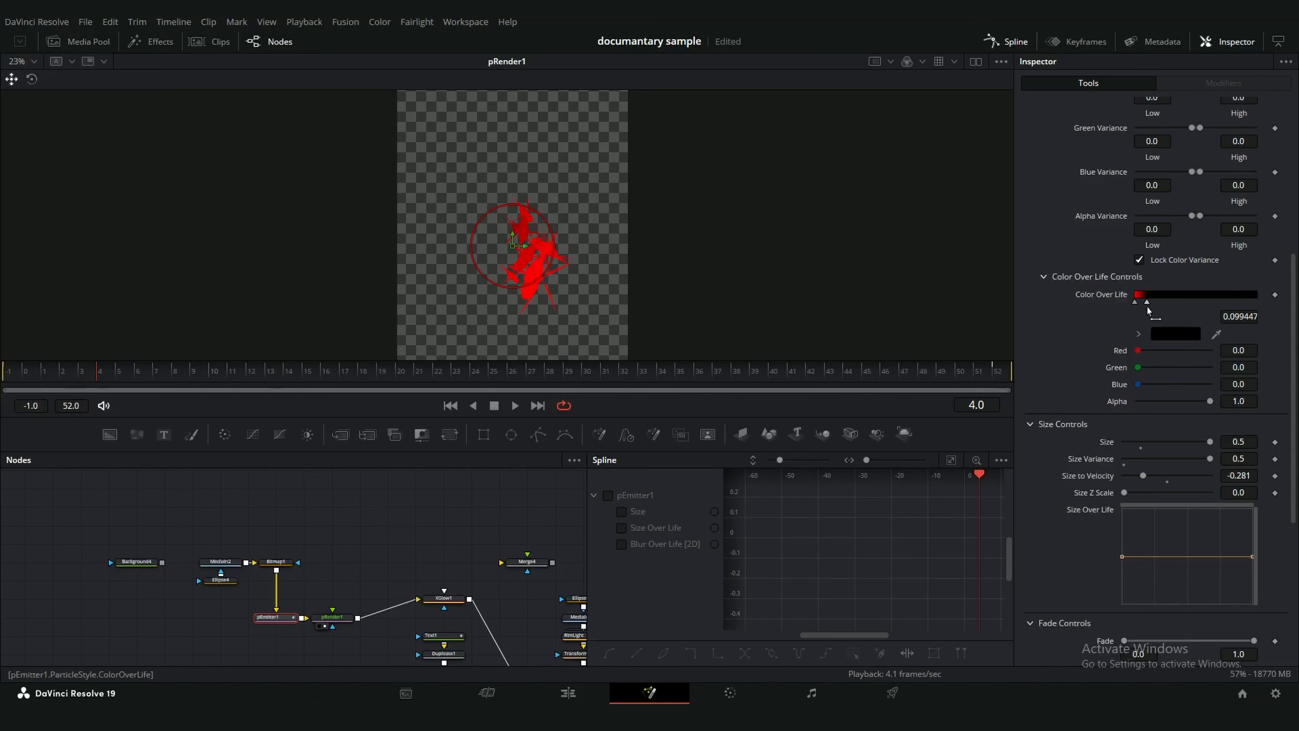
left_click_drag(119, 383, 751, 365)
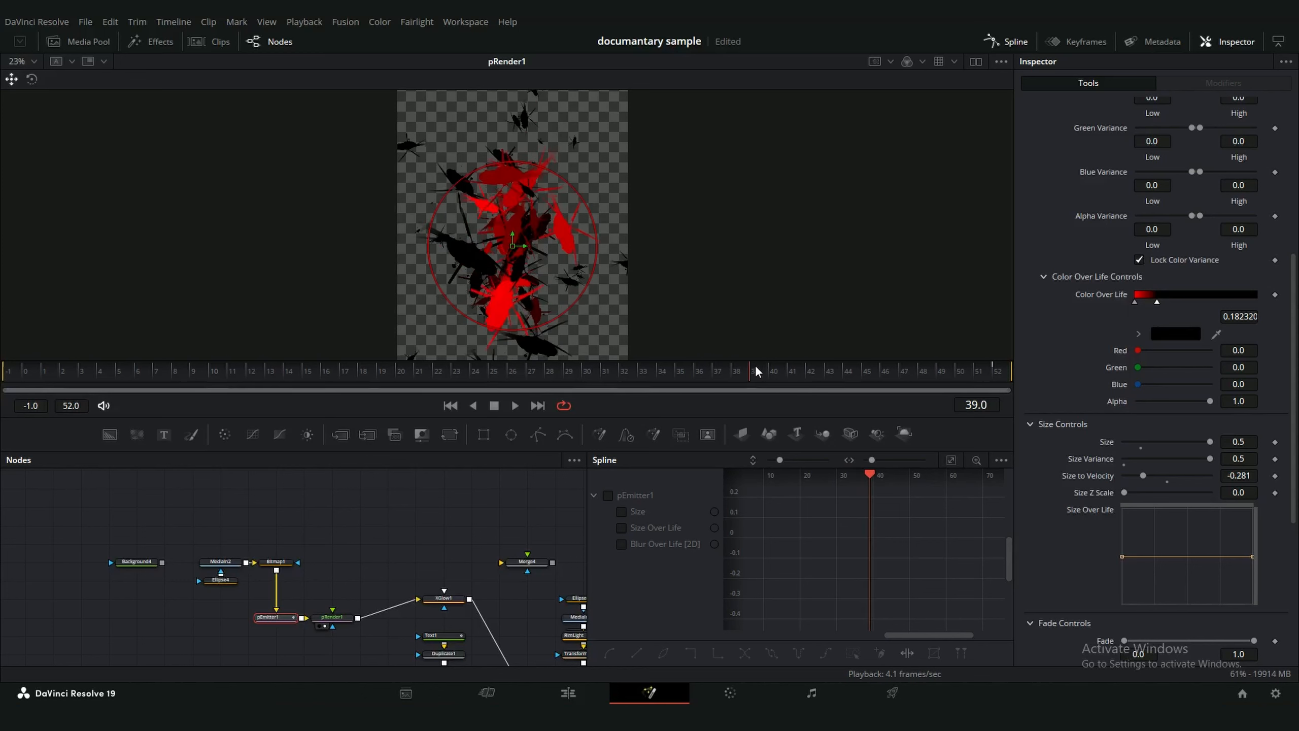
- Review pEmitter1's style and region settings, check the available region shapes, and return to its emitter and velocity settings
scroll(1120, 178, "up", 6)
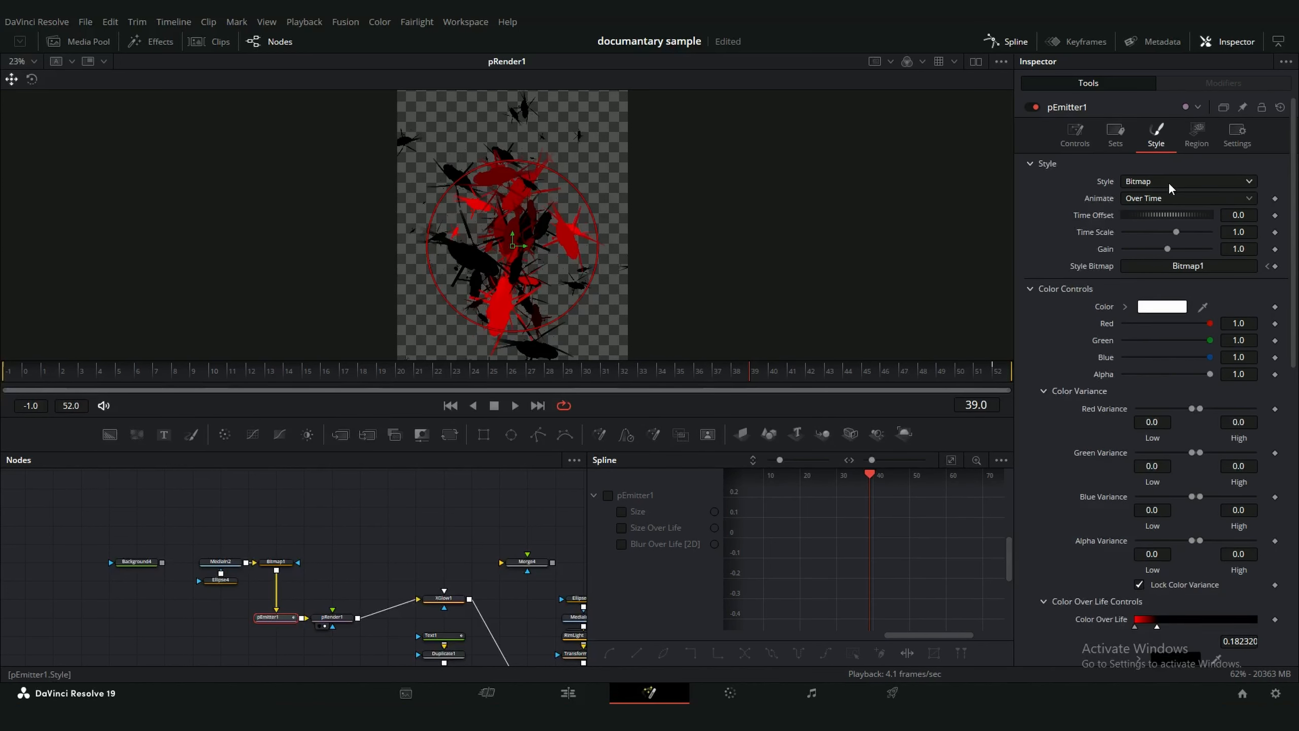
left_click(1195, 134)
left_click(1135, 180)
left_click(1051, 179)
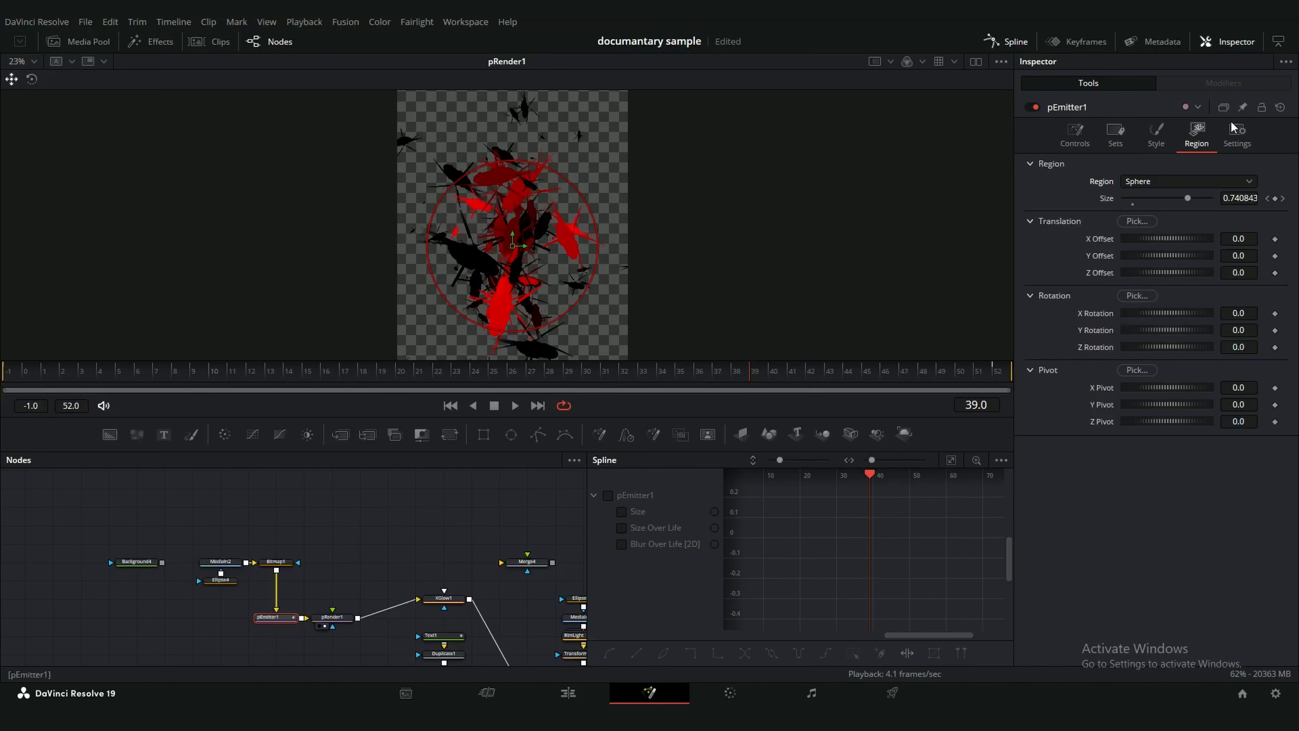
left_click(1075, 134)
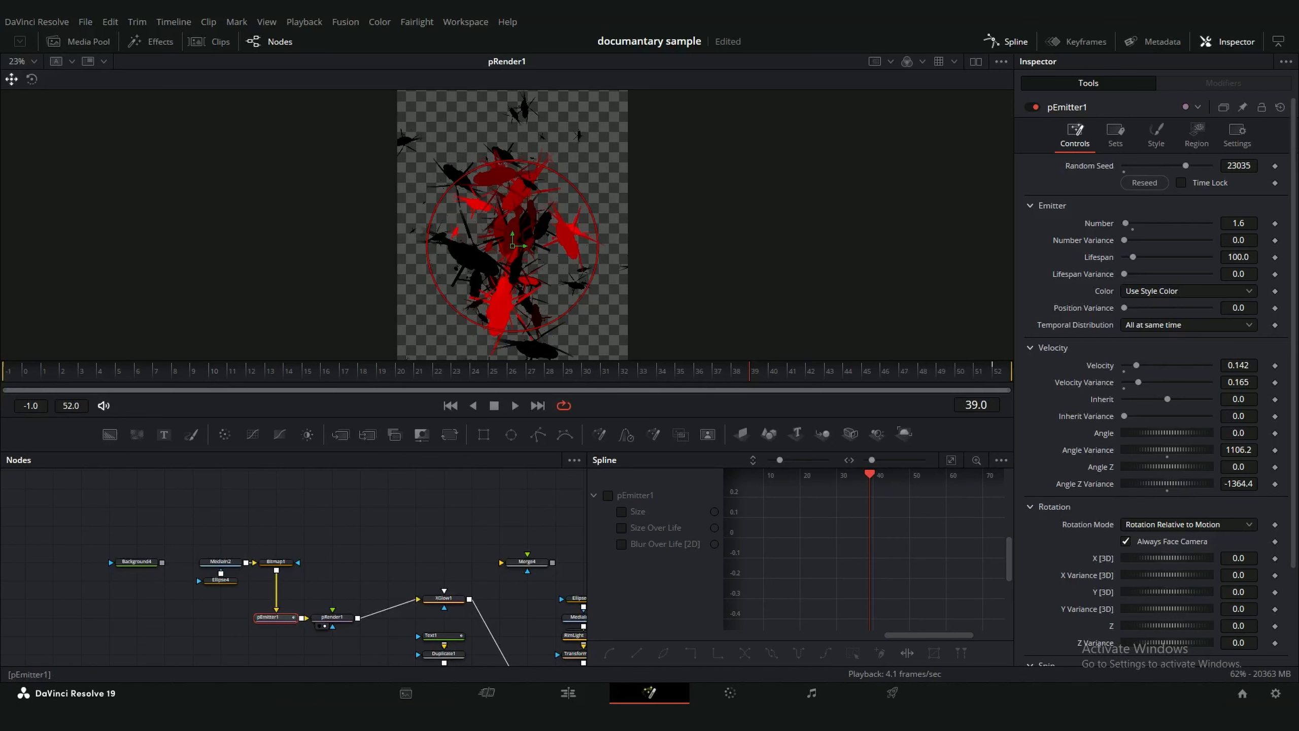
- Show the outputs of the XGlow1 and Merge3 nodes in the viewer in turn
left_click(240, 561)
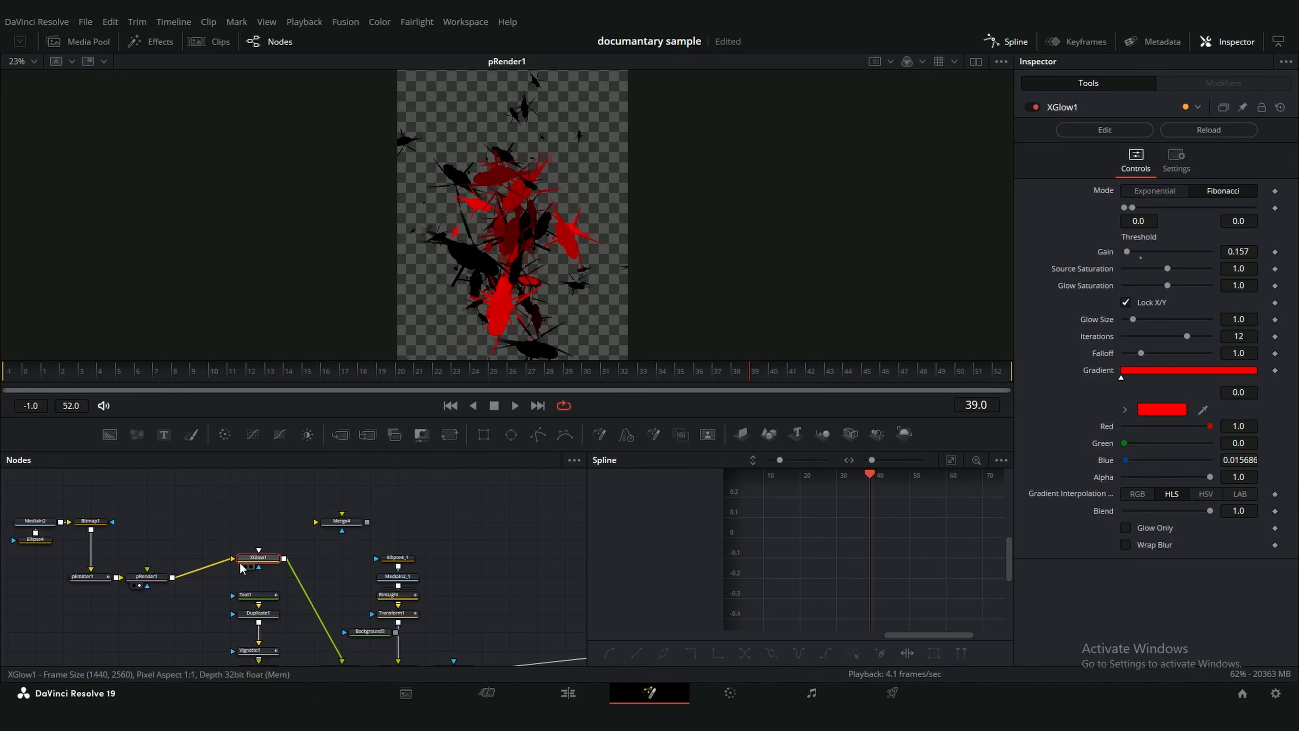
key("2")
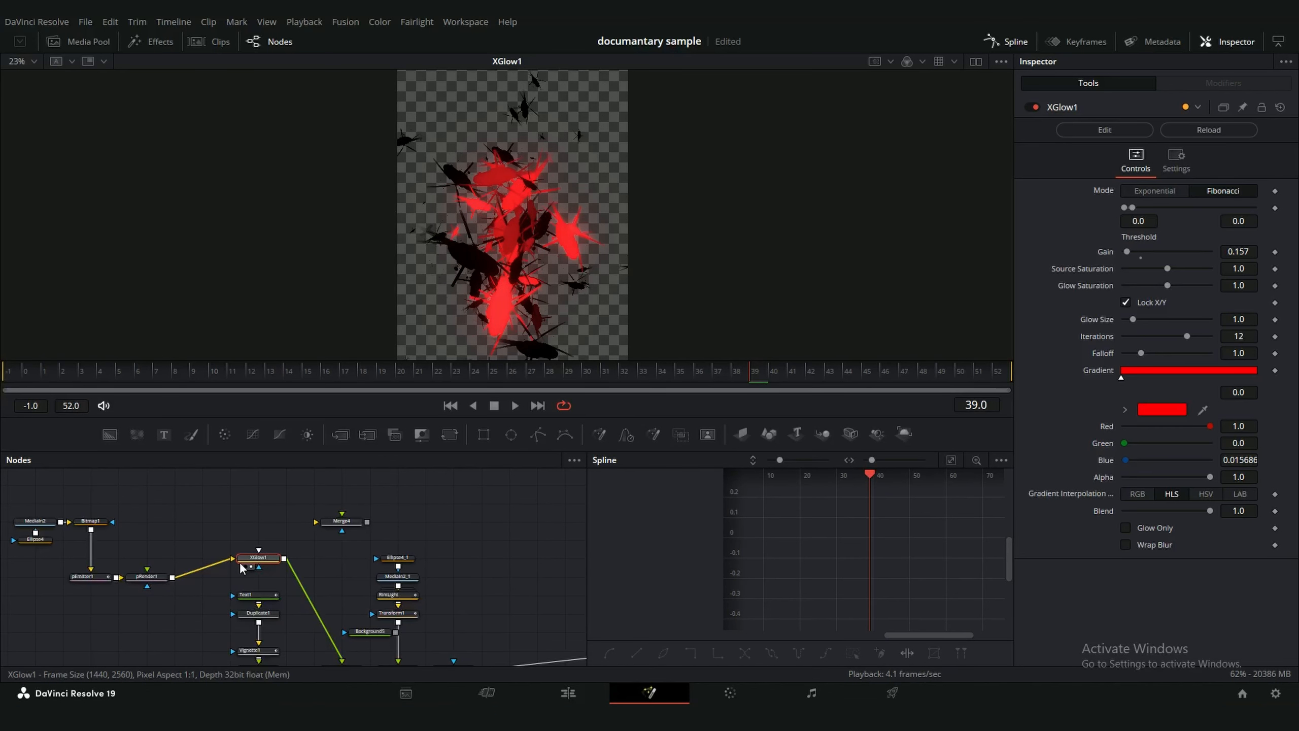
scroll(363, 510, "down", 2)
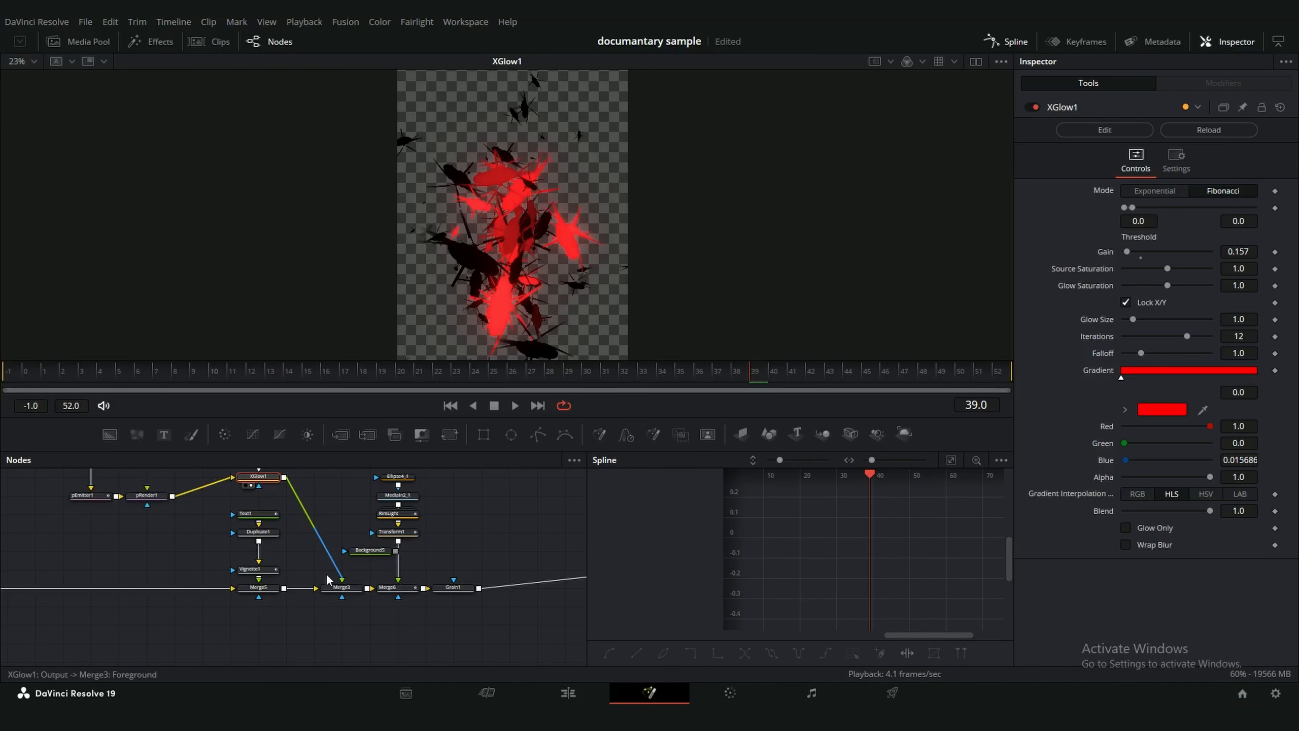
left_click(328, 589)
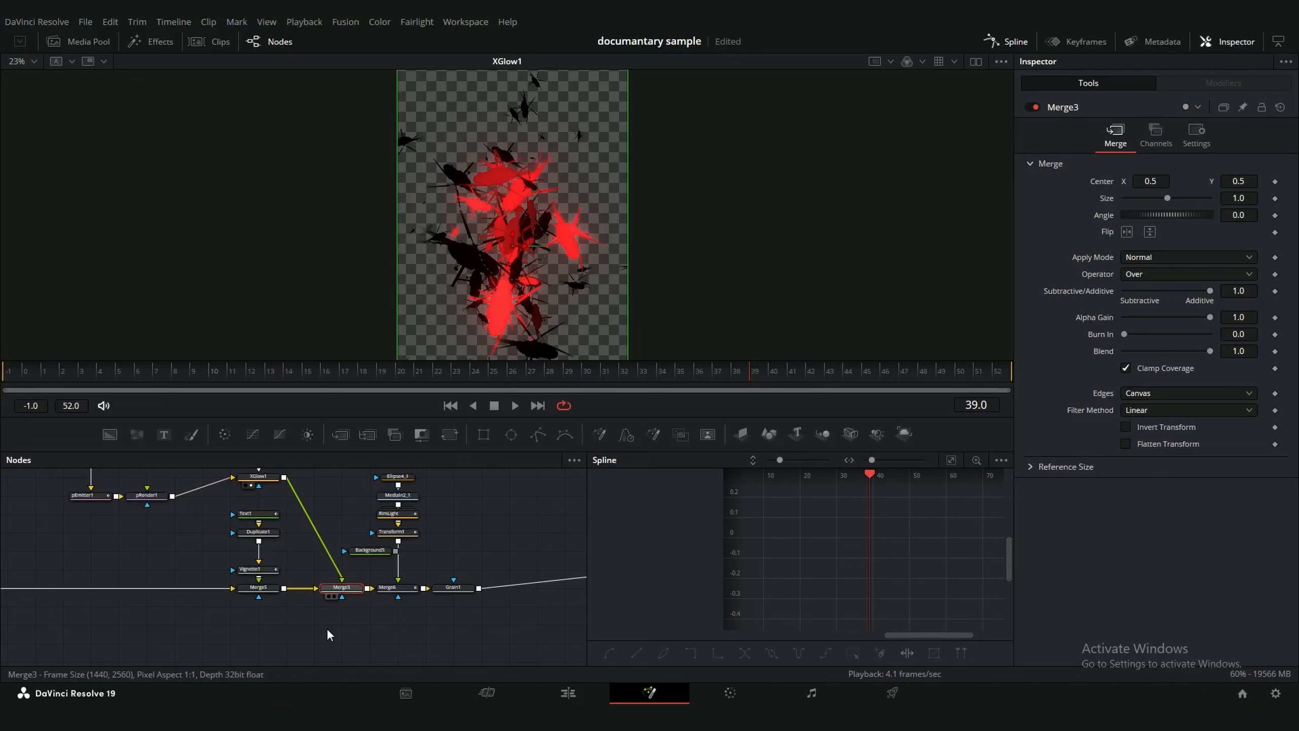
key("2")
scroll(500, 539, "up", 1)
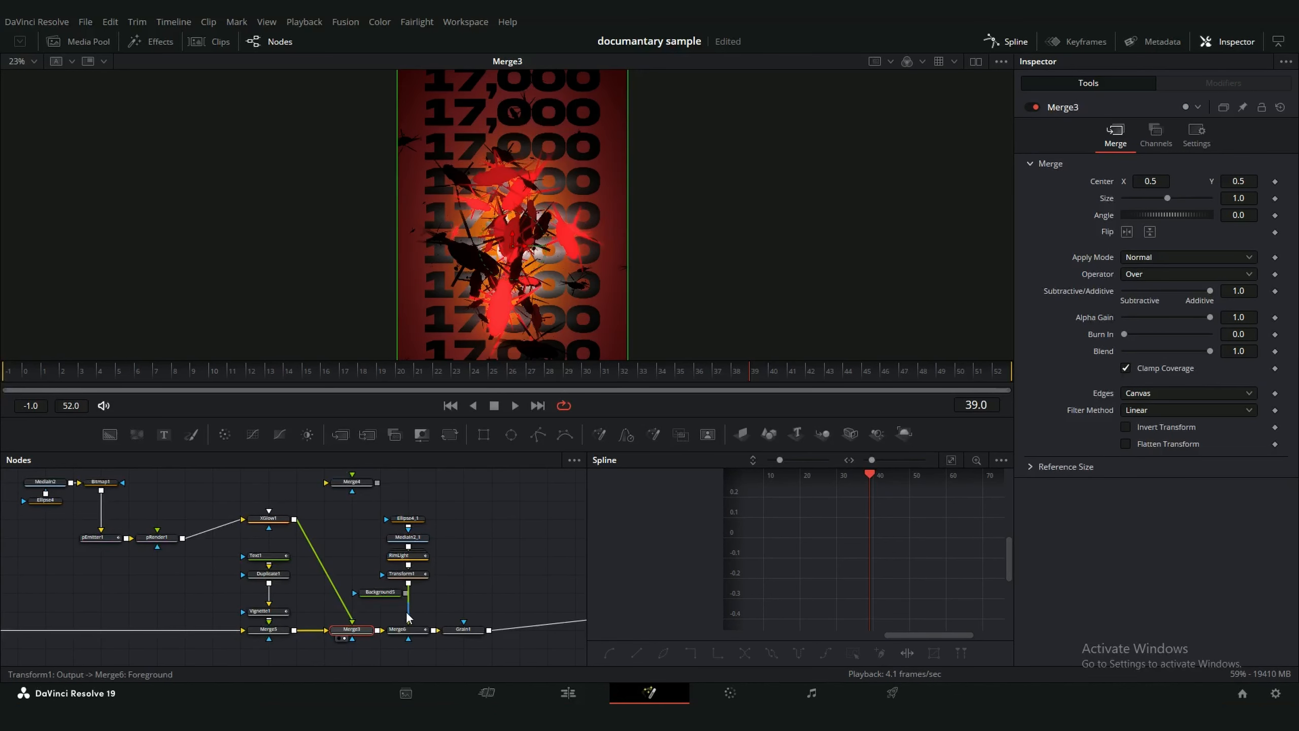
- Scrub the Merge3 composite back to frame 11 and forward to frame 27
left_click_drag(278, 383, 2, 390)
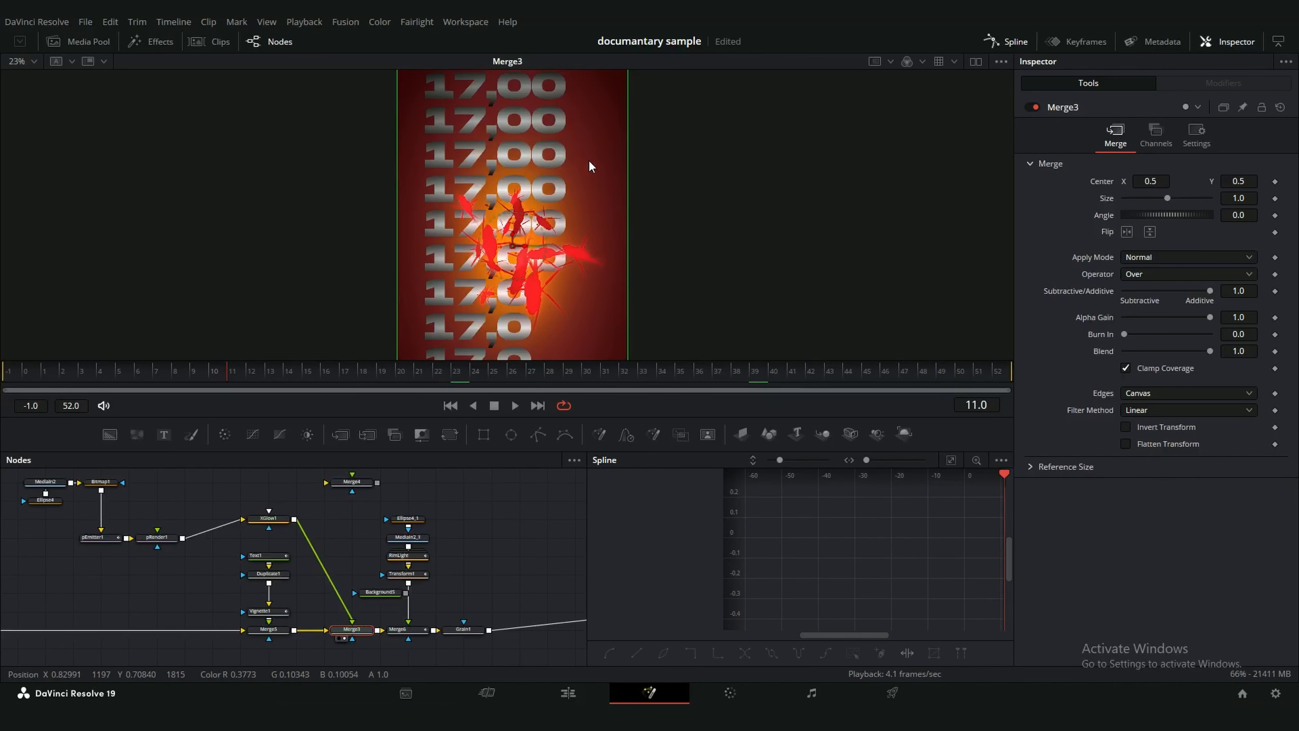
scroll(588, 160, "down", 2)
left_click_drag(247, 367, 491, 382)
scroll(485, 591, "up", 3)
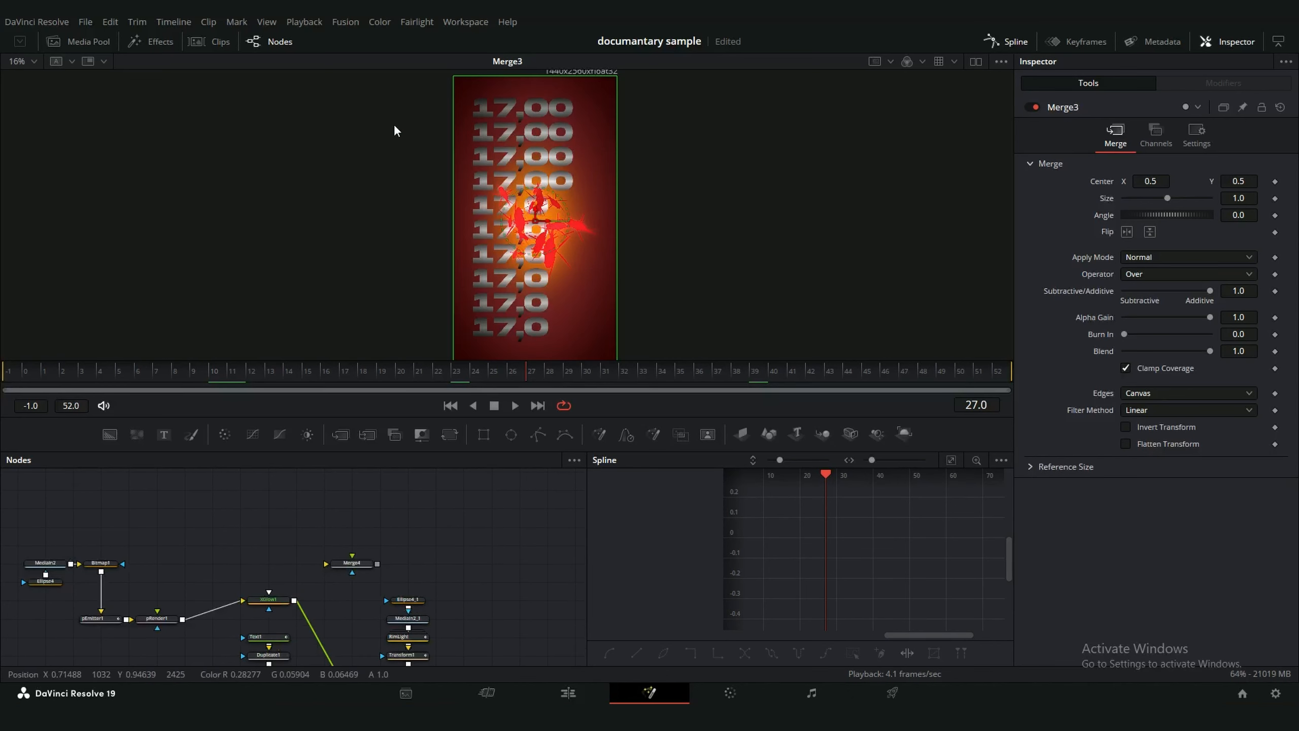
scroll(409, 596, "down", 3)
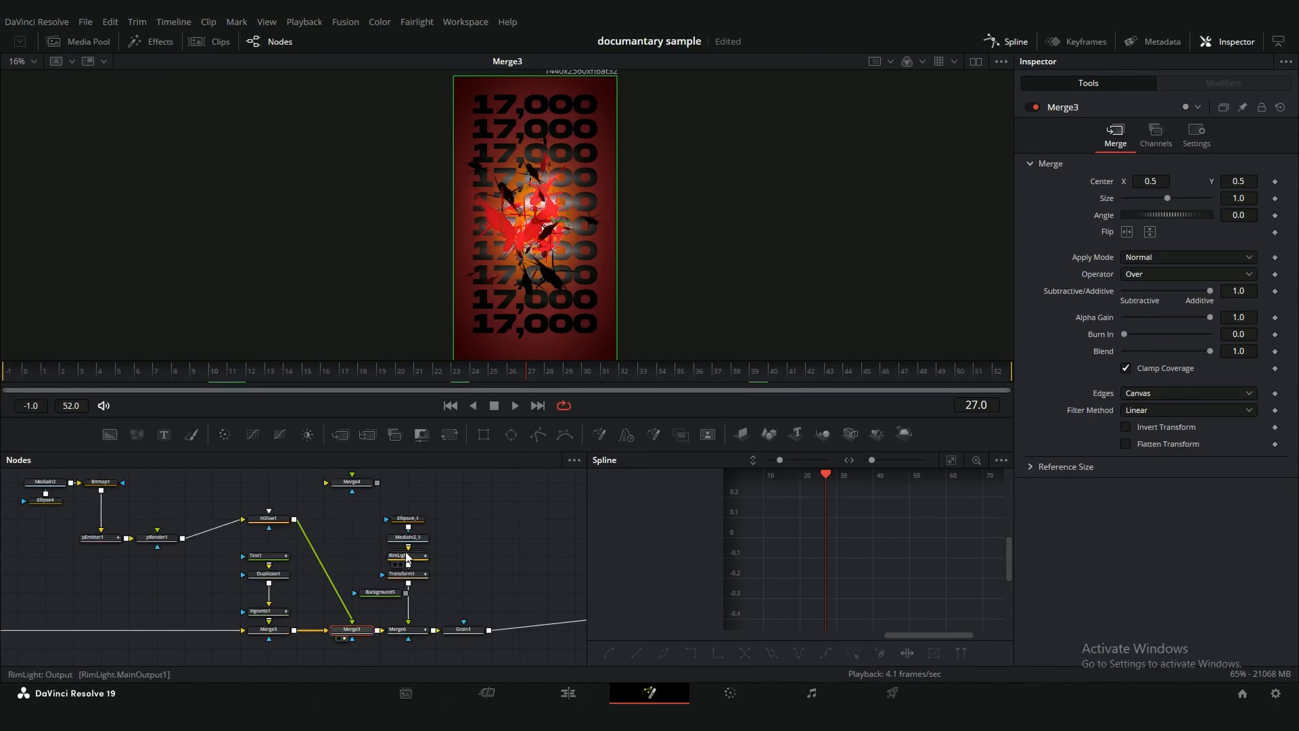
- Show the Ellipse4_1, MediaIn2_1 and RimLight nodes in the viewer one after another
left_click(408, 519)
key("1")
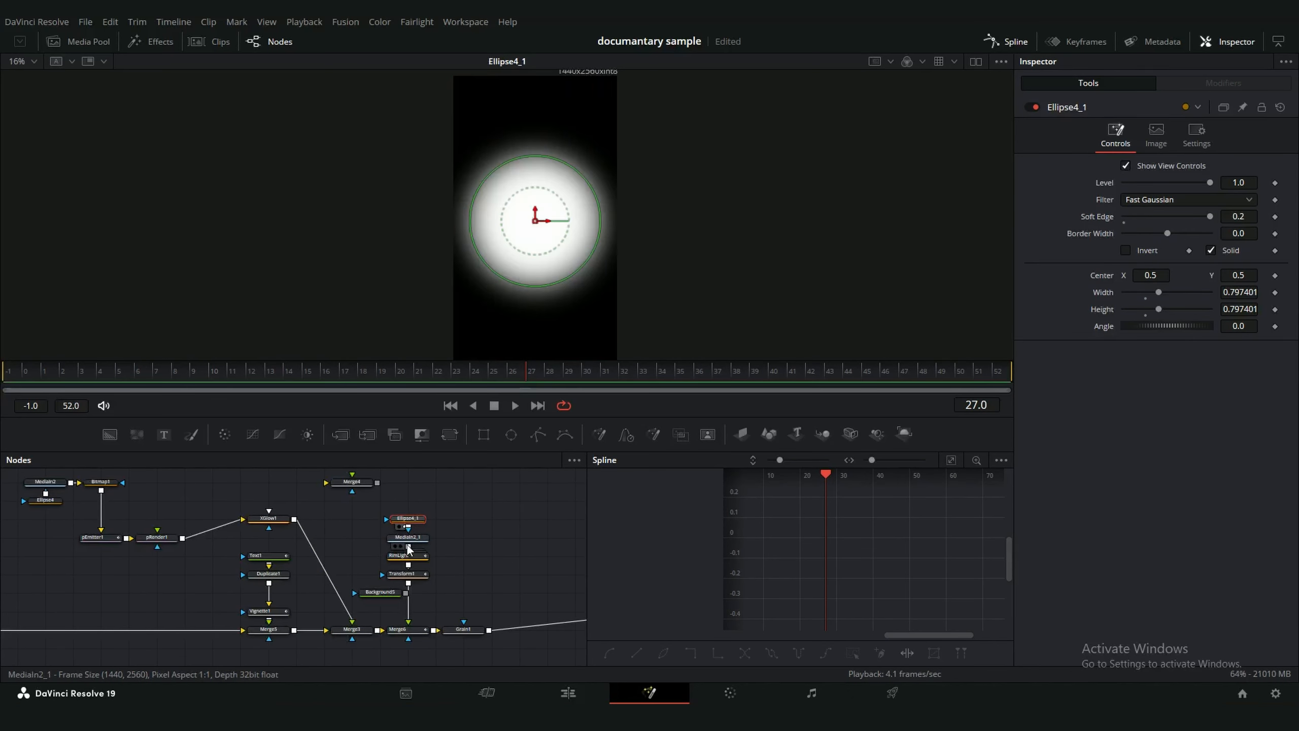
left_click(401, 538)
key("1")
left_click(399, 556)
scroll(588, 190, "up", 1)
scroll(589, 193, "down", 1)
key("1")
- Select the Transform1 node briefly, then examine the RimLight node's light and color settings on the helicopter
left_click(405, 574)
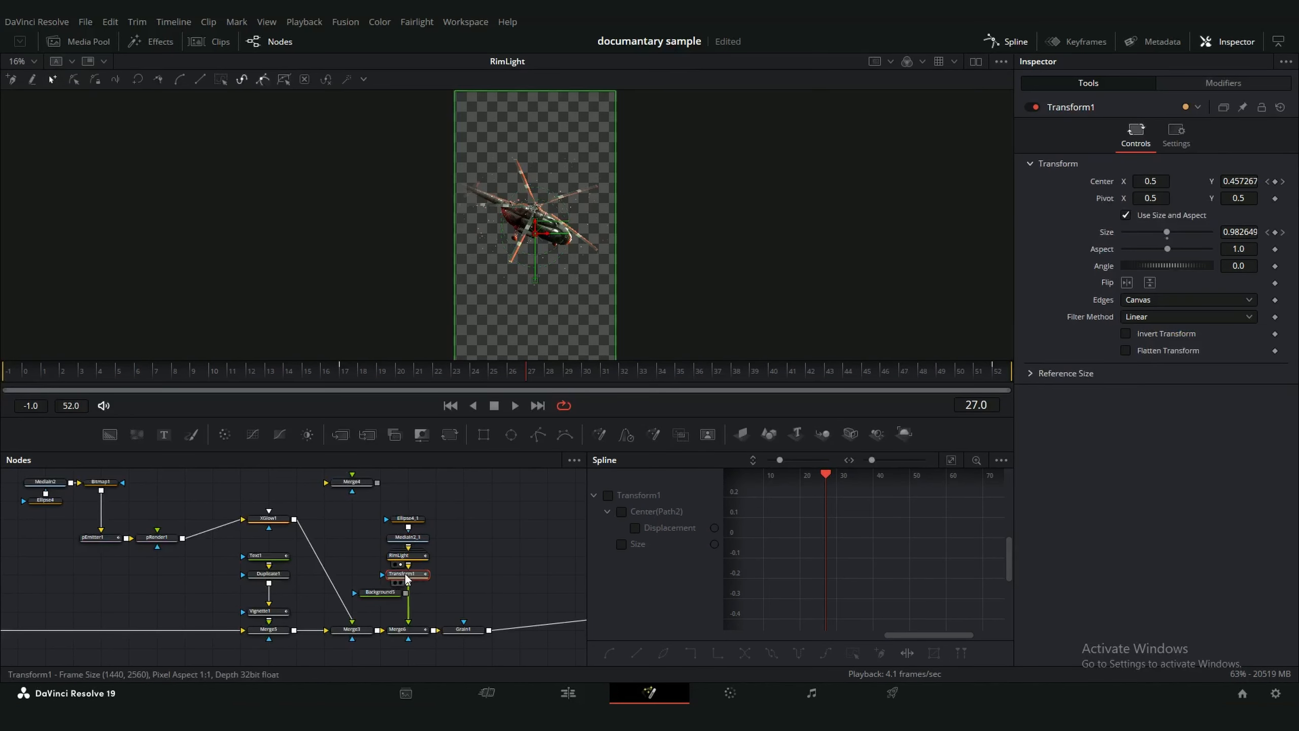
left_click(405, 558)
scroll(566, 188, "up", 1)
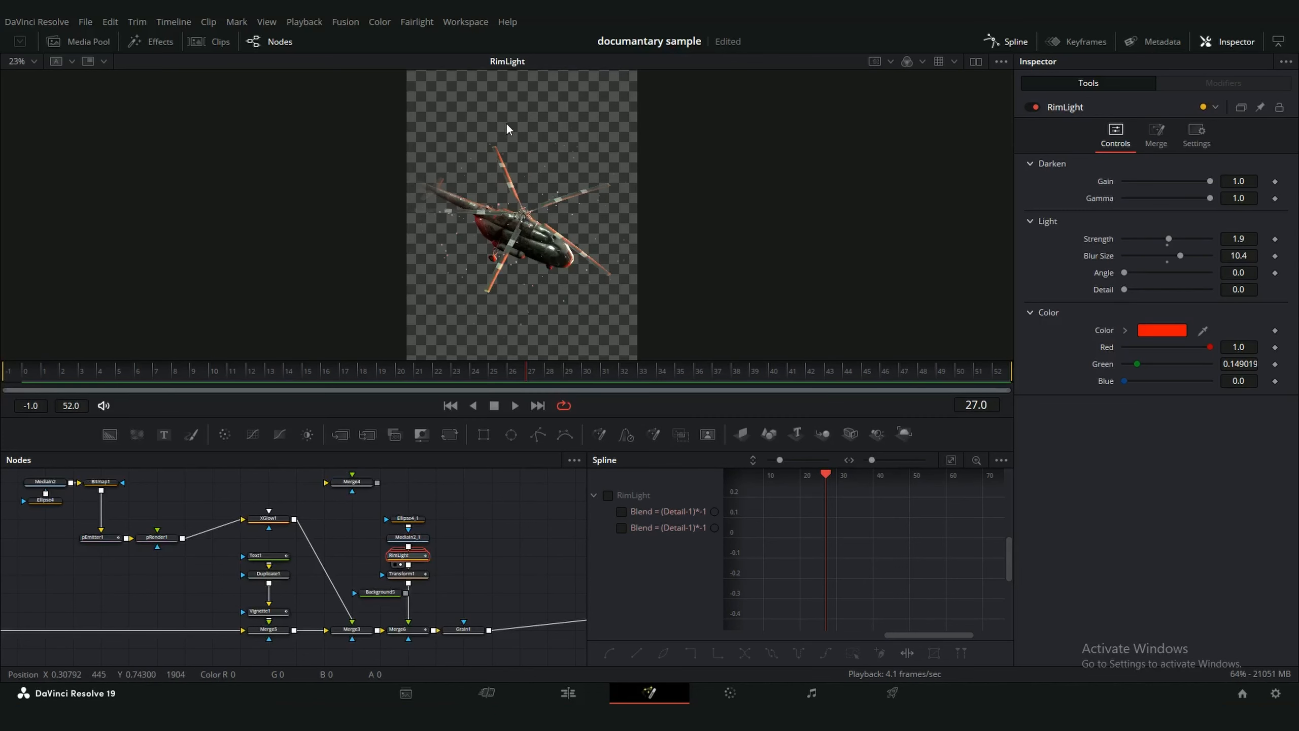
- Show Transform1 in the viewer and scrub the helicopter's position and size animation, stopping at frame 17
left_click(406, 575)
left_click_drag(466, 582, 414, 579)
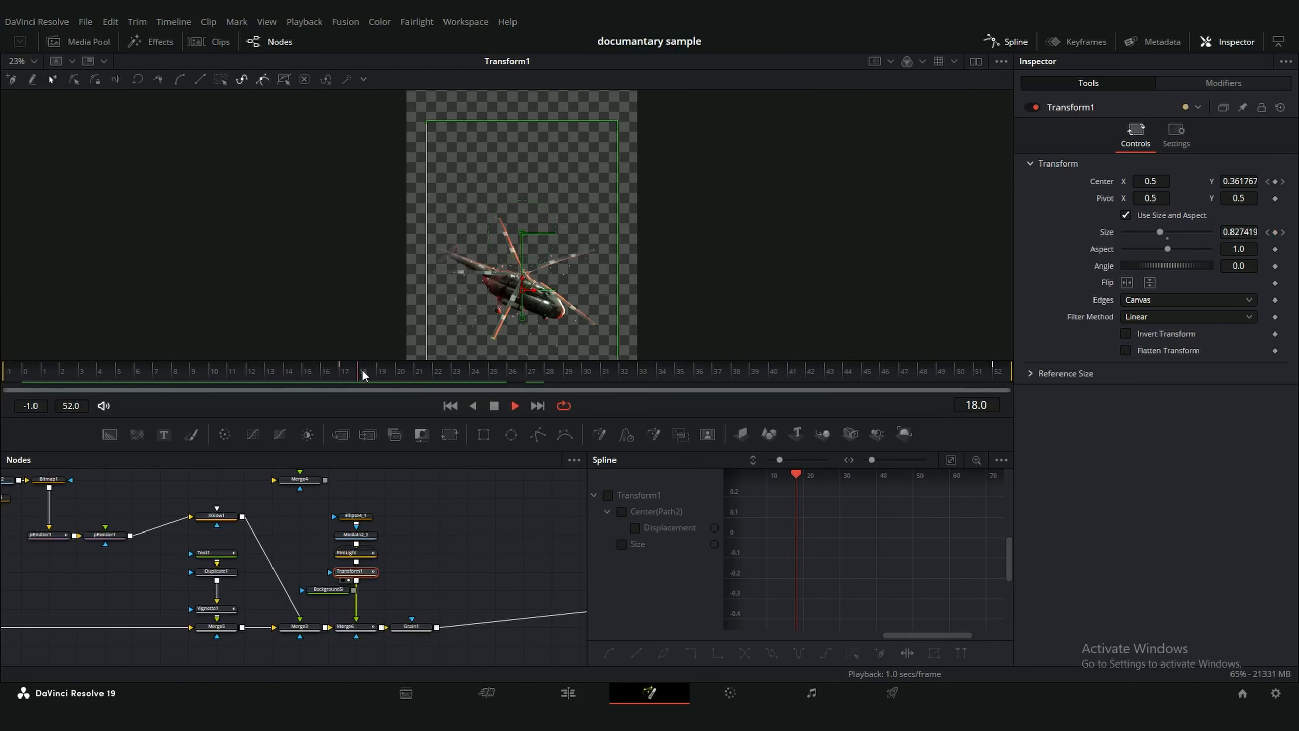
left_click_drag(447, 367, 329, 386)
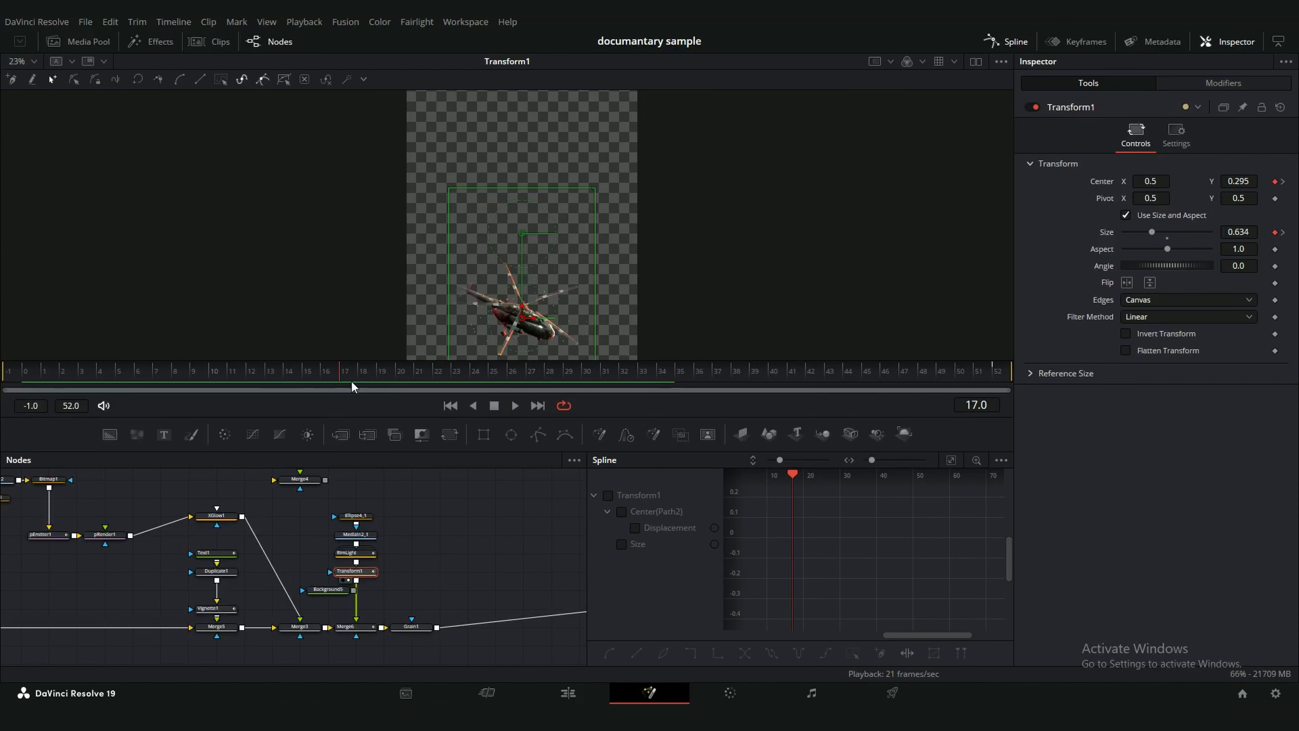
scroll(680, 245, "down", 2)
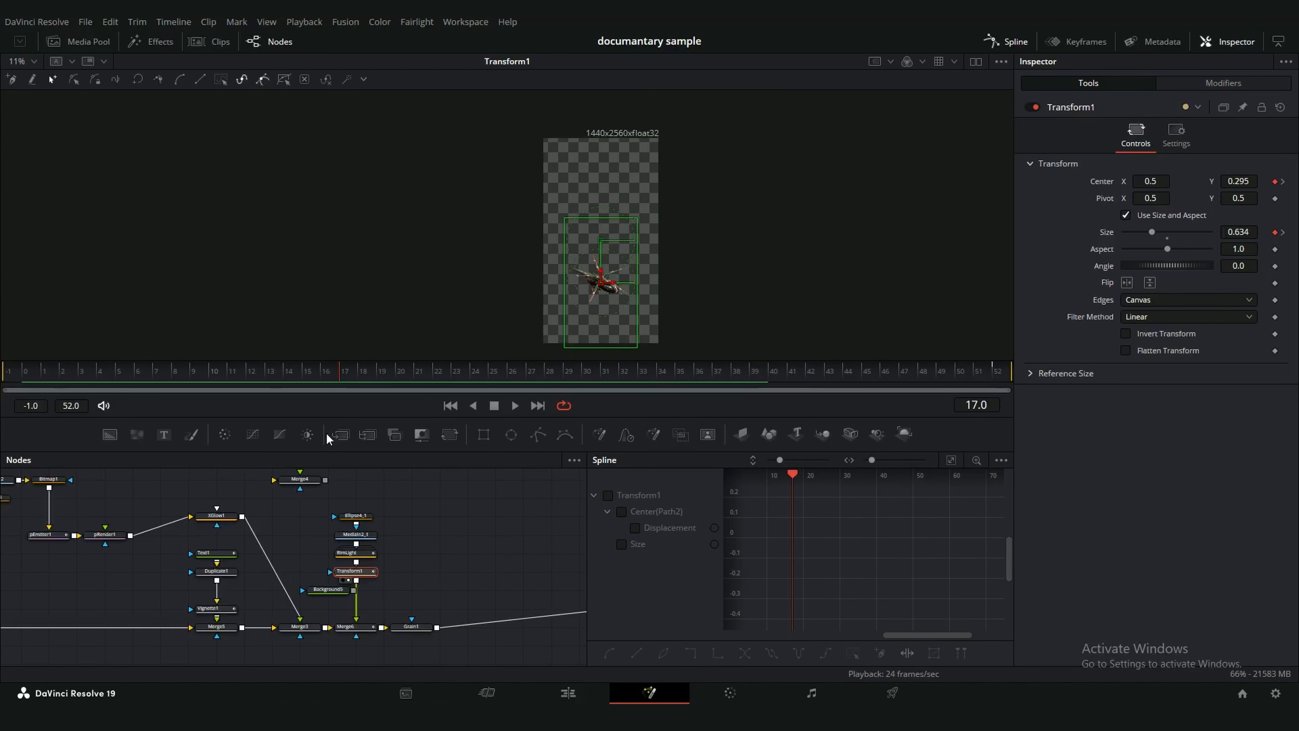
- Check Merge6's Blend keyframe at frame 16, view its output and scrub through the helicopter's fade-in, stopping at frame 19
left_click(352, 627)
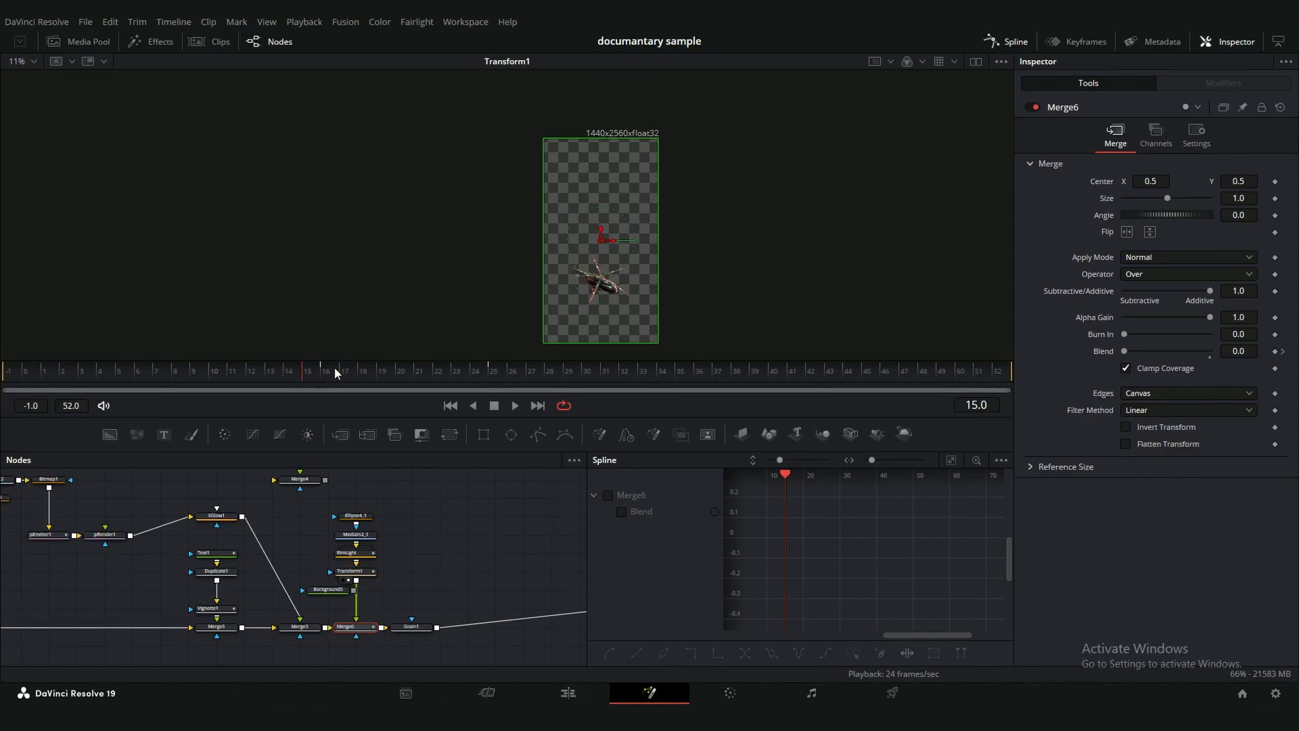
mouse_move(328, 367)
left_mouse_down()
mouse_move(490, 354)
mouse_move(327, 363)
left_mouse_up()
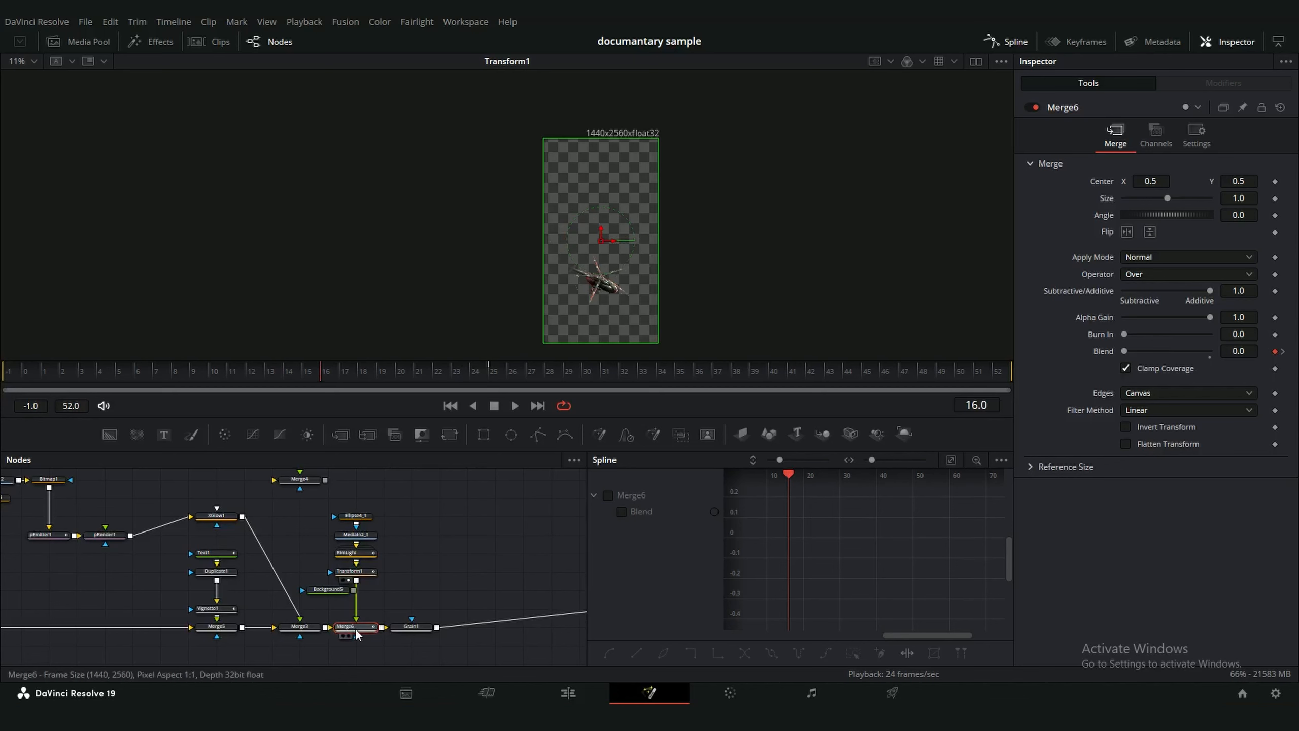
key("2")
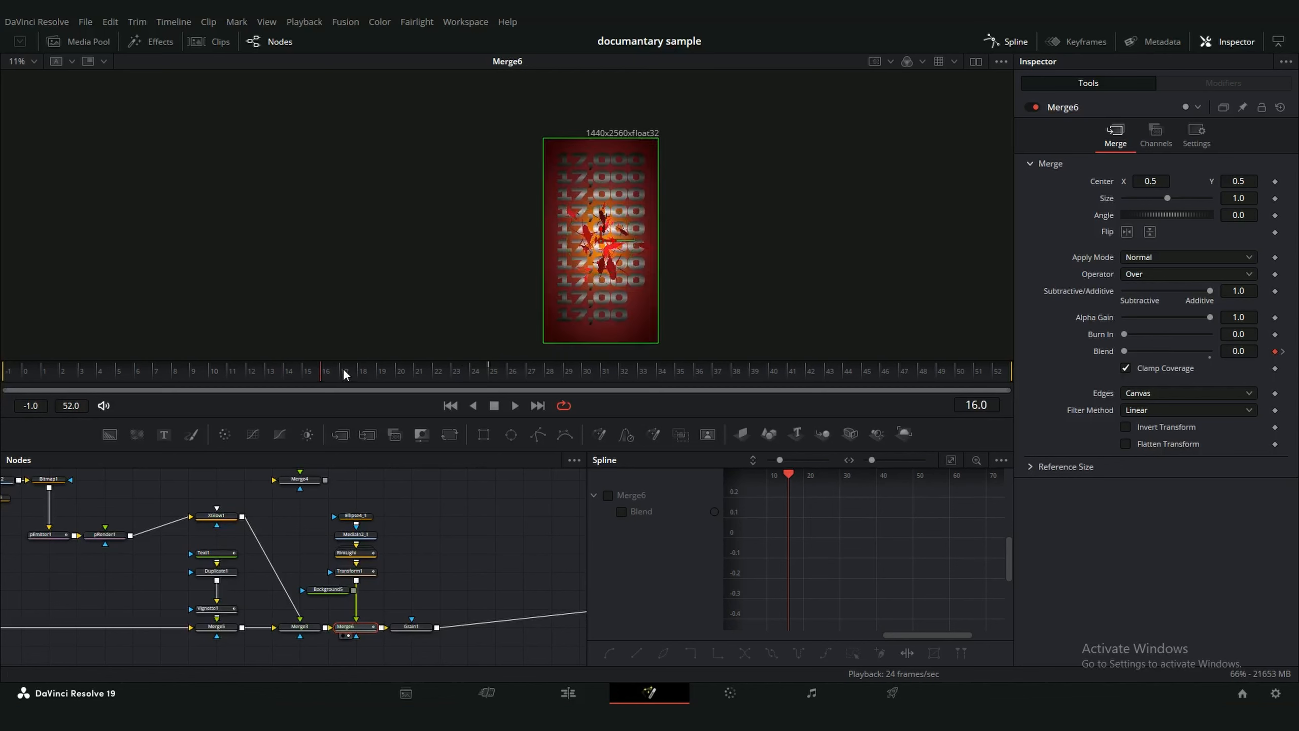
left_click_drag(342, 368, 565, 373)
scroll(635, 298, "up", 2)
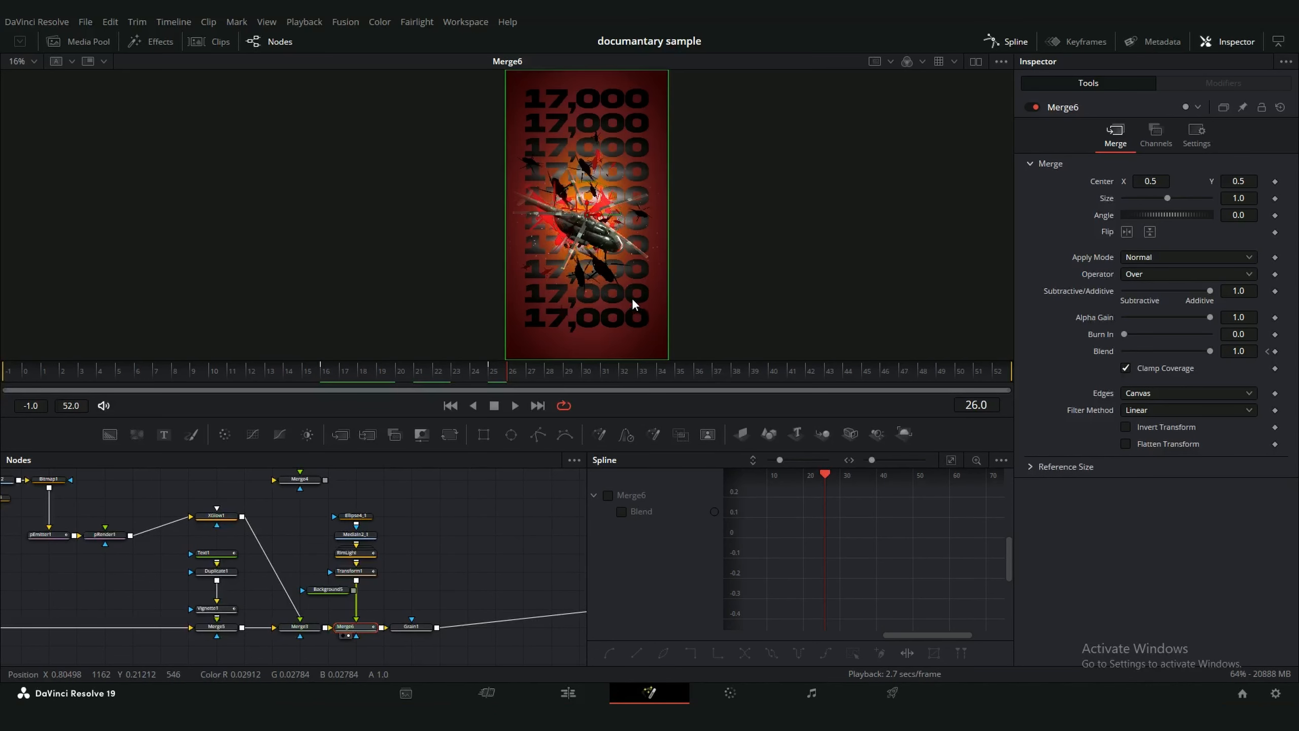
left_click(467, 373)
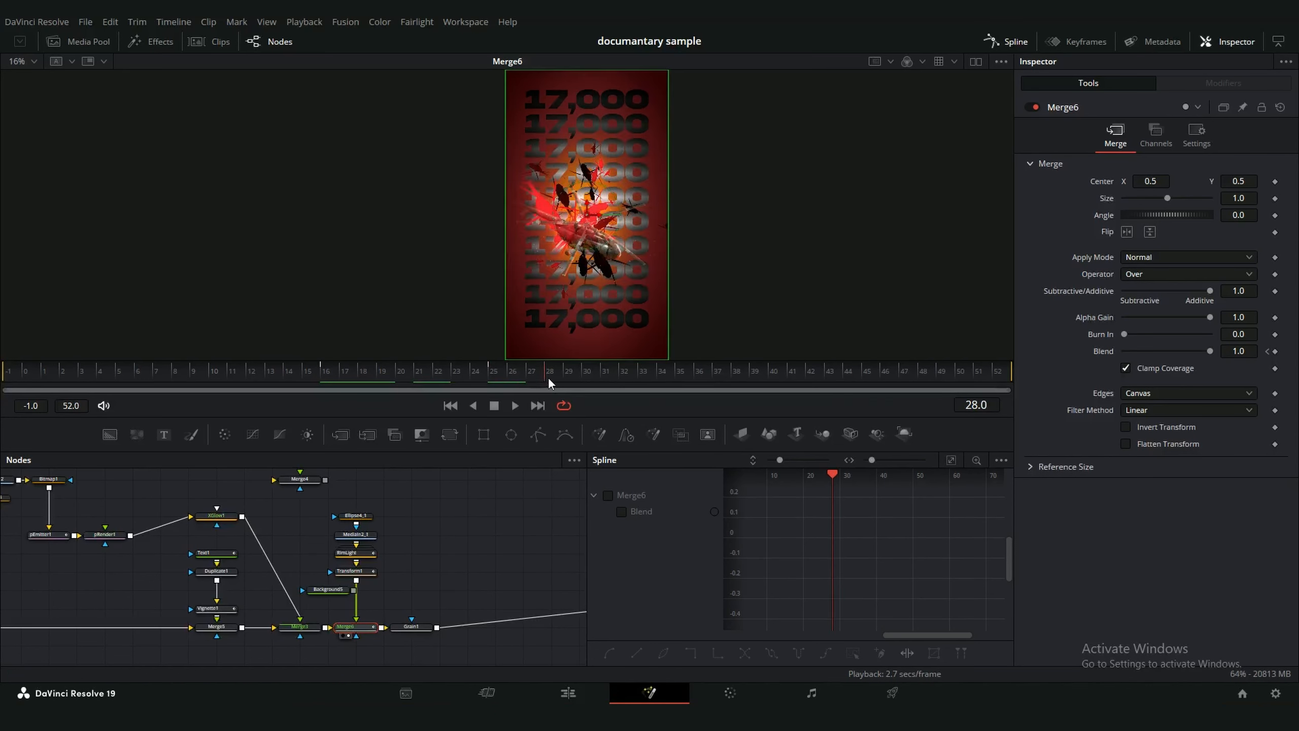
left_click(382, 371)
- Show the Grain1 output in the viewer and move the Grain1 node farther from Merge6 towards MediaOut1
left_click(408, 627)
key("2")
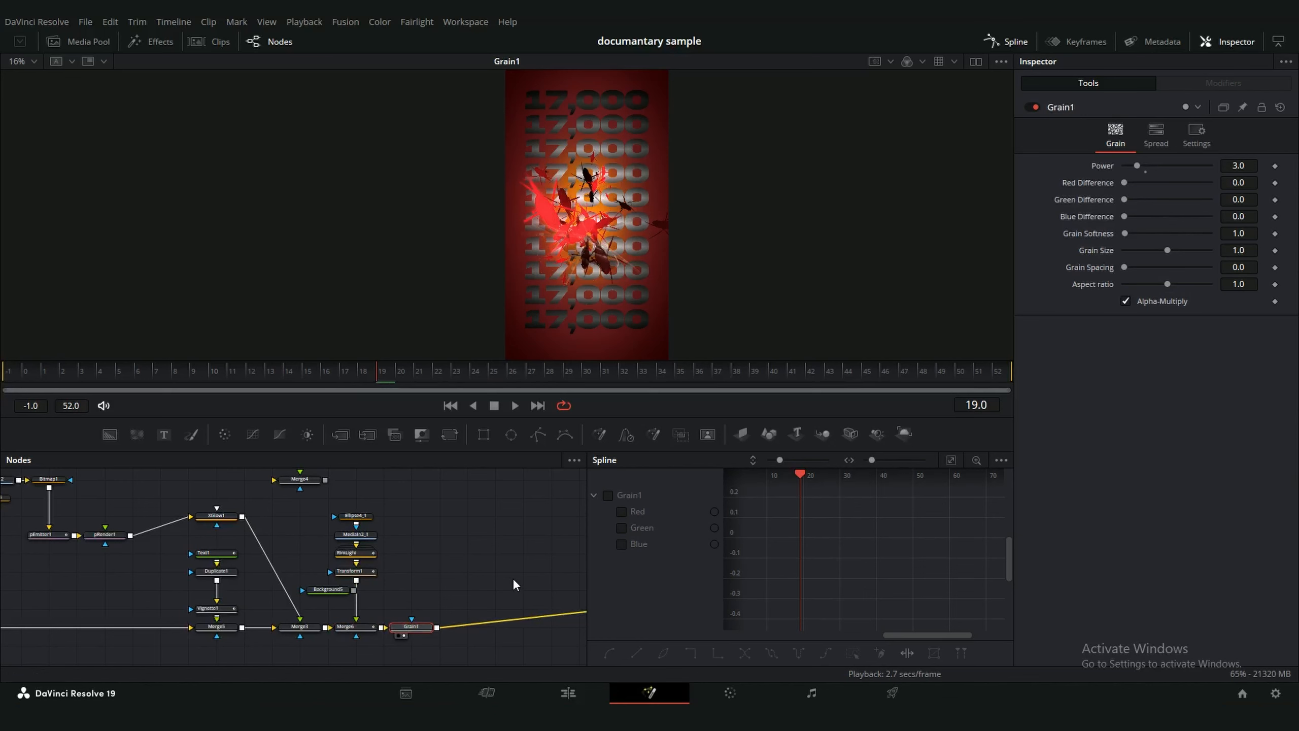
left_click_drag(513, 579, 410, 578)
left_click_drag(315, 626, 344, 613)
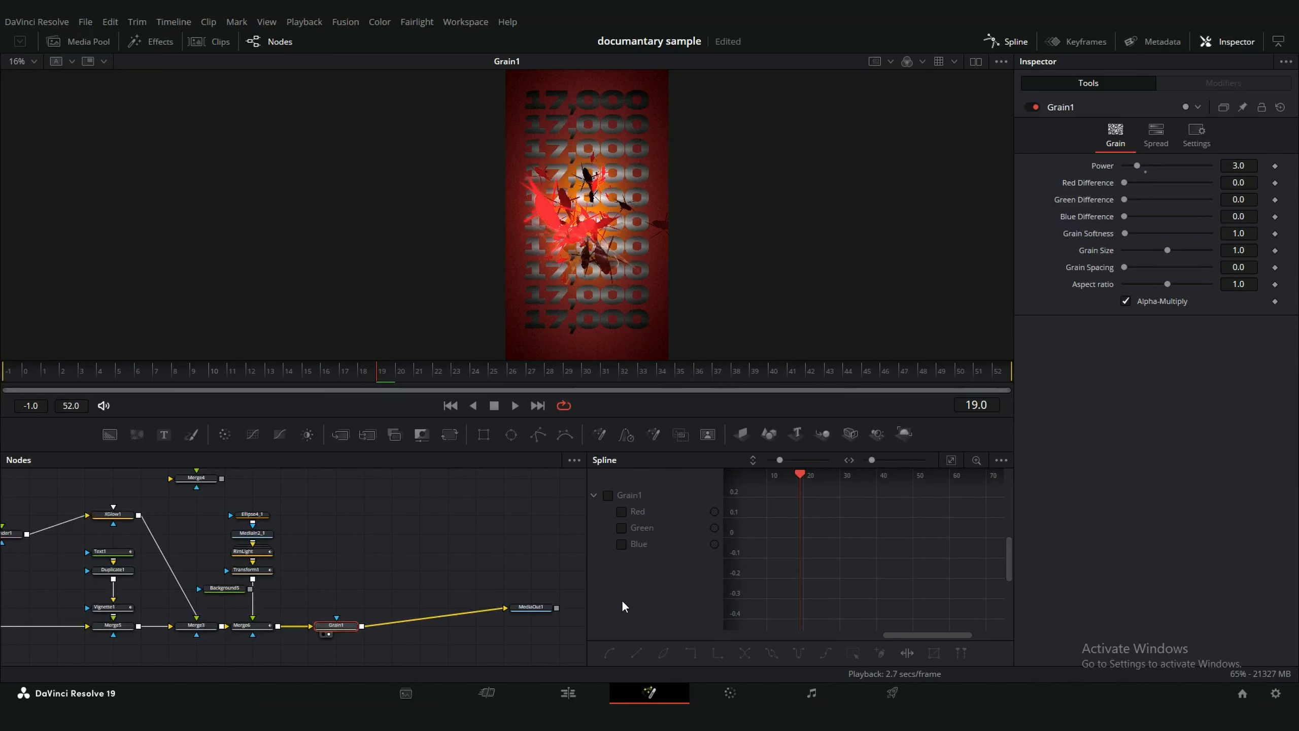
- Return to the Edit page timeline, select the stockcc clip on Video 6 and scrub to 01:00:12:09
left_click(587, 694)
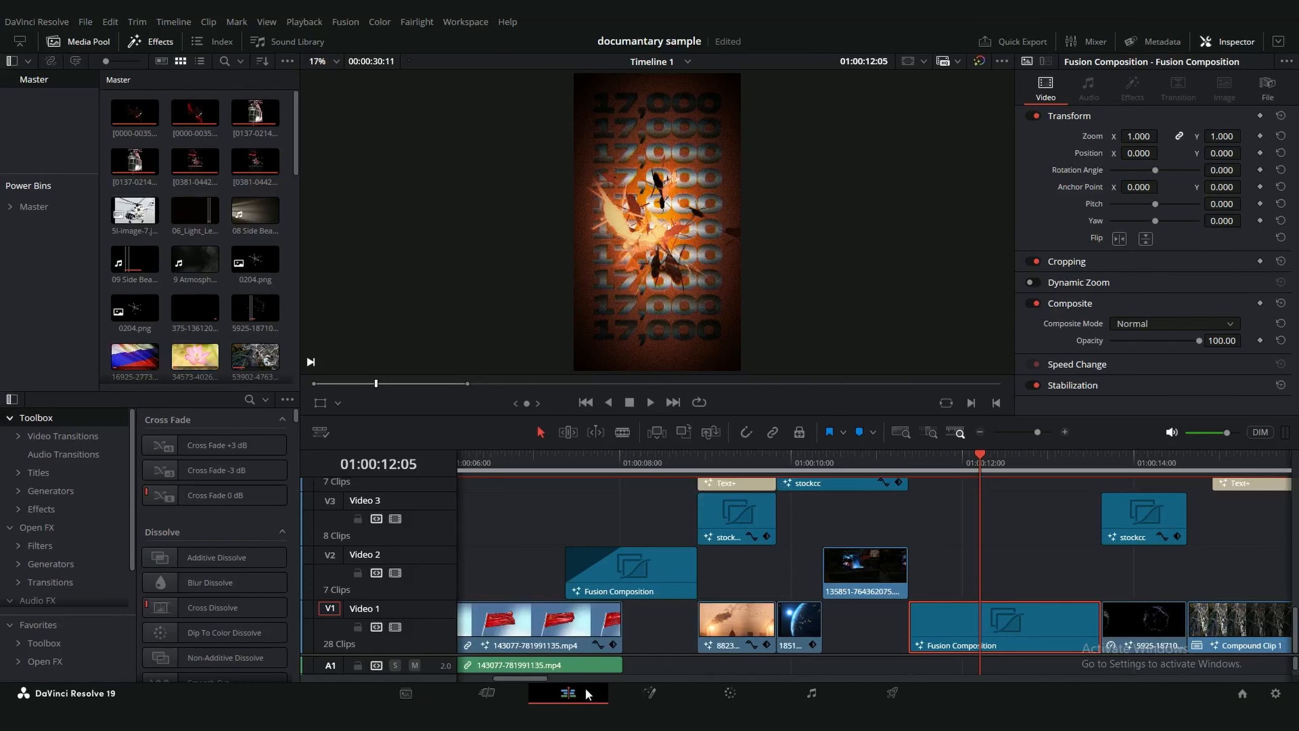
scroll(947, 549, "up", 5)
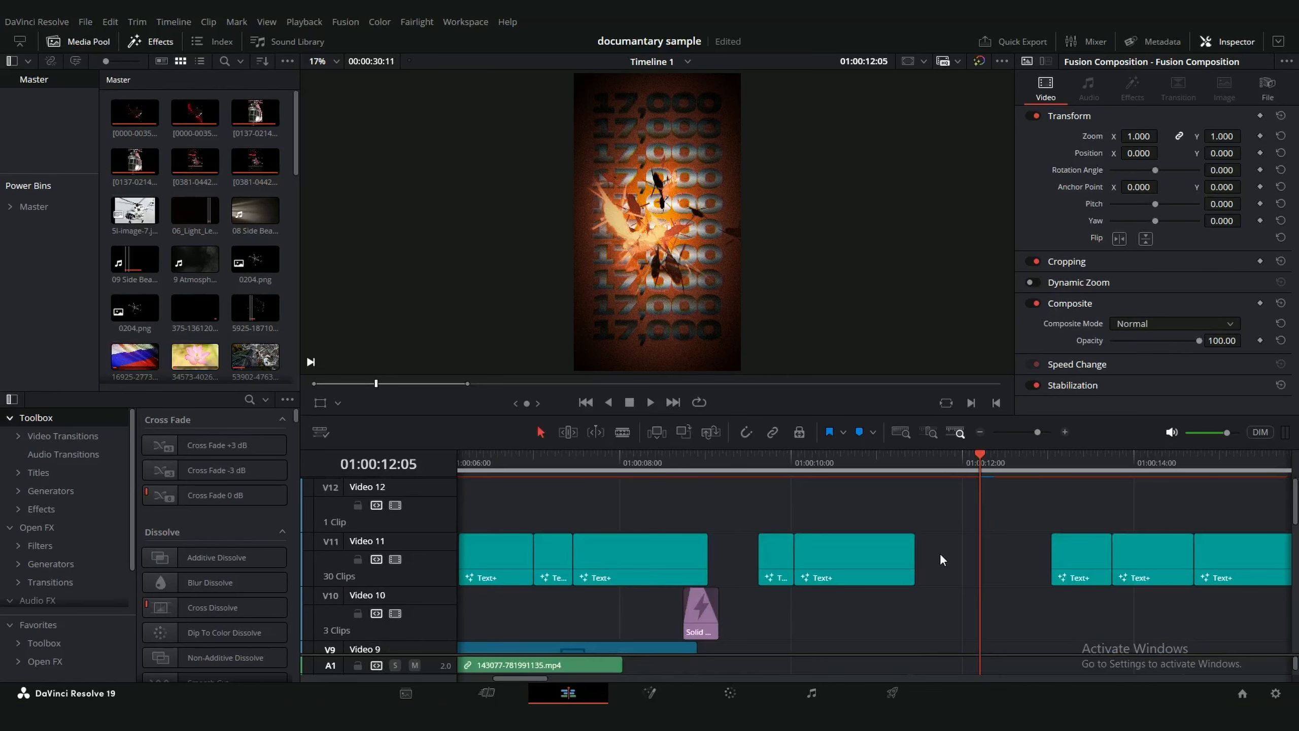
left_click(961, 592)
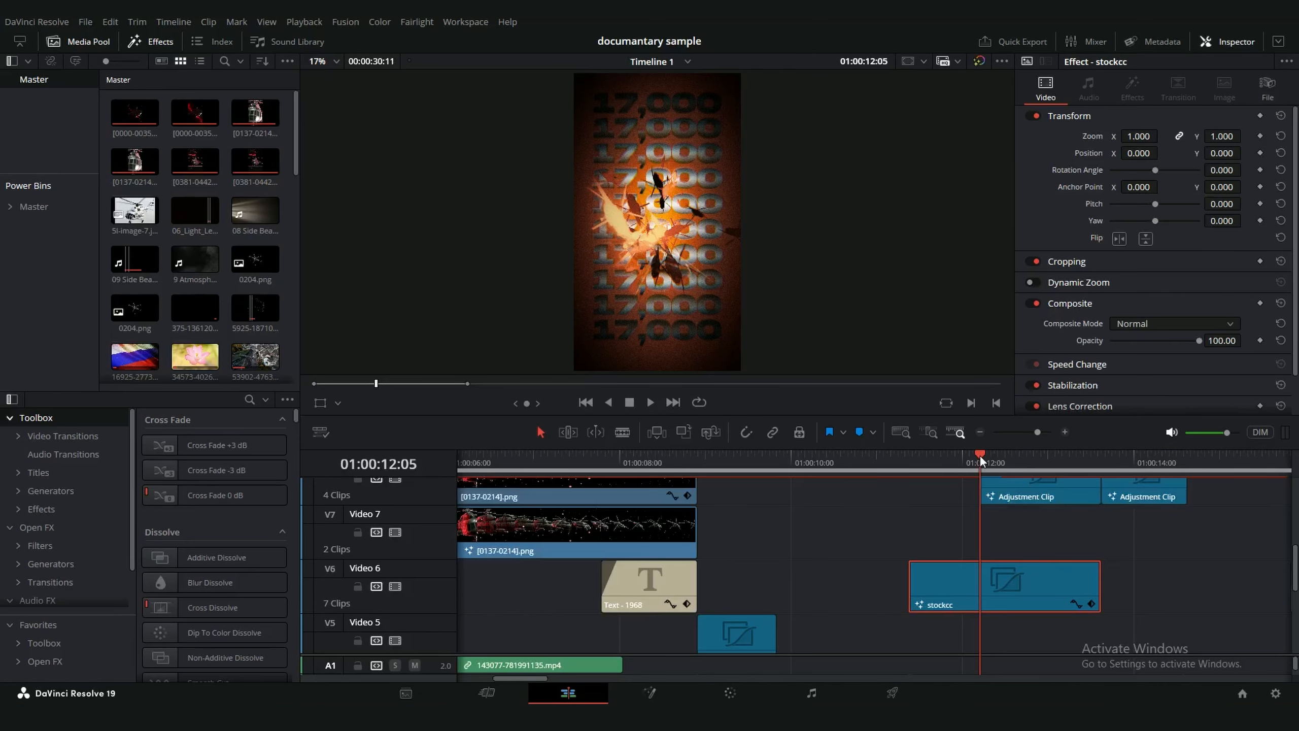
scroll(973, 545, "up", 2)
left_click_drag(945, 460, 993, 460)
- Open the first Video 8 adjustment clip in Fusion, move Transform1 midway between MediaIn1 and MediaOut1, and scrub to frame 3
left_click(1057, 542)
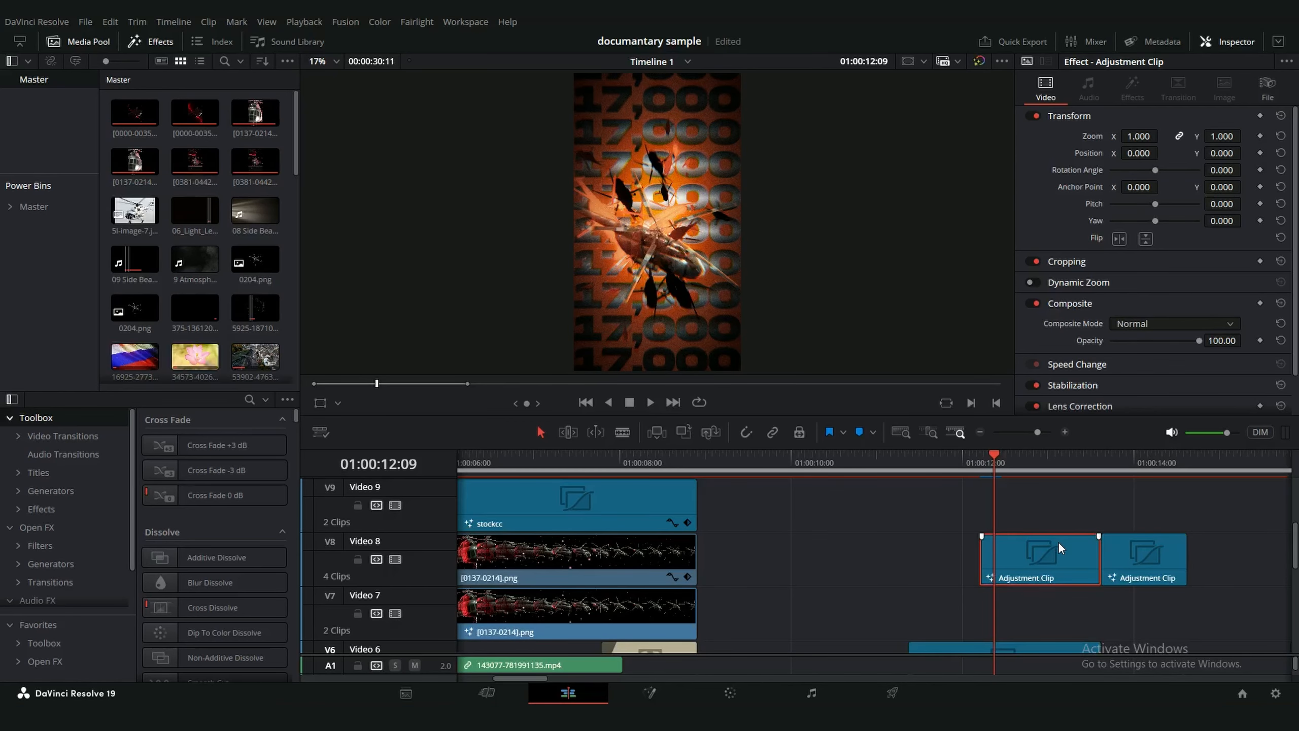
key("shift+5")
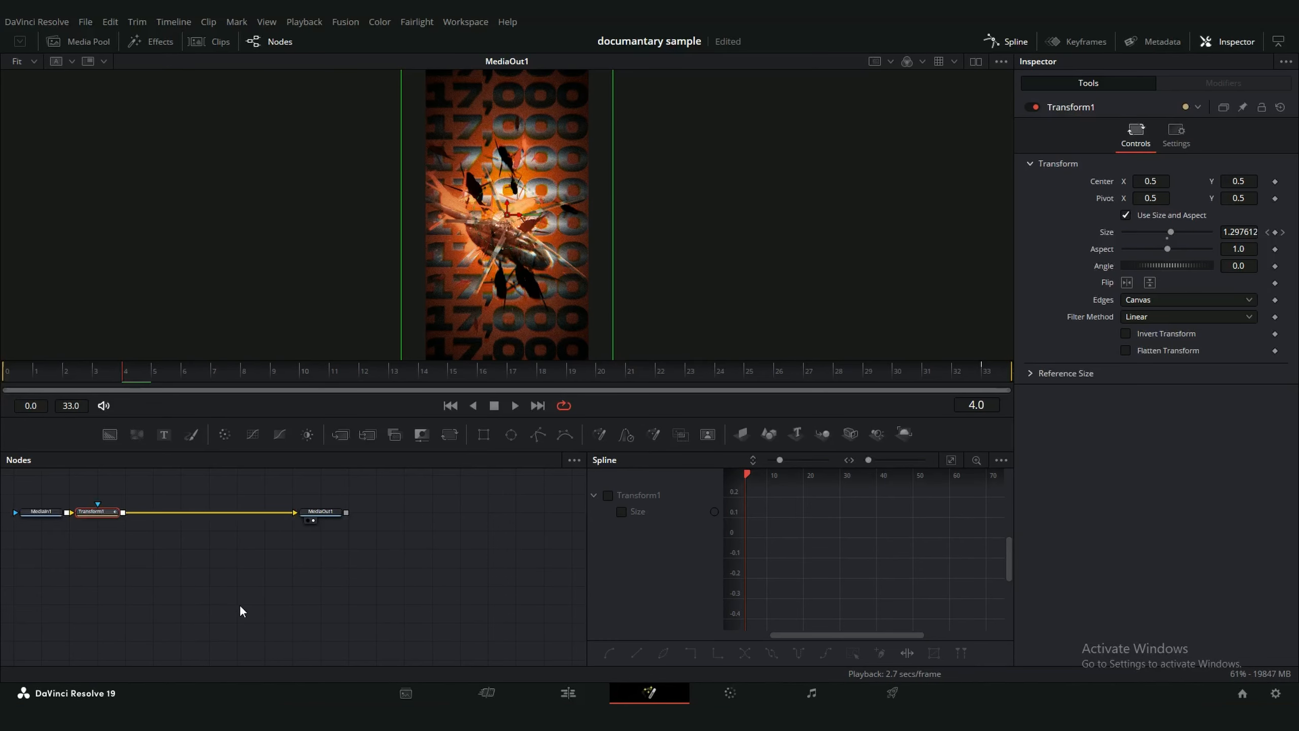
left_click_drag(101, 515, 150, 518)
mouse_move(102, 380)
left_mouse_down()
mouse_move(2, 383)
mouse_move(101, 377)
left_mouse_up()
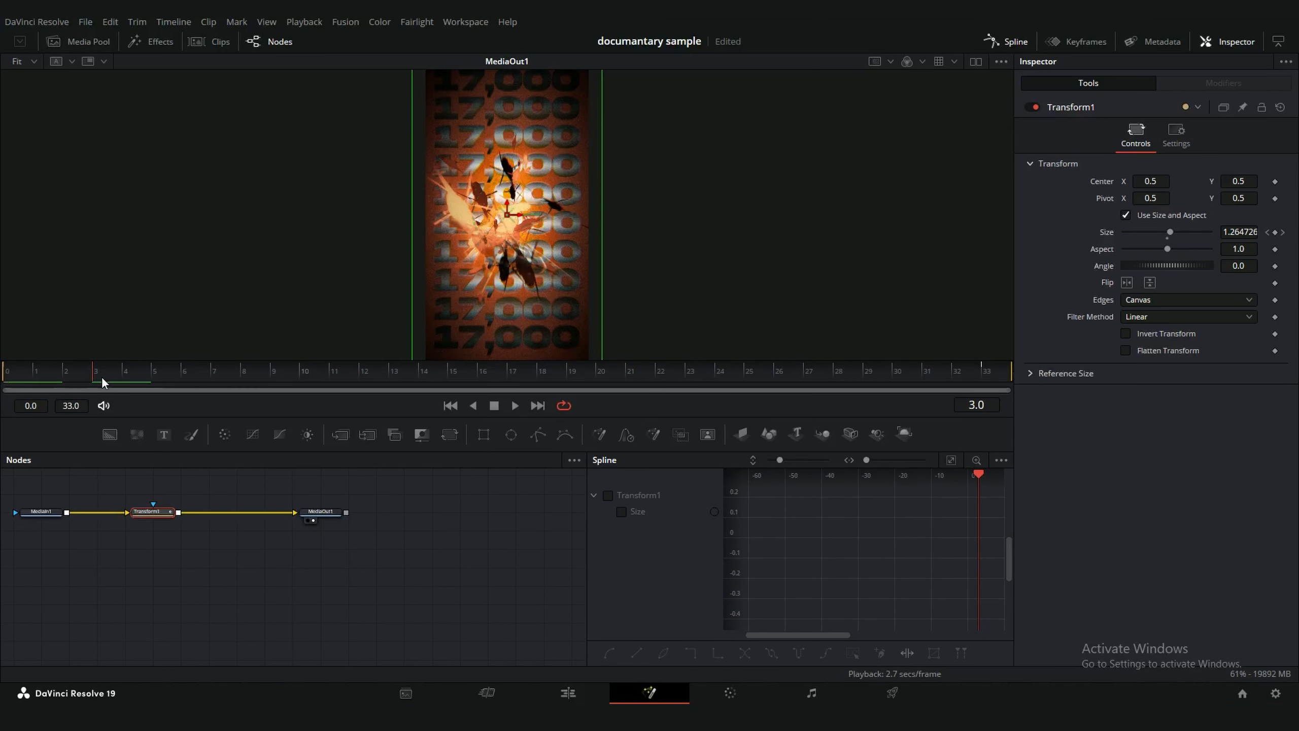
- Return to the Edit page timeline, select the Fusion Composition clip at the playhead and look over the upper tracks
left_click(535, 690)
left_click(1035, 616)
scroll(1027, 591, "up", 5)
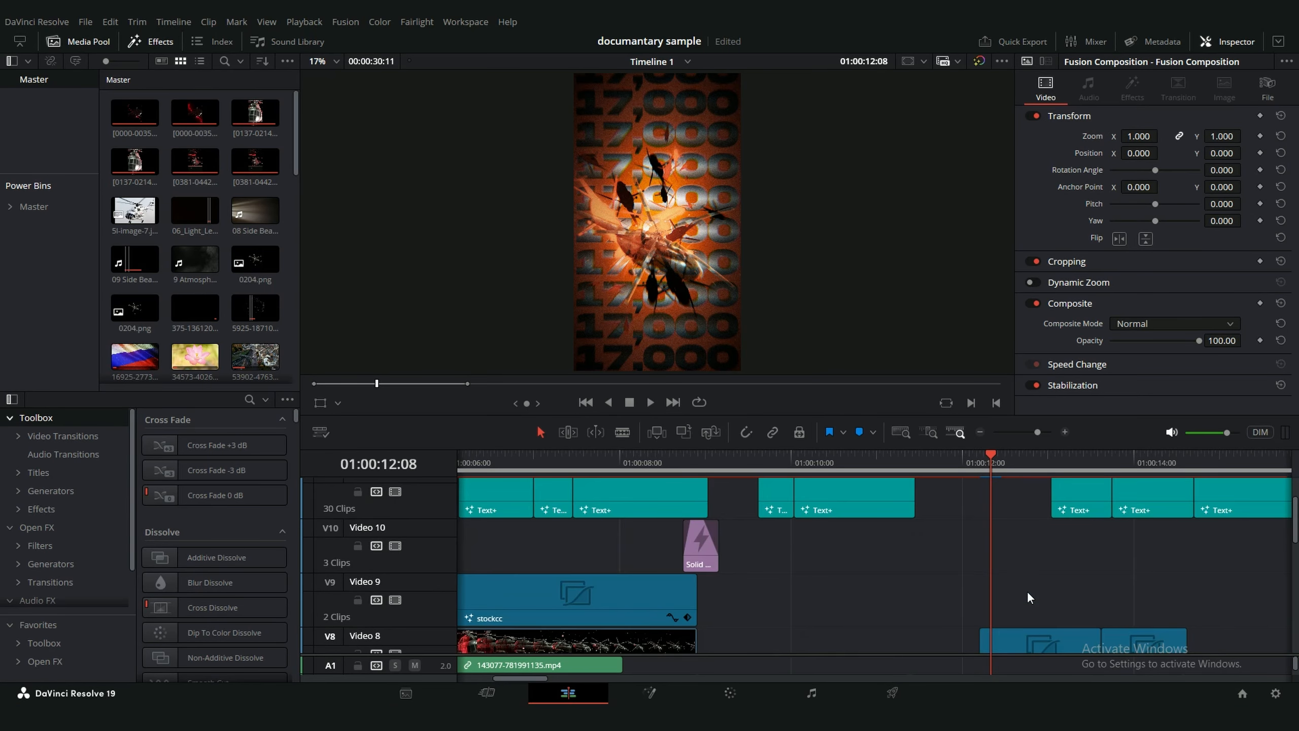
- Open the first Video 8 adjustment clip in Fusion and play its zoom from the start to around frame 6
left_click(1025, 511)
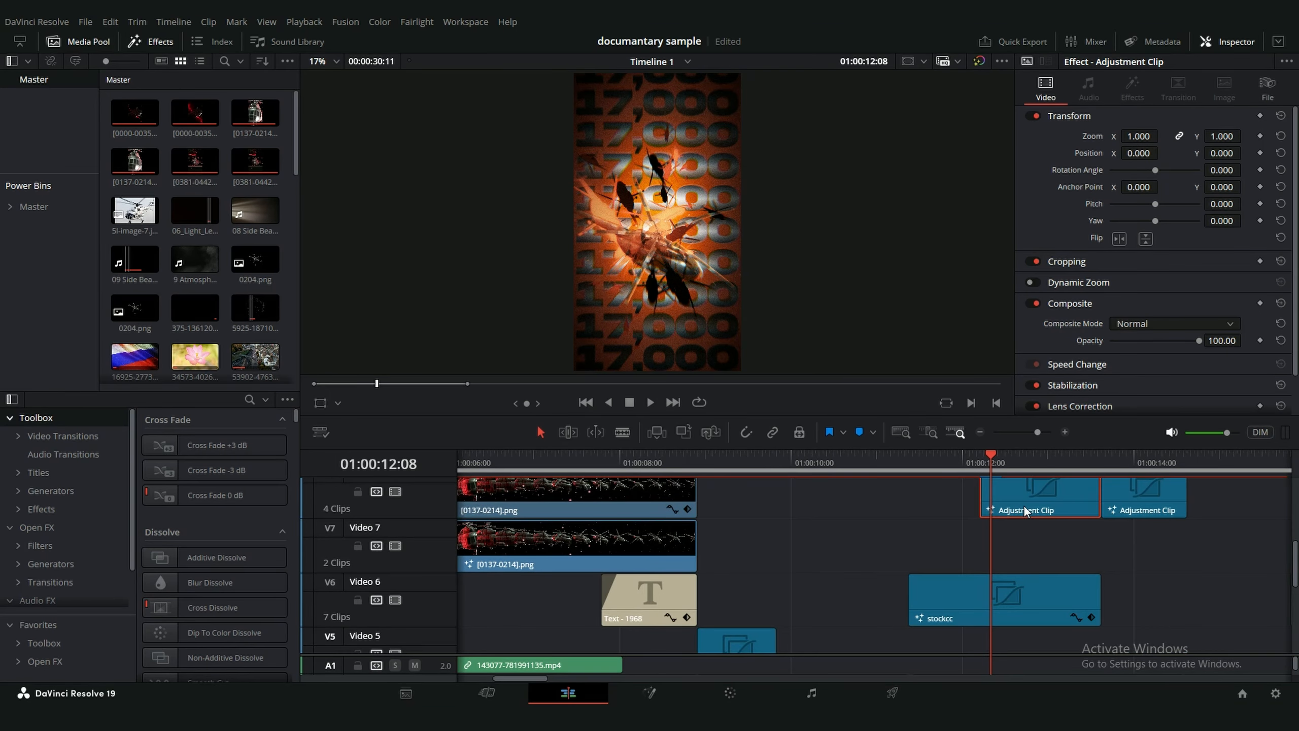
key("shift+5")
left_click(2, 379)
key("space")
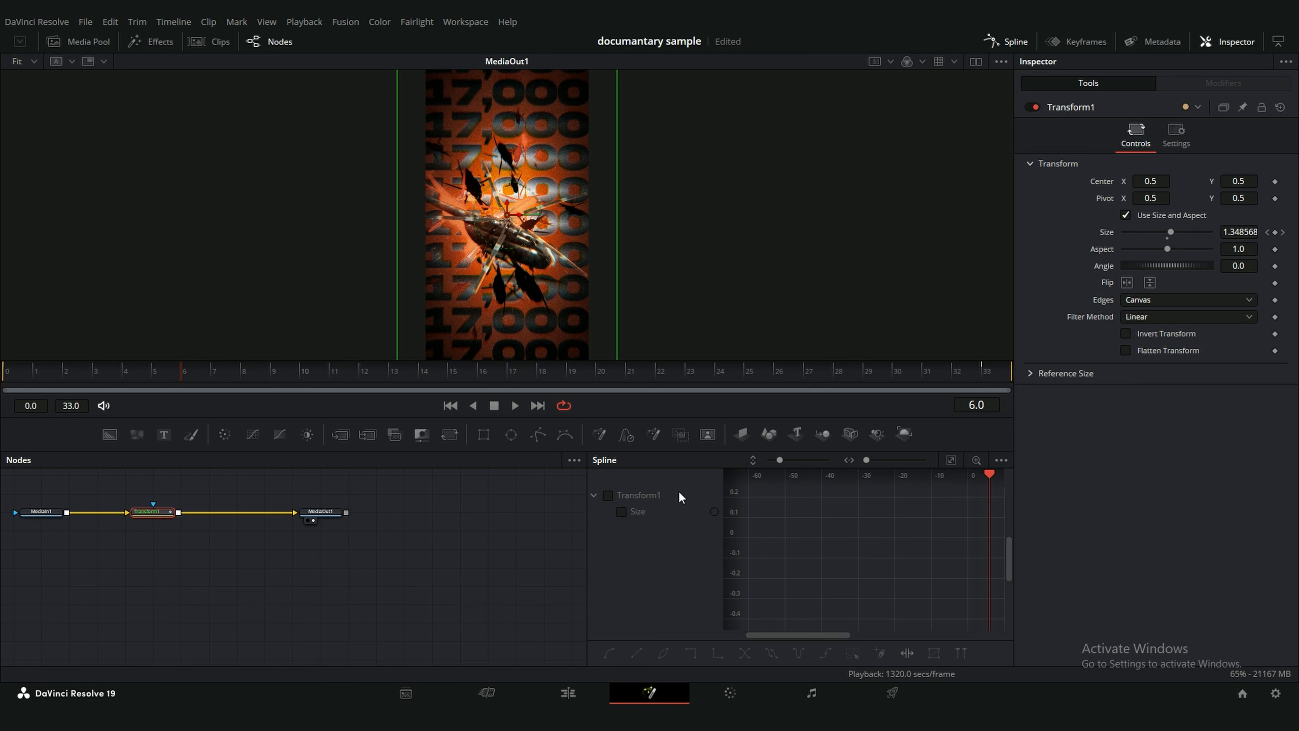
key("space")
- Display Transform1's Size curve fitted in the Spline editor and scrub the composition through to frame 33
left_click(595, 494)
left_click(607, 494)
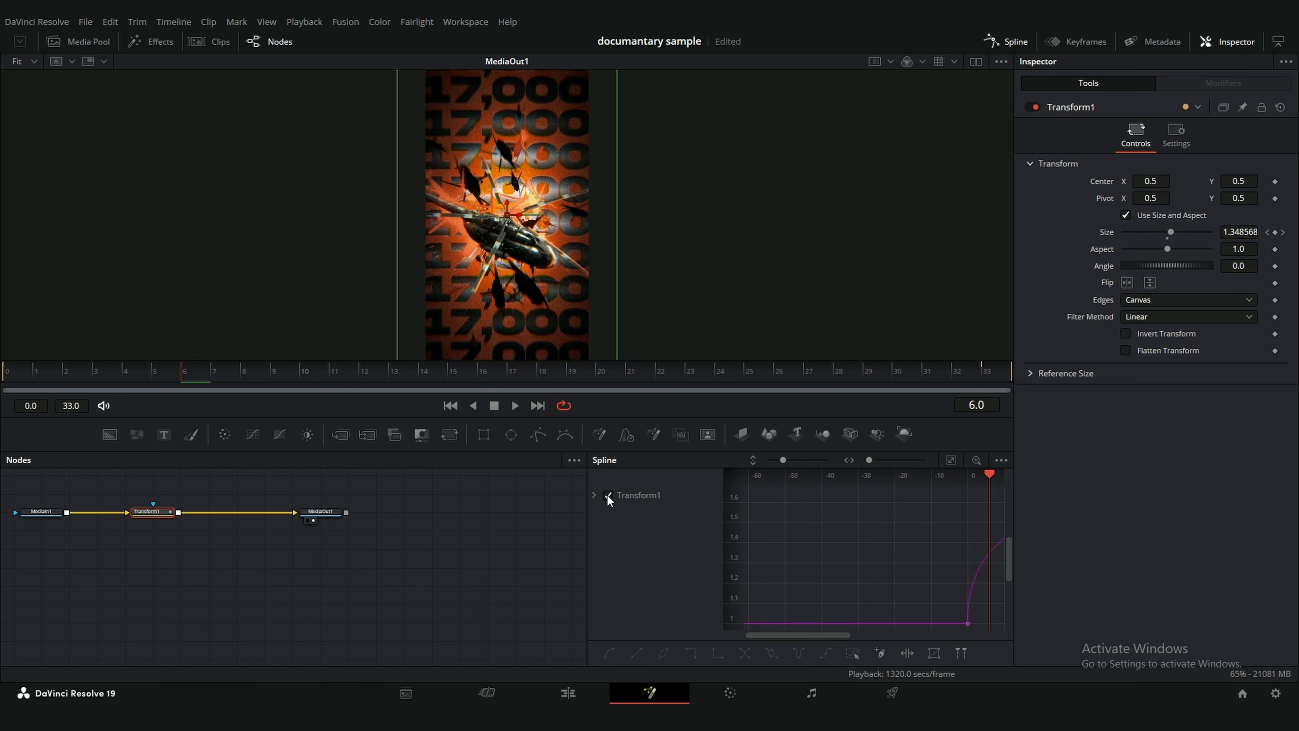
left_click(951, 460)
left_click_drag(207, 377, 1010, 368)
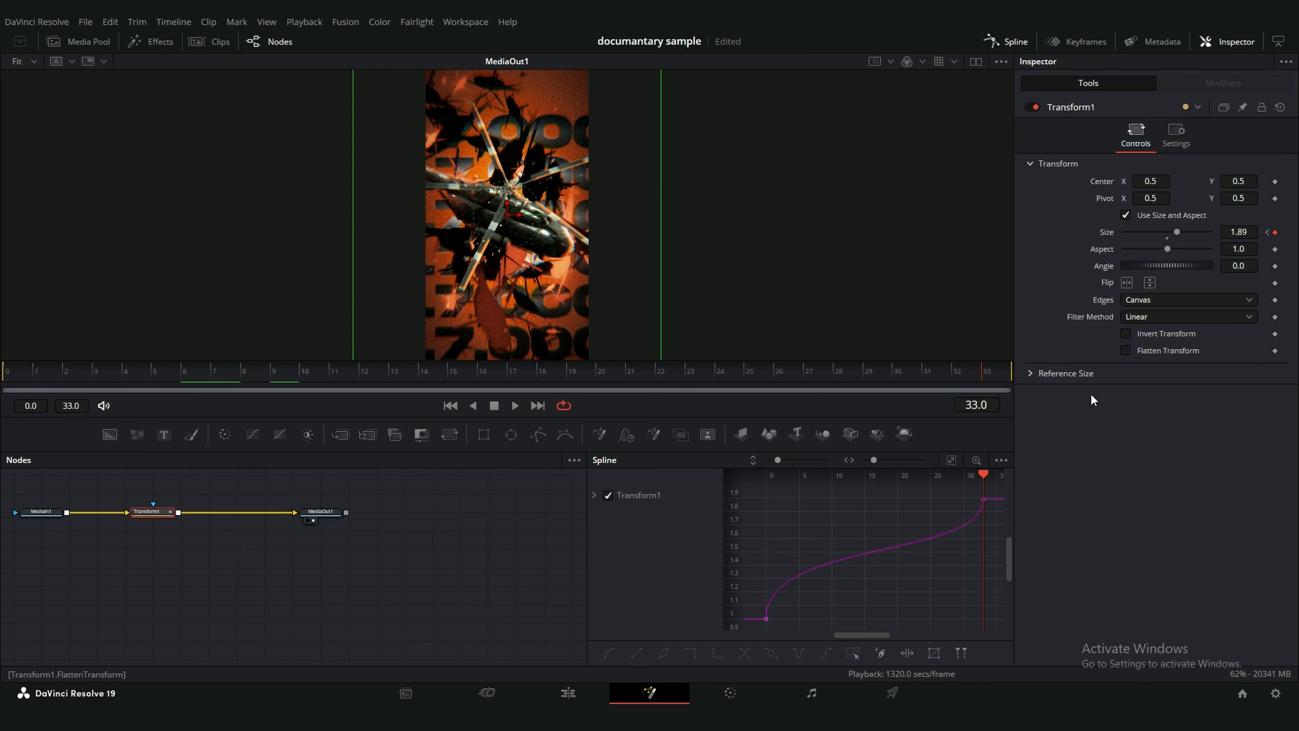
- Inspect the second Video 8 adjustment clip in Fusion, selecting its Size keyframes in the Spline editor and scrubbing at frame 0
left_click(569, 693)
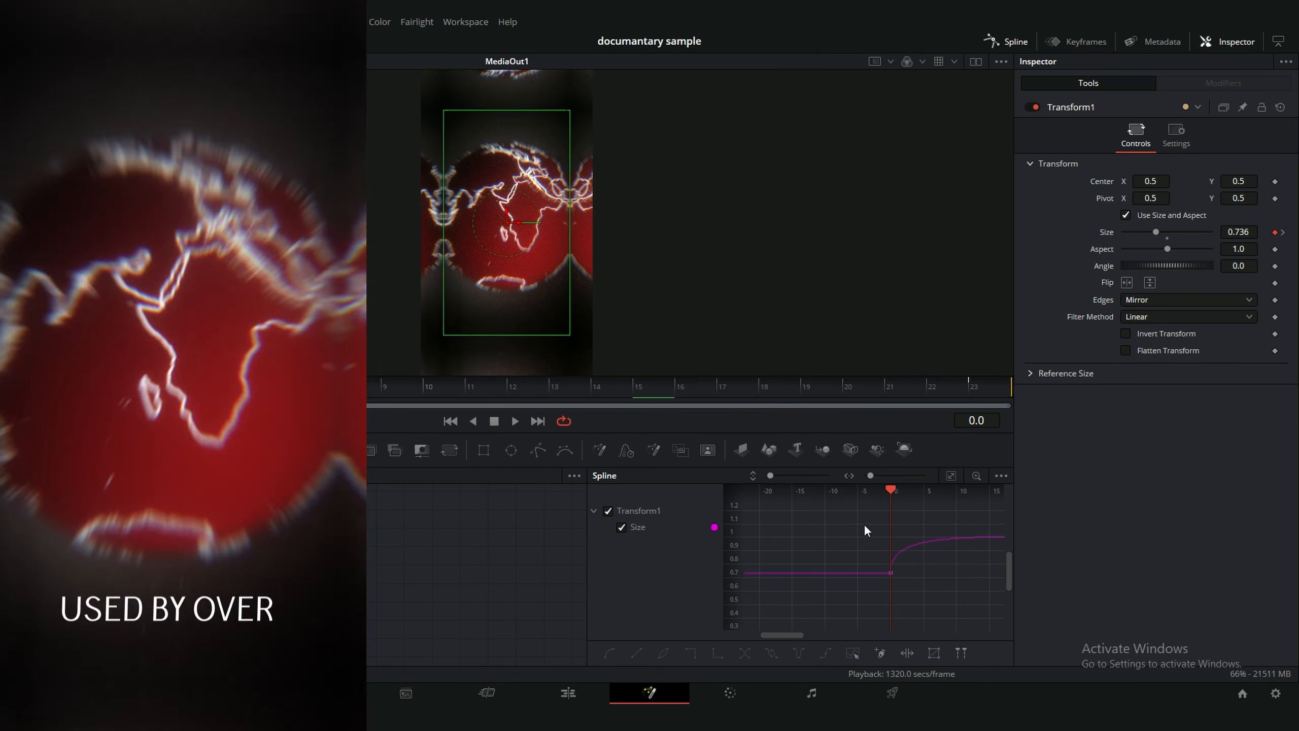
left_click_drag(954, 603, 761, 476)
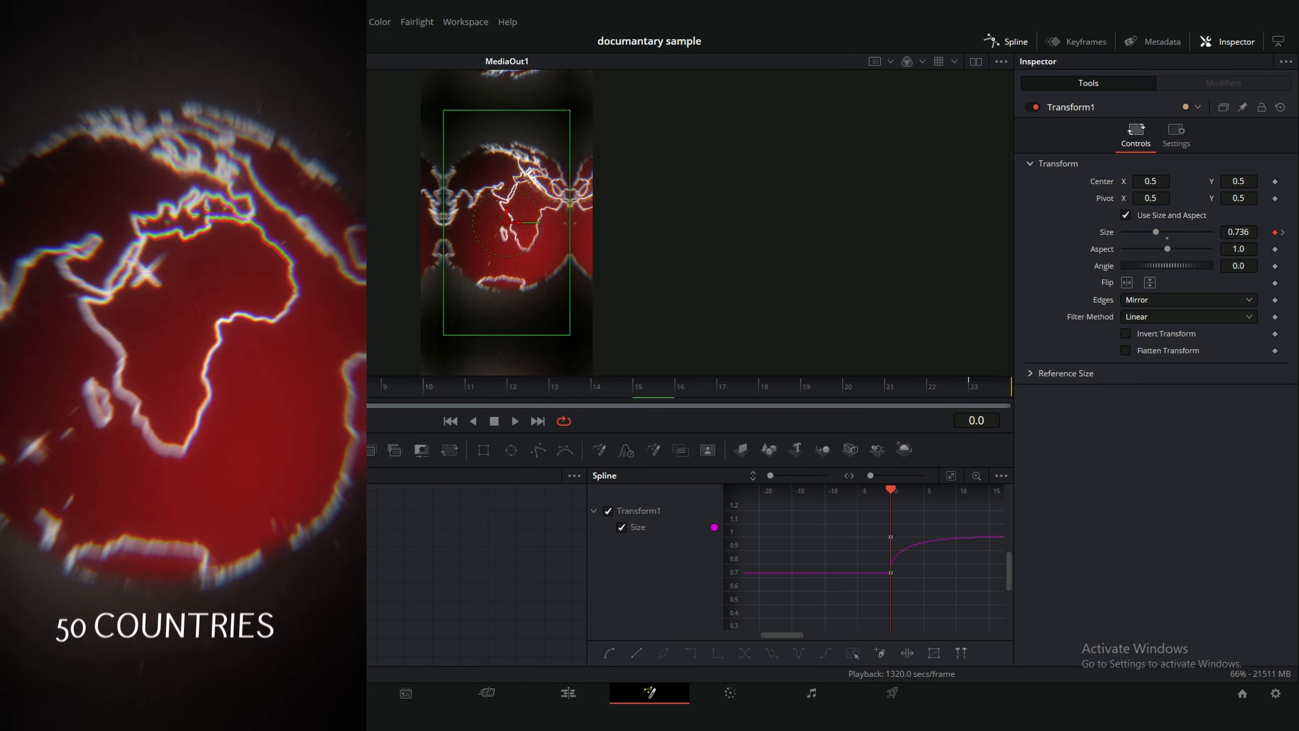
mouse_move(14, 386)
left_mouse_down()
mouse_move(67, 401)
mouse_move(1, 393)
left_mouse_up()
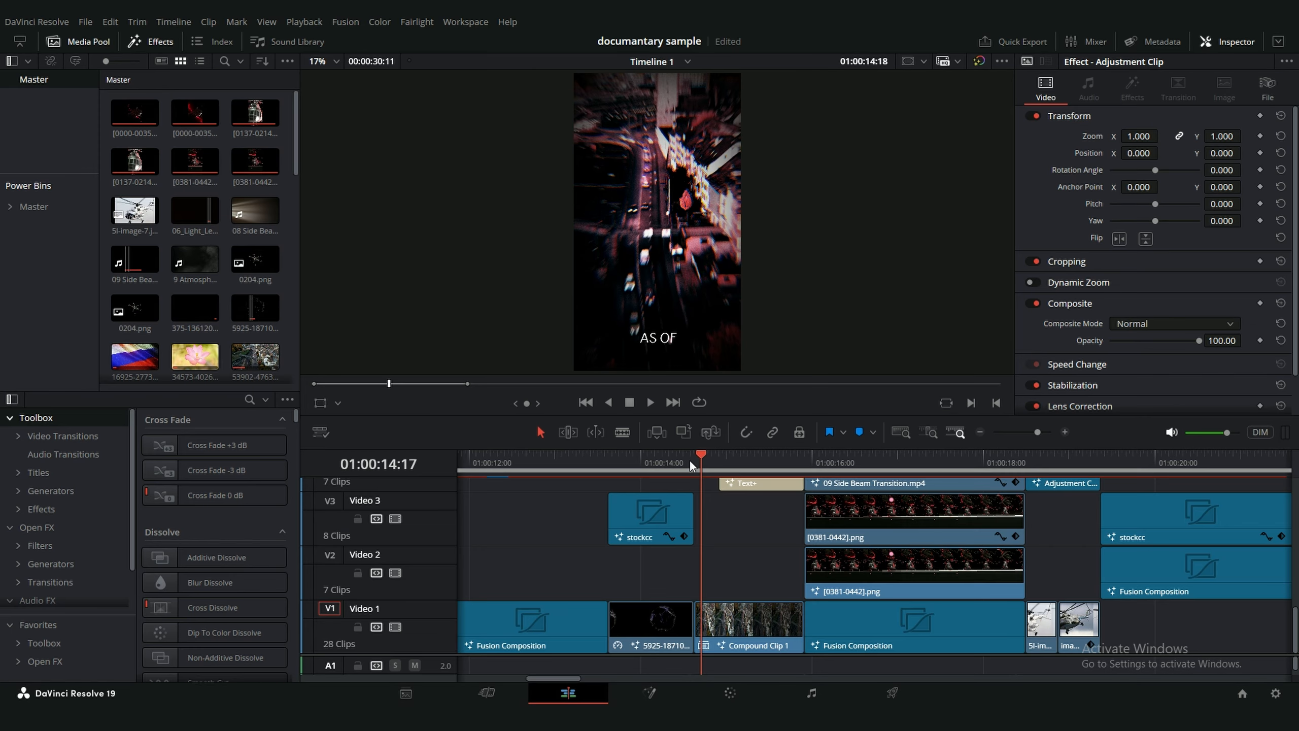
- Scrub the Edit timeline to 01:00:14:02 and open the Video 1 clip 5925-187109675.mp4 in Fusion
left_click_drag(689, 461, 647, 455)
left_click(662, 610)
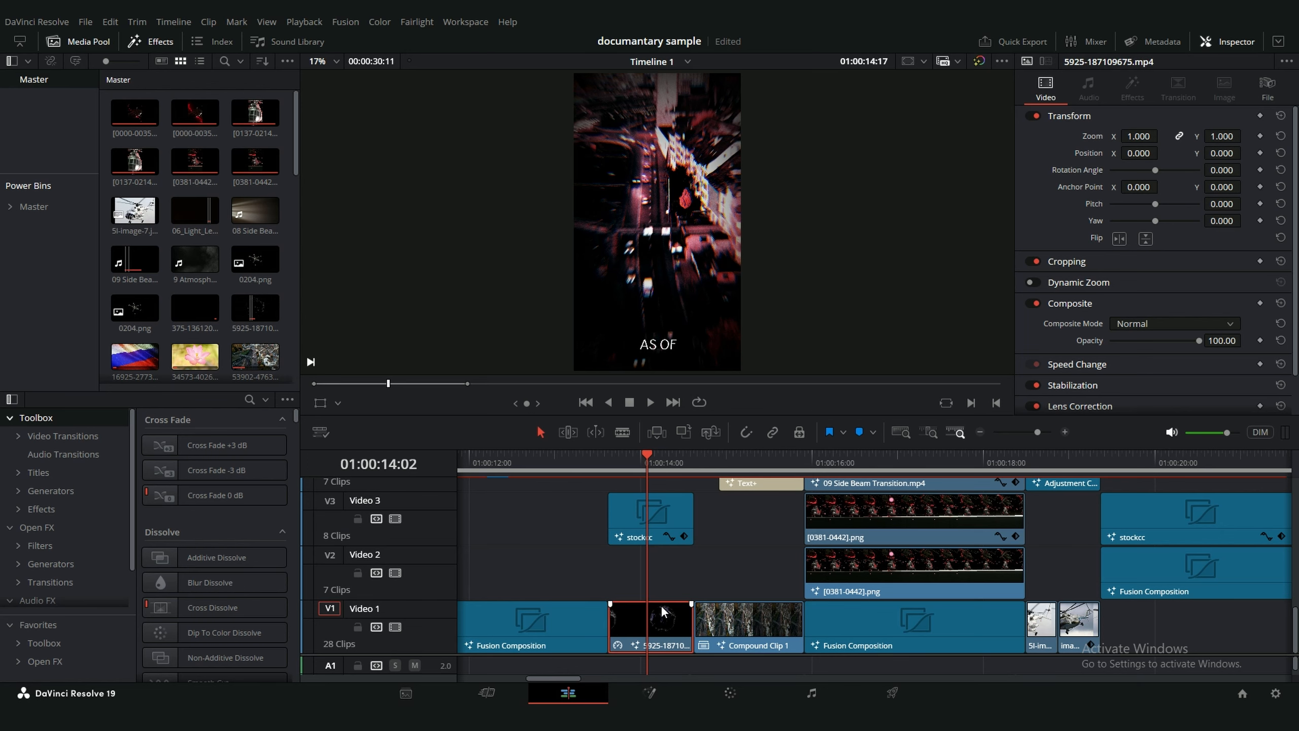
key("shift+5")
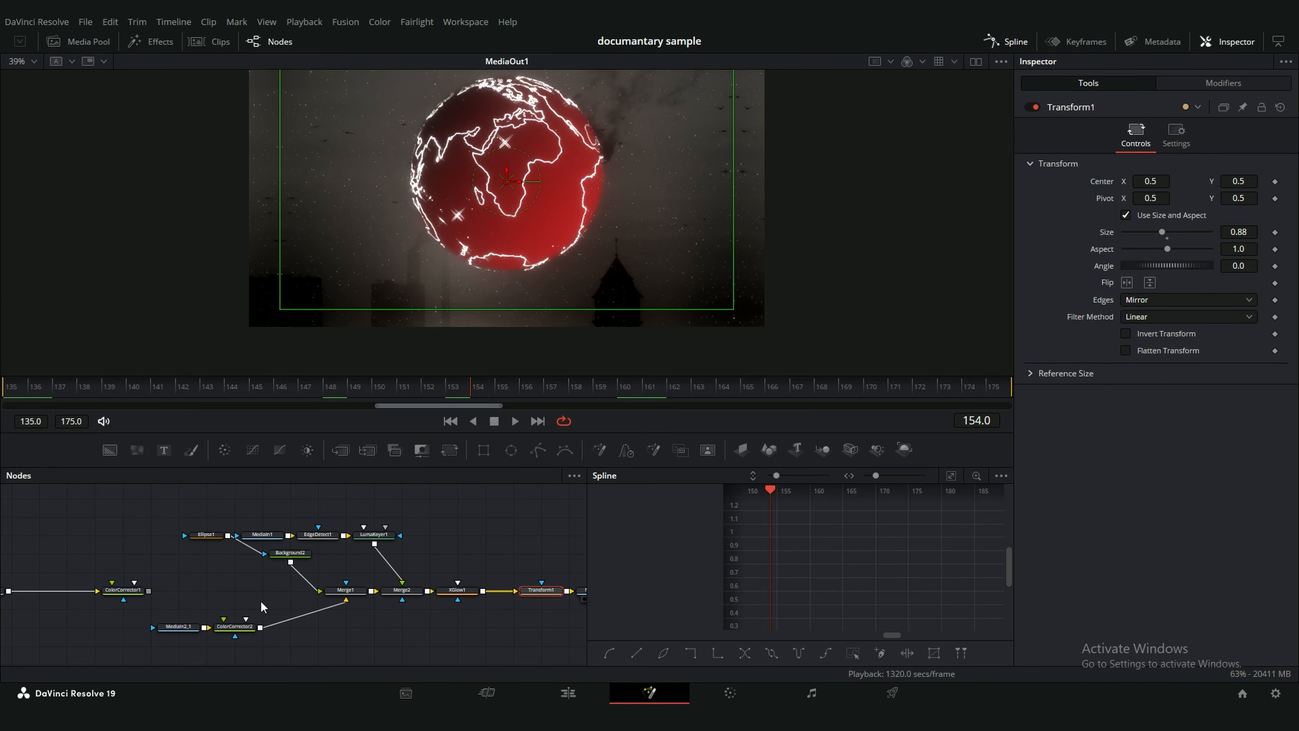
- View the outputs of MediaIn2_1, ColorCorrector2 and the red gradient Background2 in turn
left_click(179, 629)
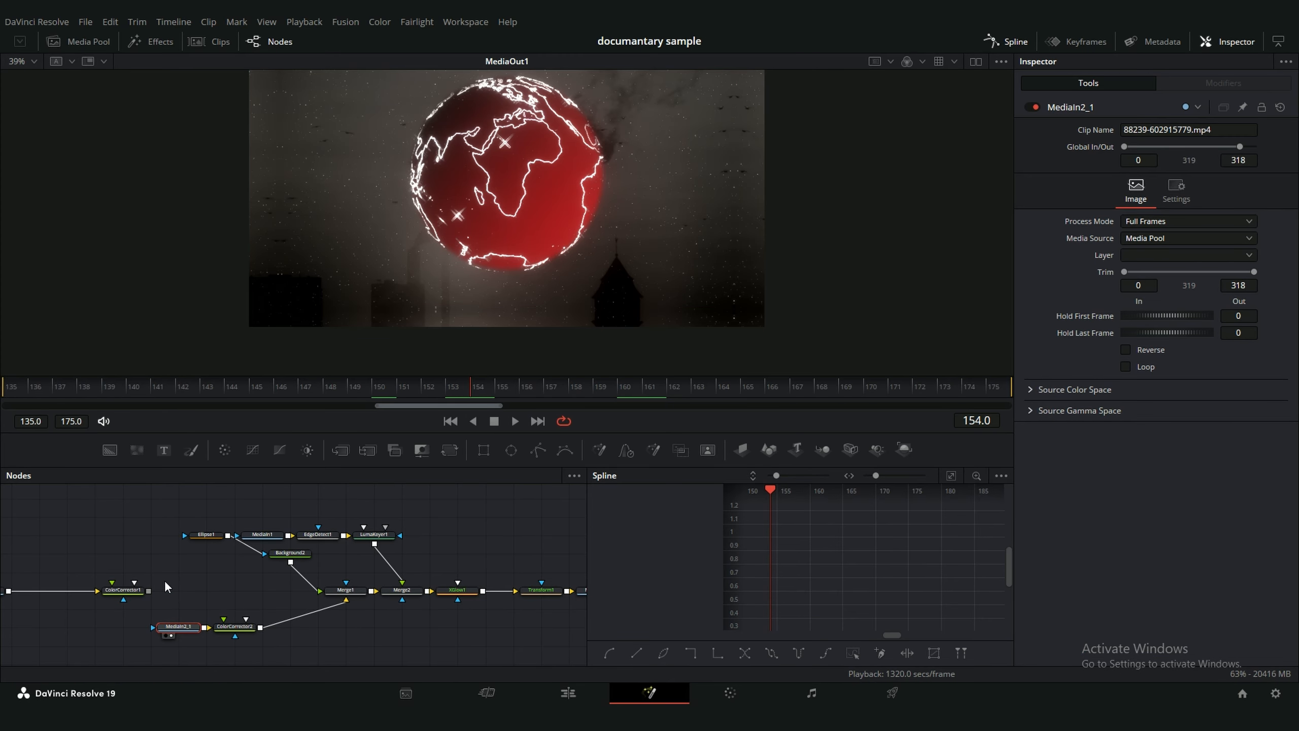
key("1")
left_click_drag(239, 586, 367, 619)
left_click(335, 632)
key("1")
left_click(384, 592)
key("1")
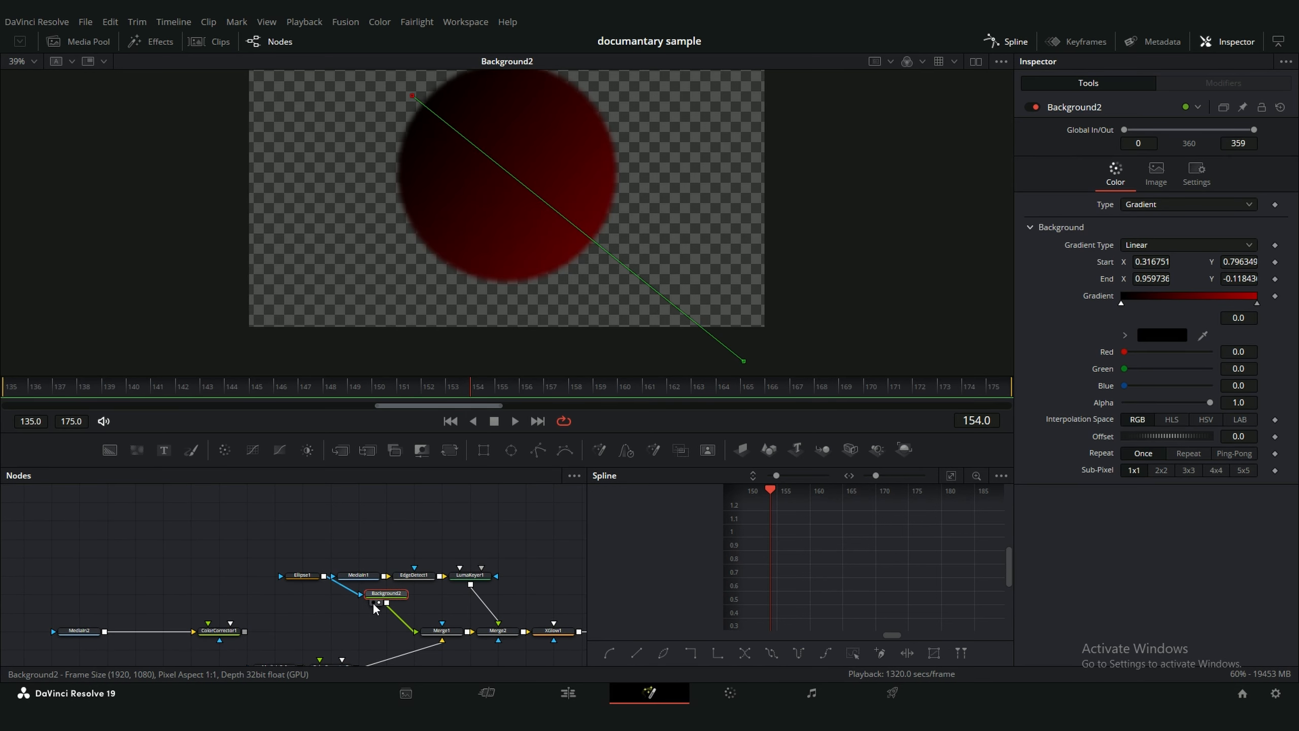
scroll(513, 261, "down", 2)
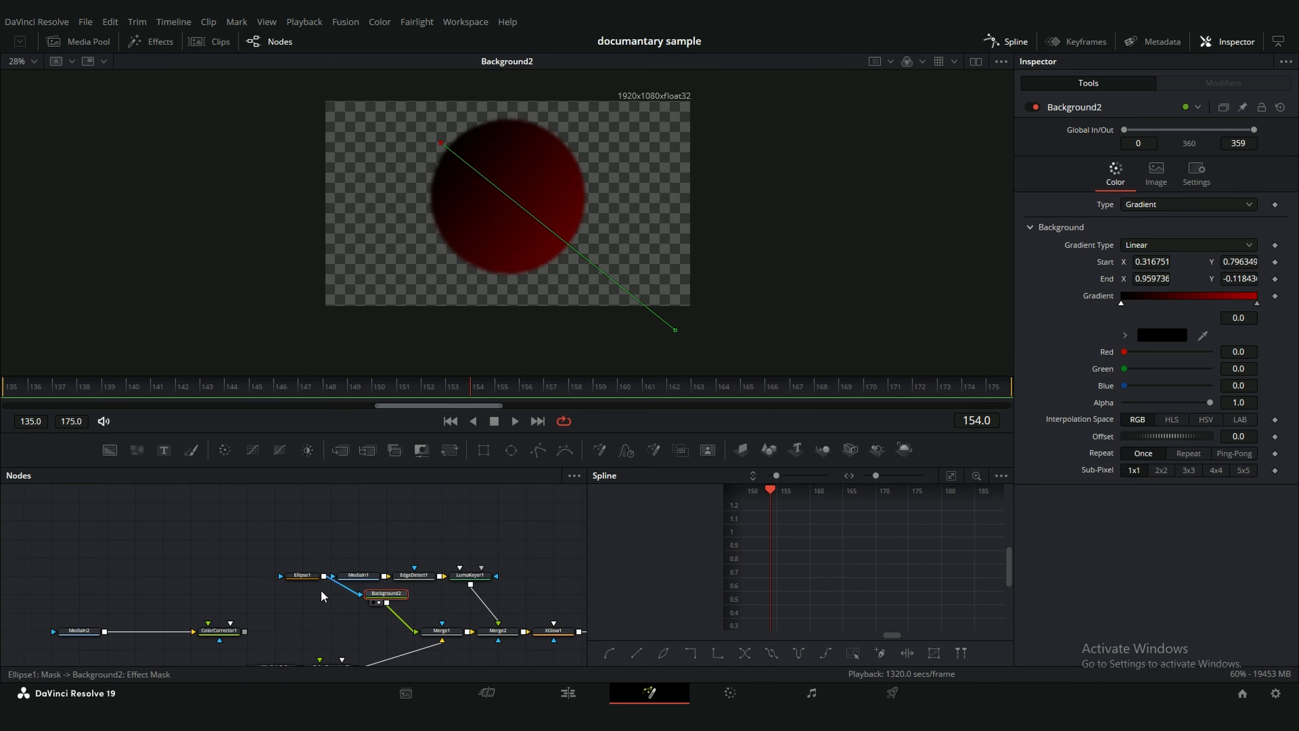
- View the MediaIn1 globe footage, scrub to frame 150, and compare it with the Background2 output
left_click(347, 576)
key("1")
scroll(604, 210, "up", 2)
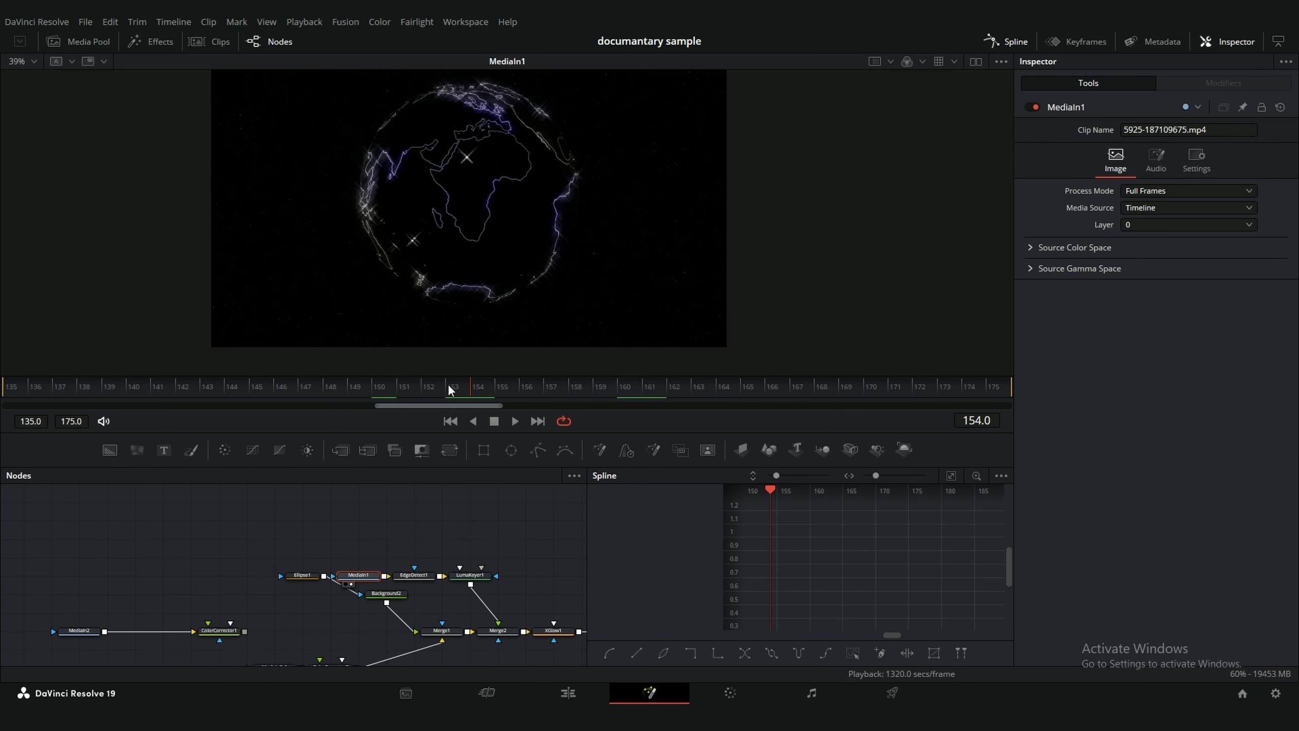
left_click_drag(448, 387, 392, 404)
left_click(391, 596)
key("1")
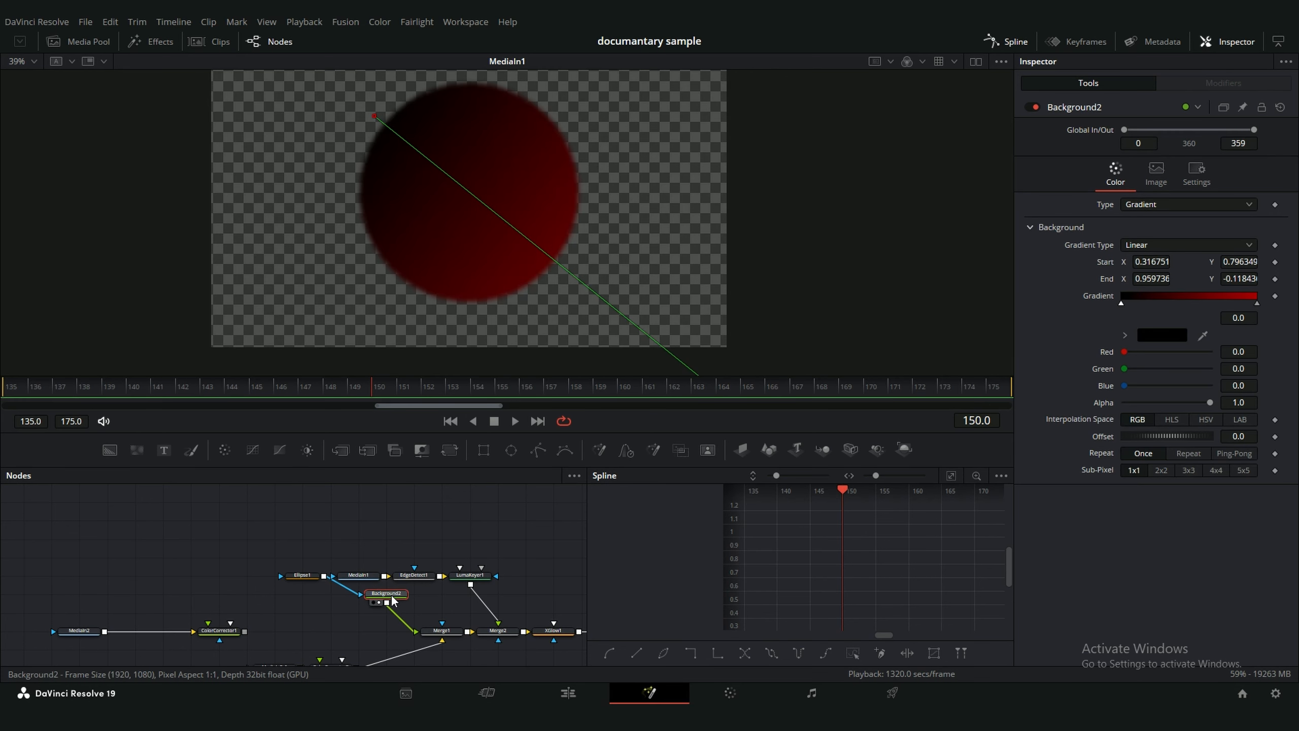
- View the Merge1 and Merge2 outputs to examine how the sky, red disc and globe outlines are layered
left_click(440, 631)
key("1")
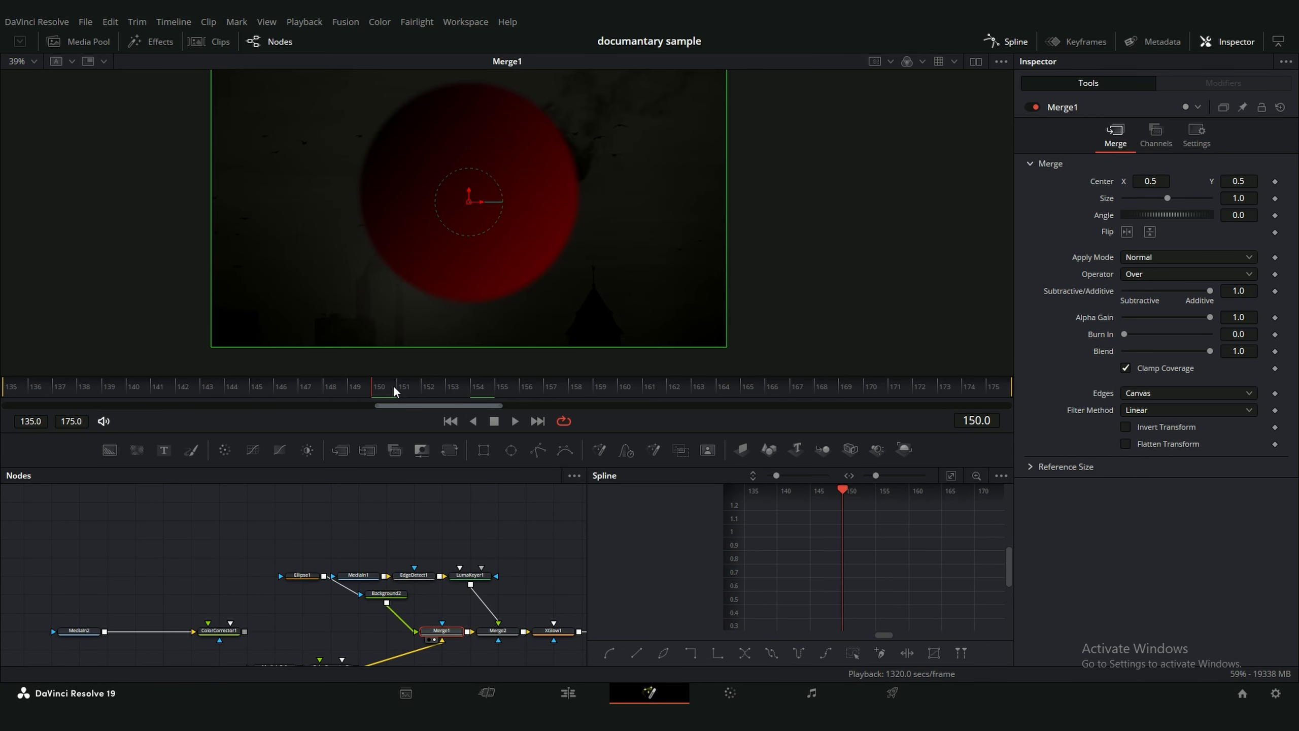
left_click(492, 631)
key("1")
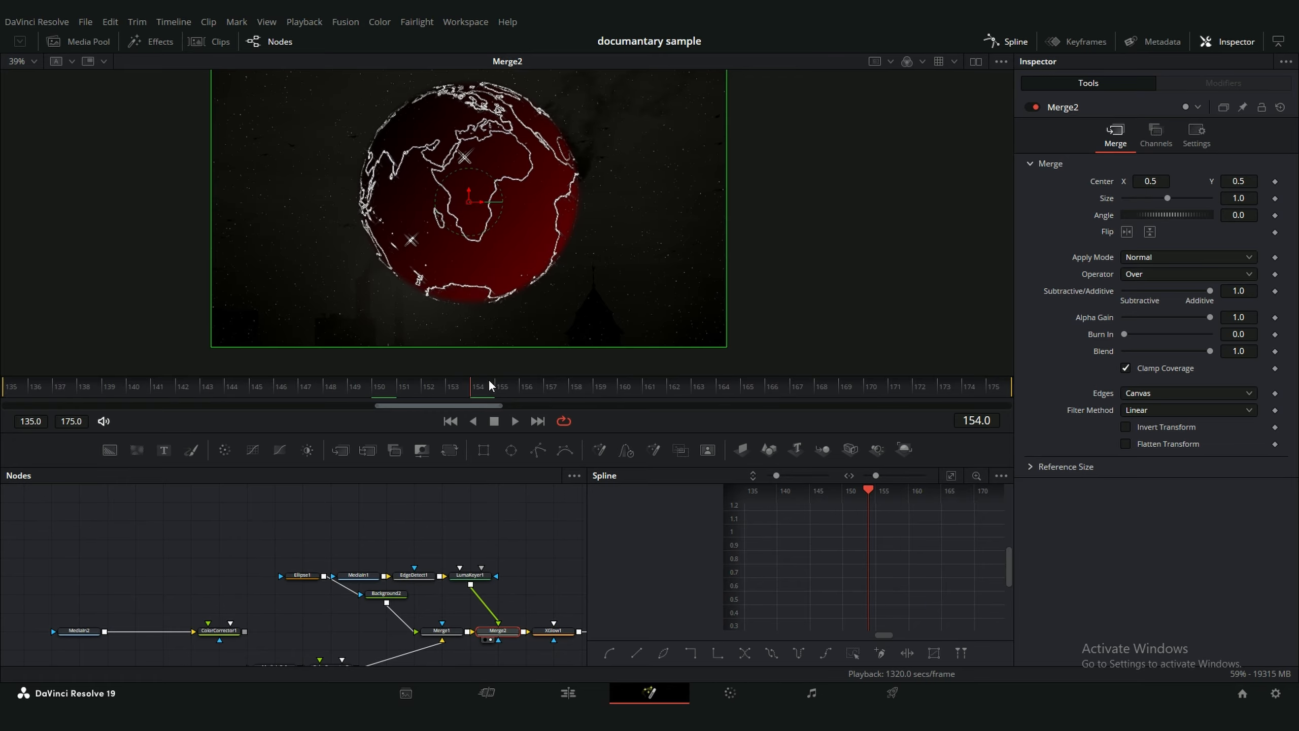
scroll(674, 240, "down", 2)
left_click(493, 389)
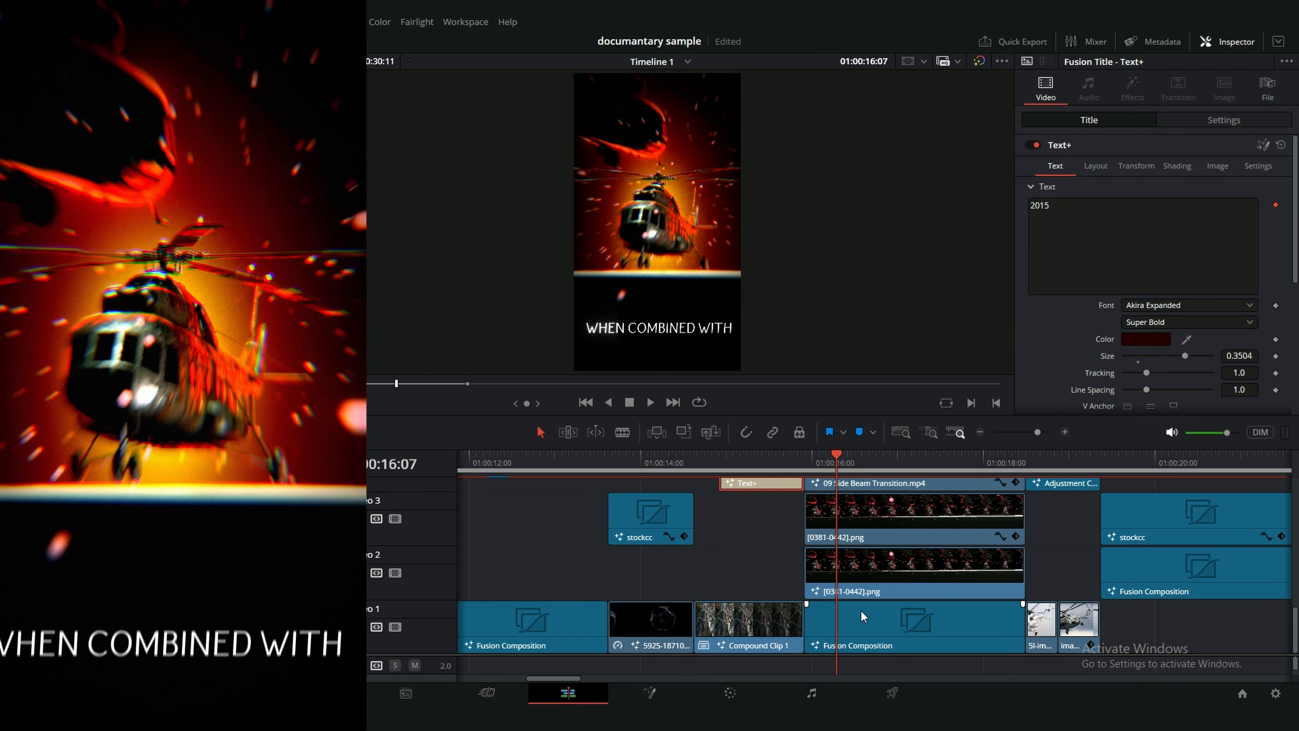
- Select the Video 1 composition around 01:00:16:07, and open the stockcc clip on Video 5 in Fusion
left_click(861, 612)
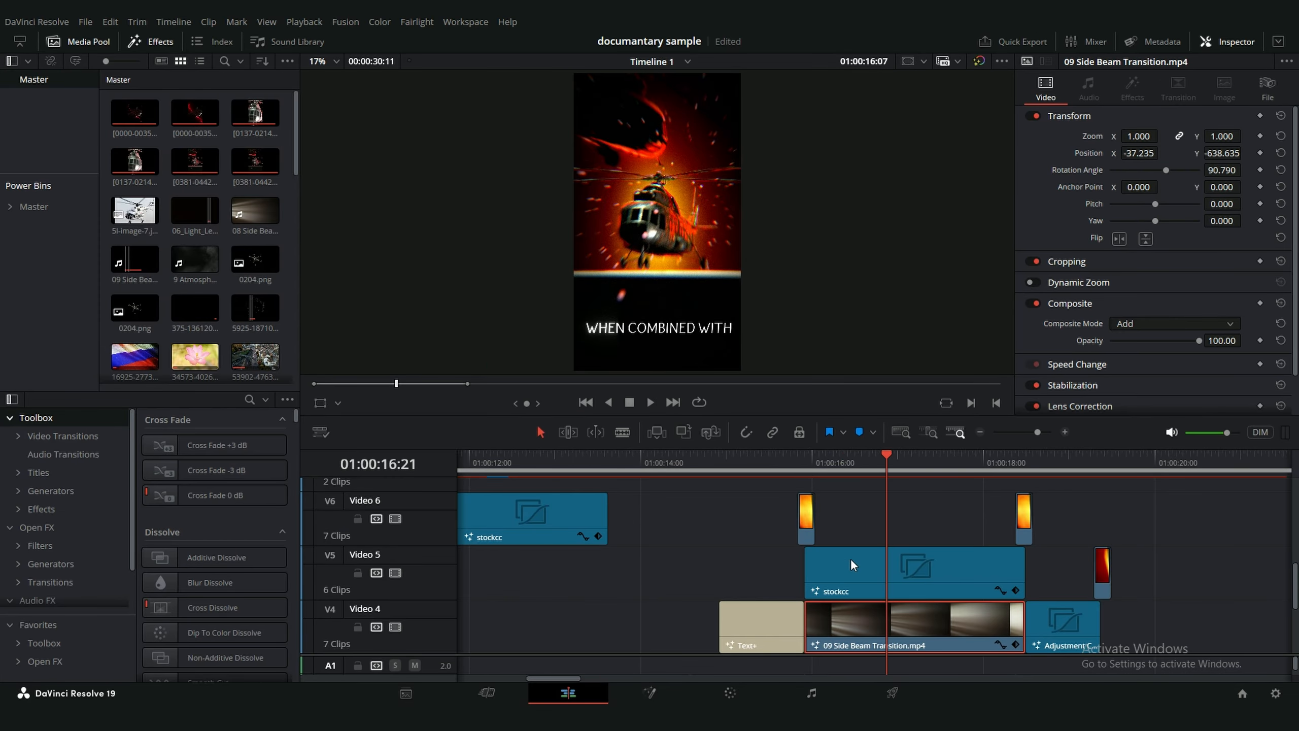
left_click(851, 558)
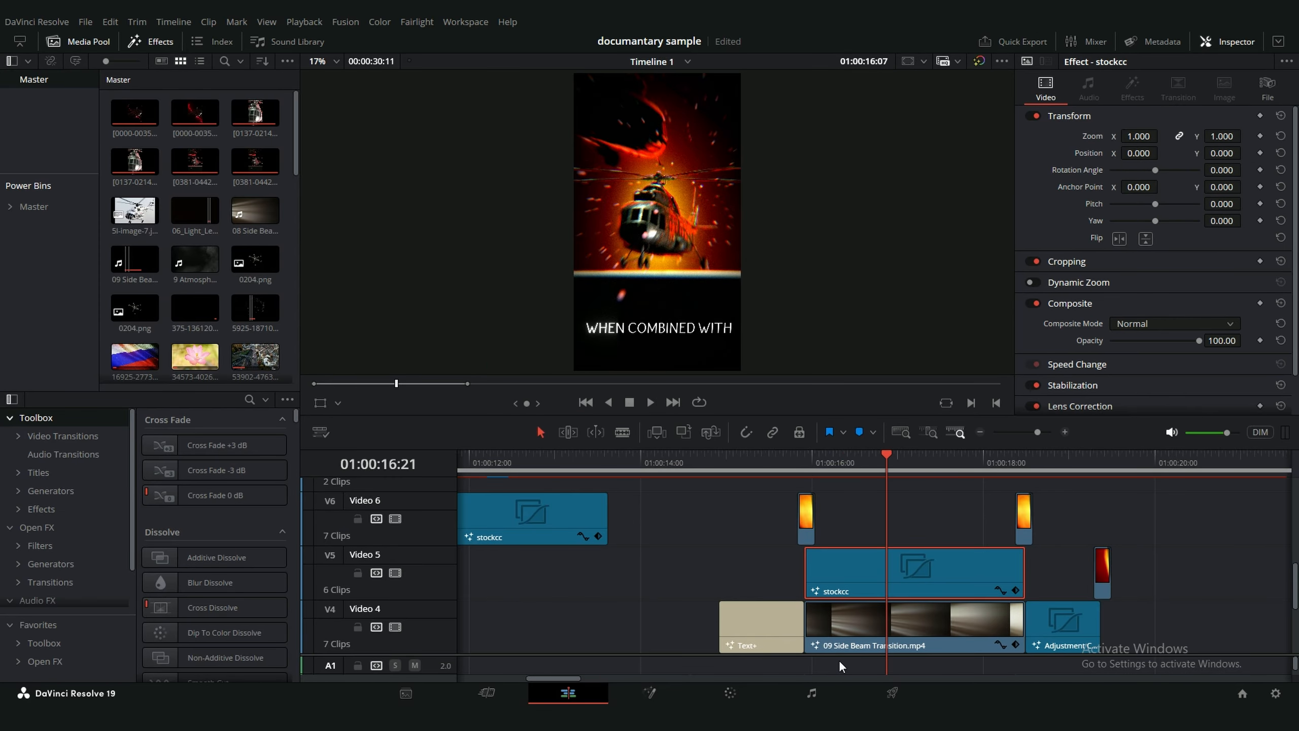
left_click(649, 692)
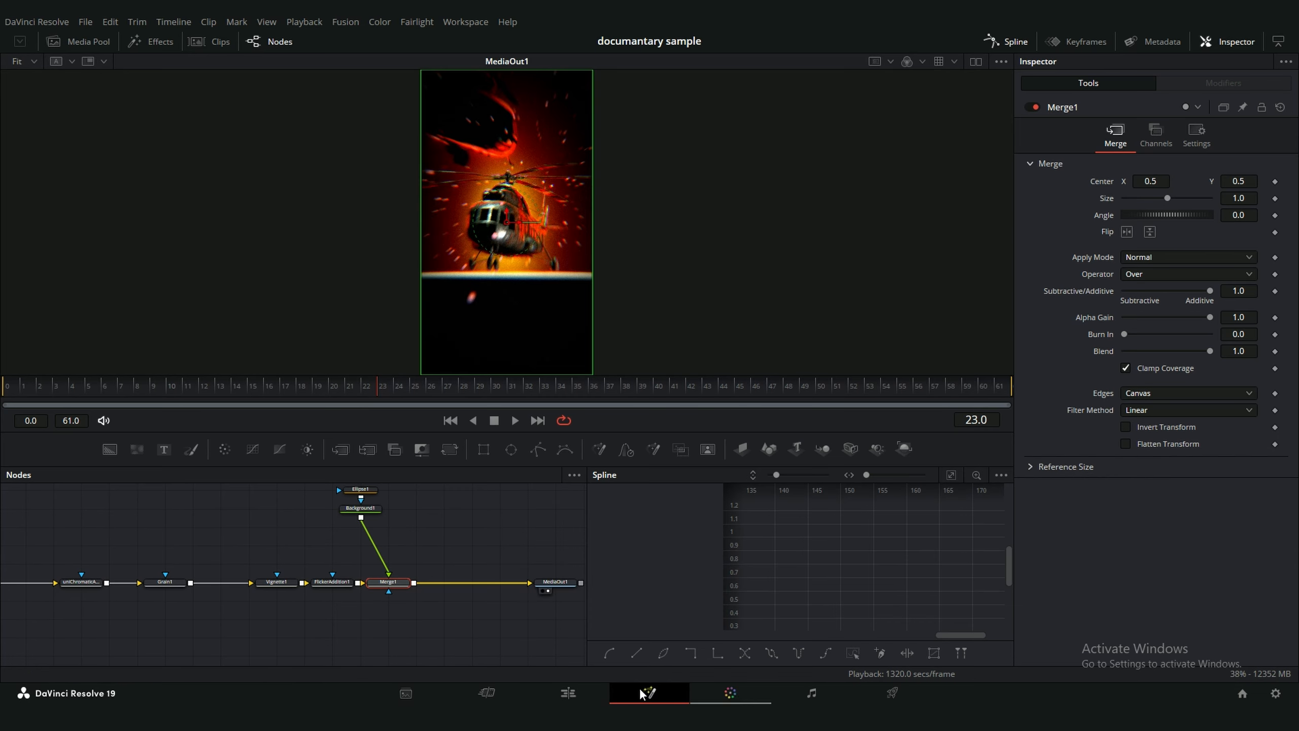
- Return to the Edit page, select the second FILMBURN_HARD_006.mp4 clip on Video 6 and scrub to 01:00:18:16
left_click(543, 688)
left_click(1022, 459)
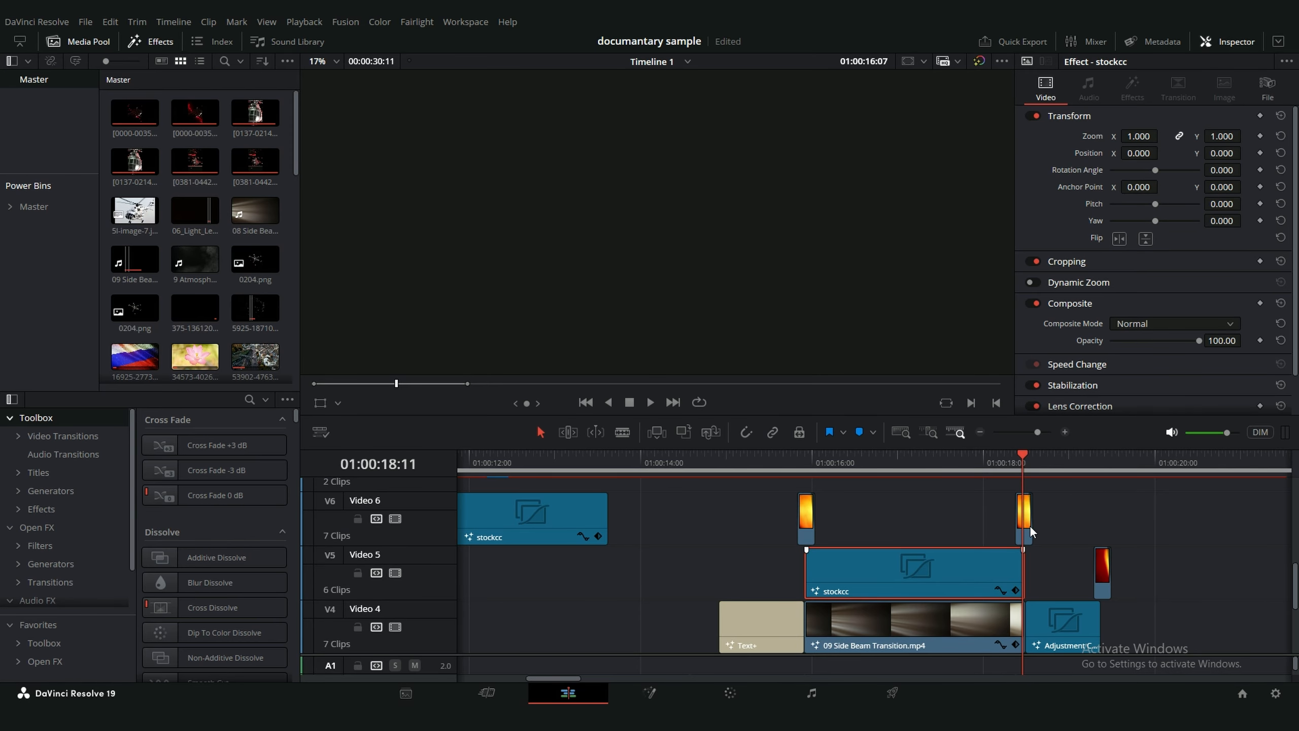
left_click(1021, 511)
left_click_drag(1021, 456, 1040, 458)
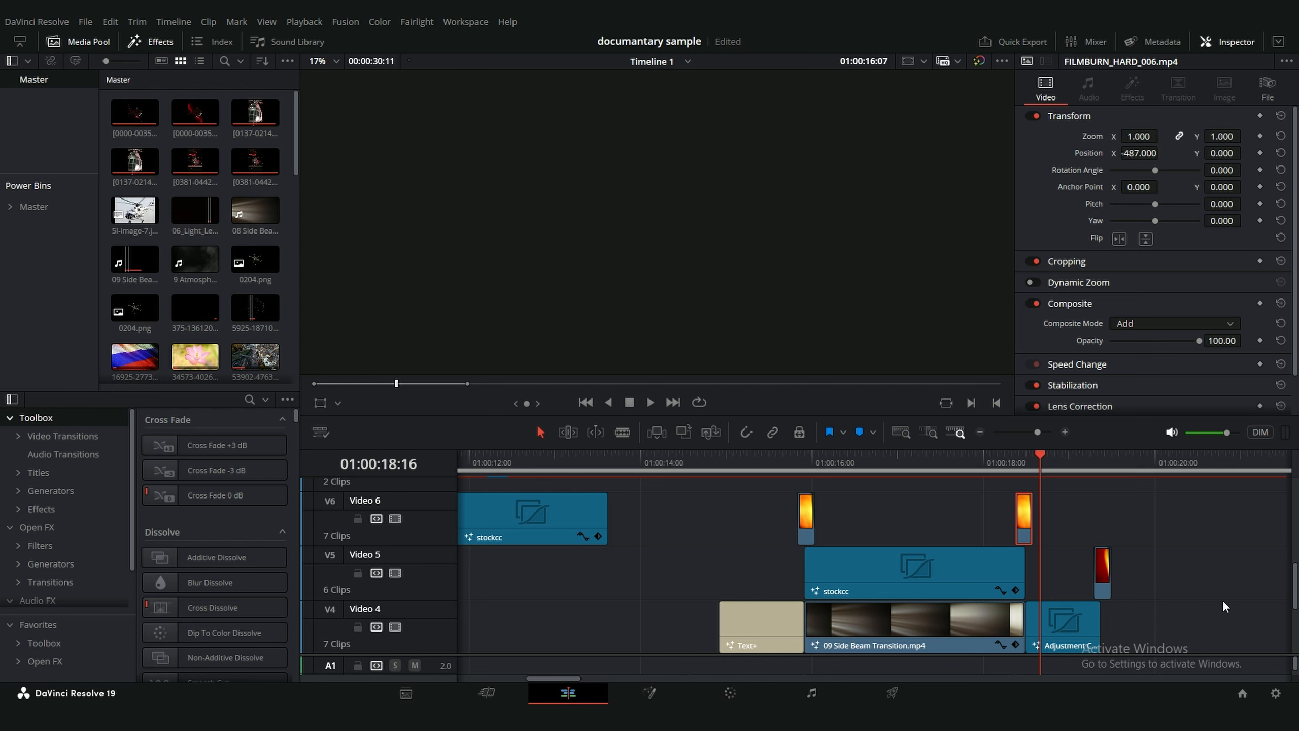
- Scrub through the two helicopter image clips on Video 1 and on into the Fusion Composition clip that follows
left_click_drag(1048, 580, 804, 558)
scroll(803, 556, "down", 2)
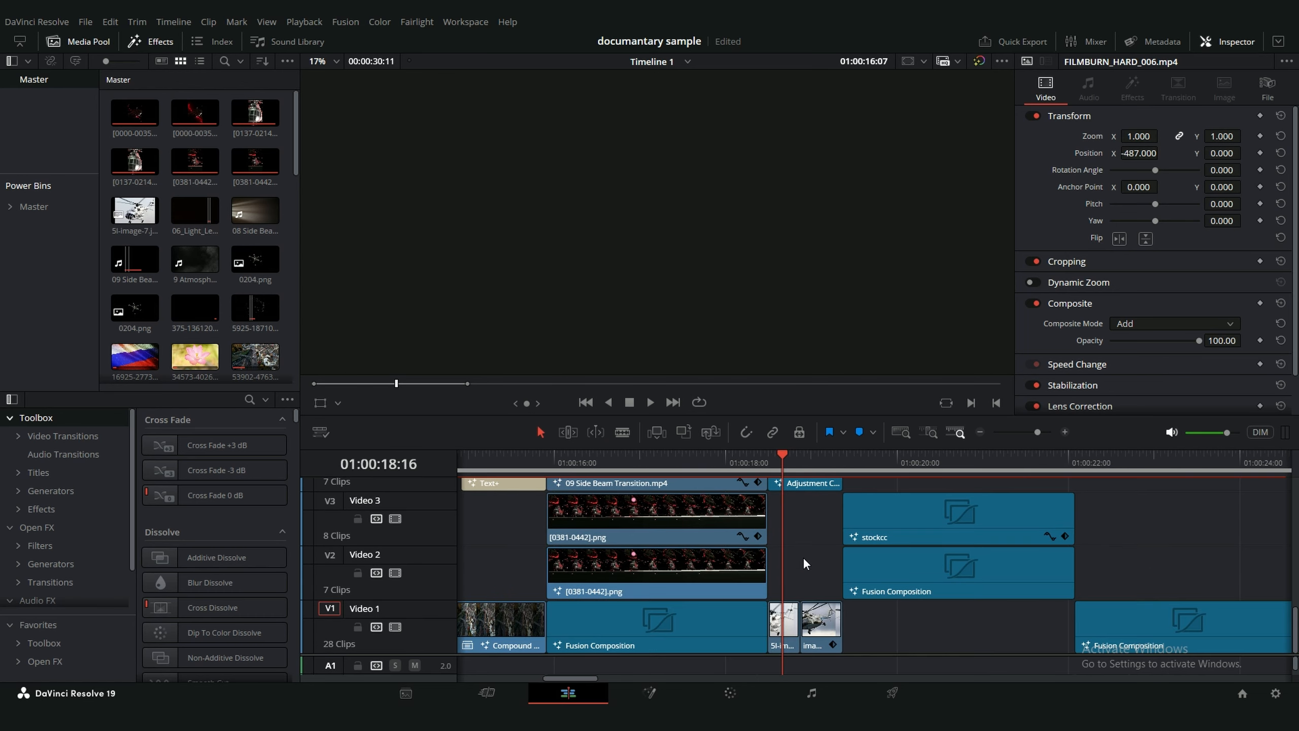
scroll(803, 556, "down", 3)
left_click_drag(820, 459, 785, 619)
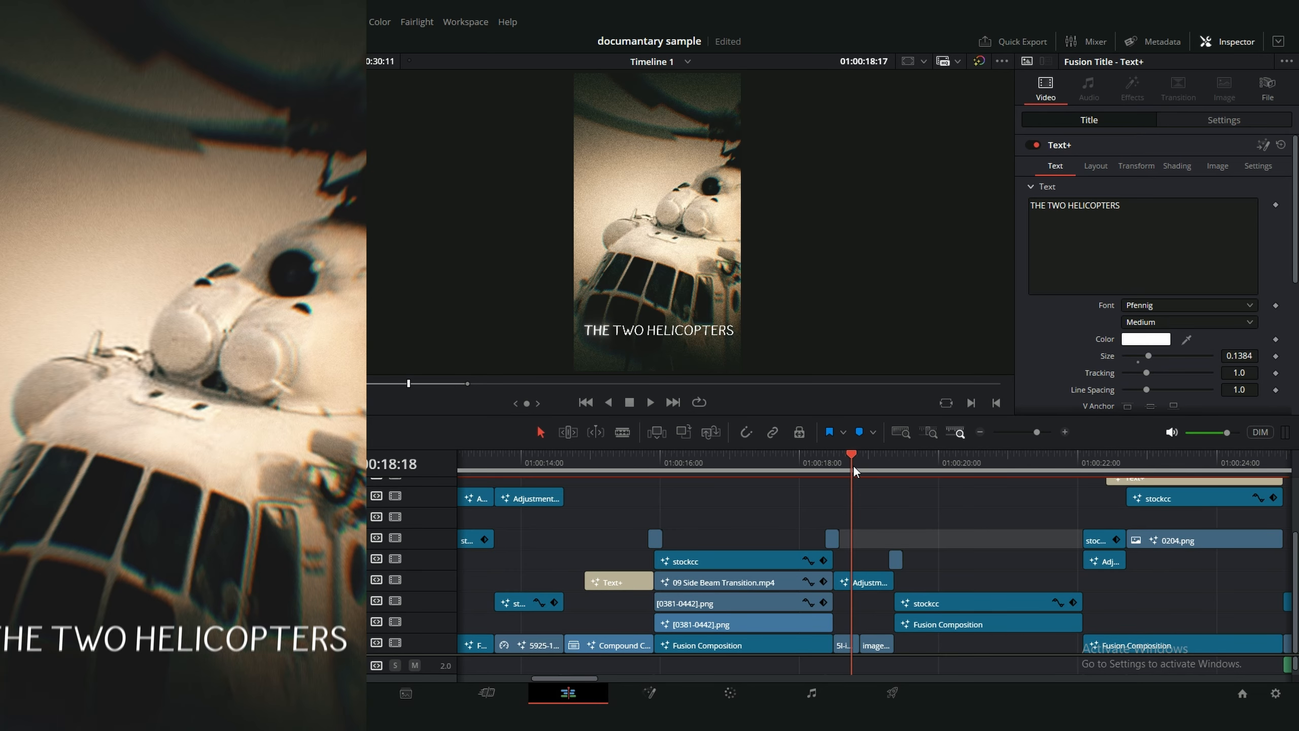
left_click_drag(852, 465, 926, 479)
left_click_drag(1003, 537, 747, 510)
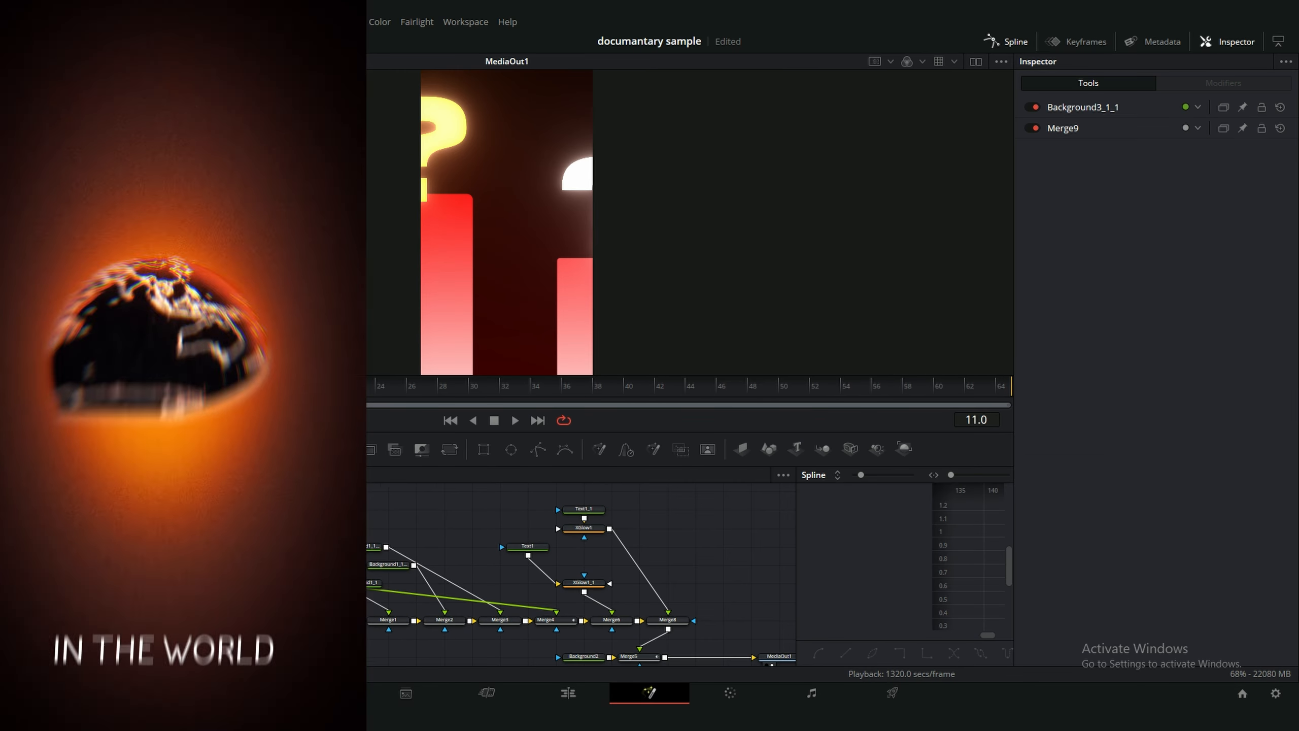
- Tidy the bar chart node graph, lining up the Rectangle and Background nodes over their merges and the Merge9 group above Merge4
left_click_drag(175, 536, 315, 517)
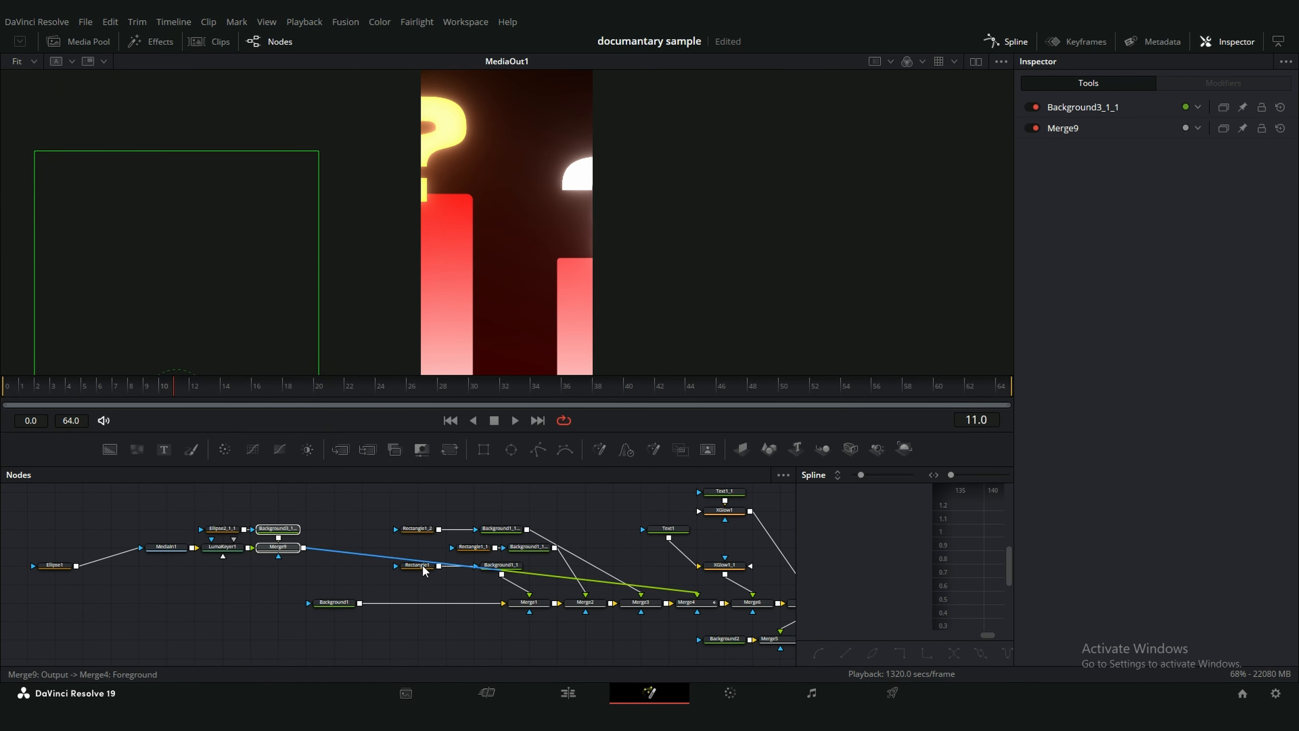
left_click_drag(501, 574, 529, 593)
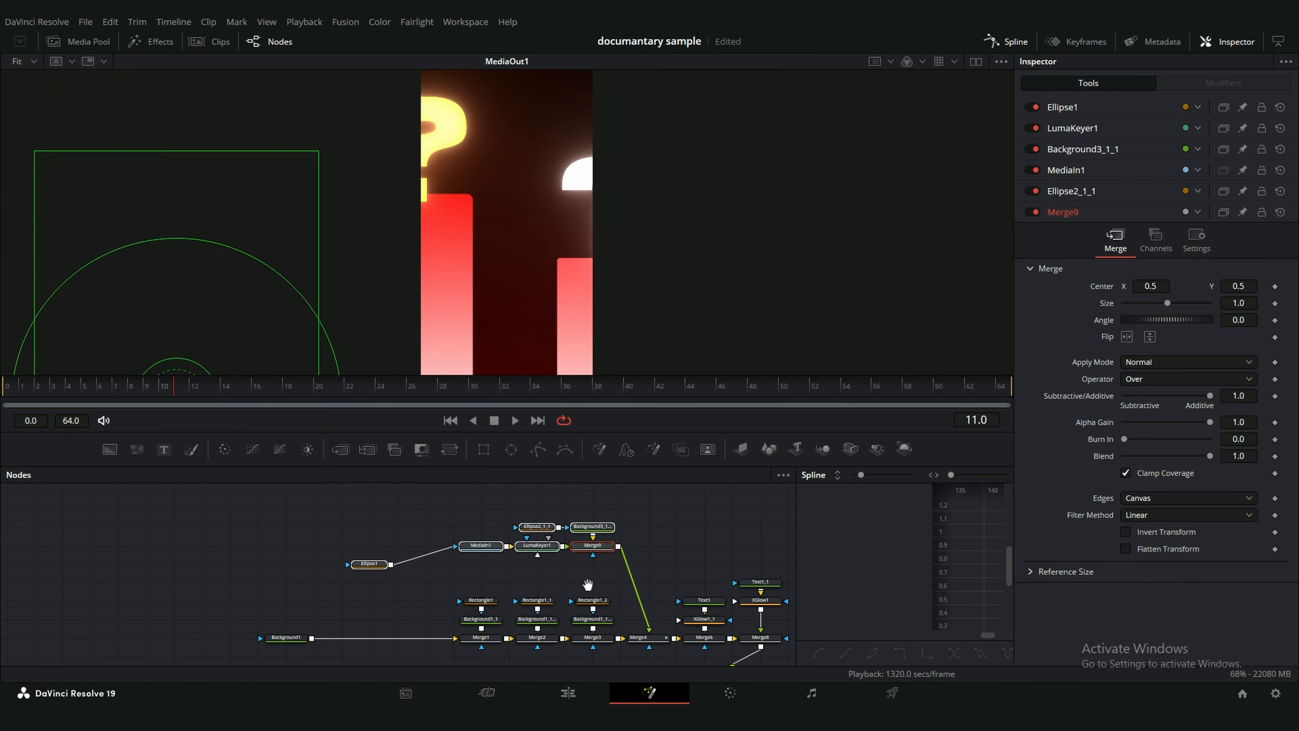
left_click_drag(590, 555, 660, 558)
left_click_drag(604, 546, 633, 551)
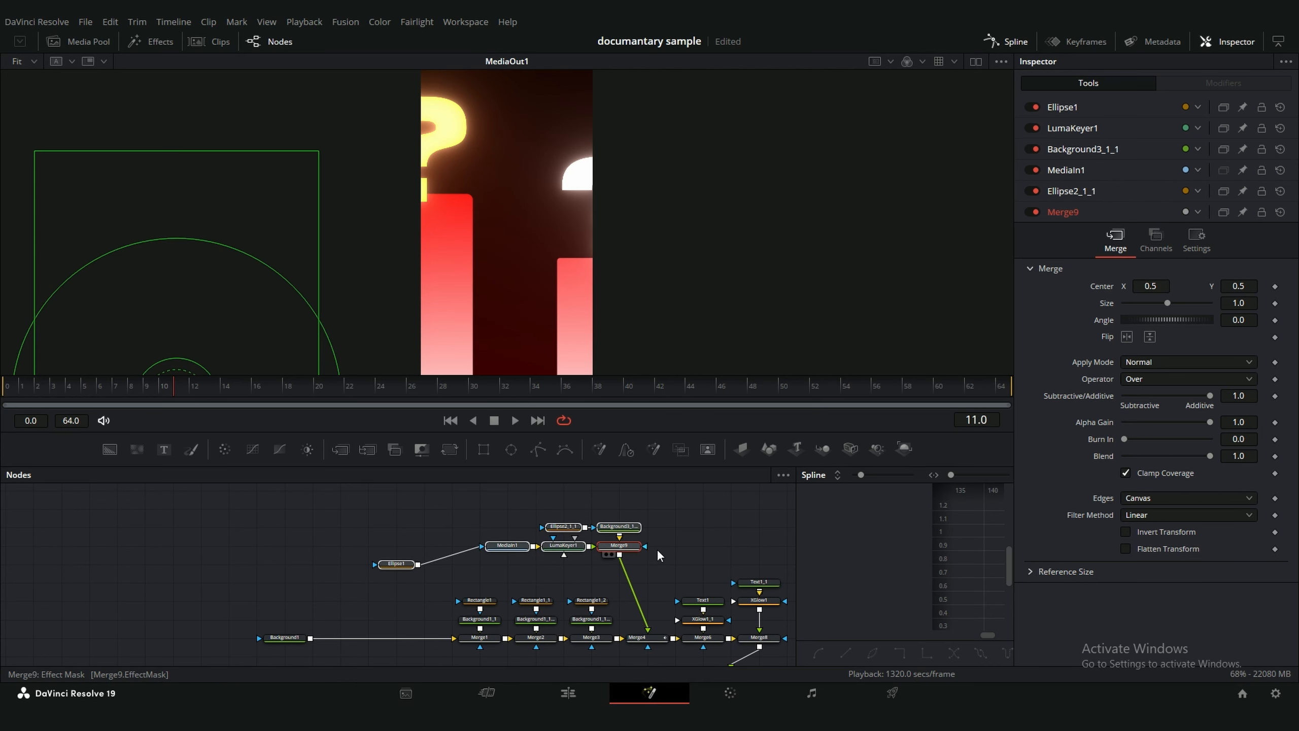
- View the Background1 gradient output and the Merge1 output with the first chart bar
left_click(281, 637)
left_click(277, 645)
scroll(523, 298, "down", 5)
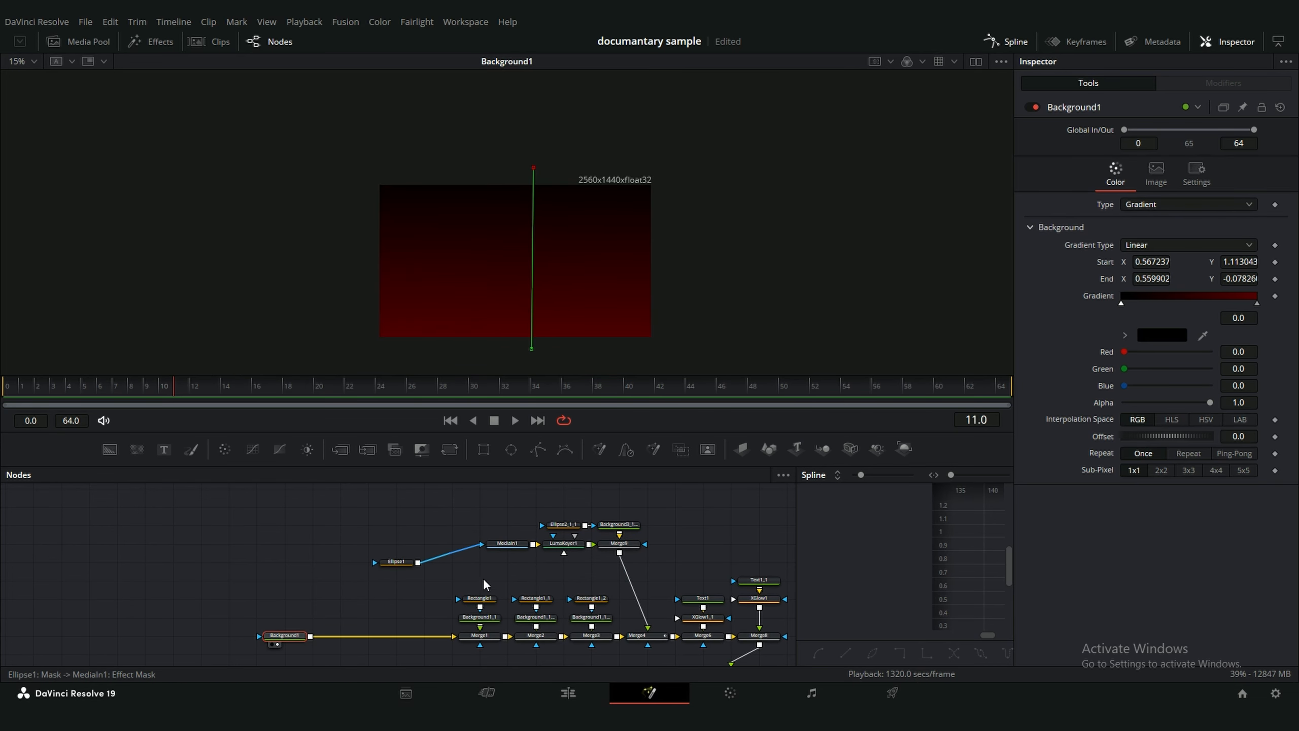
left_click(475, 636)
key("2")
left_click_drag(475, 637, 368, 618)
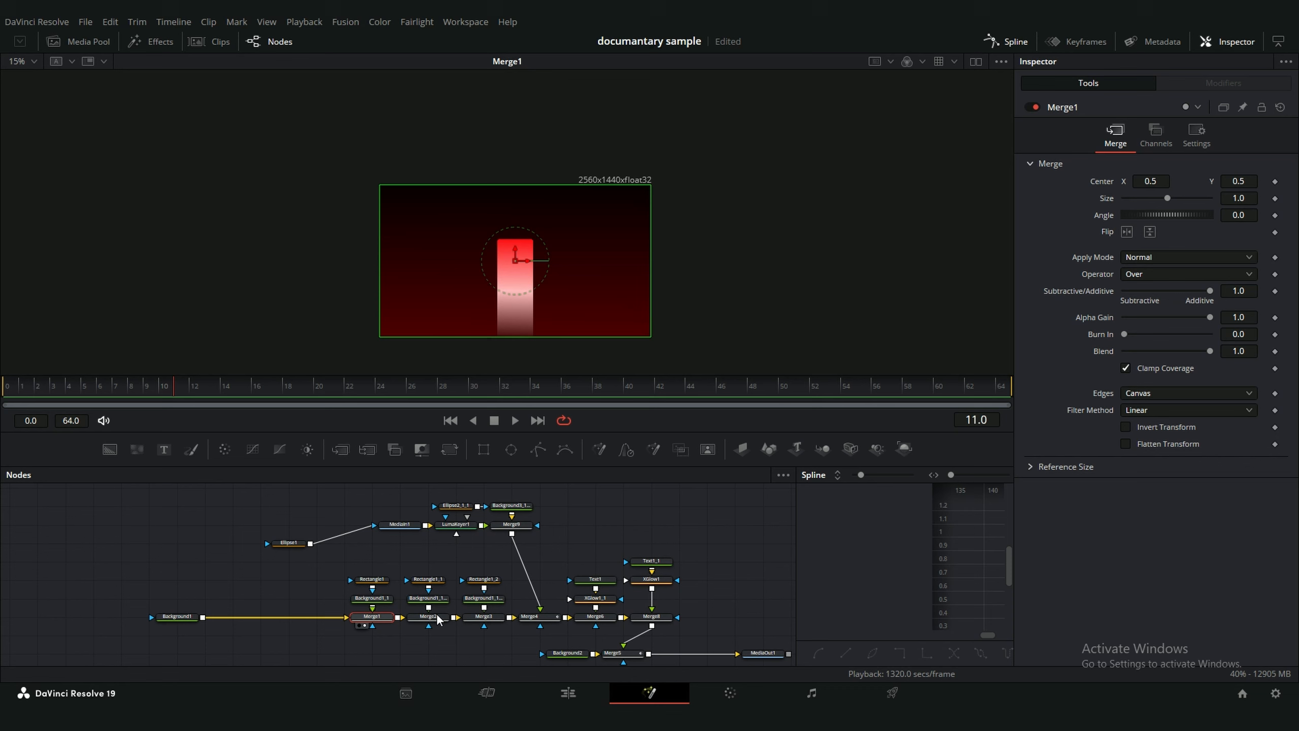
- View the outputs of Merge2, Merge3 and Merge4 to examine the added bars and helicopter
left_click(431, 617)
key("2")
left_click(476, 617)
key("2")
left_click(535, 617)
key("2")
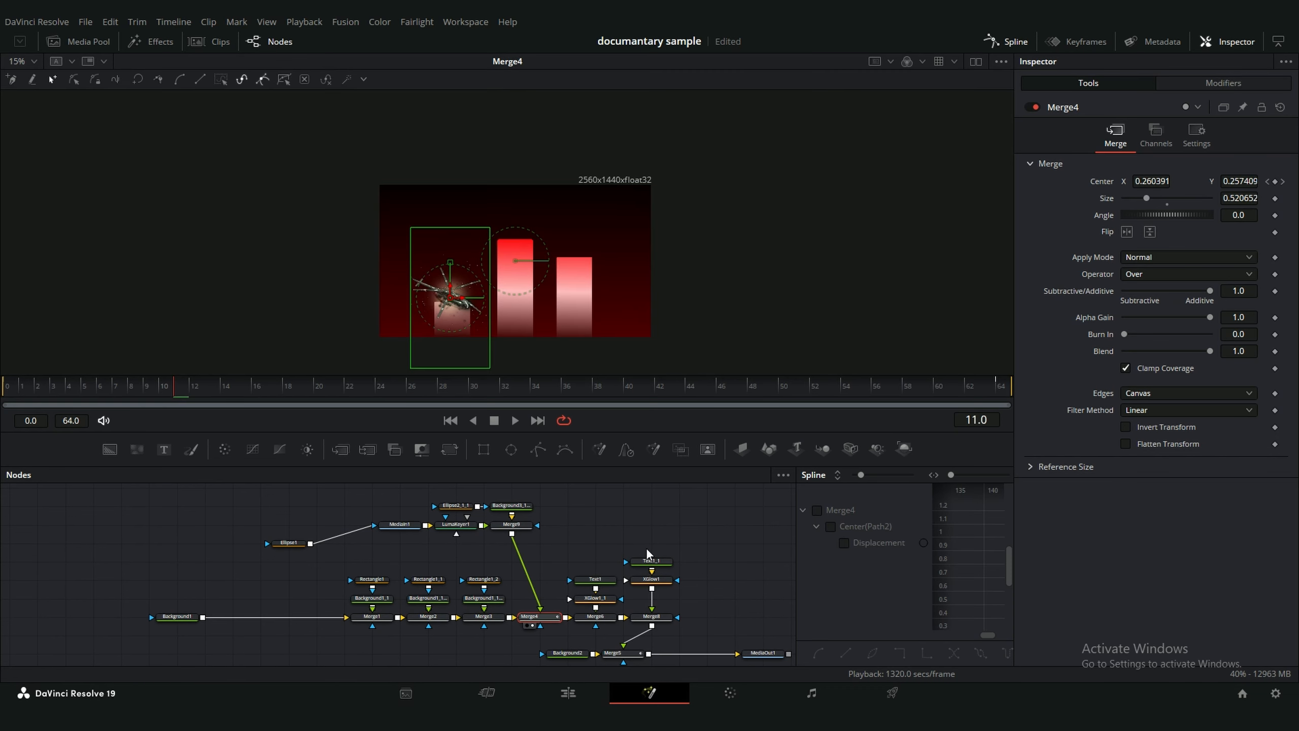
- View the Merge6 and Merge8 outputs with the glowing question marks, and select the Background1 node
left_click(595, 617)
key("2")
left_click(651, 617)
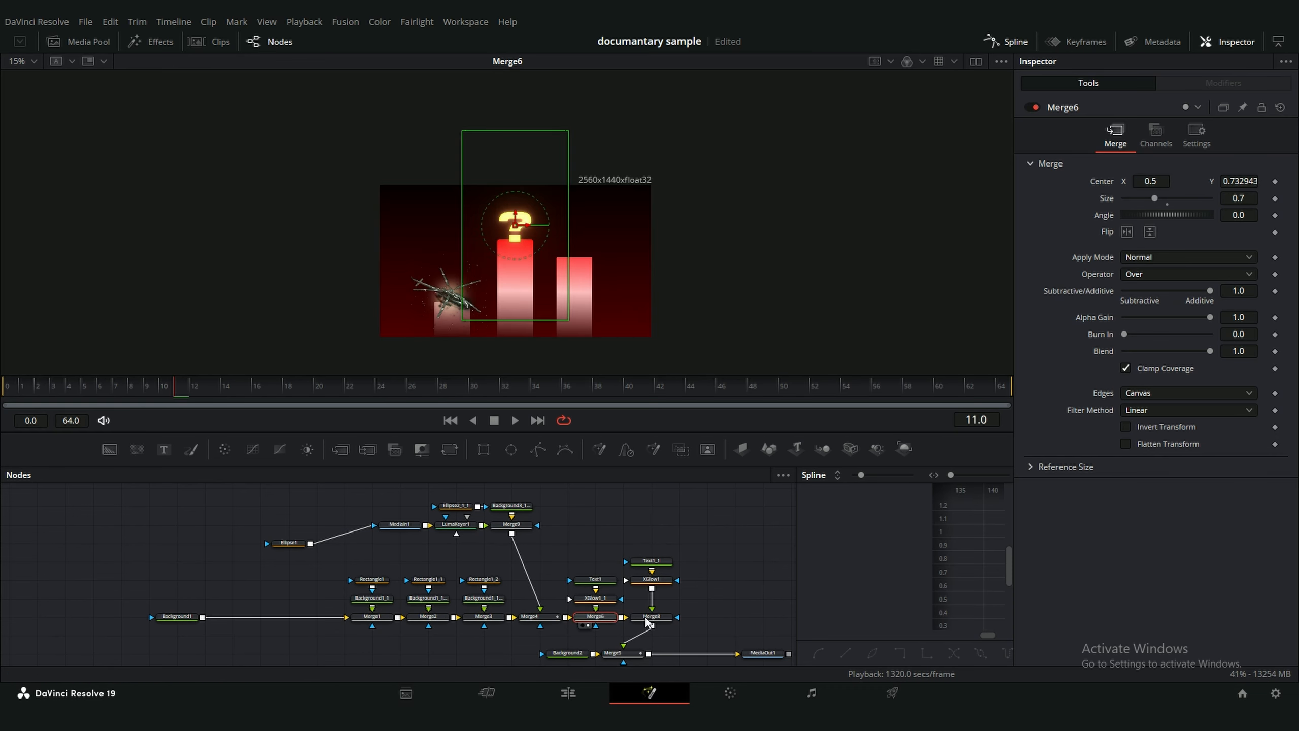
key("2")
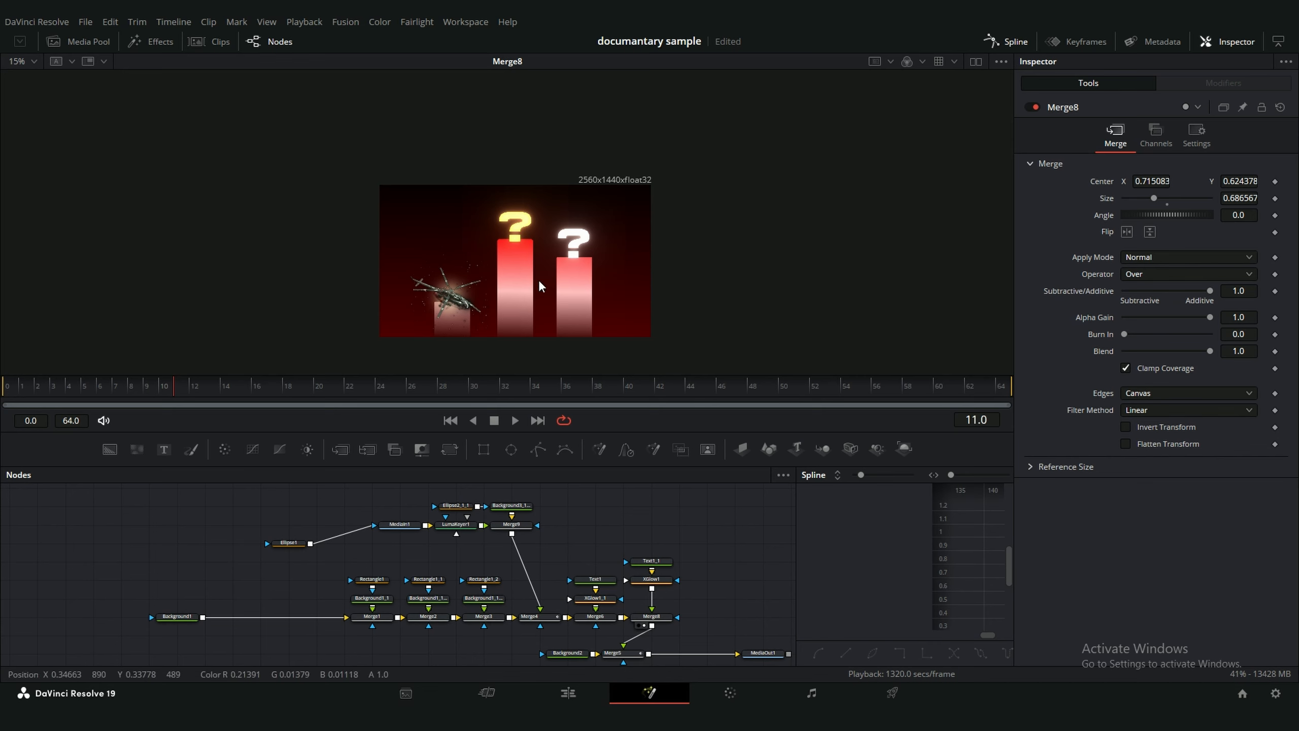
left_click_drag(687, 577, 597, 506)
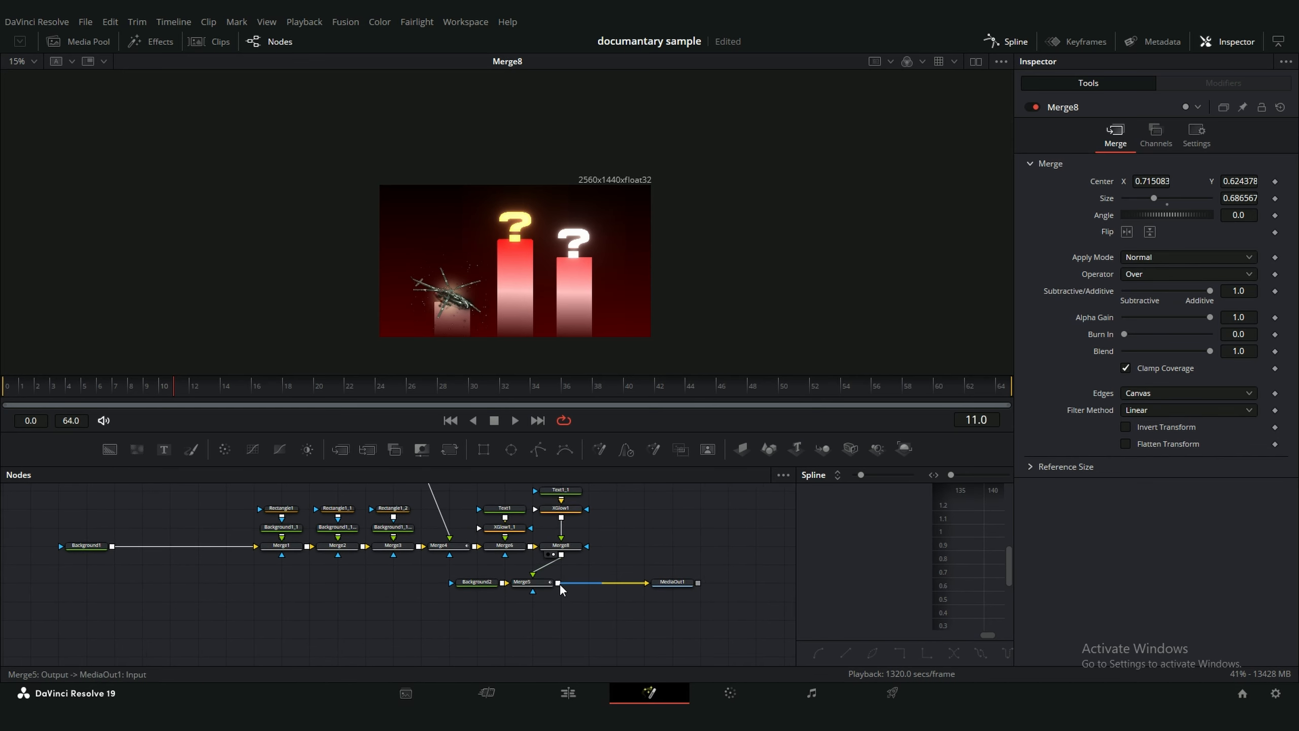
left_click(78, 546)
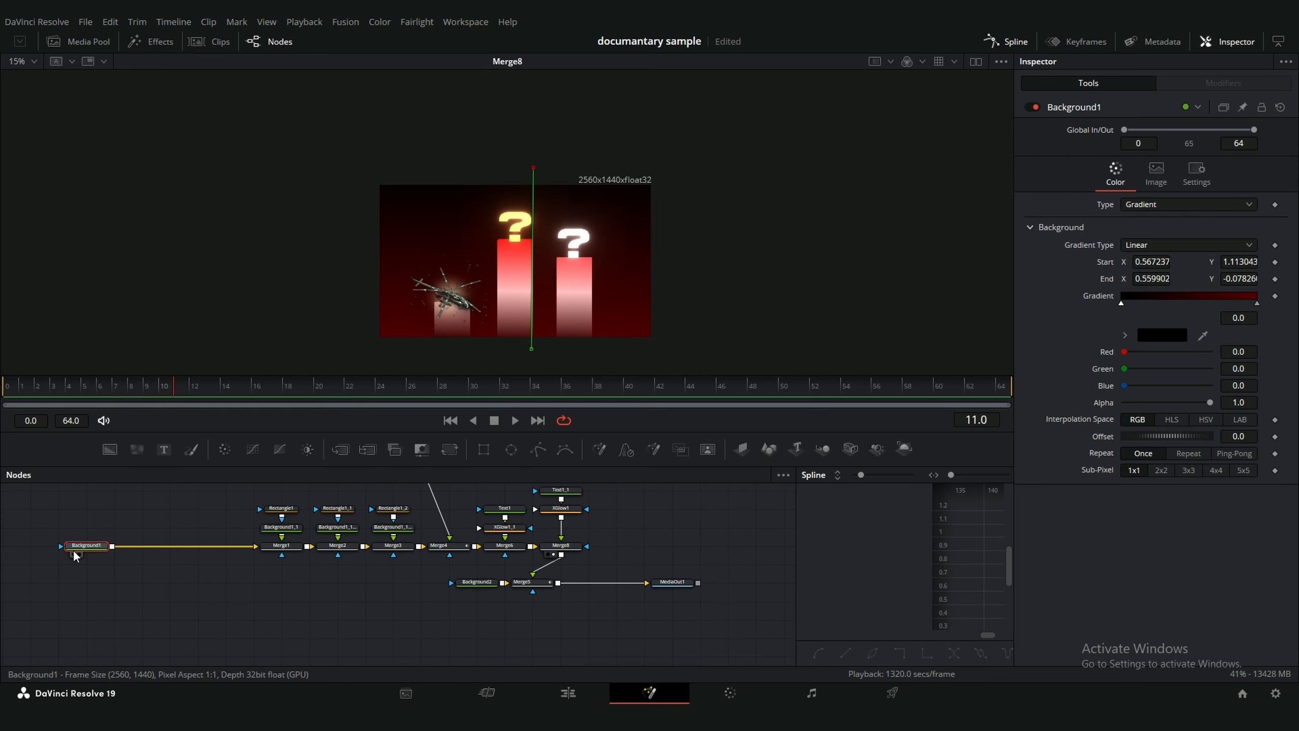
- Examine the image size and other settings of the Background1 node
left_click(1190, 170)
left_click(1160, 174)
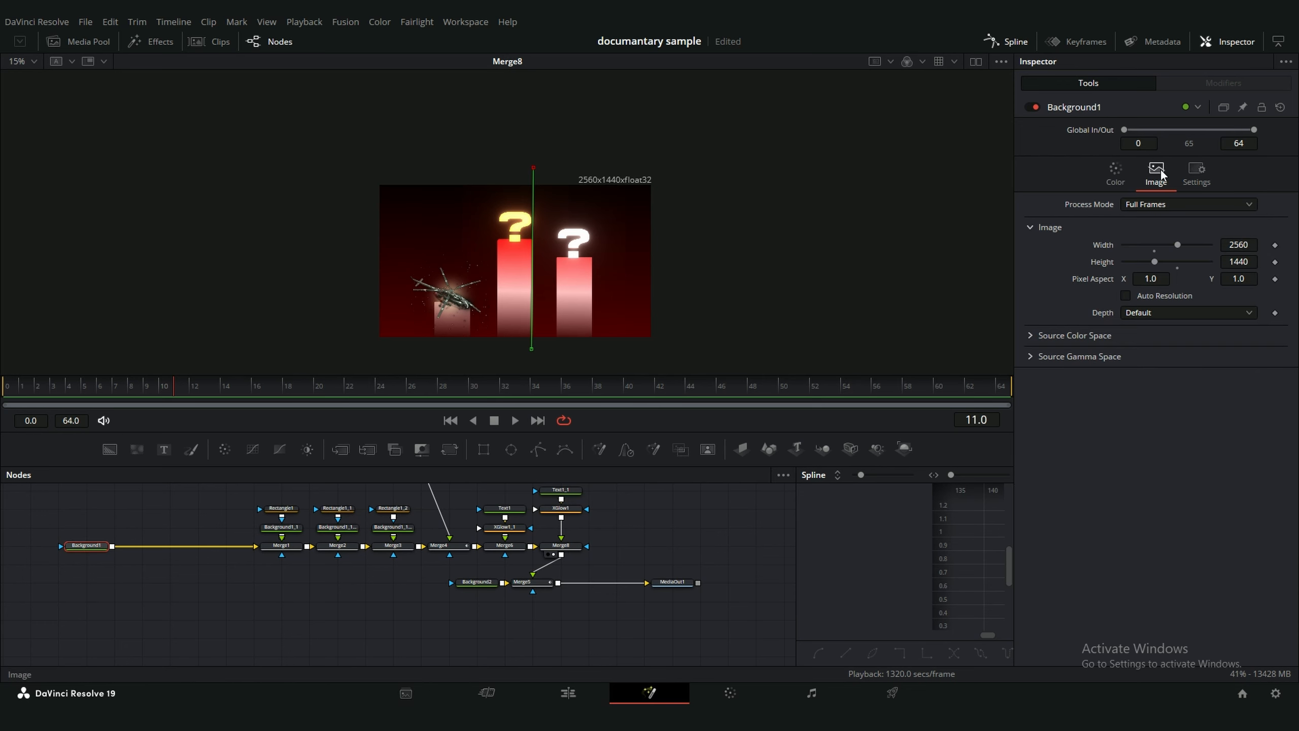
left_click(1191, 172)
left_click(1166, 179)
left_click_drag(323, 164, 685, 361)
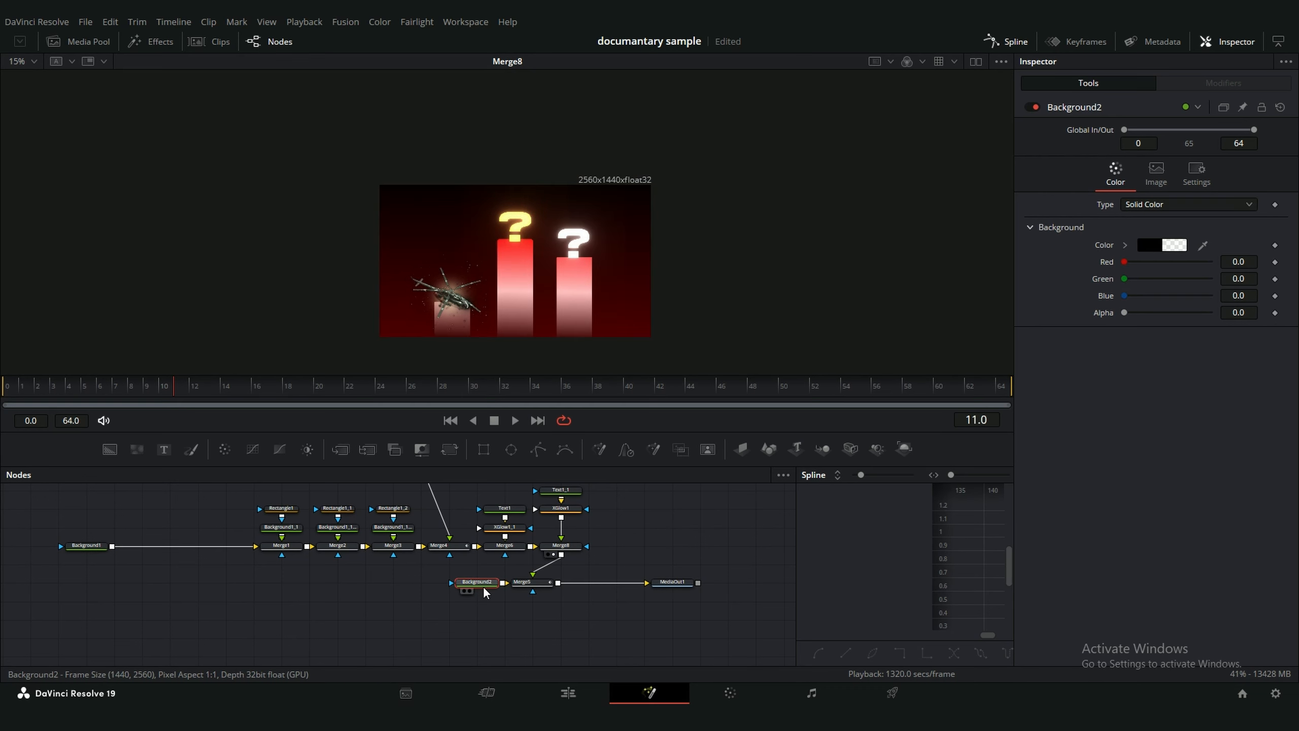
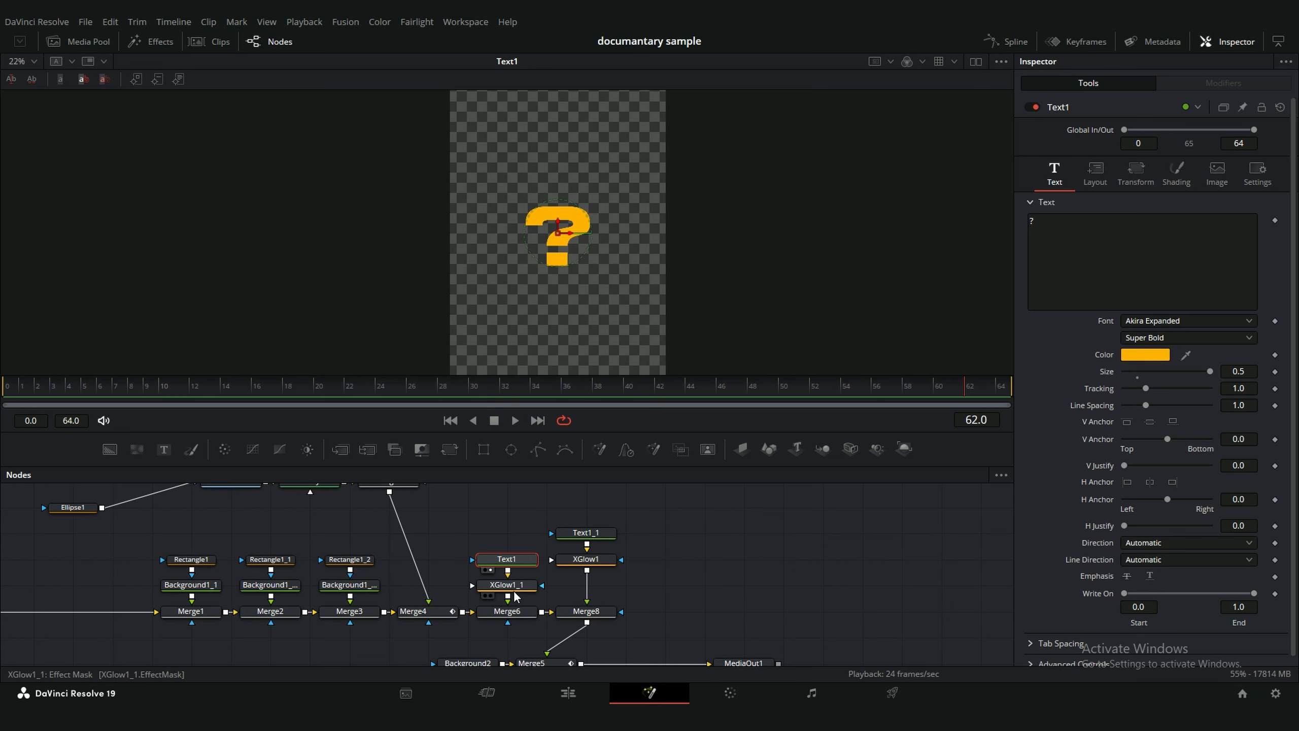
- View the outputs of the question mark glow nodes XGlow1_1 and XGlow1, and of Merge8
left_click(509, 593)
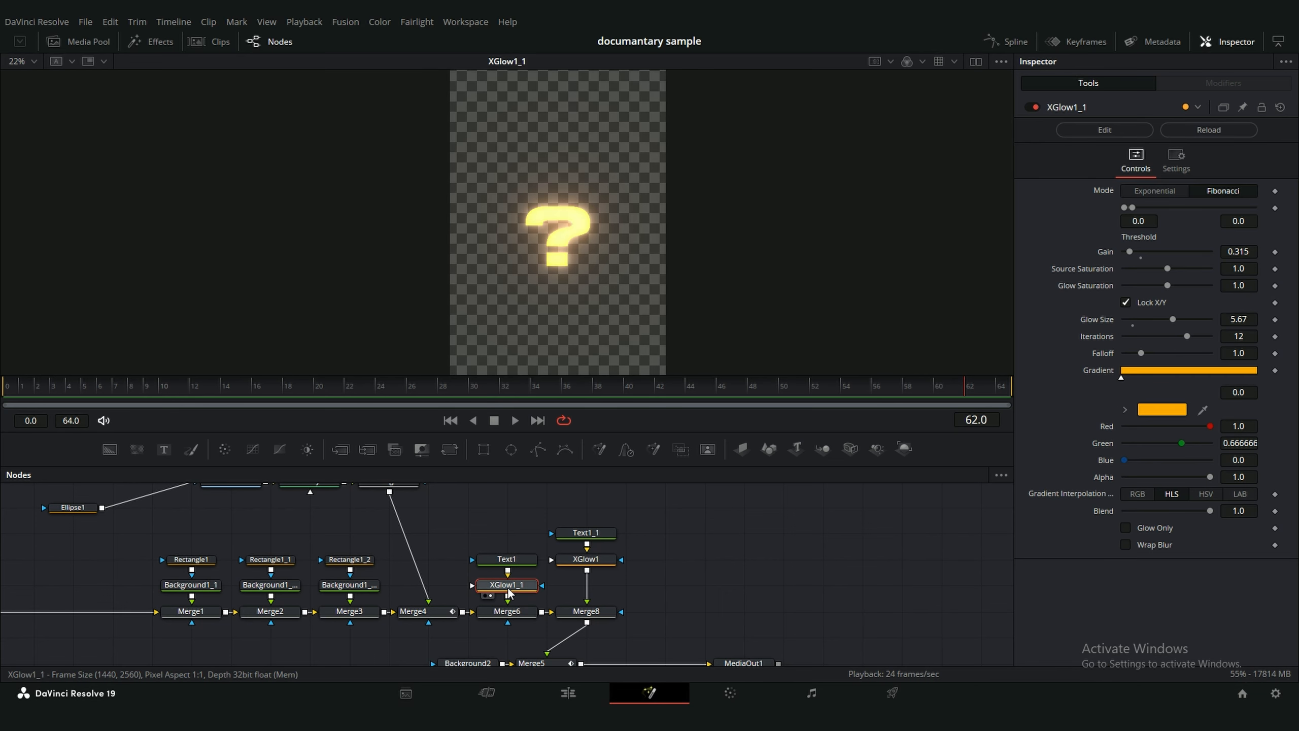
left_click(588, 561)
key("2")
left_click(591, 614)
key("2")
left_click_drag(699, 588, 891, 568)
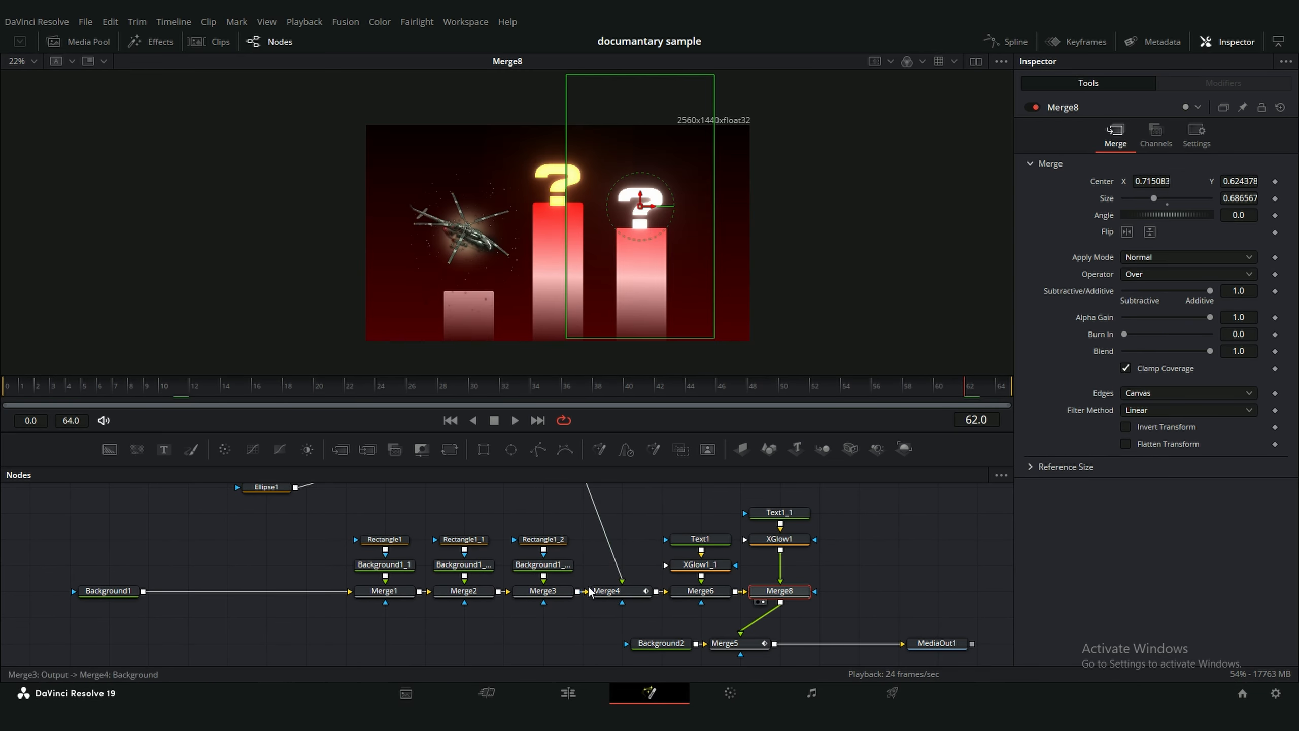
- View the helicopter output of Merge9 and compare it with its placement over the bars in Merge4
left_click(603, 592)
key("2")
left_click_drag(545, 495, 542, 584)
left_click(579, 553)
key("2")
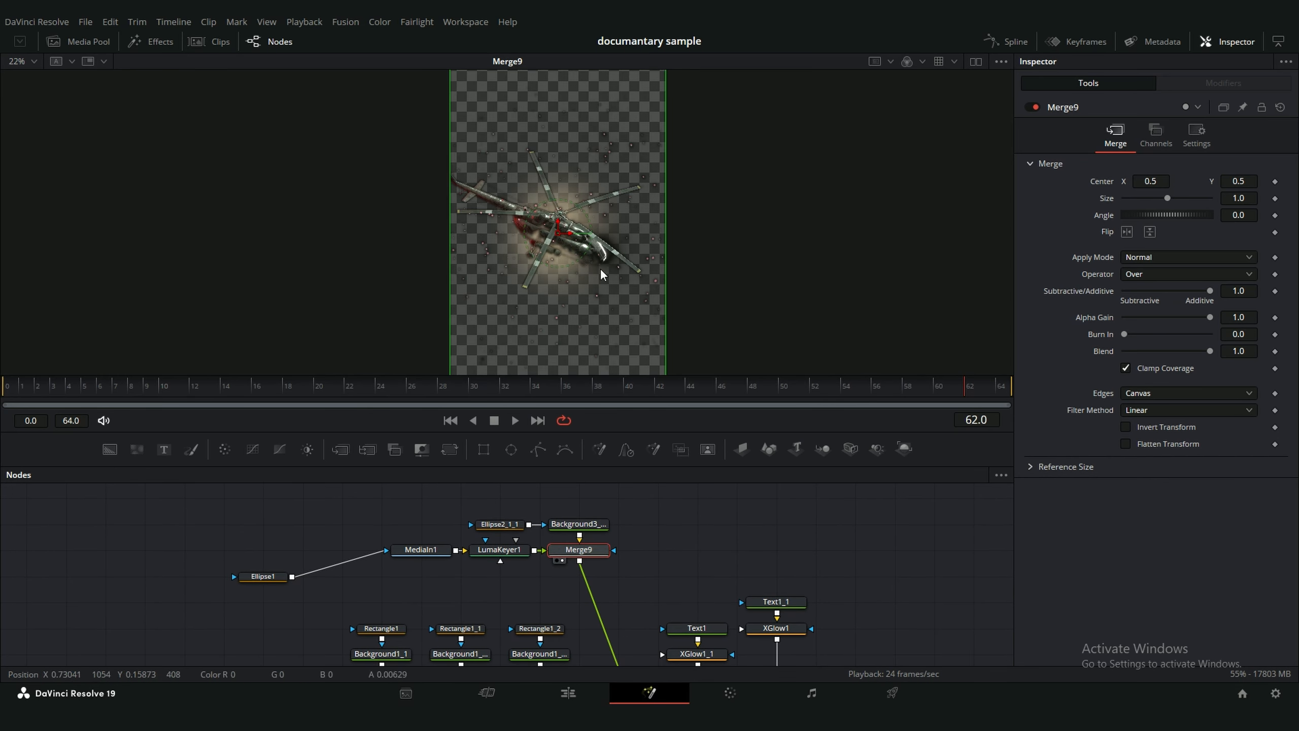
left_click_drag(608, 565, 582, 446)
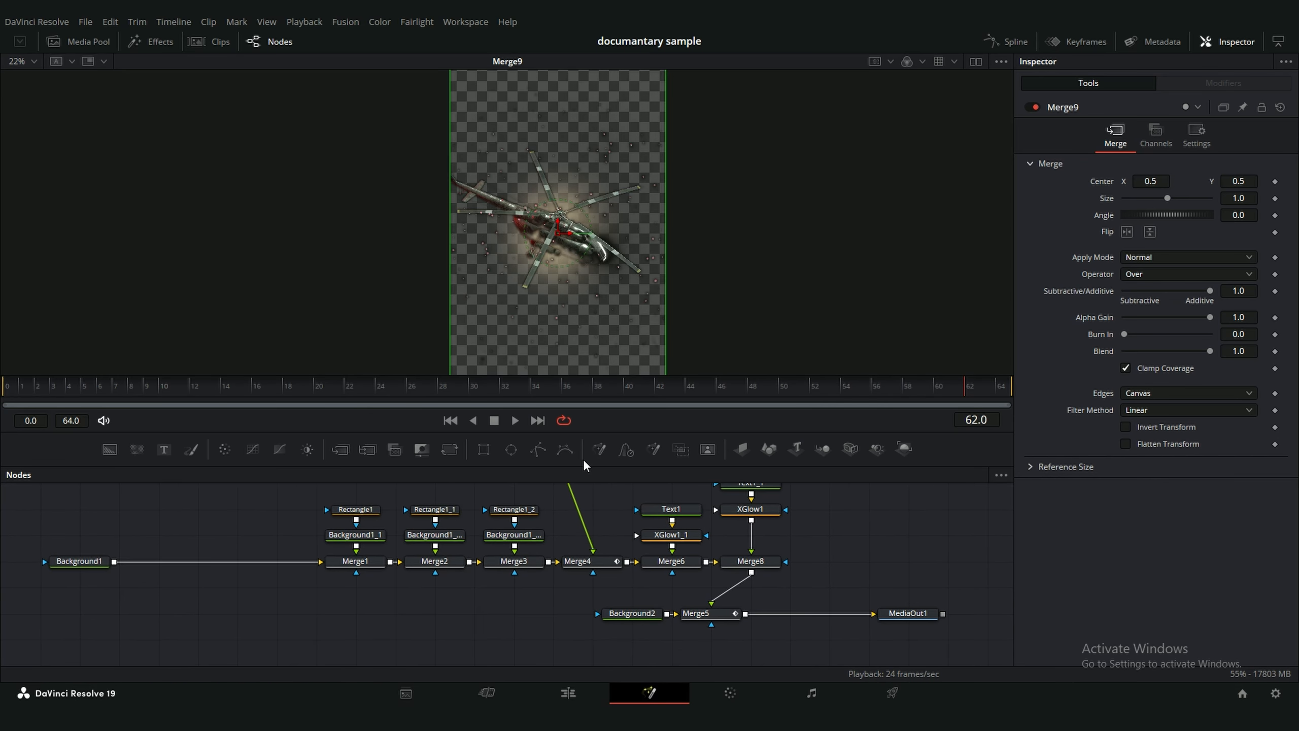
left_click(577, 562)
key("2")
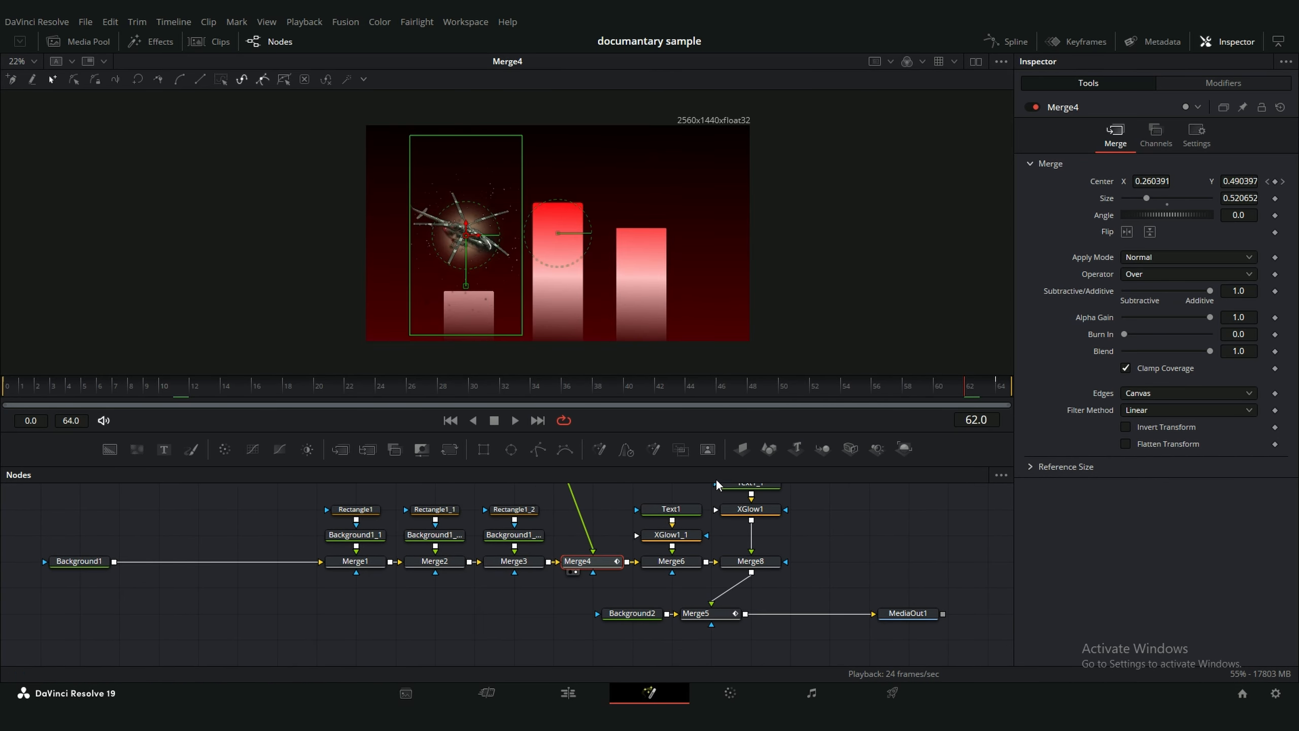
left_click(466, 228)
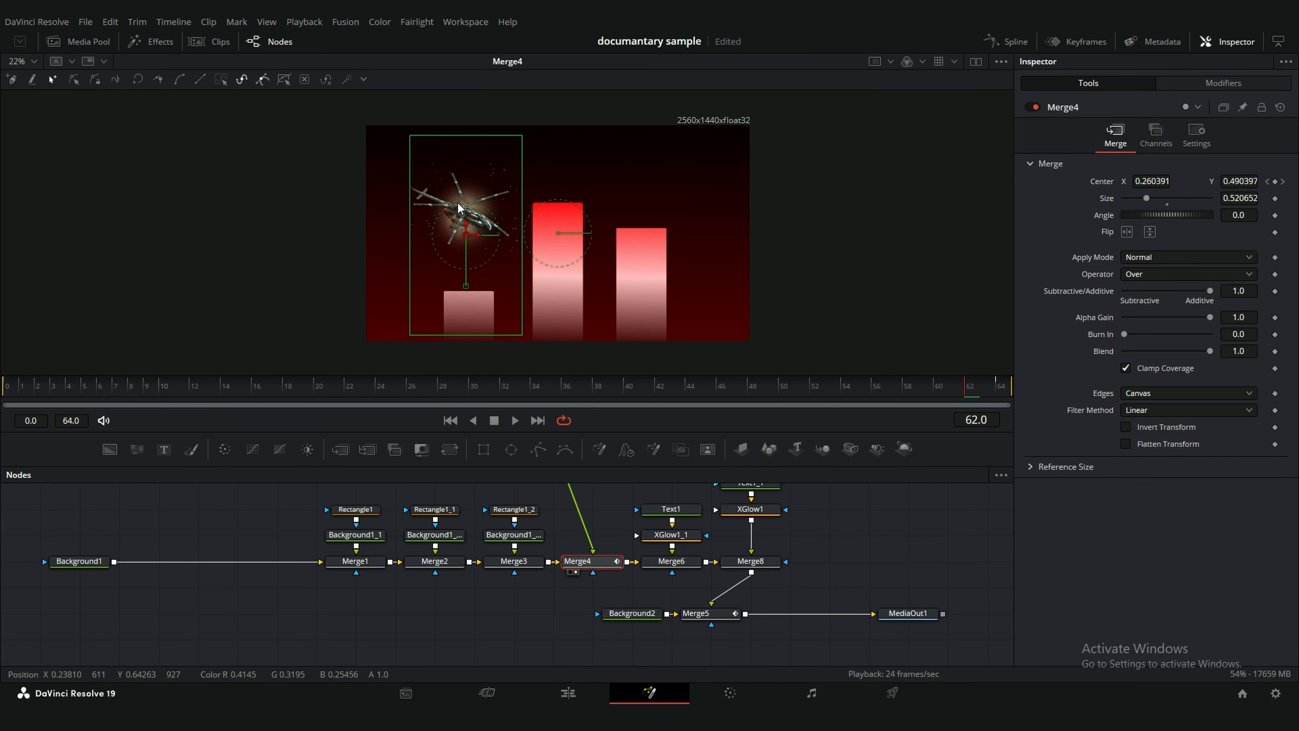
- View the final MediaOut1 output and scrub through the frames to preview the bar chart animation
left_click(908, 611)
key("2")
left_click_drag(855, 506, 528, 495)
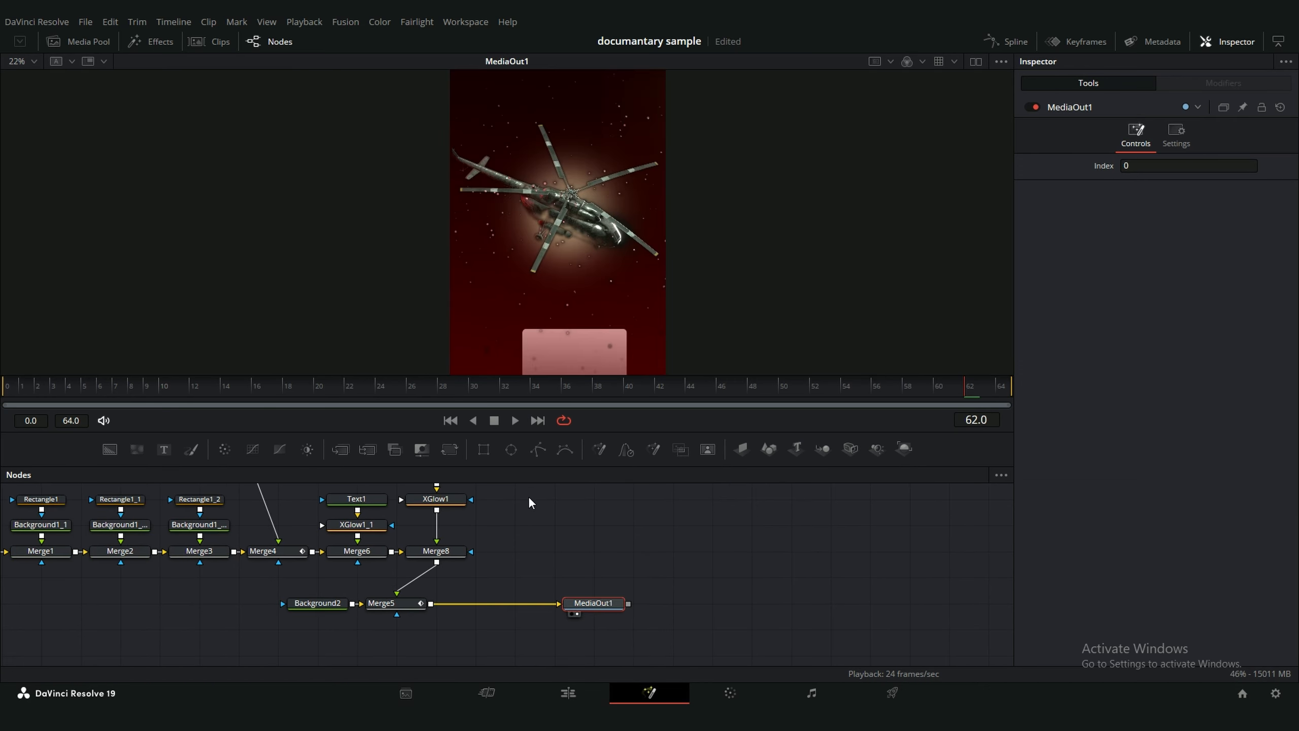
left_click_drag(474, 391, 880, 398)
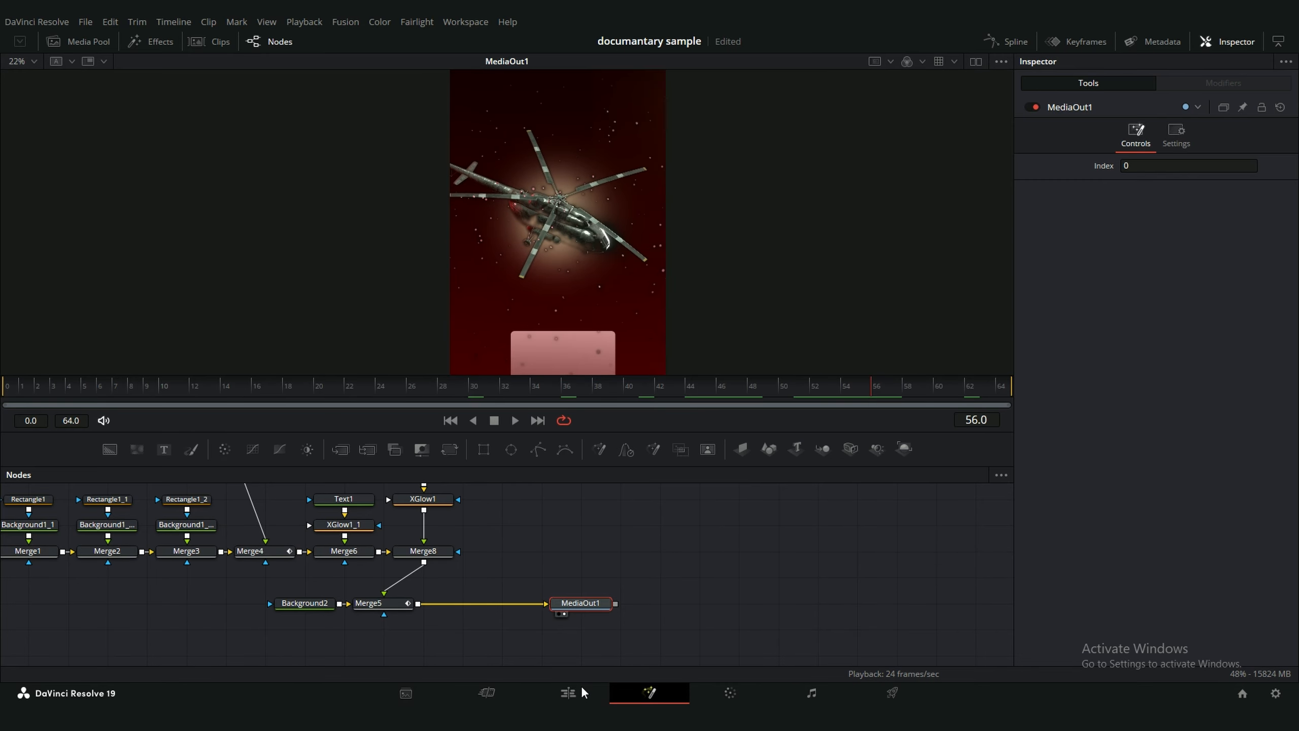
- Return to the Edit page and inspect the stockcc, adjustment and Fusion Composition clips in the globe section
left_click(568, 693)
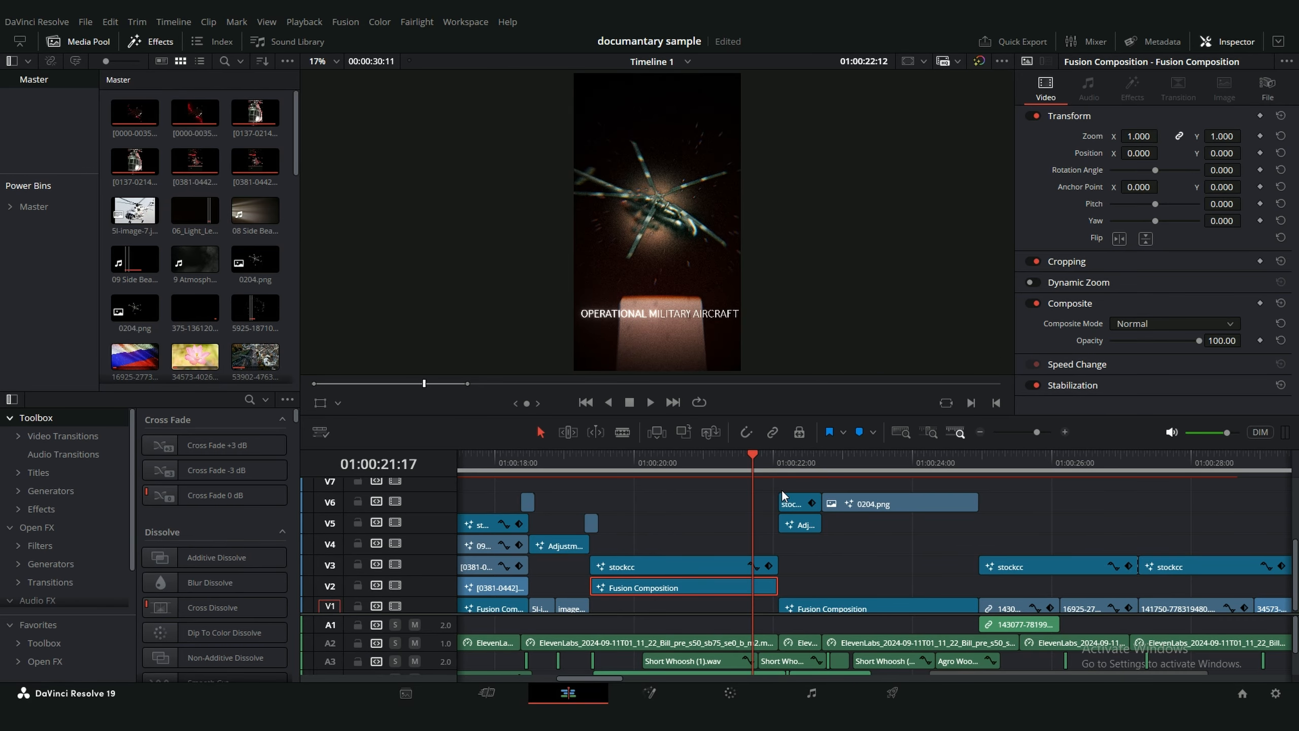
left_click_drag(753, 459, 794, 460)
left_click(793, 500)
left_click(785, 455)
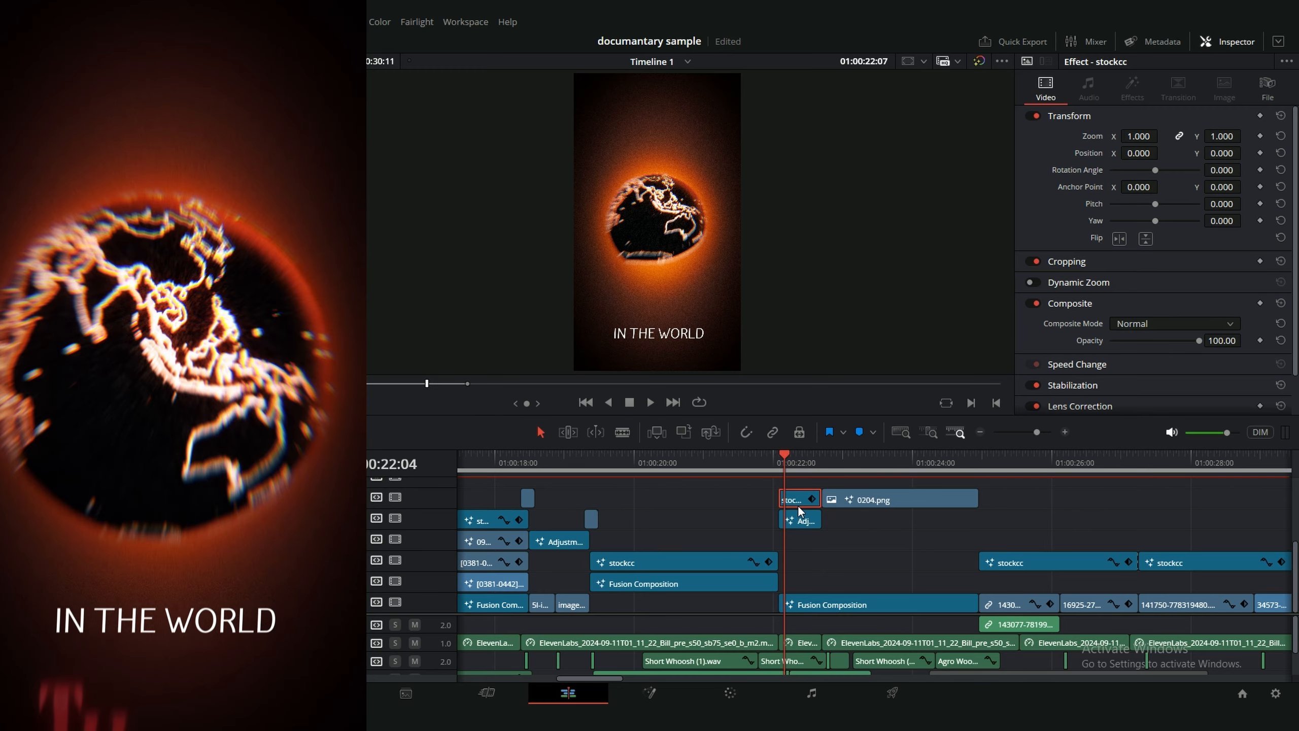
left_click(801, 521)
left_click(812, 600)
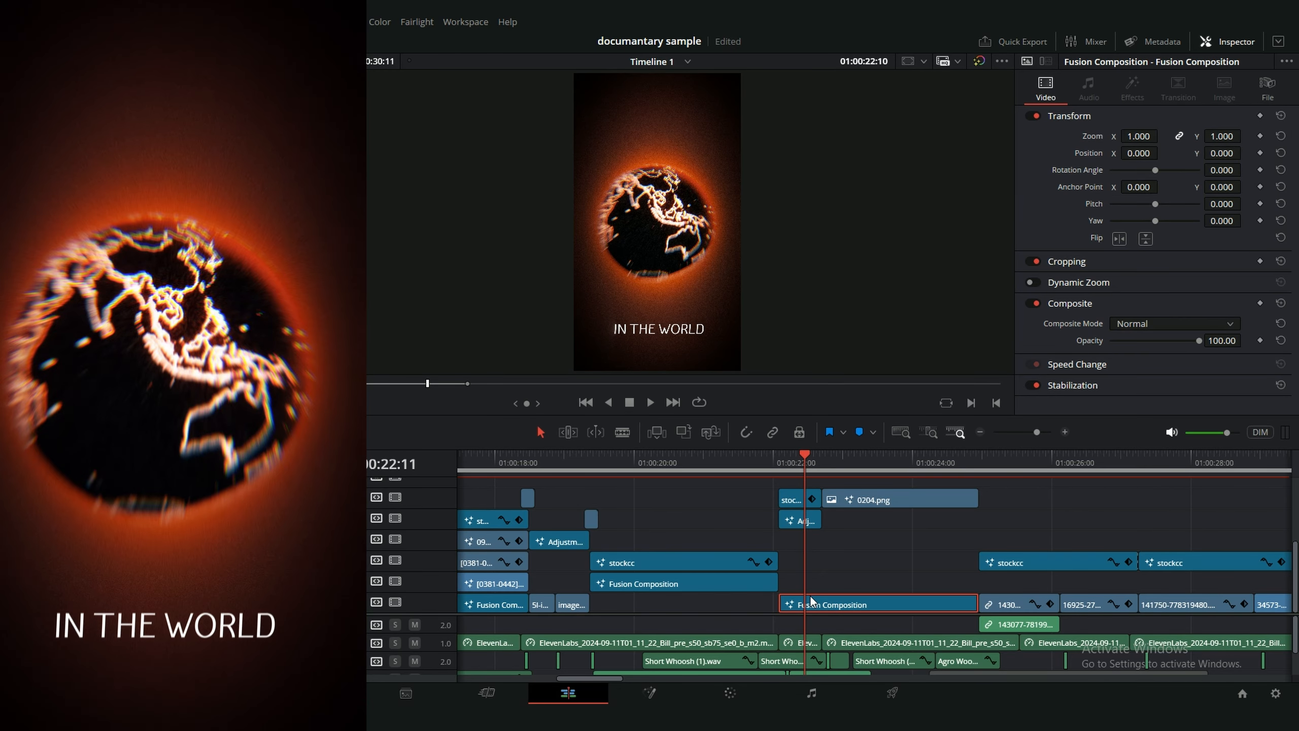
- Check the globe section's background Fusion Composition, and open the V5 adjustment clip on the Fusion page
left_click(649, 692)
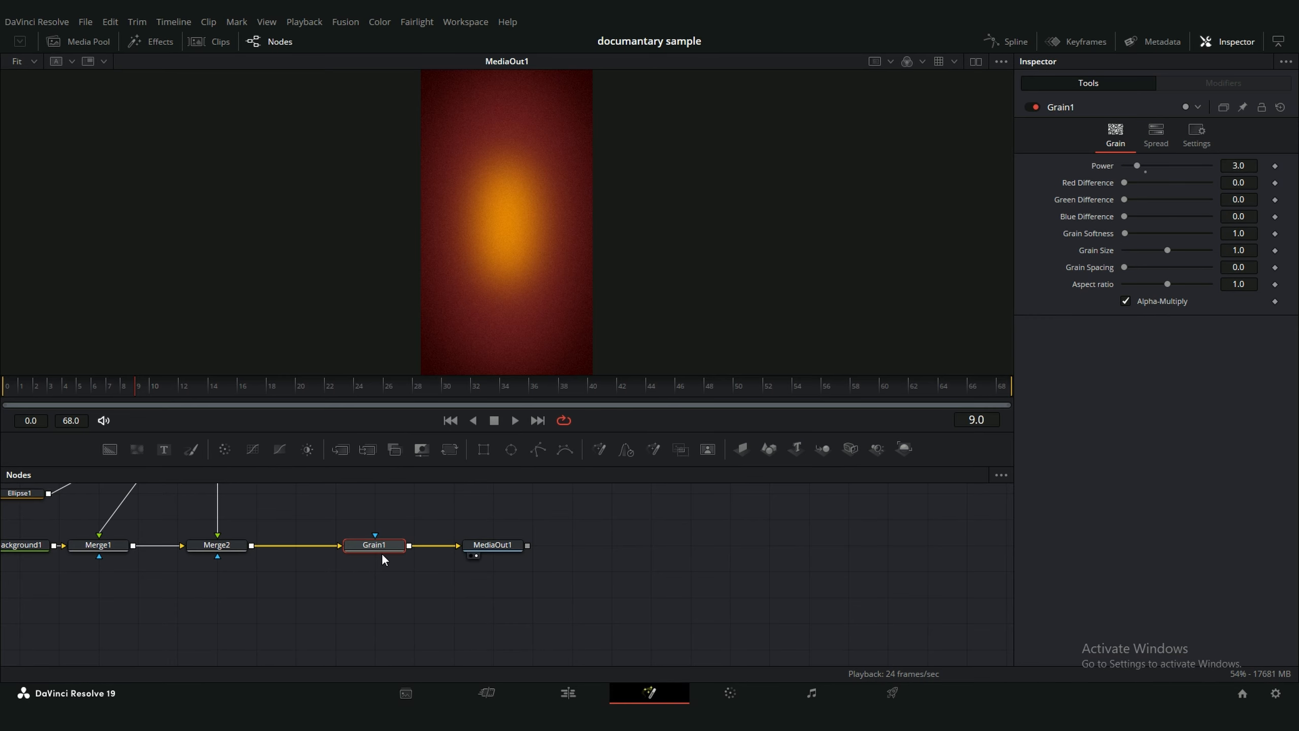
left_click(582, 691)
left_click(799, 521)
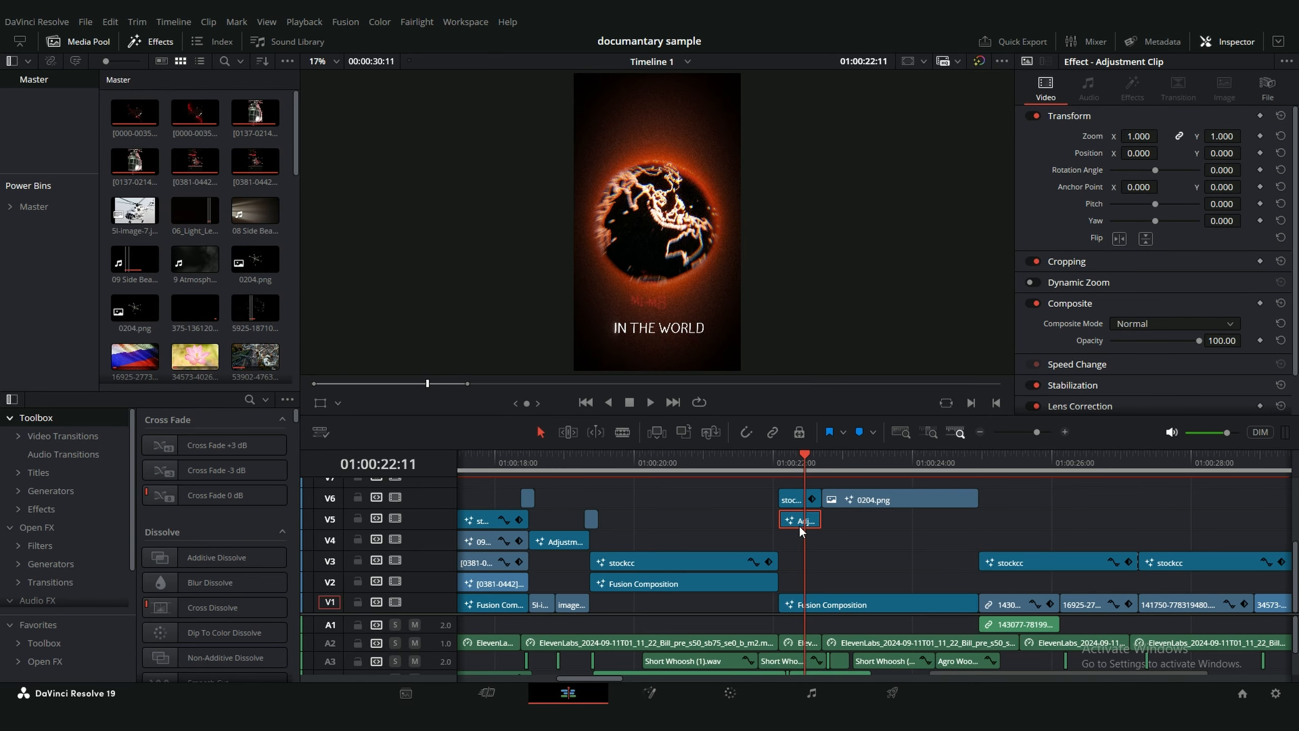
key("shift+5")
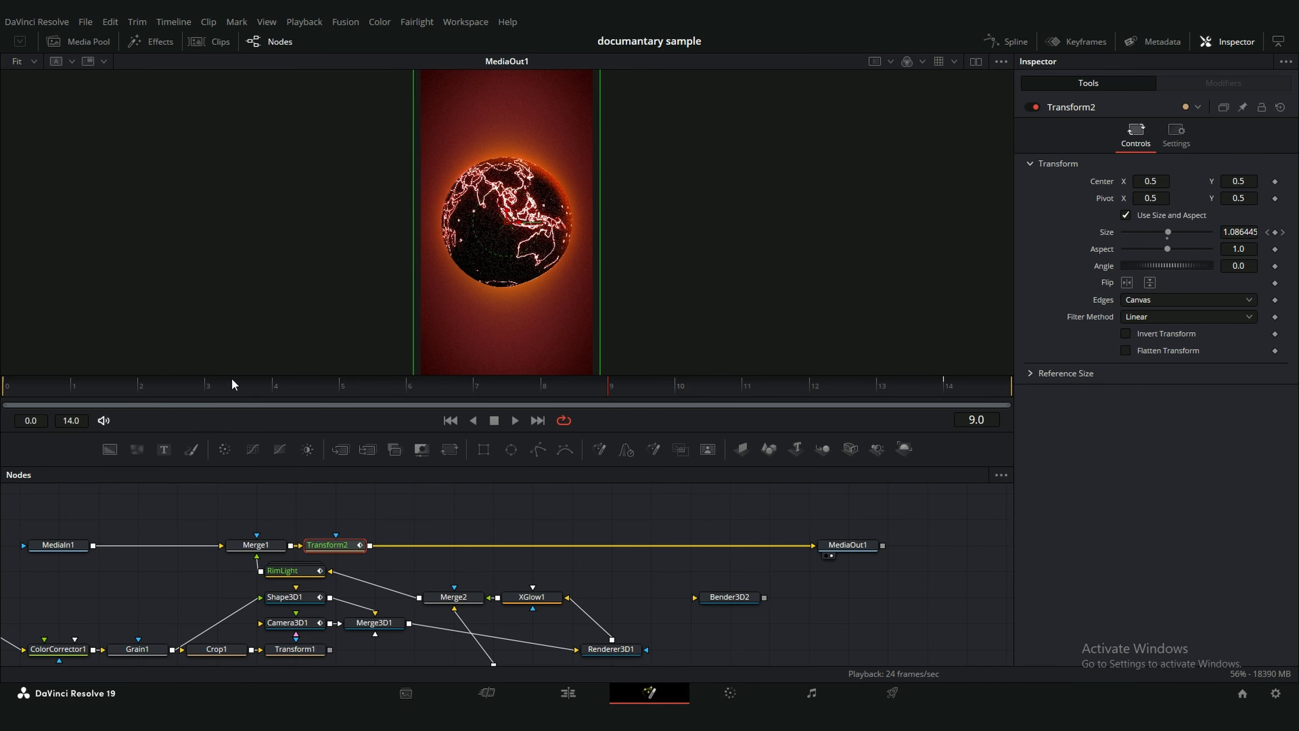
- Scrub the globe composition back to frame 0 and view the world image in MediaIn2
left_click_drag(233, 384, 6, 385)
left_click(329, 513)
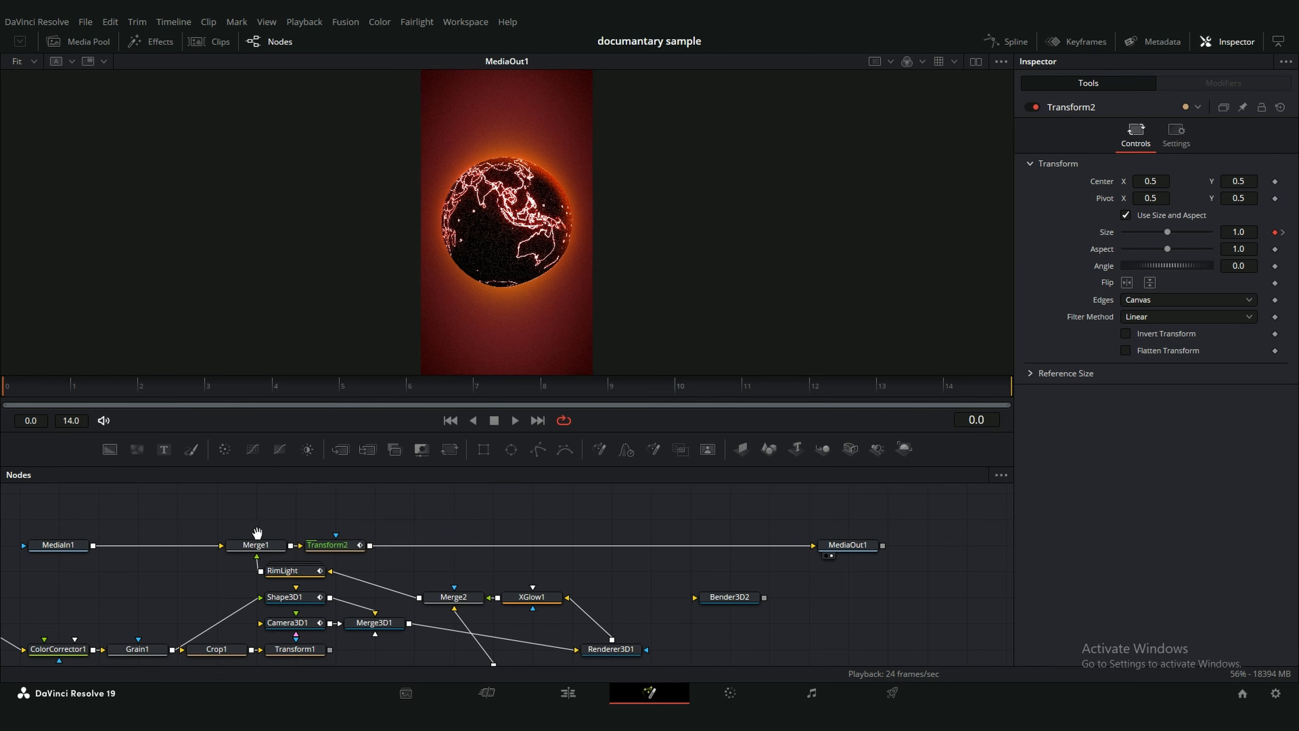
left_click_drag(257, 532, 510, 603)
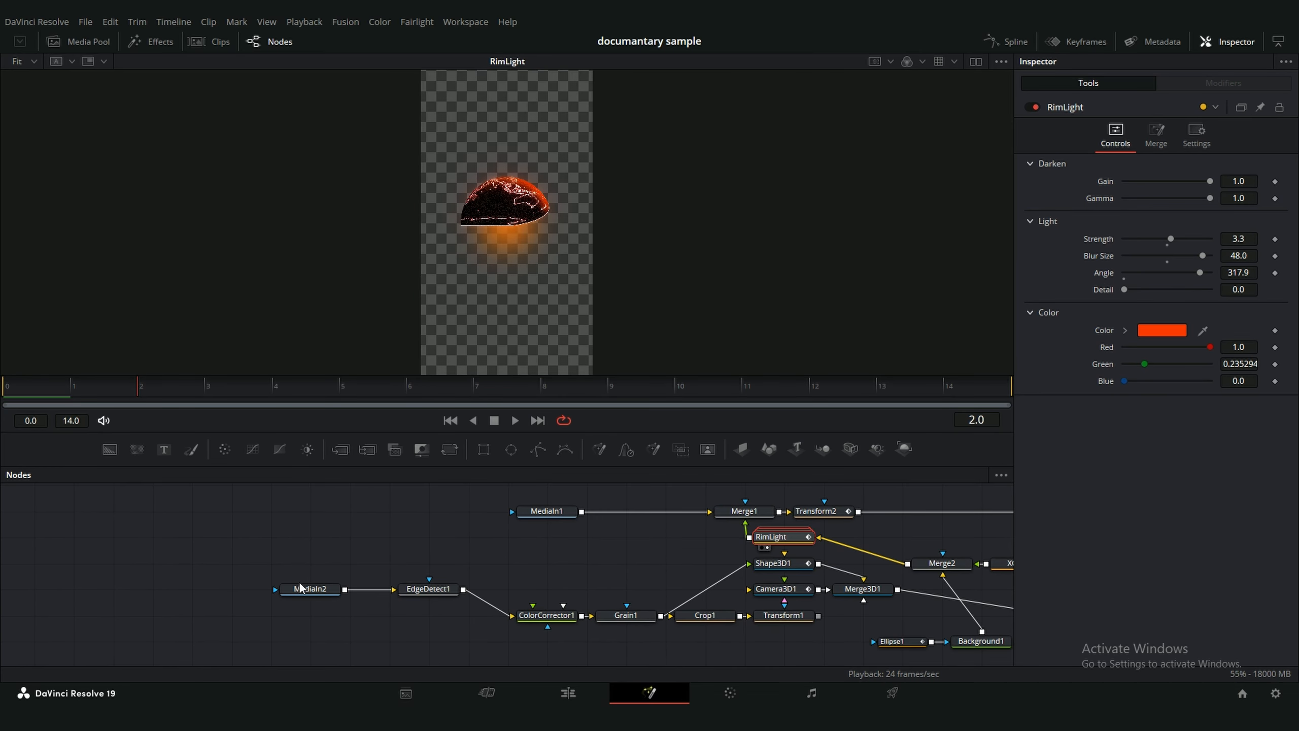
left_click(305, 594)
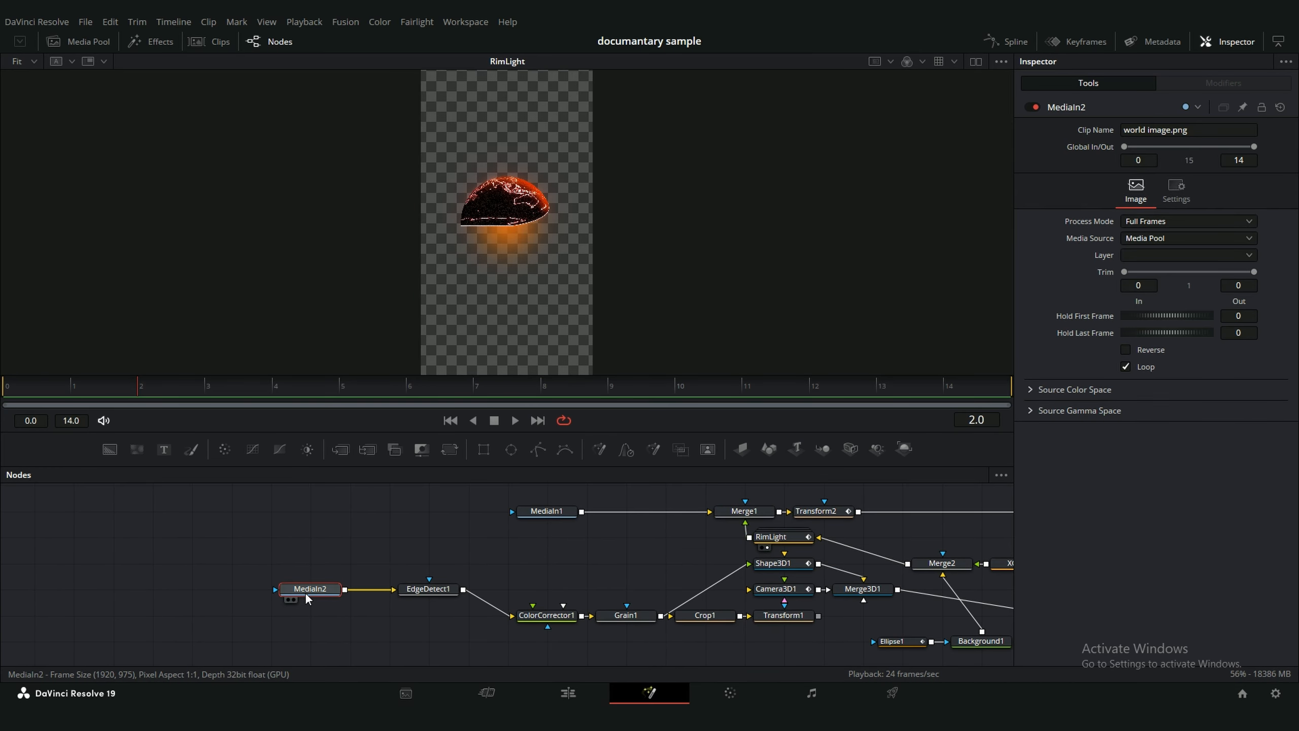
key("1")
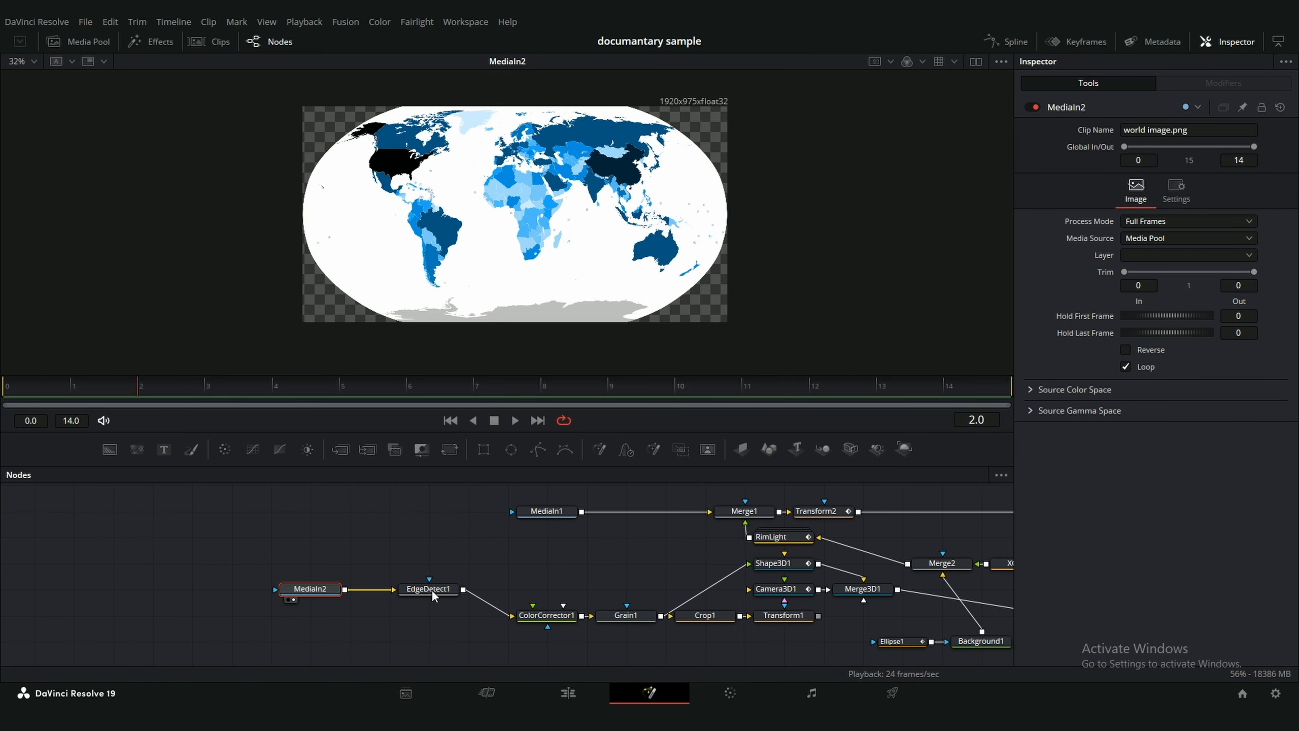
- View the EdgeDetect1 output, compare it with MediaIn2, and view the ColorCorrector1 output
left_click(432, 592)
key("1")
left_click_drag(481, 581, 312, 581)
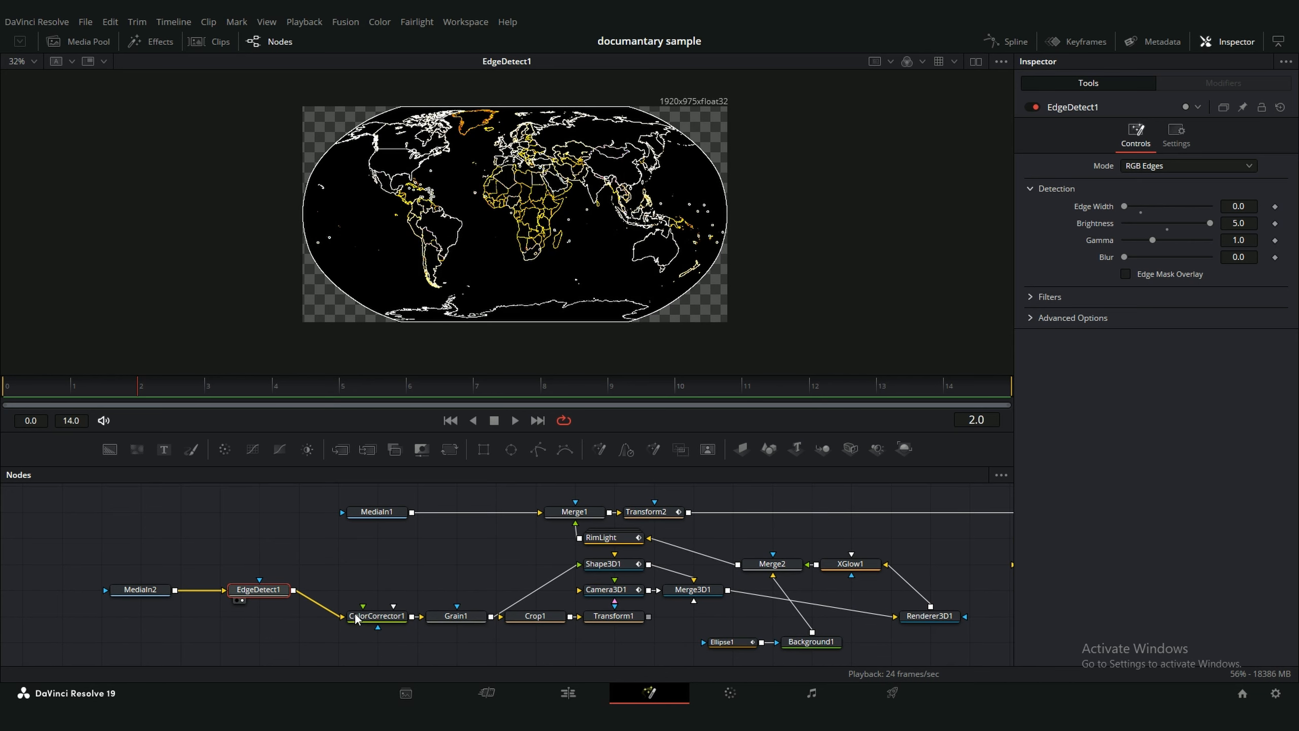
left_click(132, 590)
key("1")
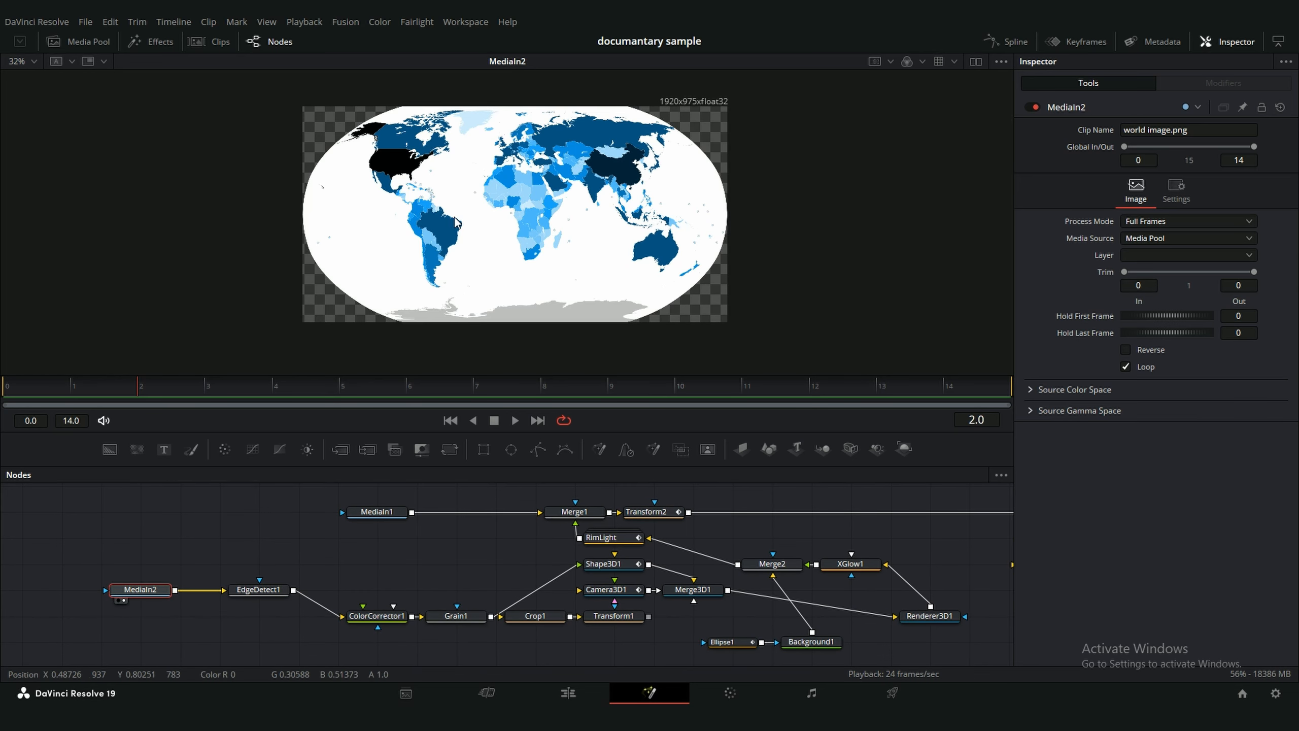
left_click(379, 617)
key("1")
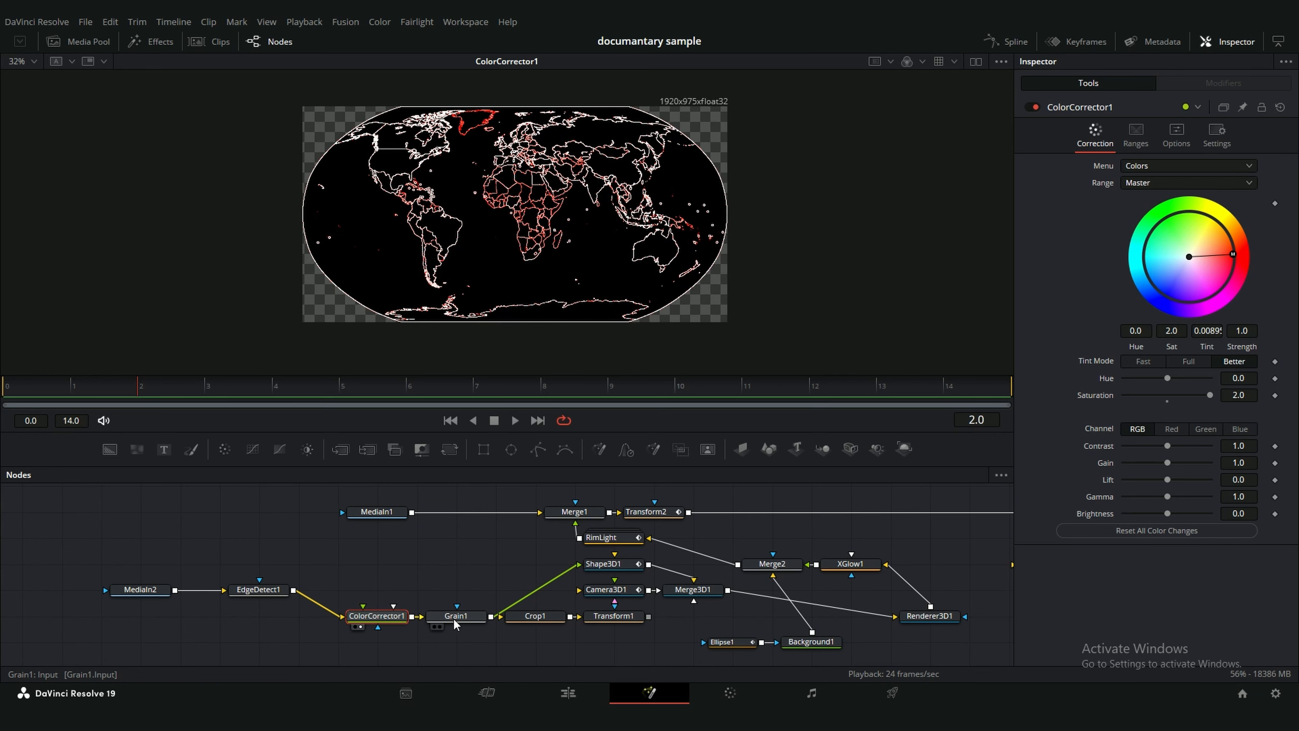
- View the Grain1 and Crop1 outputs, and move the Crop1 node down out of the chain
left_click(454, 617)
key("1")
left_click_drag(461, 639, 410, 641)
left_click(484, 617)
key("1")
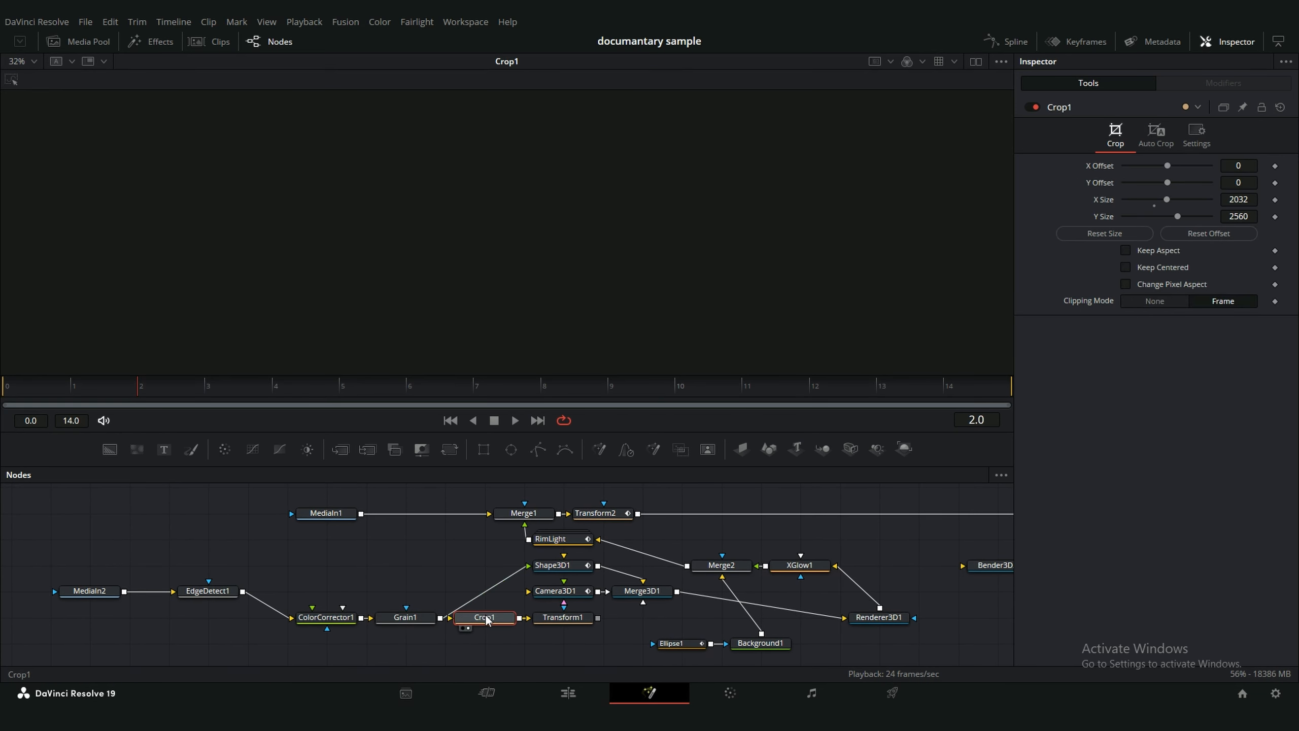
left_click_drag(486, 619, 486, 668)
- View the Shape3D1 globe in perspective, scrub back to frame 0, and check its available shape types
left_click(562, 565)
key("1")
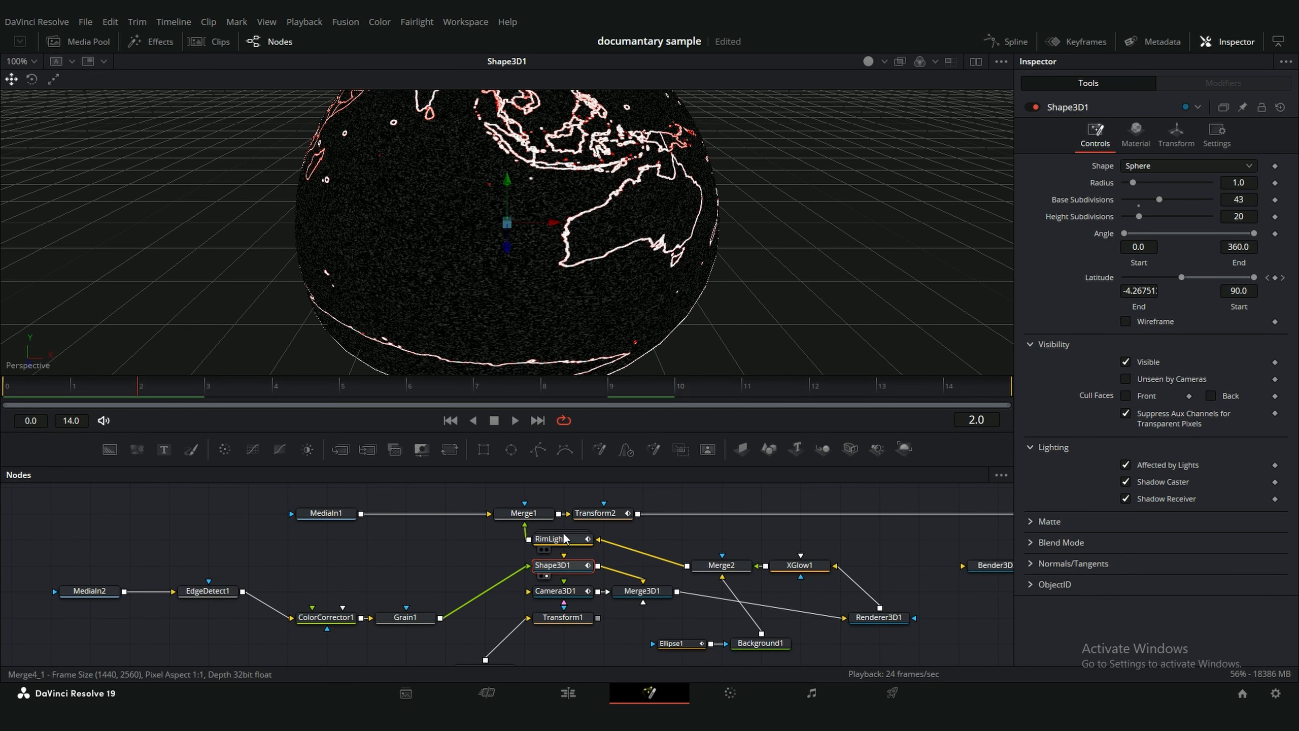
scroll(695, 235, "down", 3)
scroll(738, 203, "down", 3)
left_click_drag(739, 203, 546, 287)
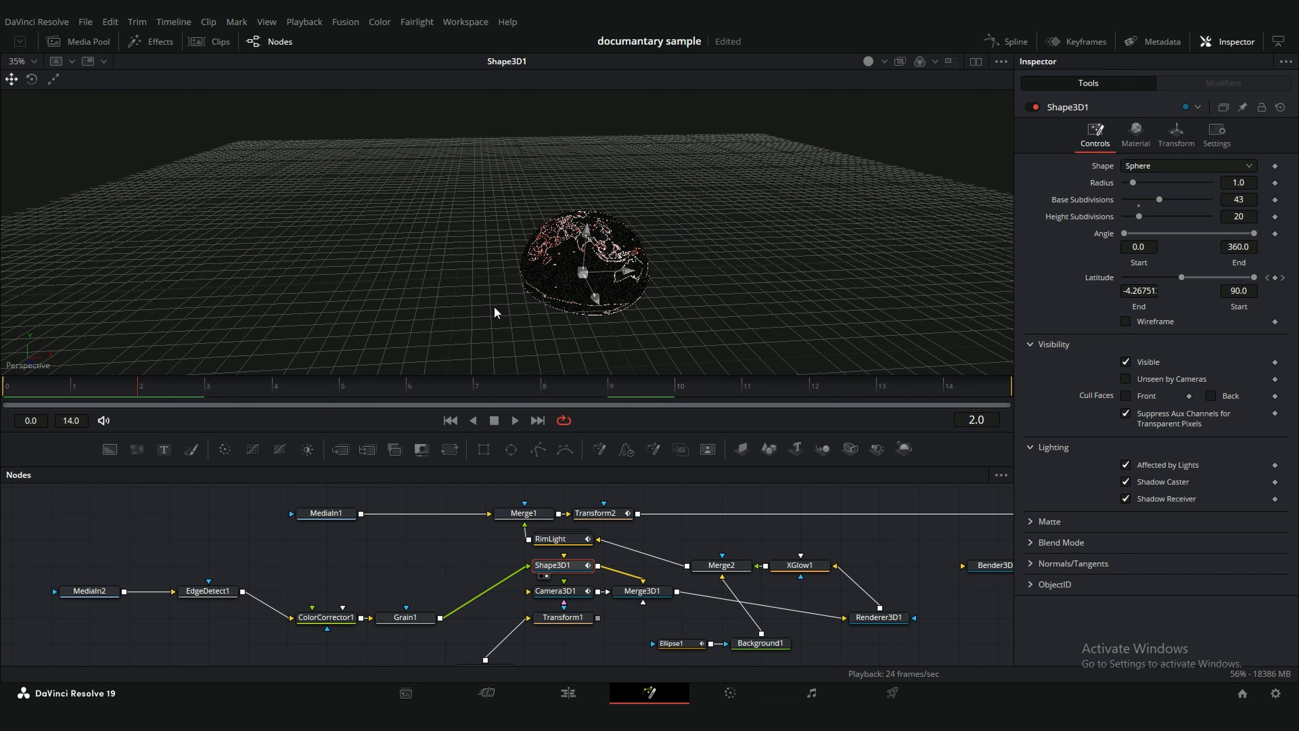
left_click_drag(104, 399, 1, 403)
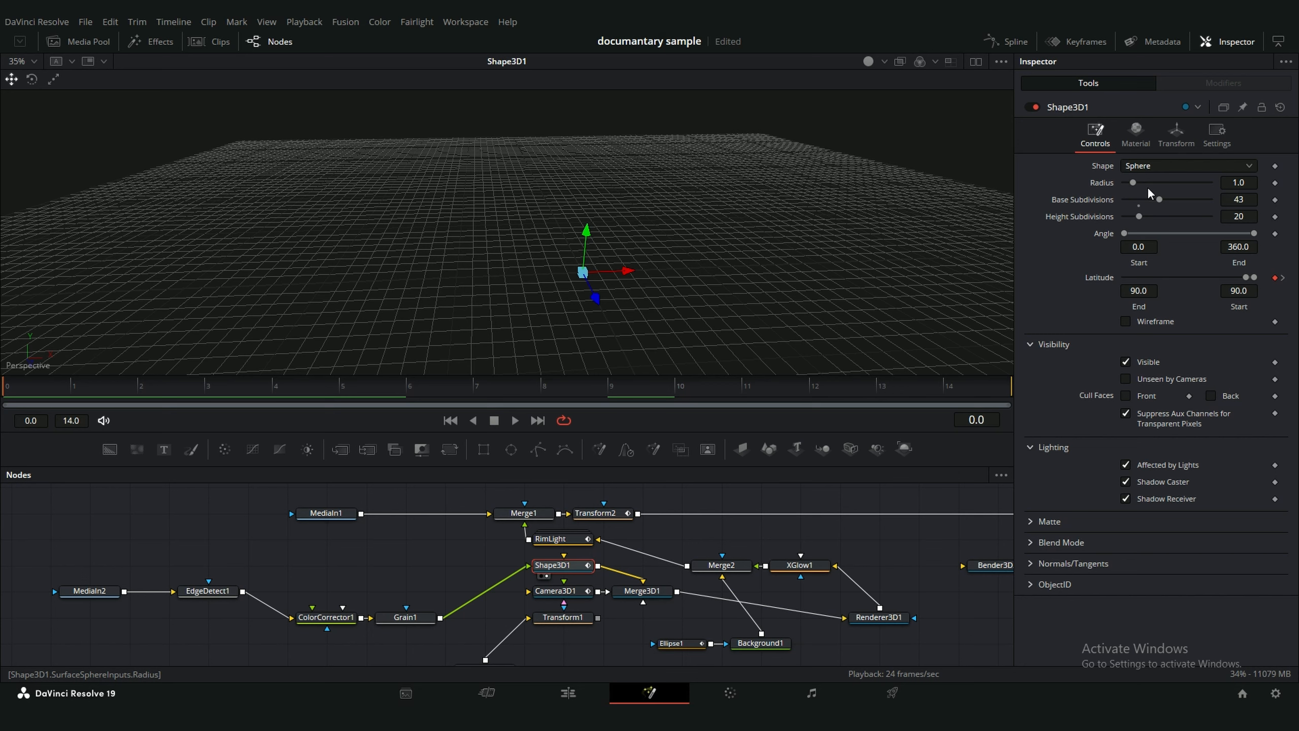
left_click(1152, 169)
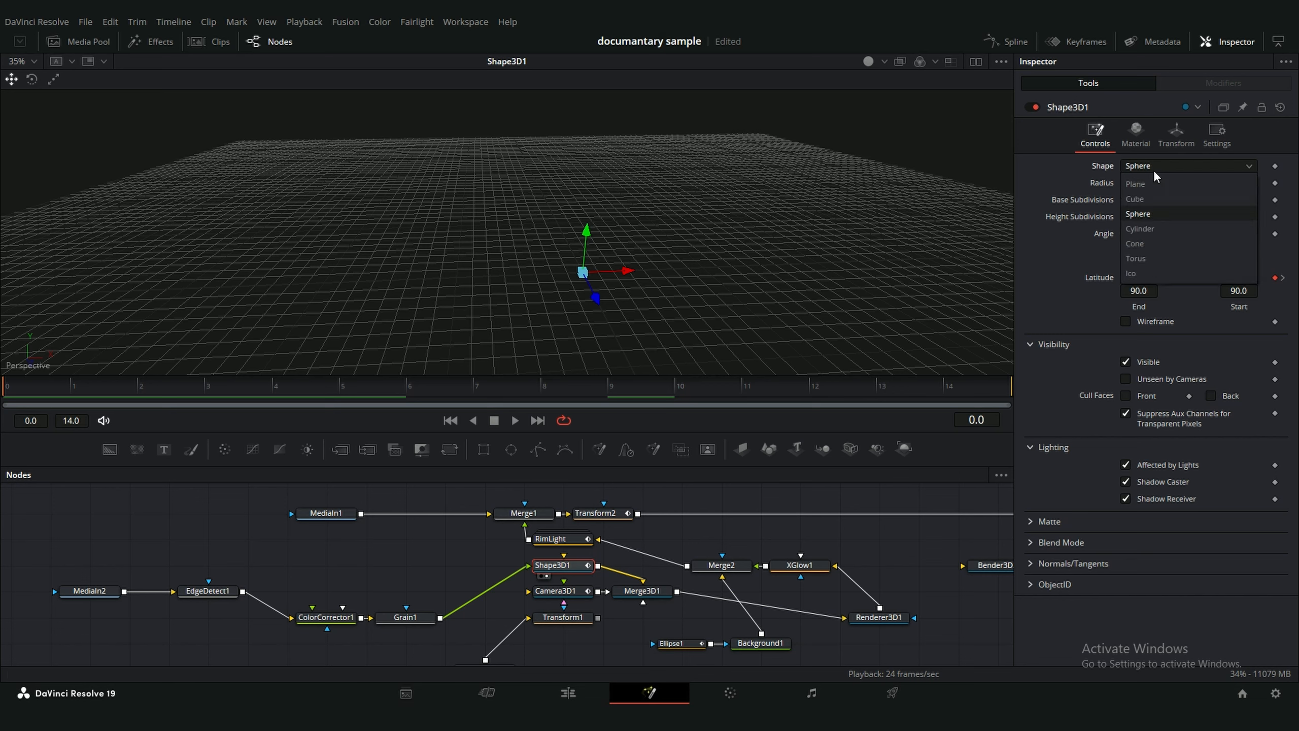
left_click(1153, 169)
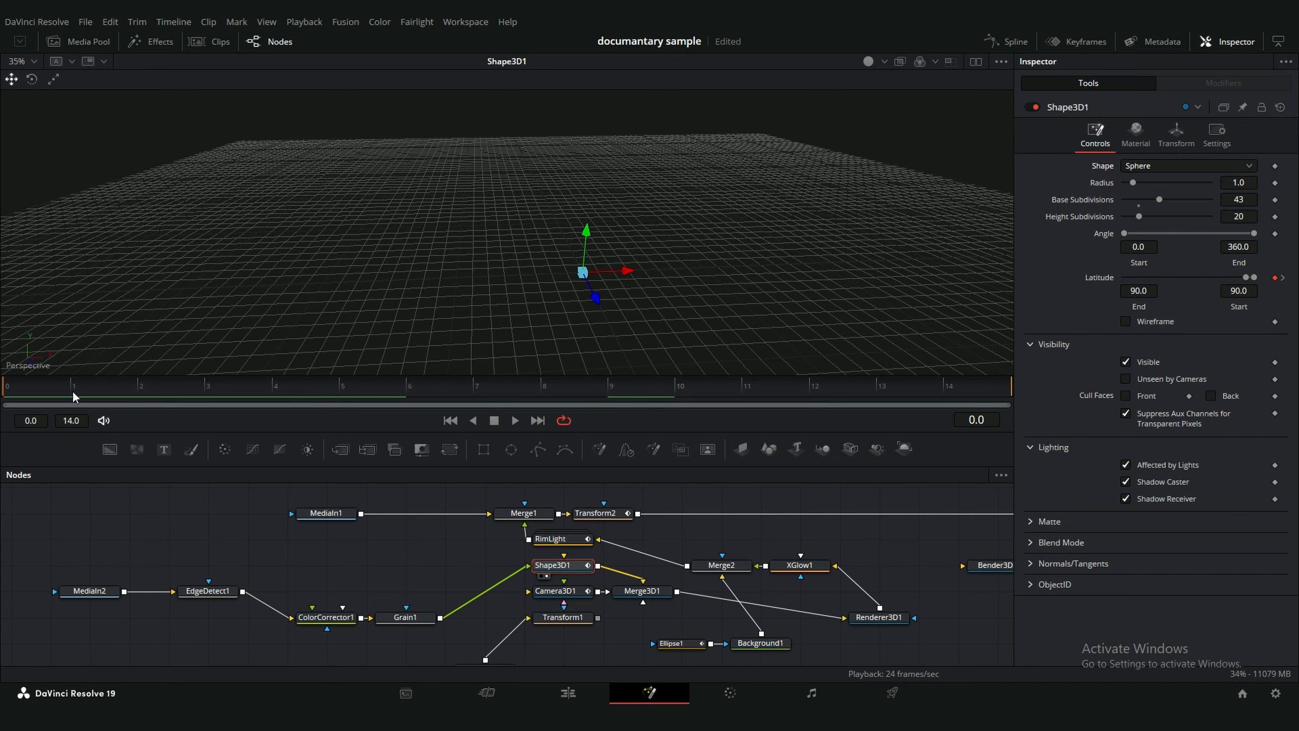
- Set the end latitude of the Shape3D1 sphere to -90 at frame 14
left_click_drag(74, 395, 1004, 348)
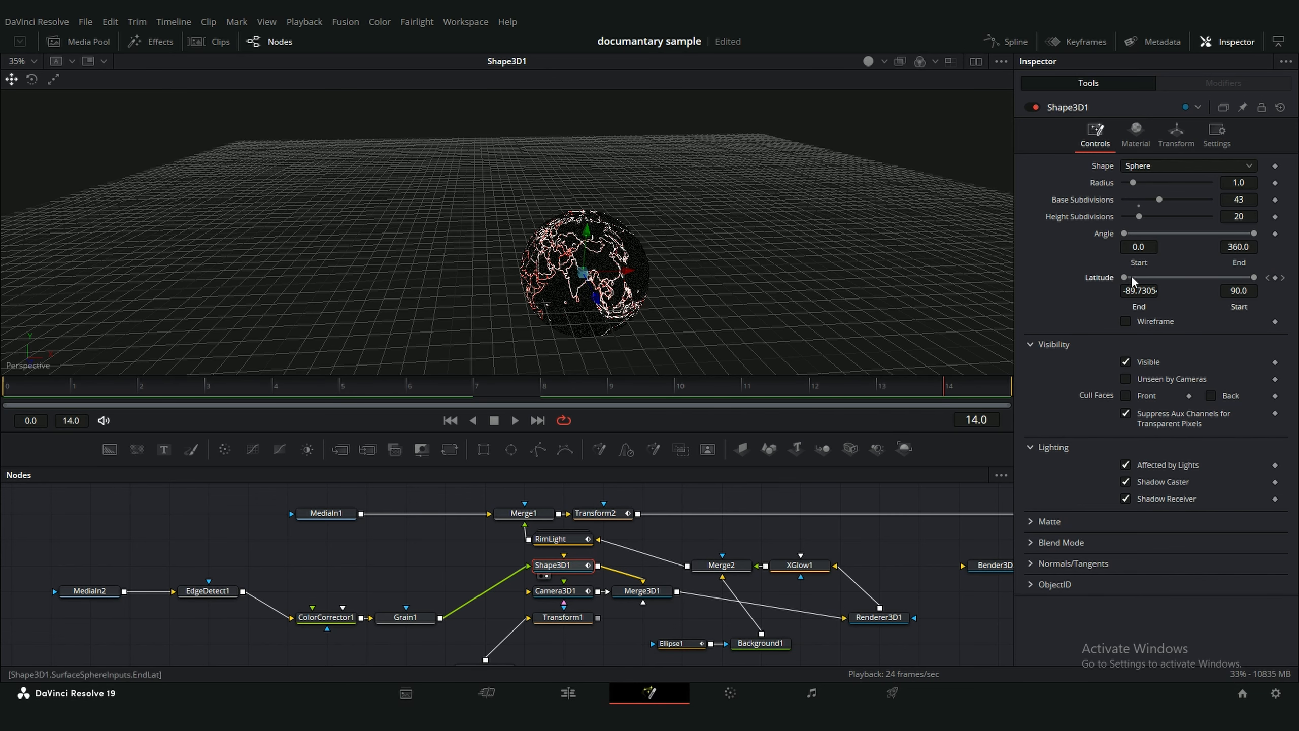
left_click_drag(1123, 277, 1091, 270)
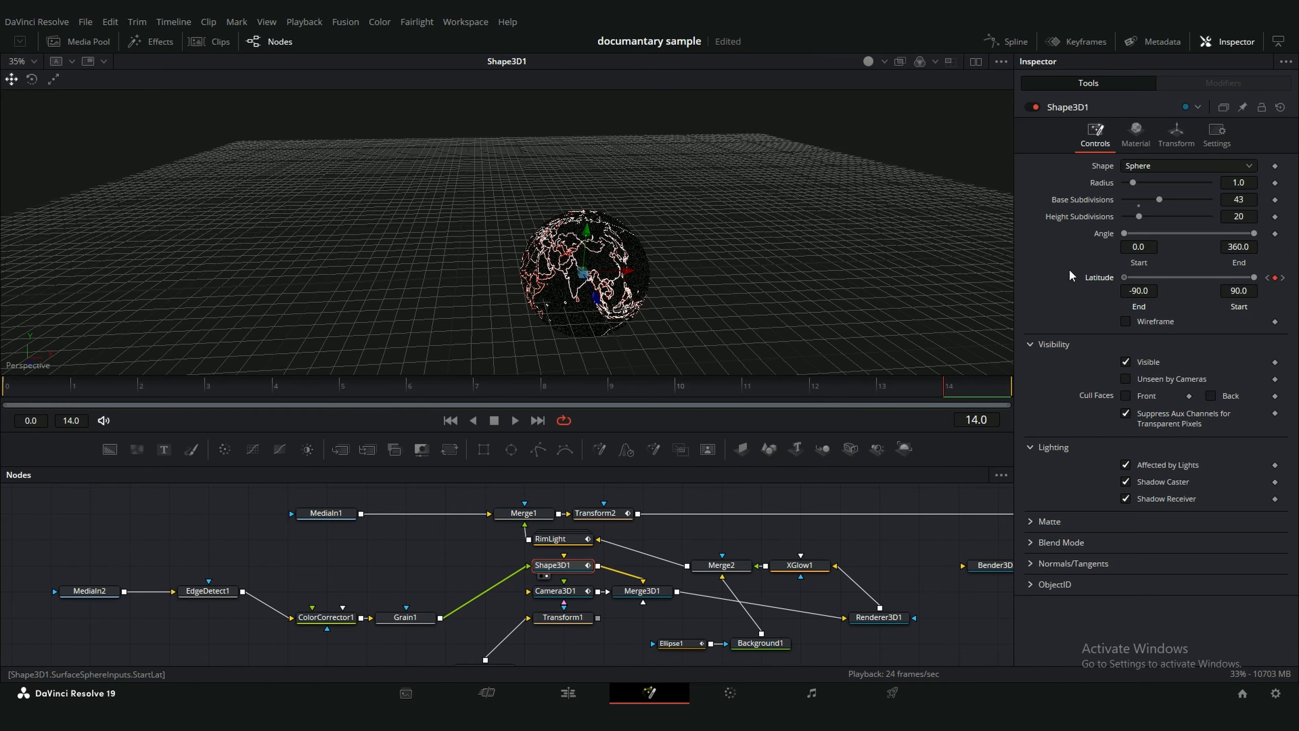
mouse_move(609, 240)
left_mouse_down()
mouse_move(721, 130)
mouse_move(524, 155)
mouse_move(151, 136)
mouse_move(481, 185)
mouse_move(470, 153)
mouse_move(831, 302)
mouse_move(531, 246)
mouse_move(817, 186)
mouse_move(668, 88)
mouse_move(374, 246)
mouse_move(90, 197)
mouse_move(363, 281)
mouse_move(604, 250)
mouse_move(180, 422)
mouse_move(102, 429)
mouse_move(97, 67)
mouse_move(478, 182)
mouse_move(736, 237)
mouse_move(685, 240)
mouse_move(672, 217)
mouse_move(601, 229)
left_mouse_up()
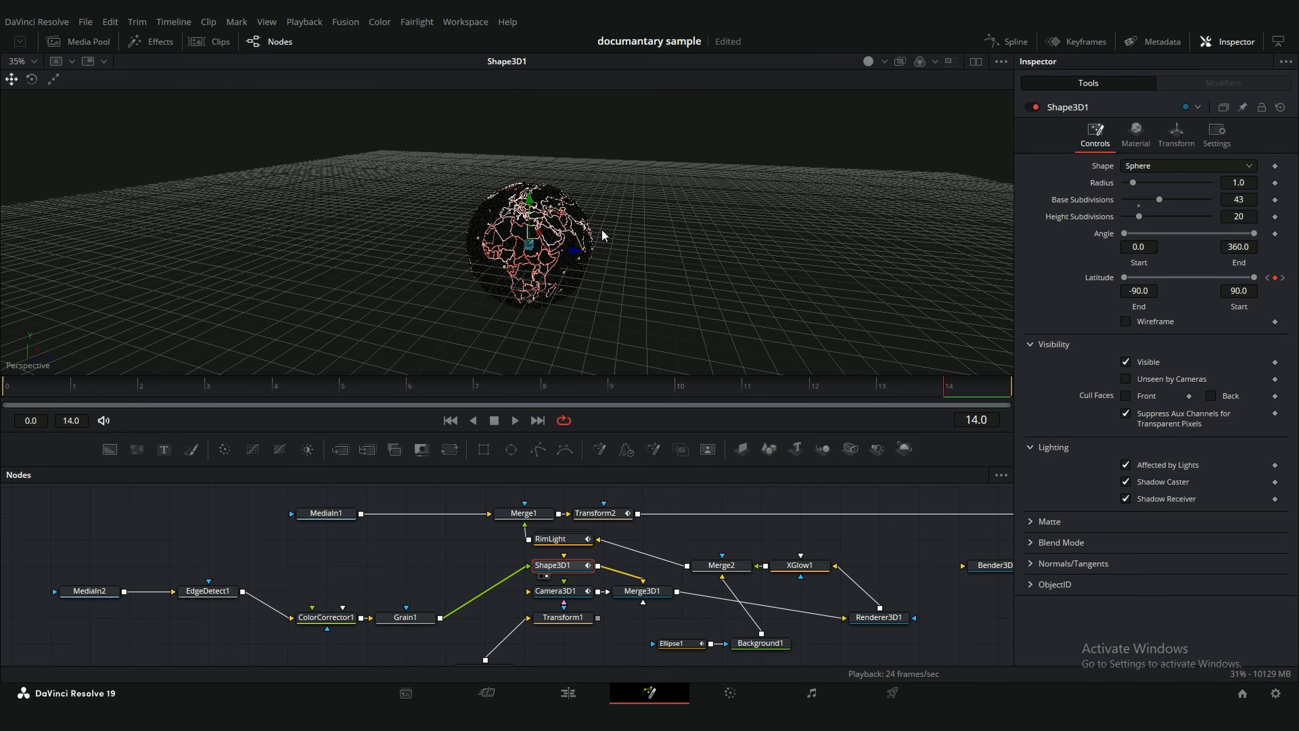
- View Camera3D1 in the 3D viewer and examine the camera's position
left_click(553, 589)
scroll(699, 213, "down", 3)
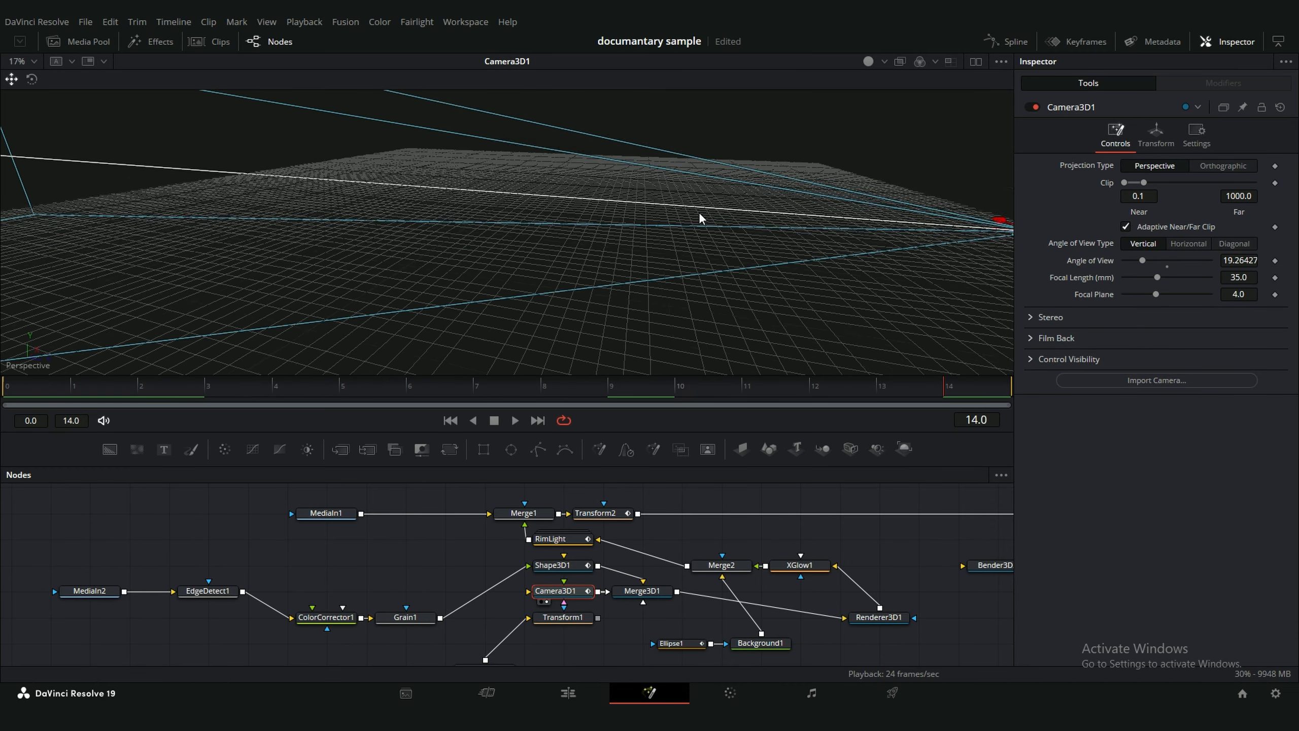
scroll(554, 192, "up", 2)
scroll(593, 205, "down", 3)
scroll(593, 206, "up", 2)
left_click_drag(593, 205, 462, 212)
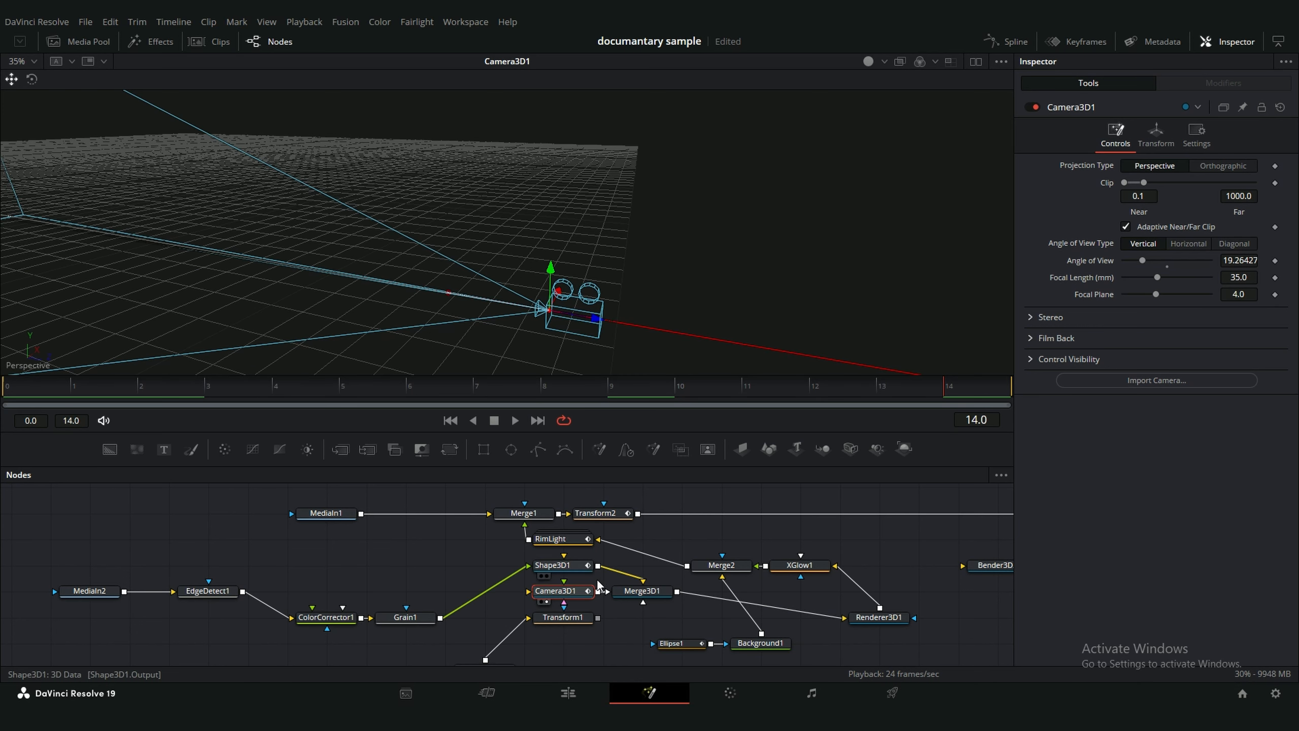
- View the Merge3D1 and Renderer3D1 outputs, and scrub the rendered globe animation back to frame 0
left_click(639, 590)
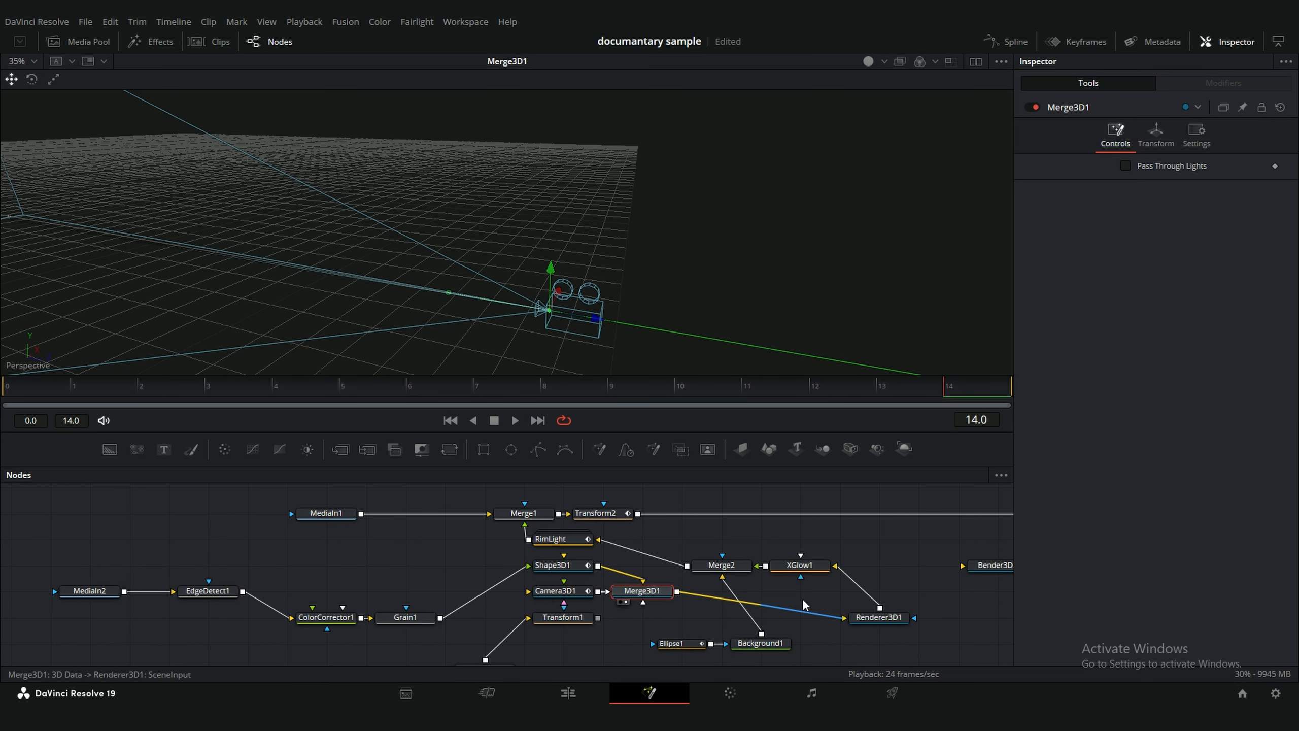
left_click(878, 617)
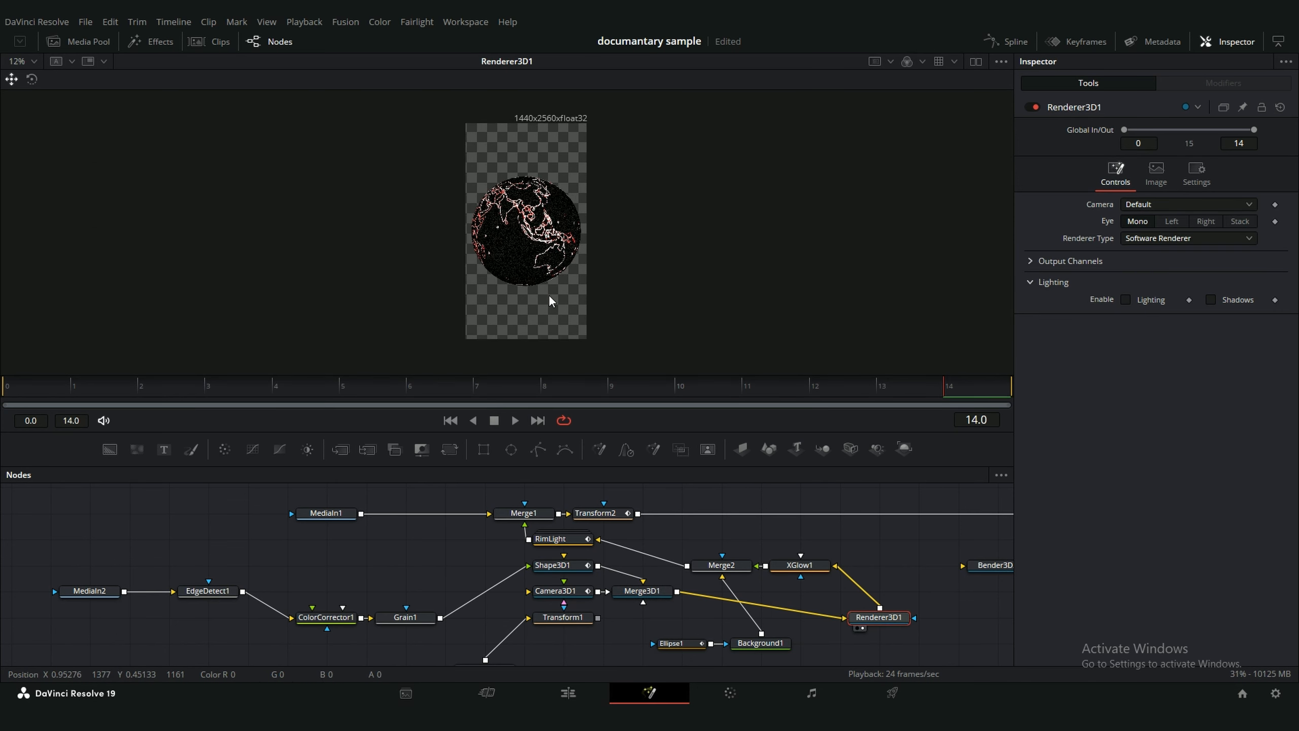
left_click_drag(435, 387, 772, 388)
left_click(391, 389)
left_click_drag(389, 387, 205, 388)
left_click_drag(164, 492, 1, 432)
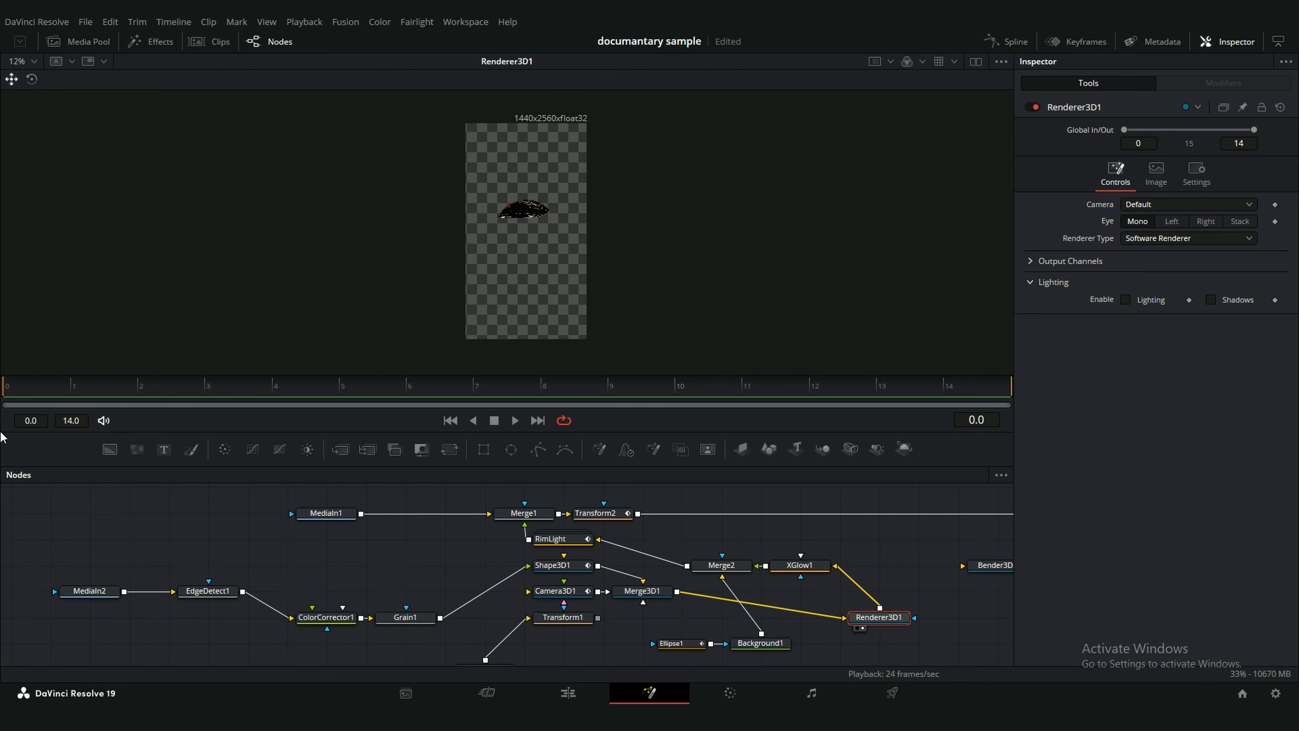
- Check the Shape3D1 latitude values at frames 0 and 14, and view the Transform2 output at frame 8
left_click(551, 566)
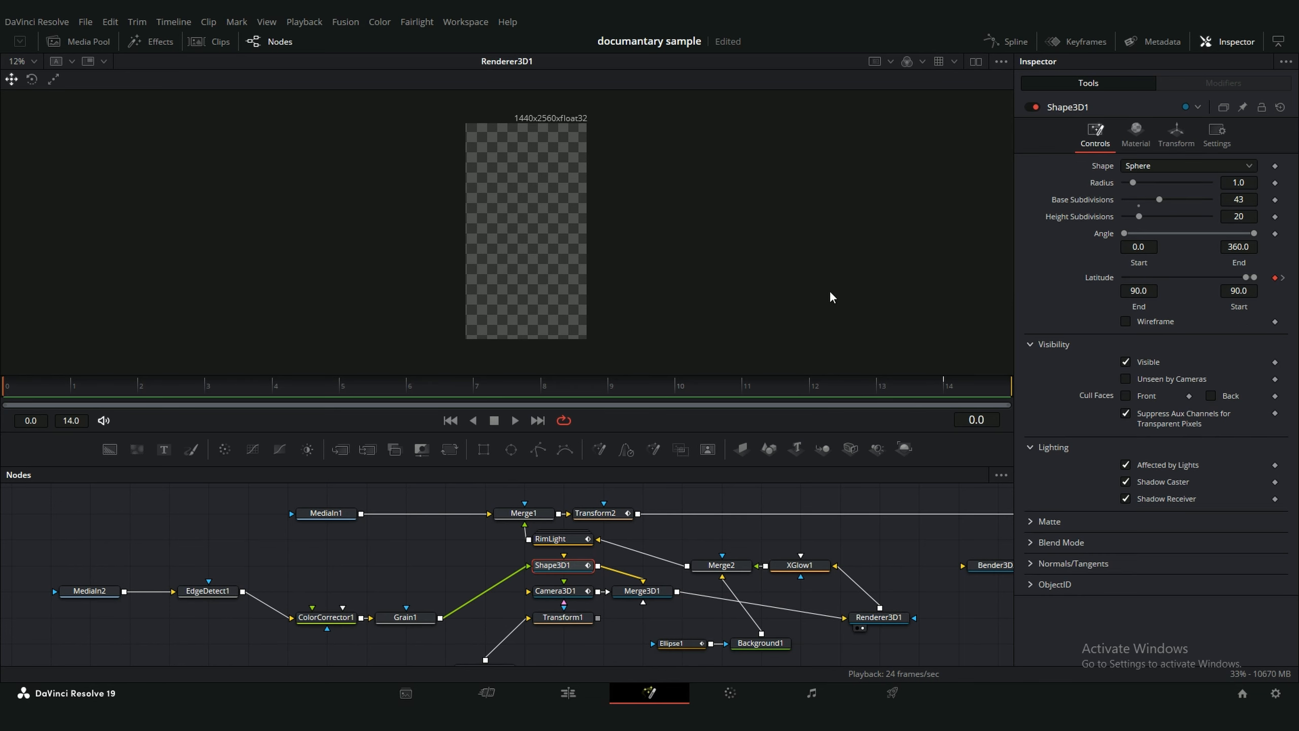
left_click_drag(128, 385, 1124, 320)
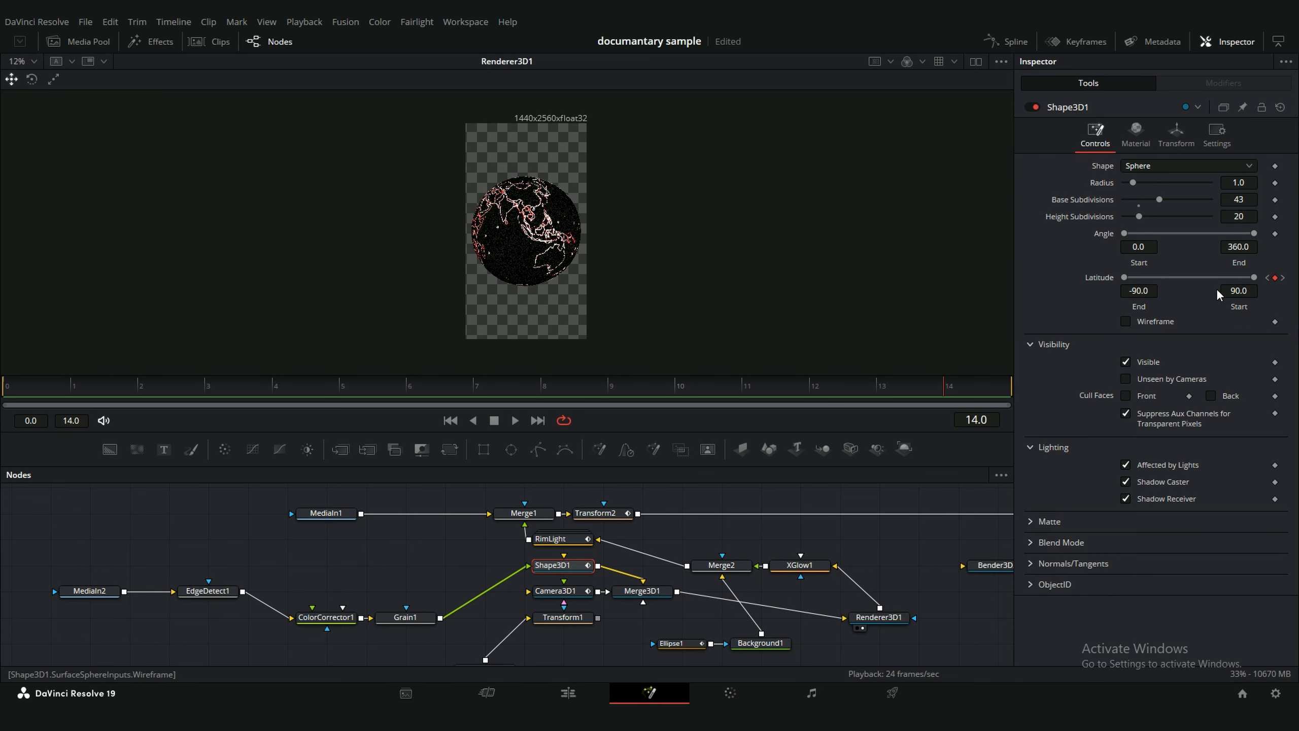
left_click_drag(879, 385, 556, 397)
left_click(591, 516)
key("2")
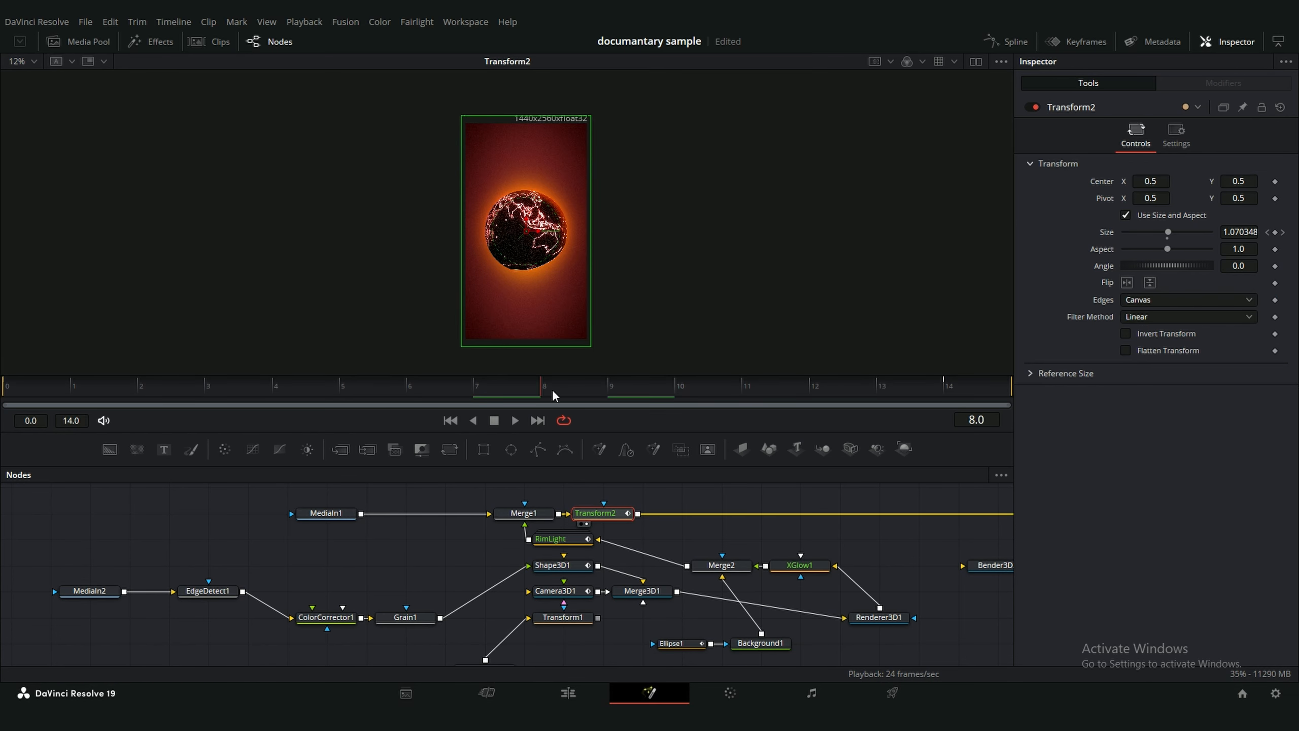
- View the Merge3D1, Renderer3D1 and XGlow1 outputs in turn to follow how the globe gets its glow
left_click(652, 594)
key("2")
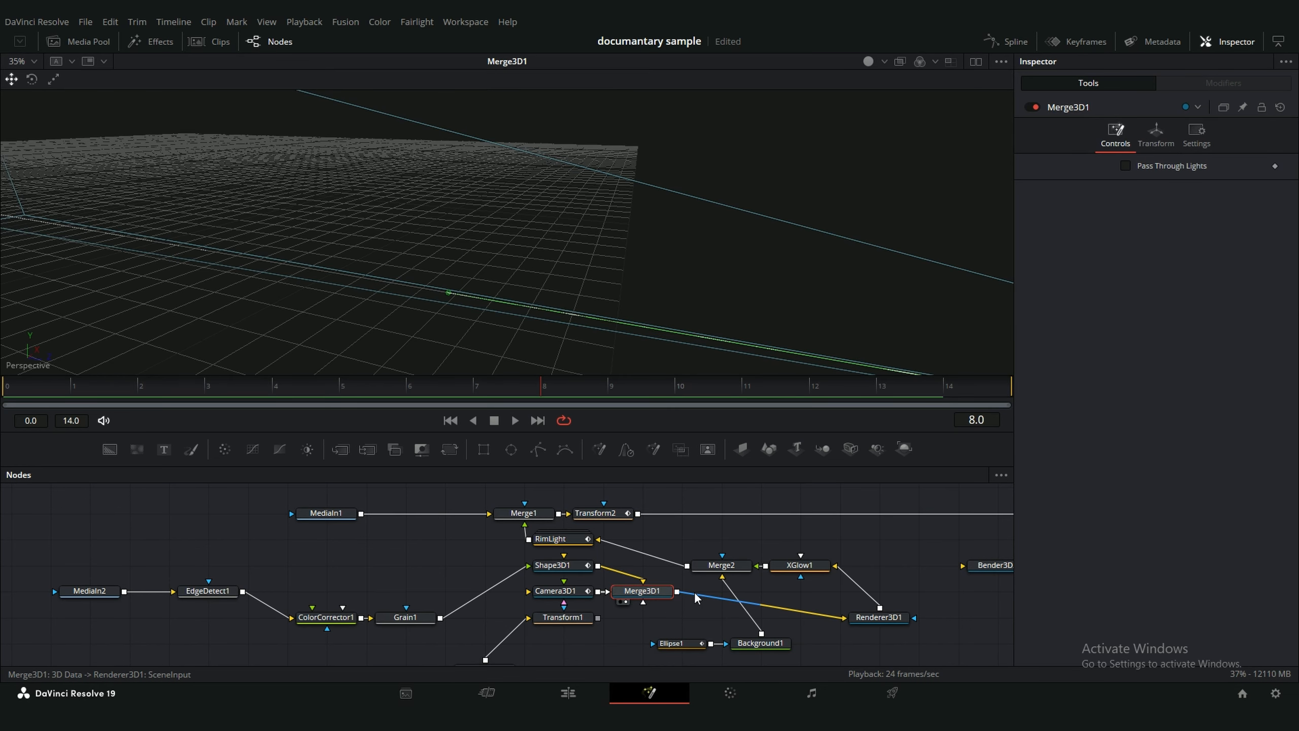
left_click(858, 618)
key("2")
scroll(571, 256, "up", 1)
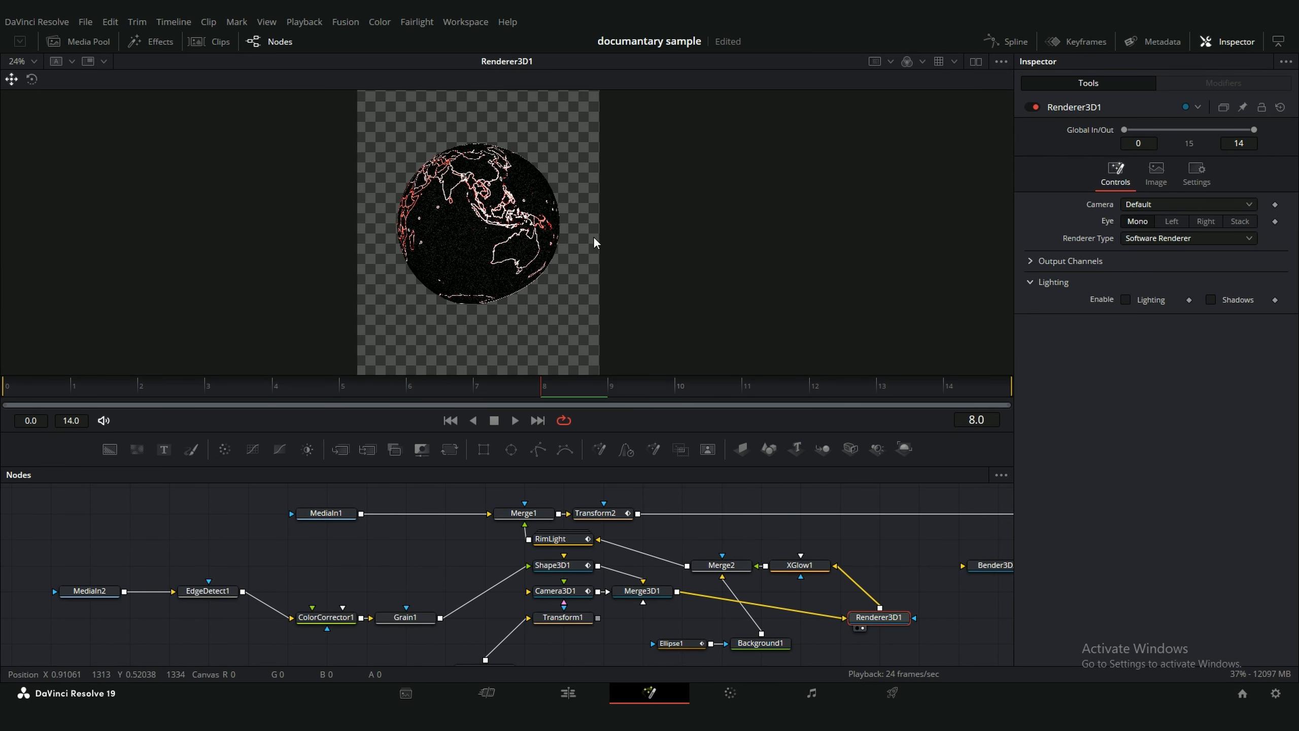
left_click(813, 566)
key("2")
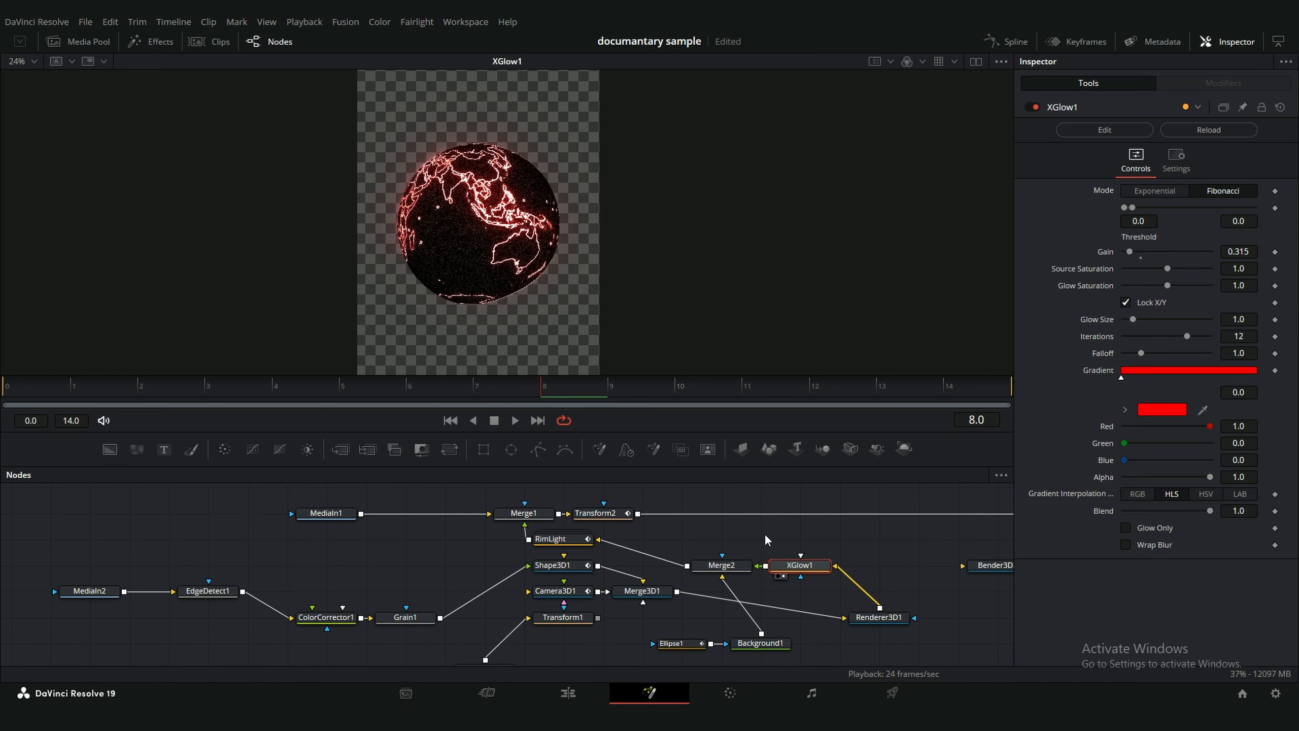
- Compare the Merge2 and Background1 outputs, and scrub the merged globe animation from frame 0 to 10
left_click(710, 571)
key("2")
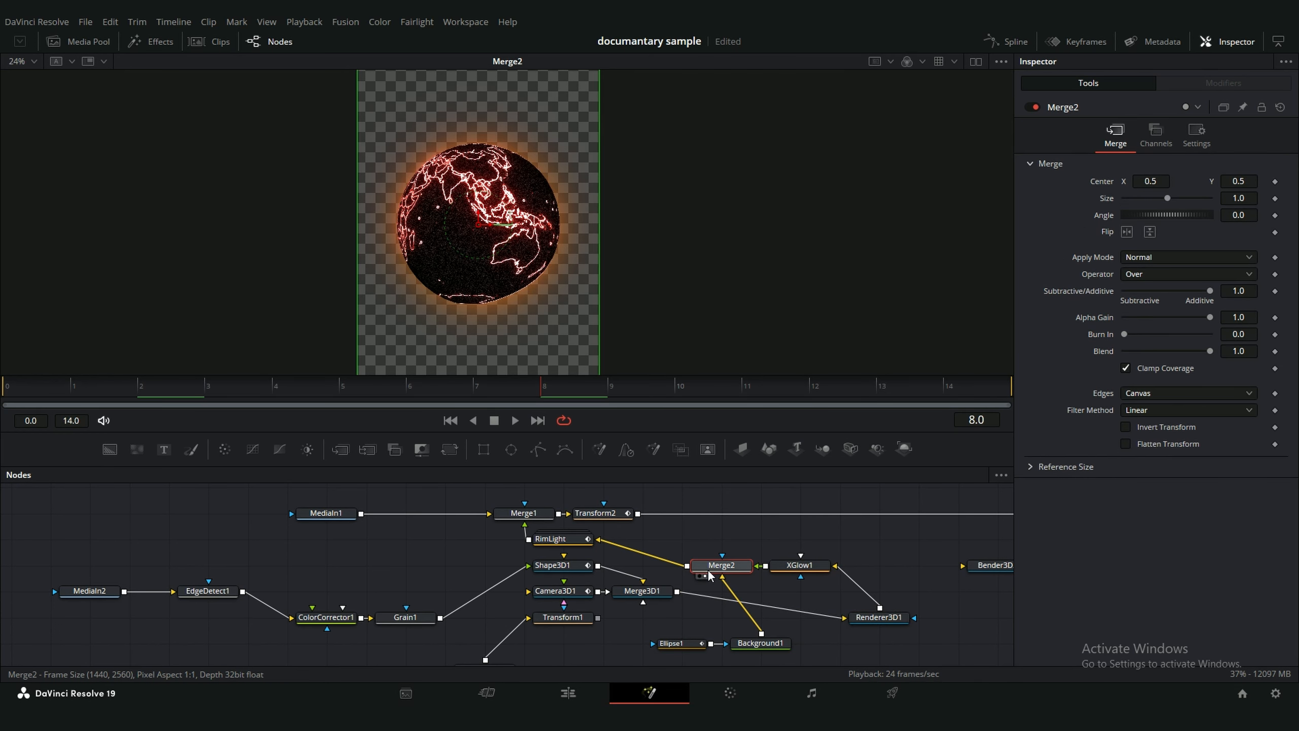
left_click(764, 643)
key("2")
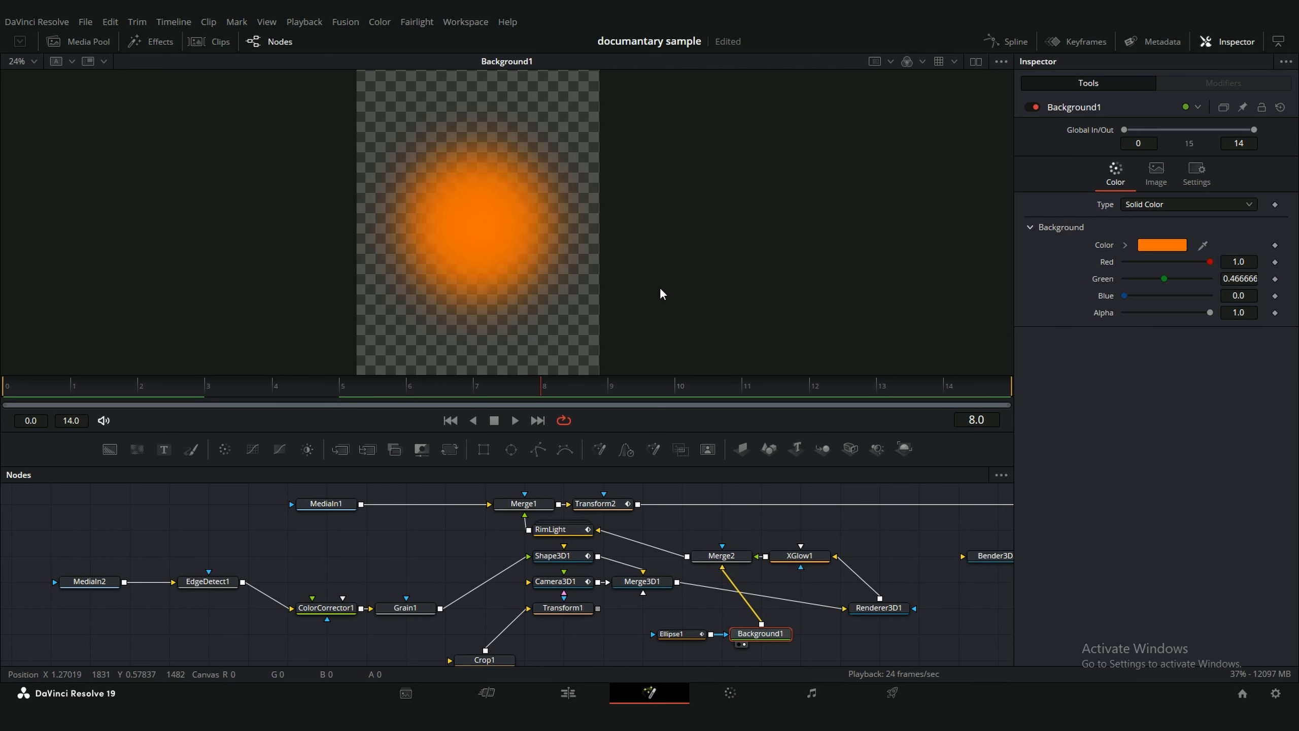
left_click(721, 555)
key("2")
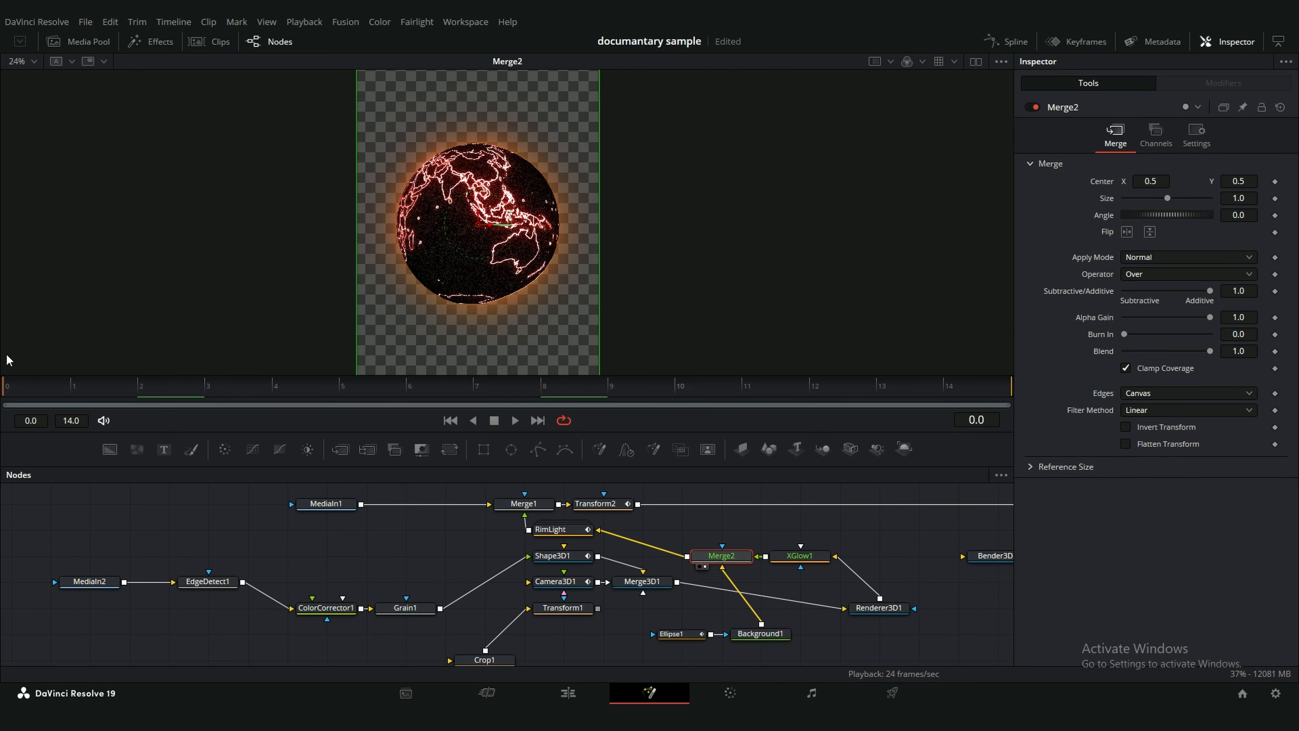
left_click_drag(141, 365, 165, 360)
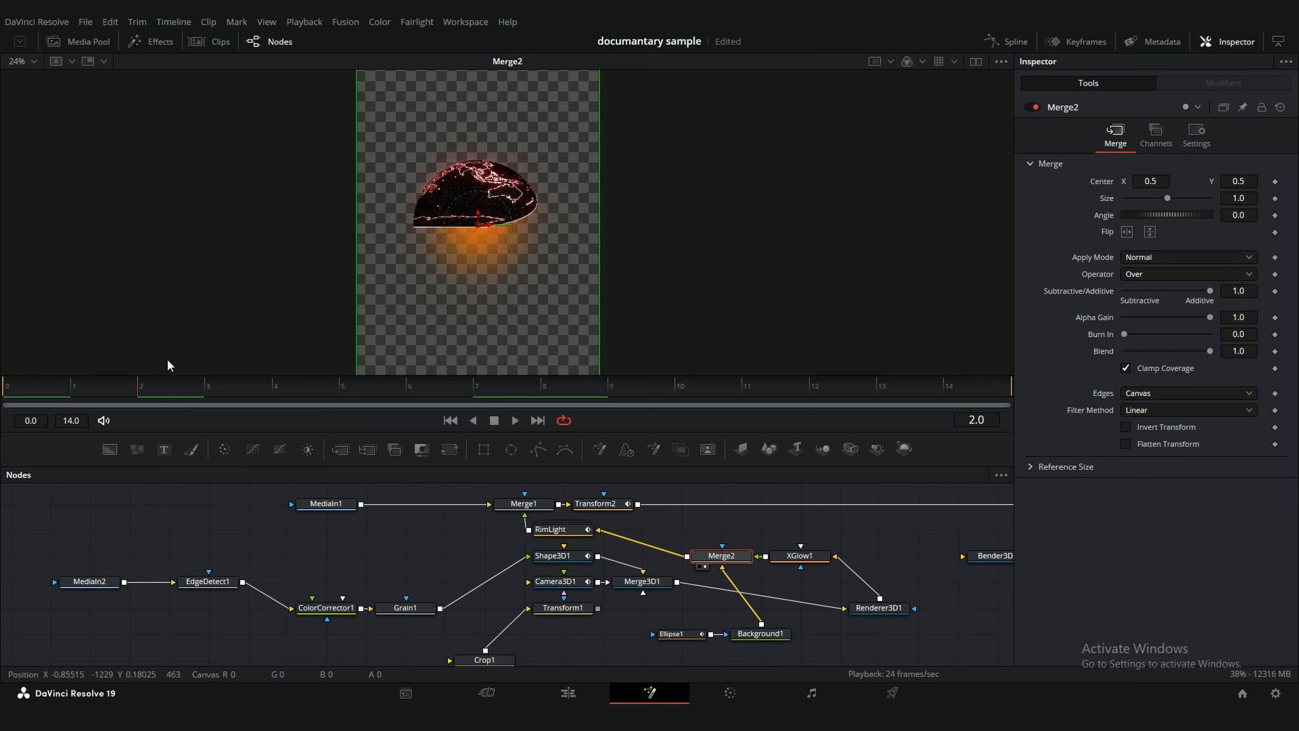
left_click_drag(263, 374, 710, 376)
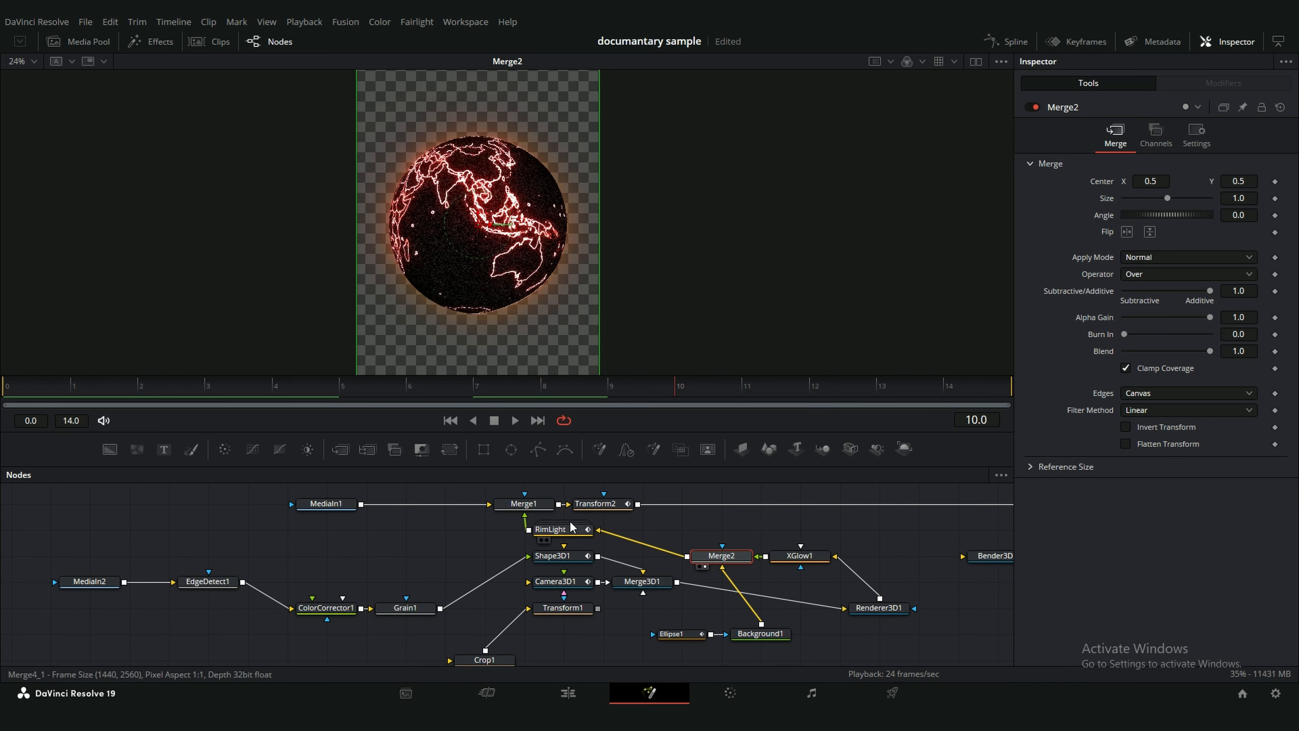
- View the RimLight, Merge1 and MediaOut1 outputs to examine the rim light and final composite at frame 8
left_click(559, 533)
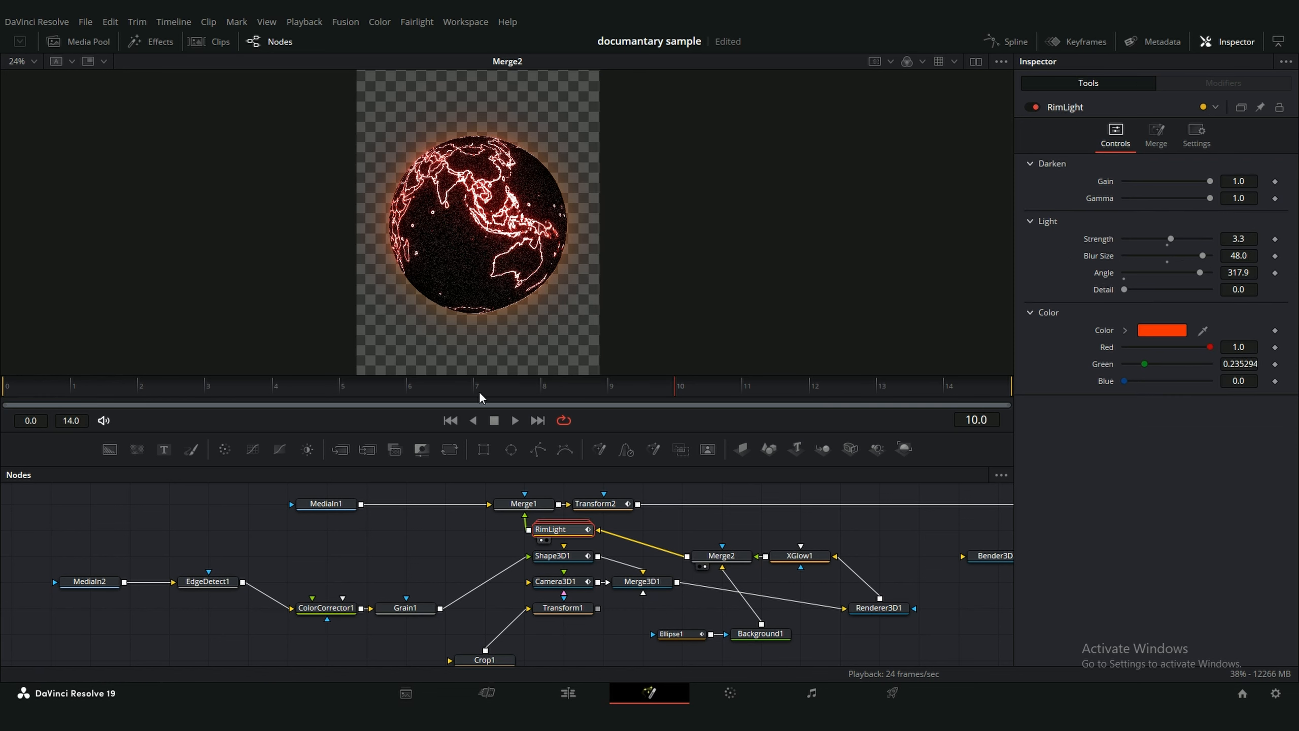
key("1")
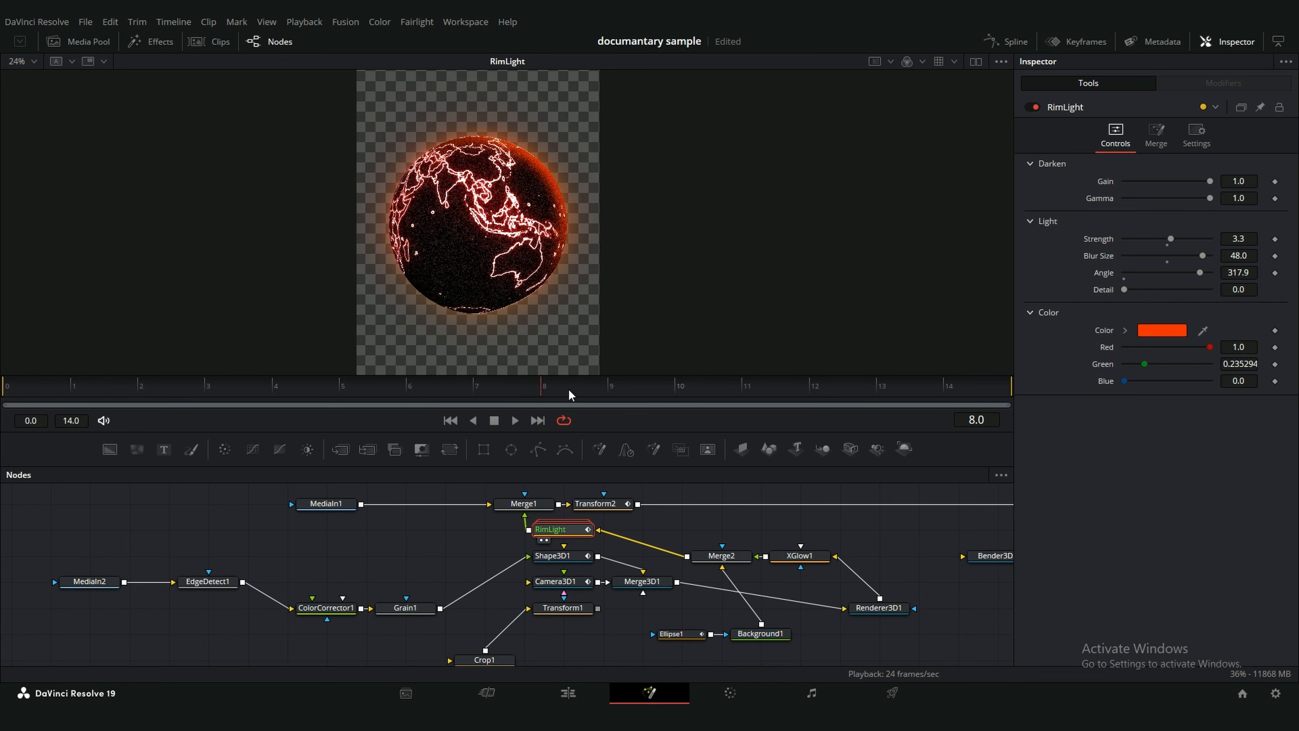
left_click(532, 503)
key("2")
left_click_drag(750, 527, 441, 590)
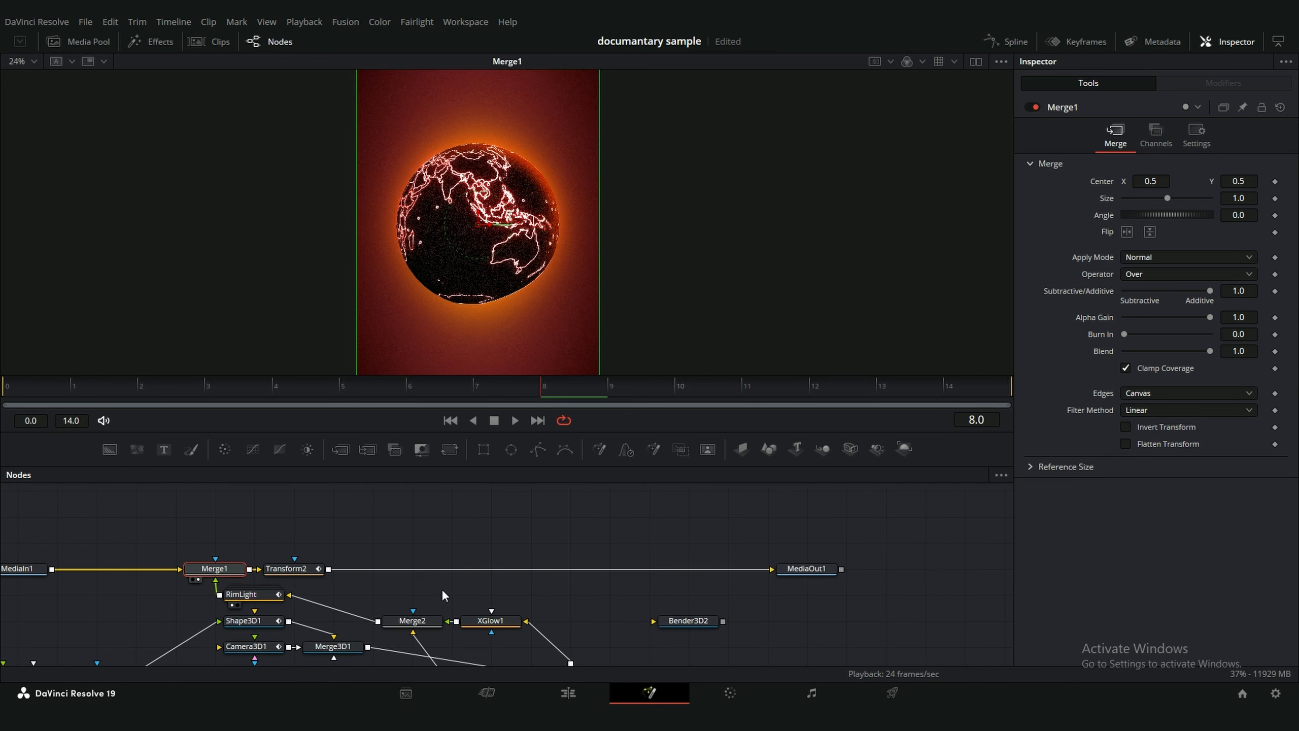
left_click(806, 568)
key("1")
- Return to the edit timeline and scrub through the 0204.png helicopter section between 01:00:22:17 and 01:00:24:02
left_click(568, 693)
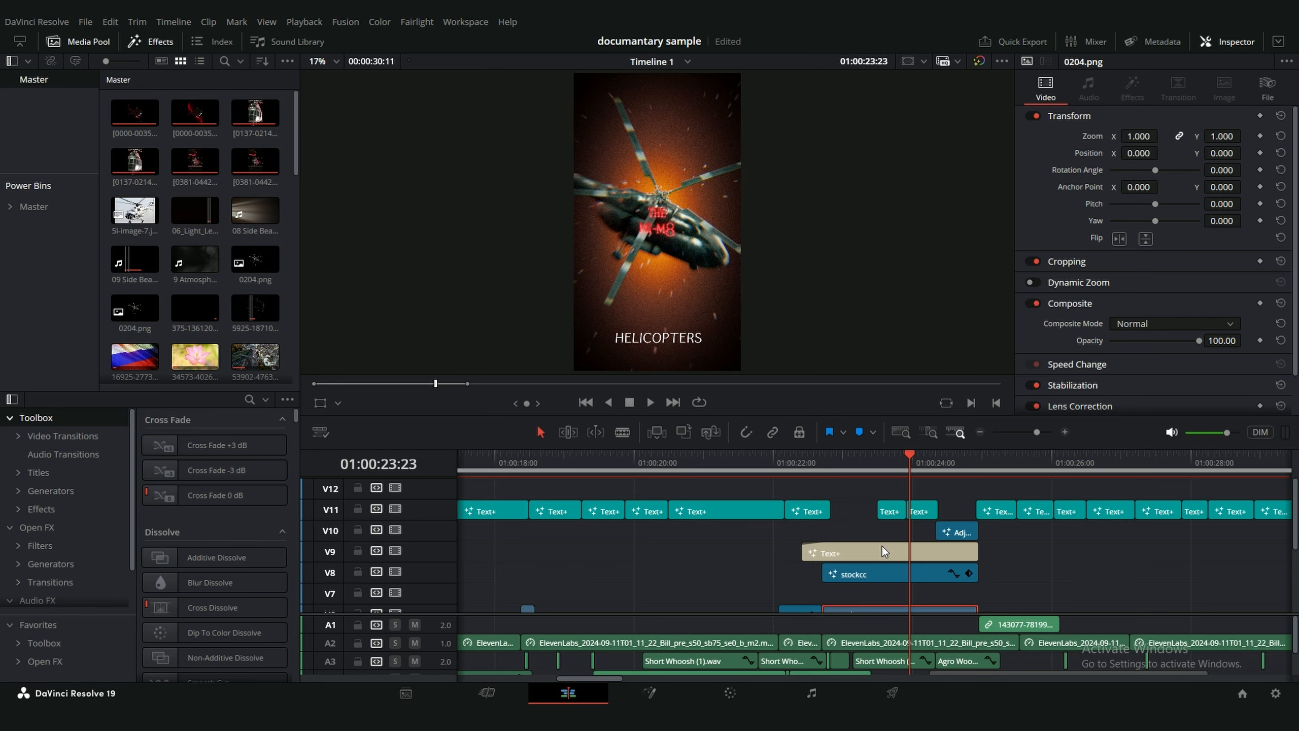
scroll(881, 546, "down", 2)
left_click_drag(896, 466, 823, 466)
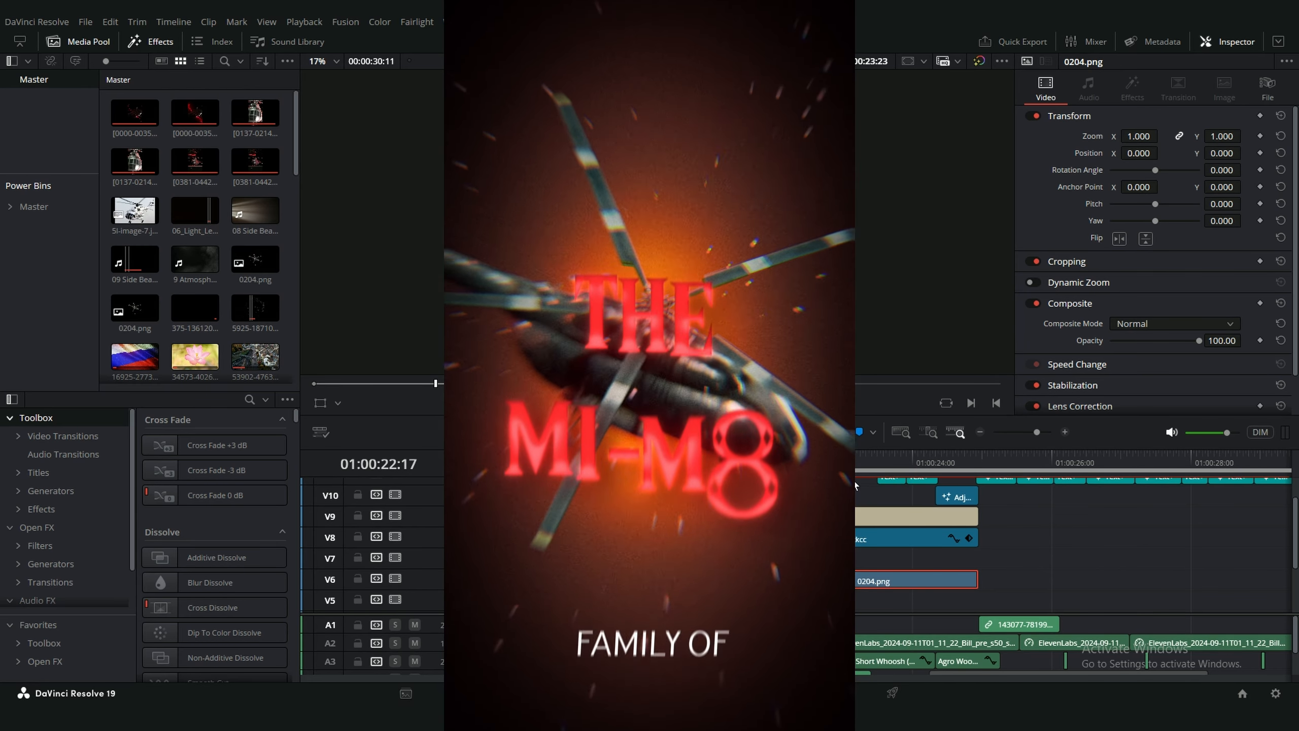
left_click(864, 465)
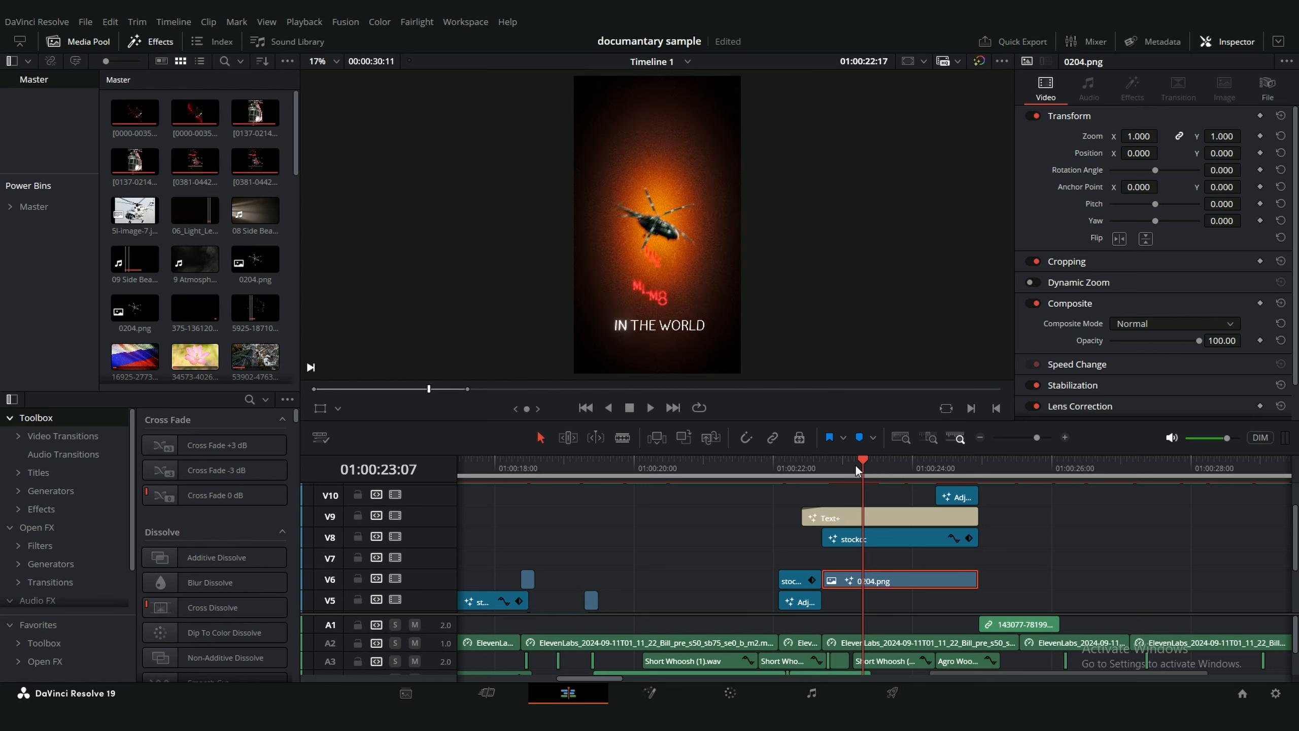
left_click(915, 464)
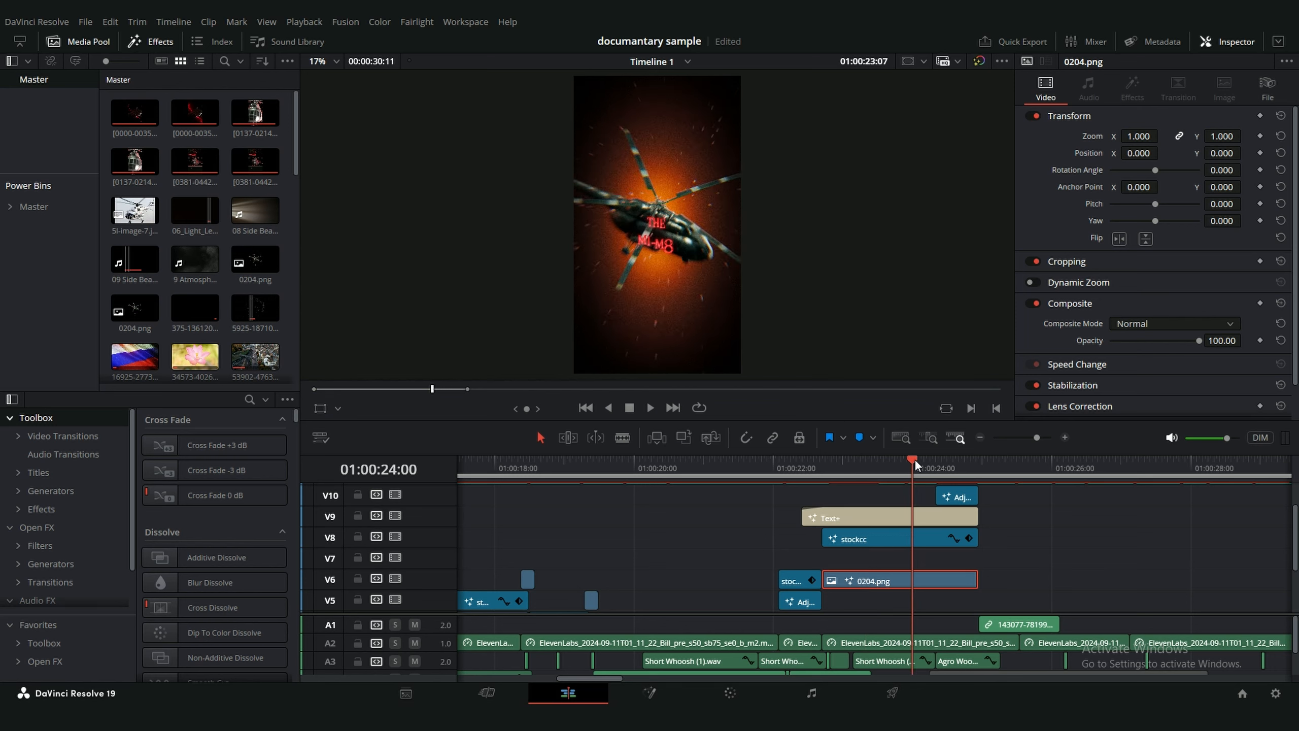
left_click_drag(915, 464, 919, 465)
- Inspect the "the mi-m8" Text+ title on V9 and play the timeline through the end of the clip
left_click(824, 518)
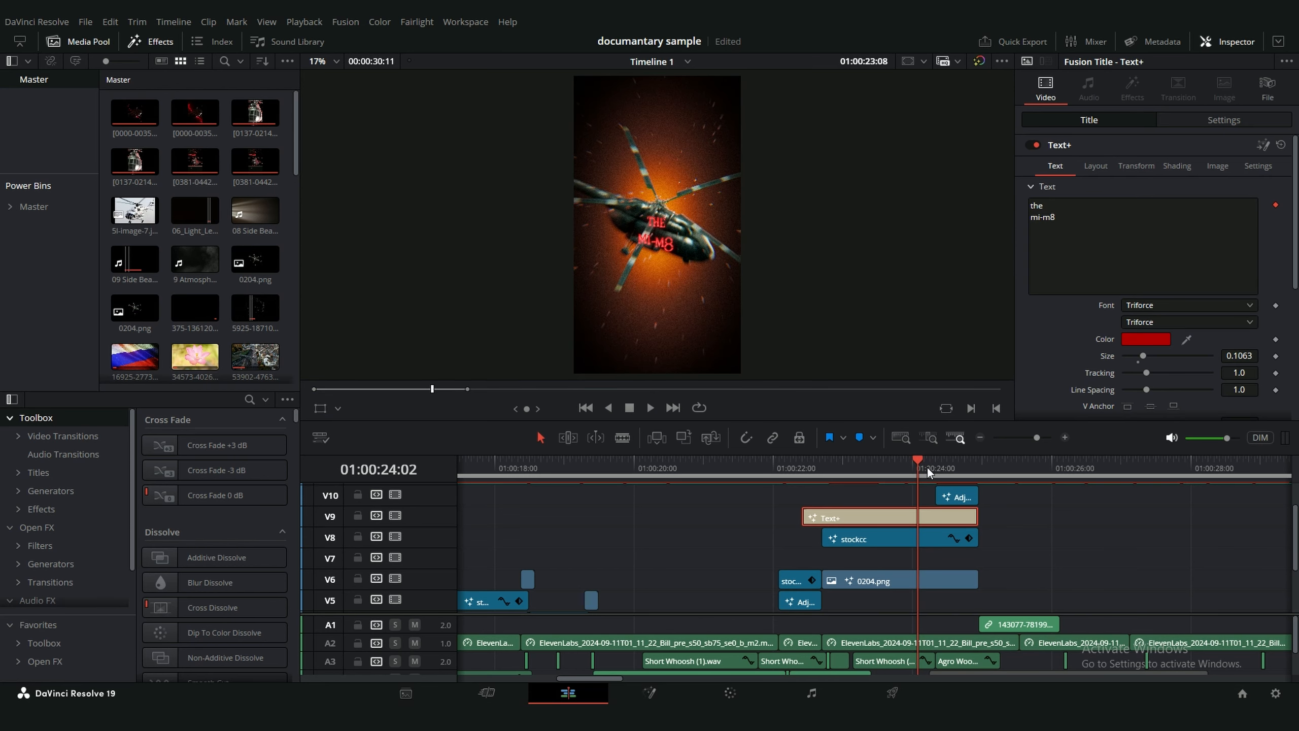
key("space")
scroll(1038, 551, "down", 3)
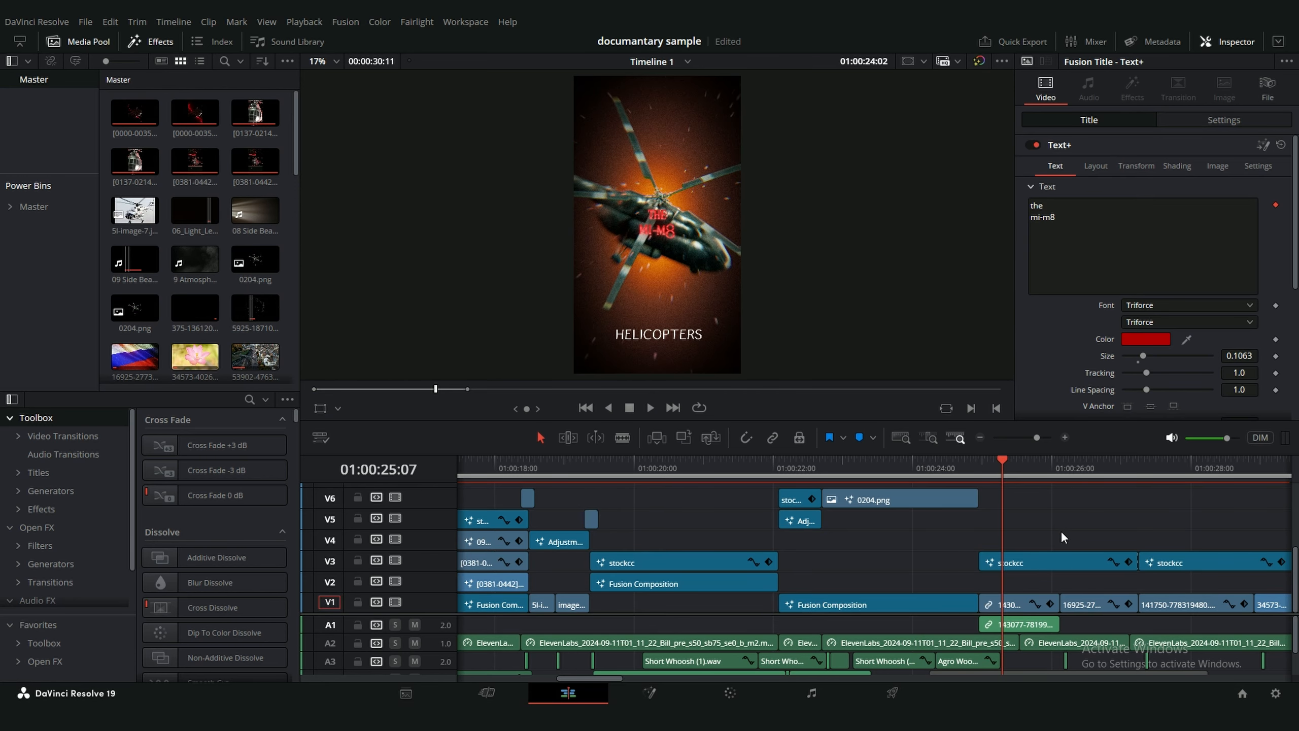
- Go back to the timeline's opening, inspect the "A MEDIUM" Text+ subtitle on V11, and locate the auto-subs script
scroll(1060, 530, "right", 3)
left_click_drag(836, 464, 867, 495)
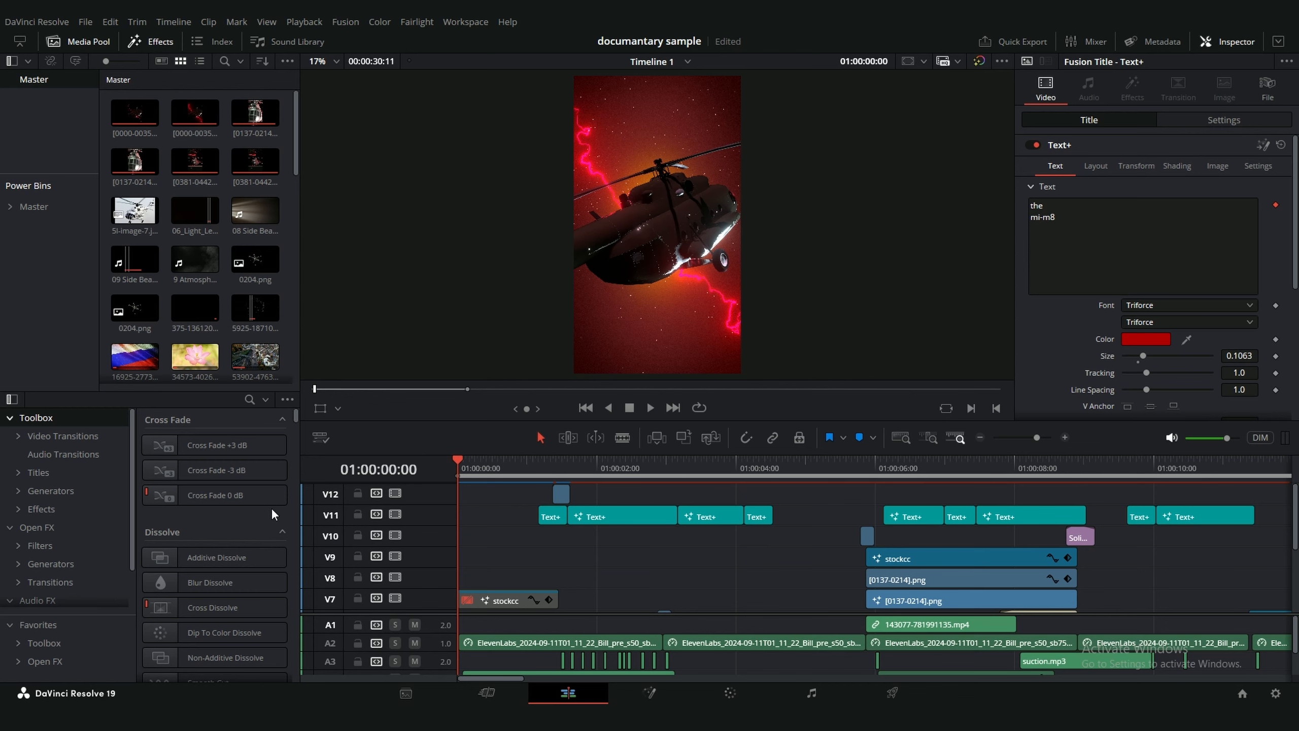
left_click(551, 463)
left_click(553, 516)
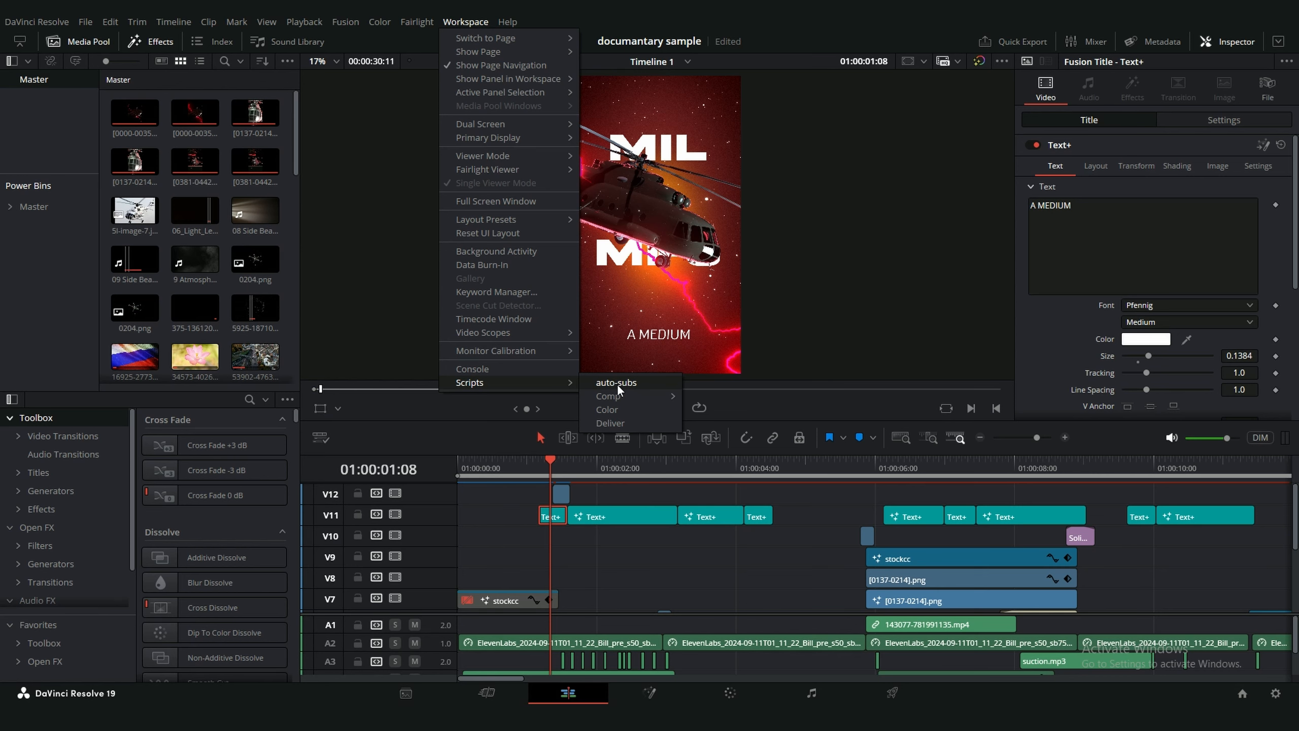
left_click(589, 524)
left_click_drag(575, 566, 514, 504)
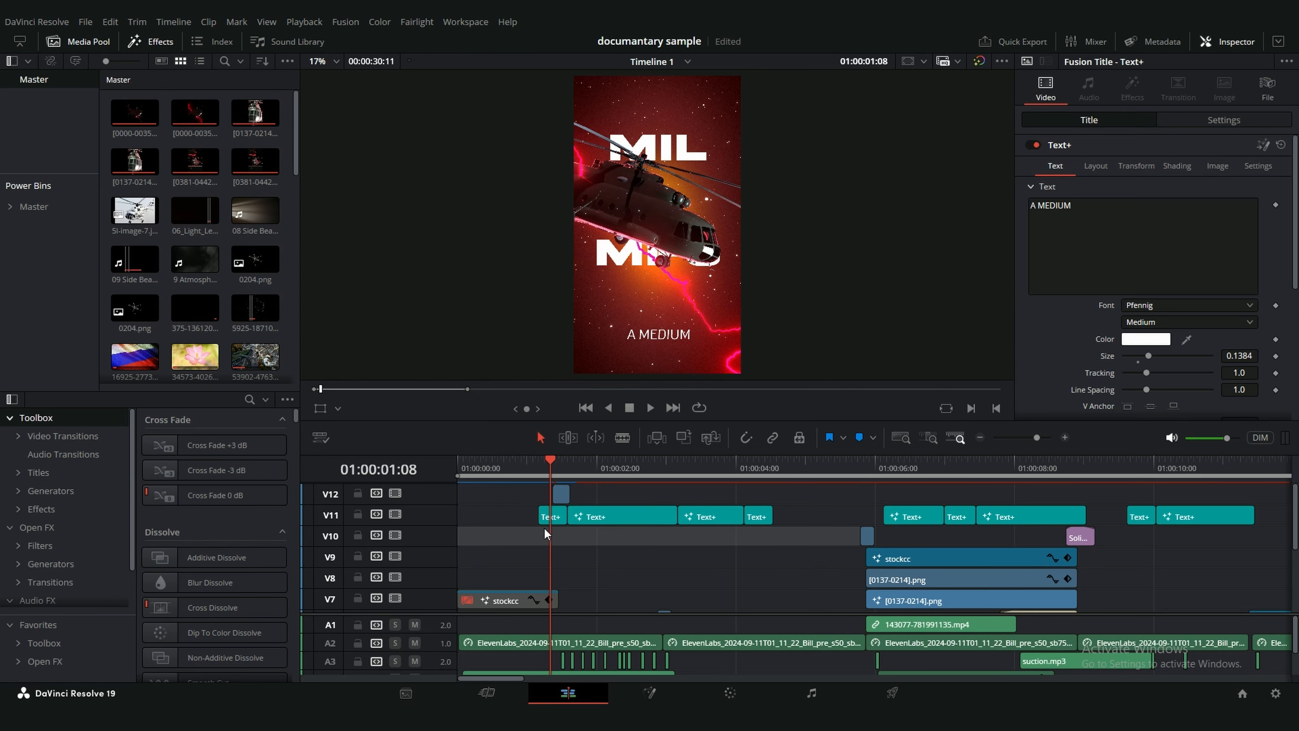
left_click(548, 508)
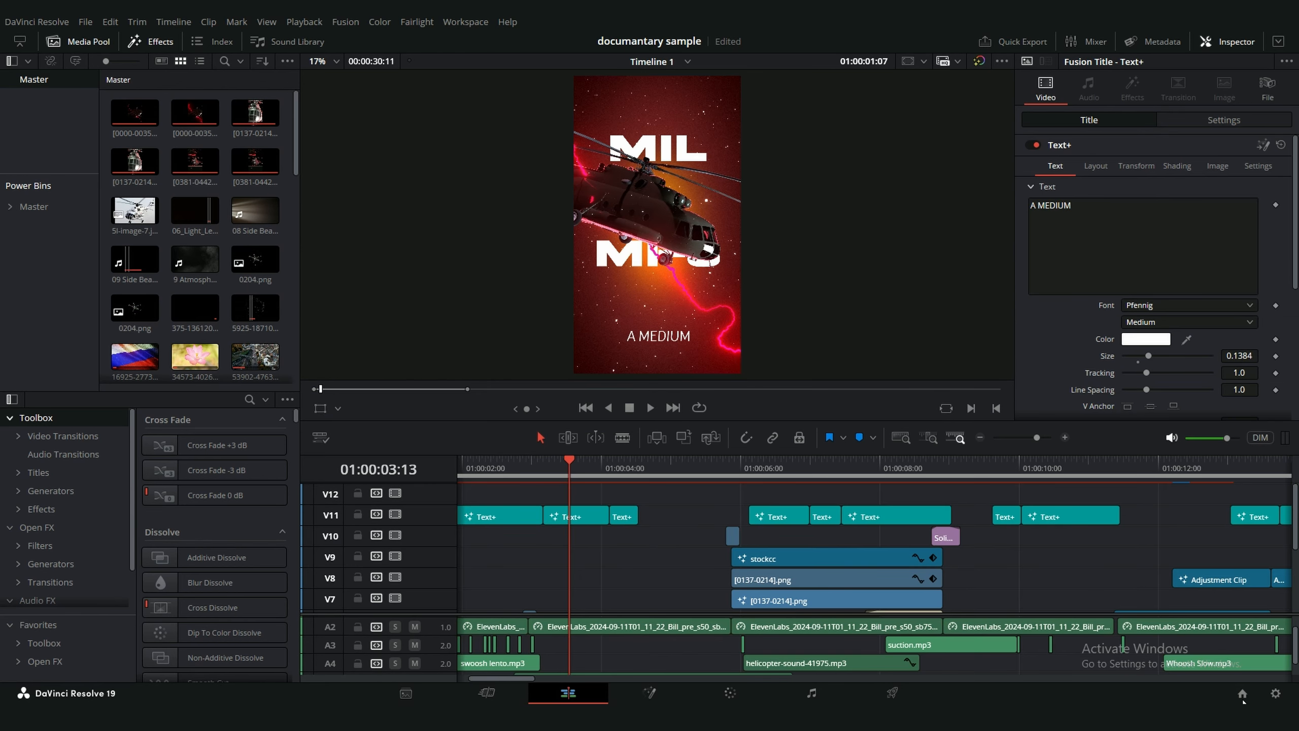
- Switch to the helicopter scene in Blender and scrub its animation to frame 562
left_click(1241, 692)
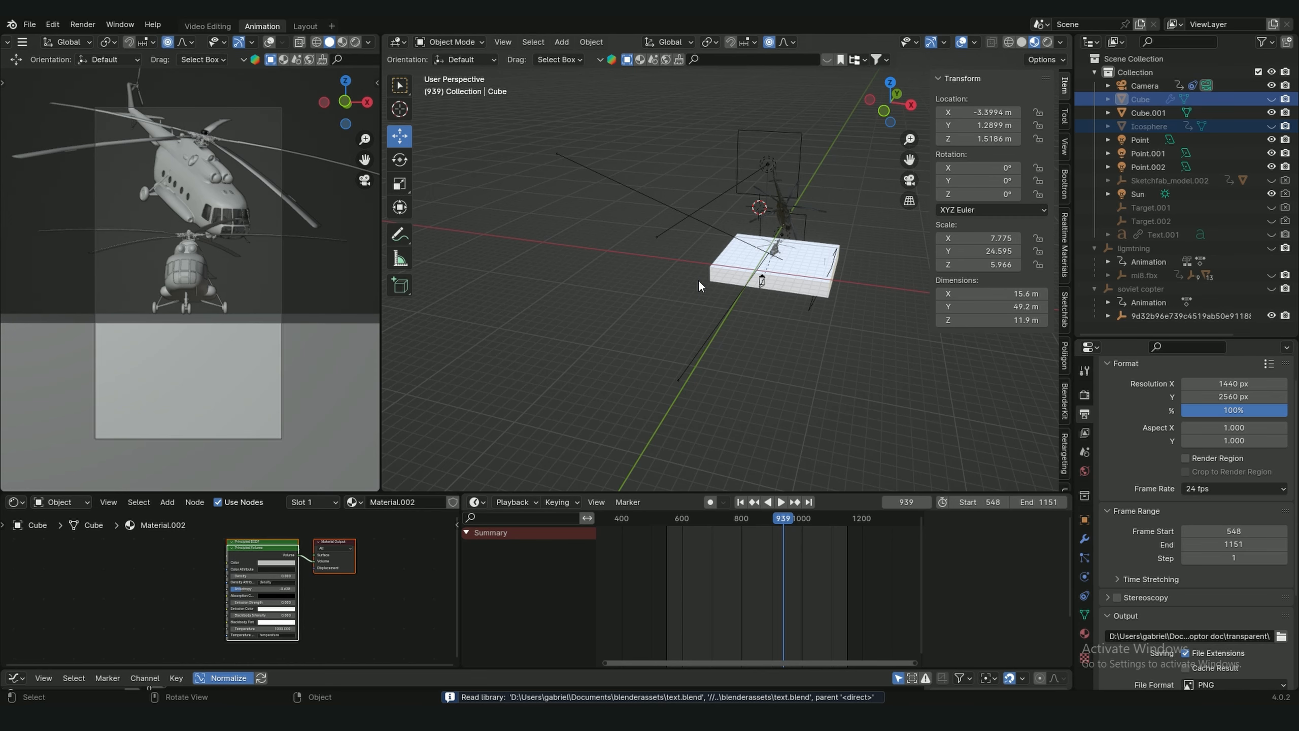
scroll(772, 287, "up", 6)
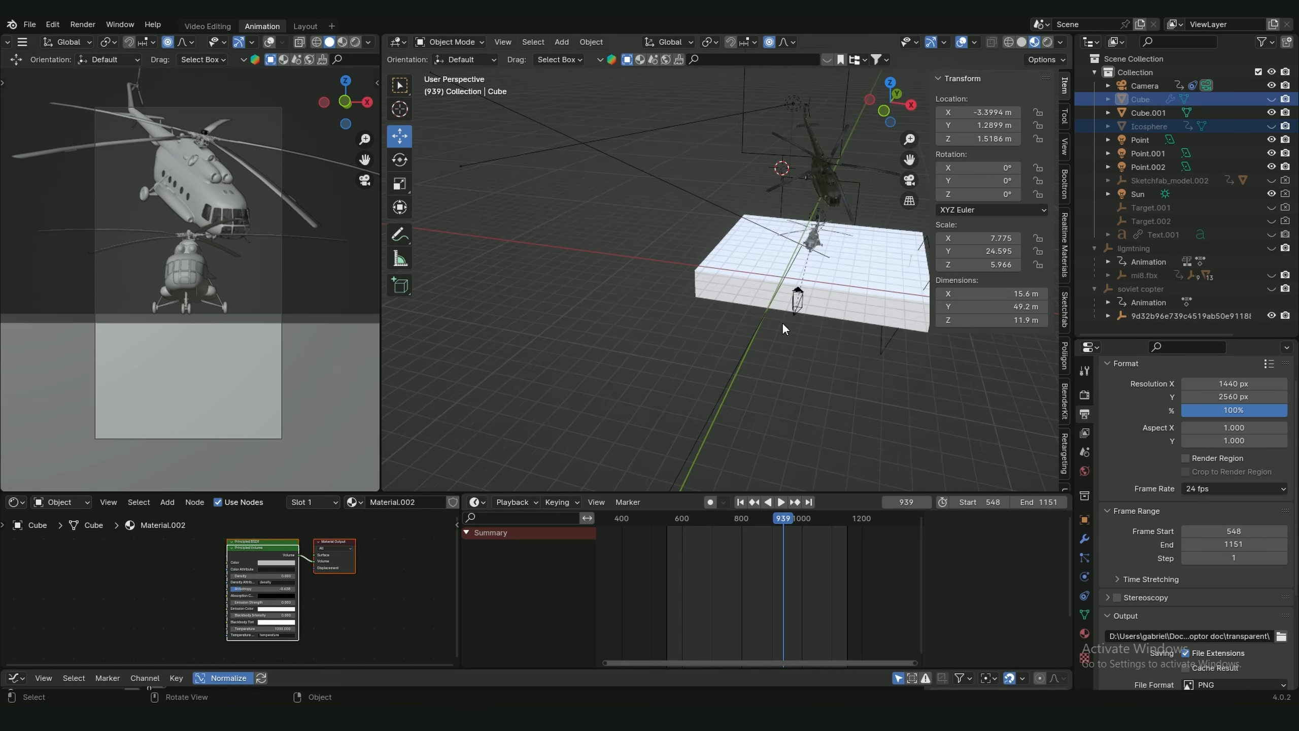
scroll(785, 316, "down", 4)
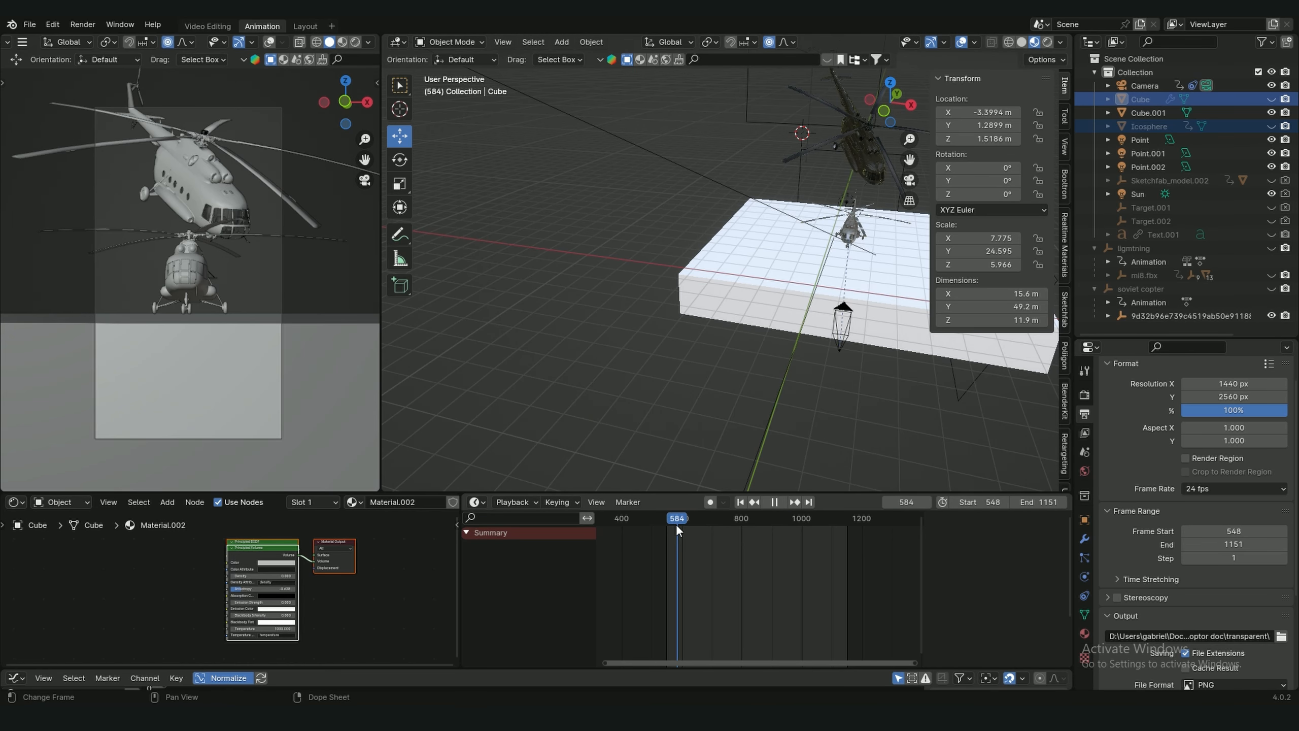
left_click_drag(671, 525, 669, 524)
left_click_drag(824, 264, 660, 302)
scroll(616, 559, "down", 1)
scroll(650, 542, "down", 20)
scroll(711, 571, "up", 17)
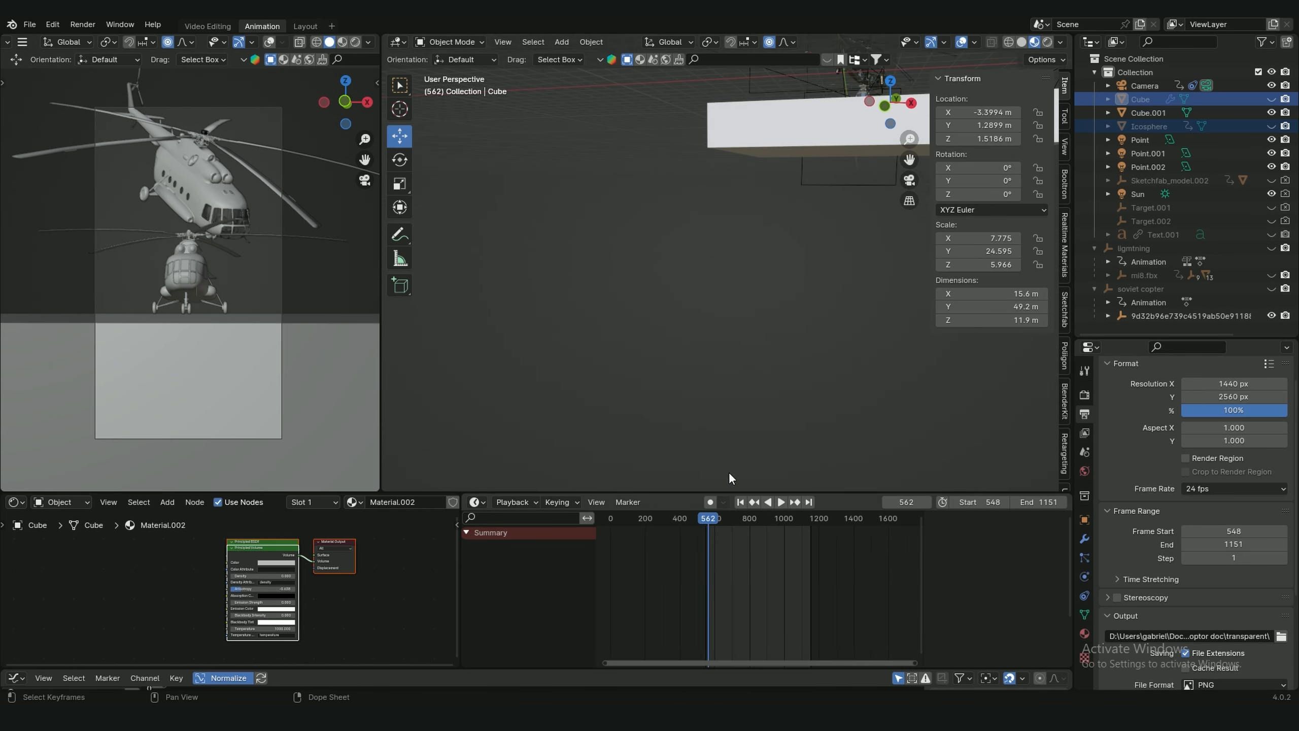
- Examine both helicopters and the large cube beneath them from several angles, scrubbing to frame 571
left_click_drag(746, 152, 786, 226)
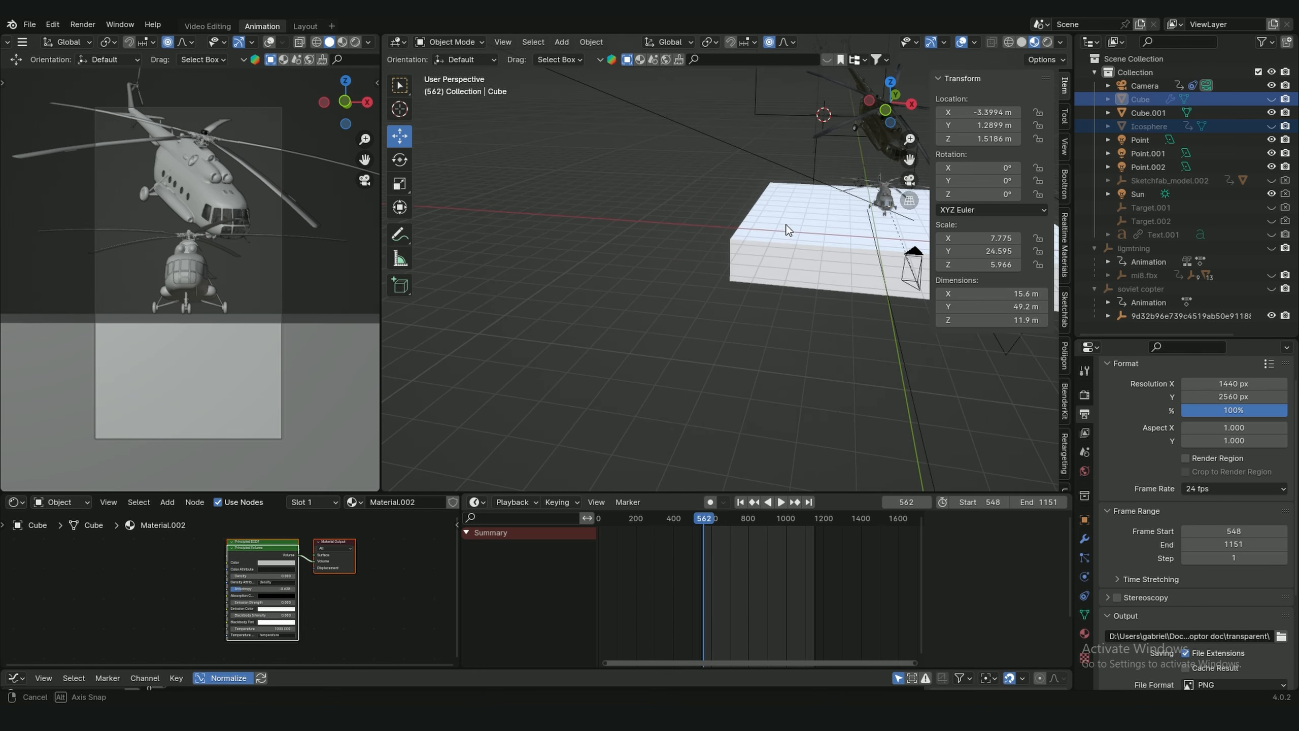
left_click_drag(914, 152, 789, 218)
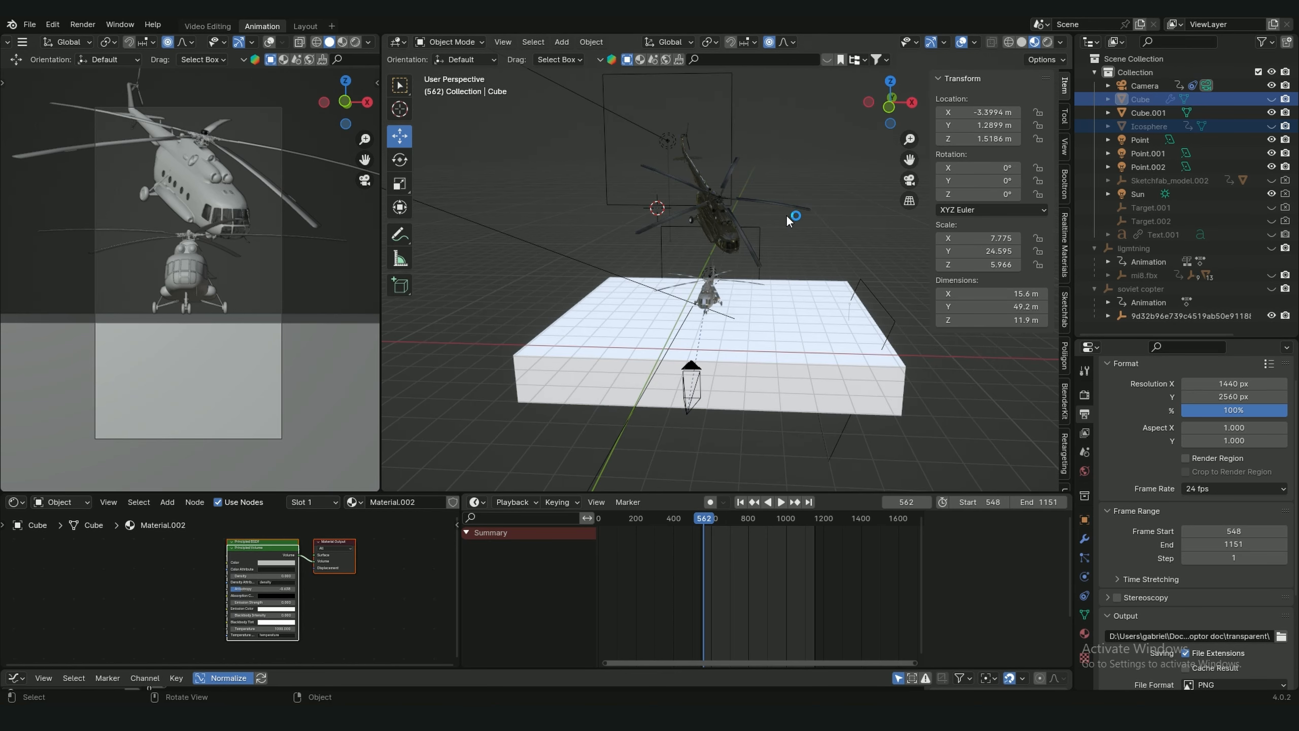
scroll(789, 230, "up", 5)
scroll(791, 234, "down", 8)
left_click_drag(692, 530, 706, 522)
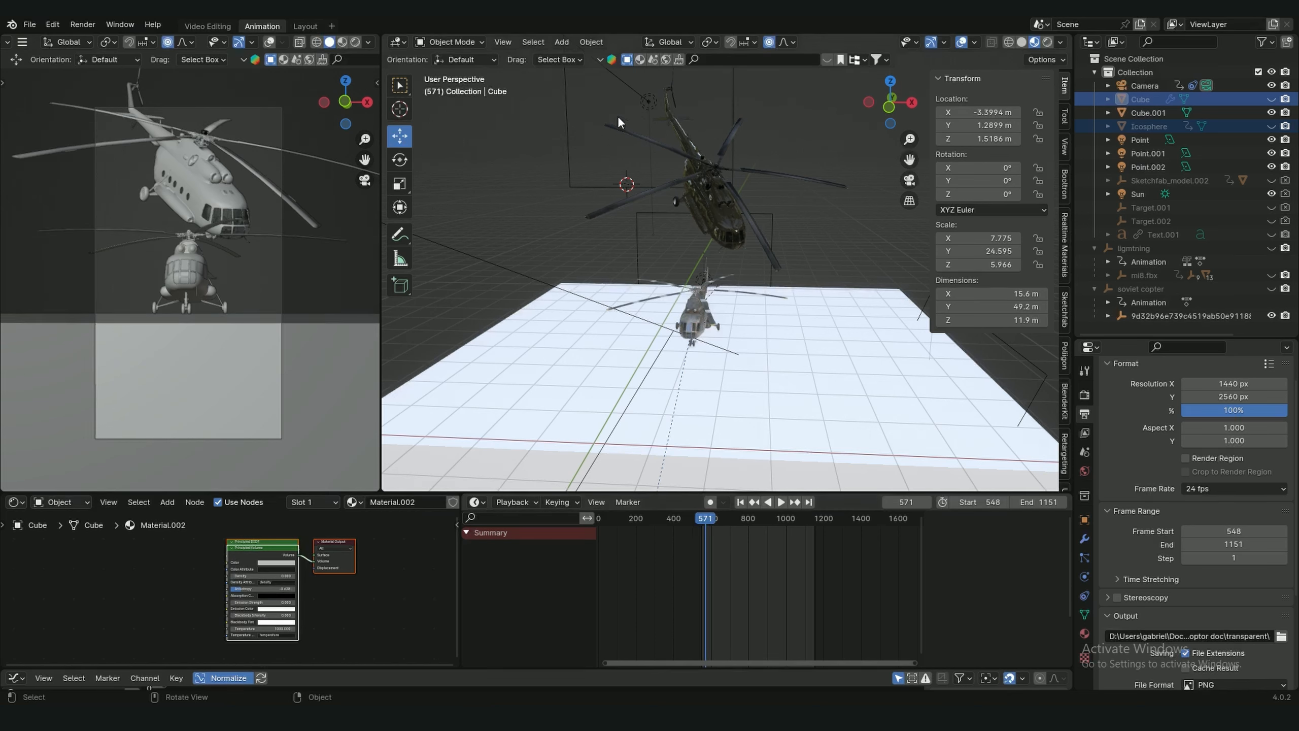
left_click_drag(820, 154, 507, 281)
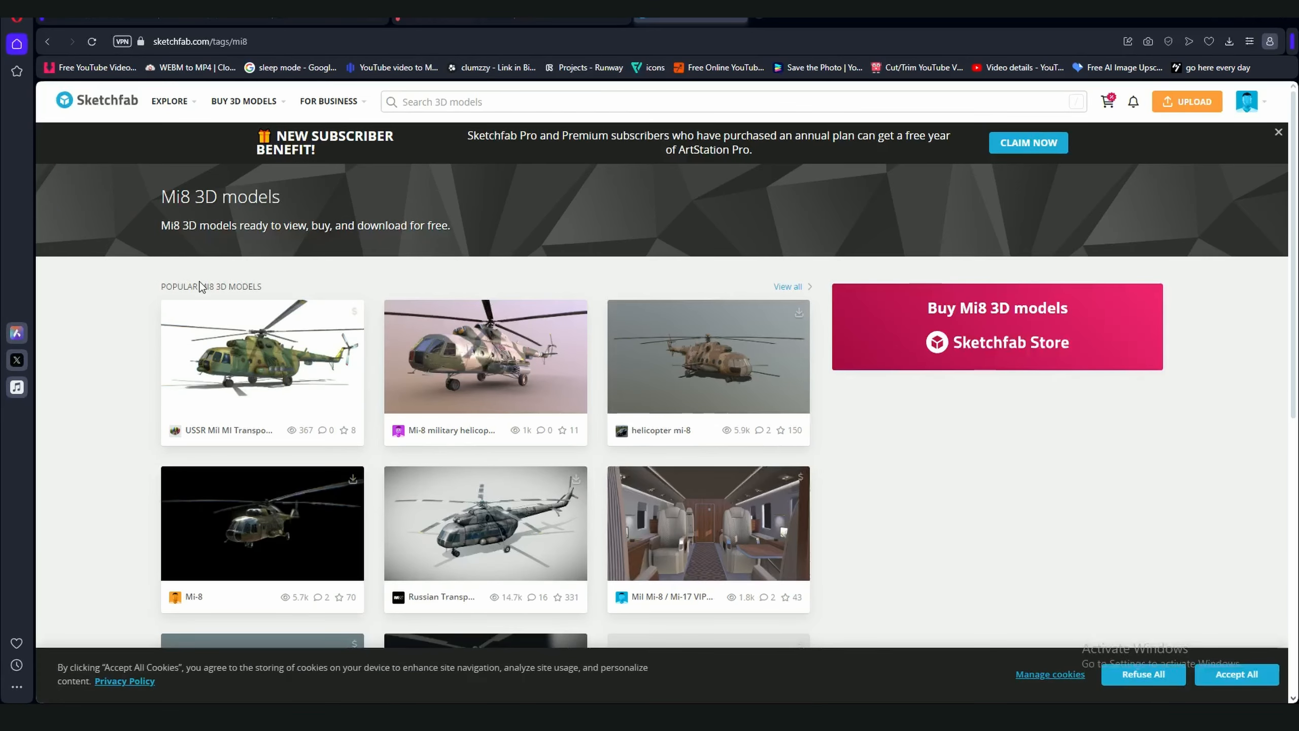
- Browse Sketchfab's Mi8 models and preview the "Mi-8" model
scroll(58, 356, "down", 3)
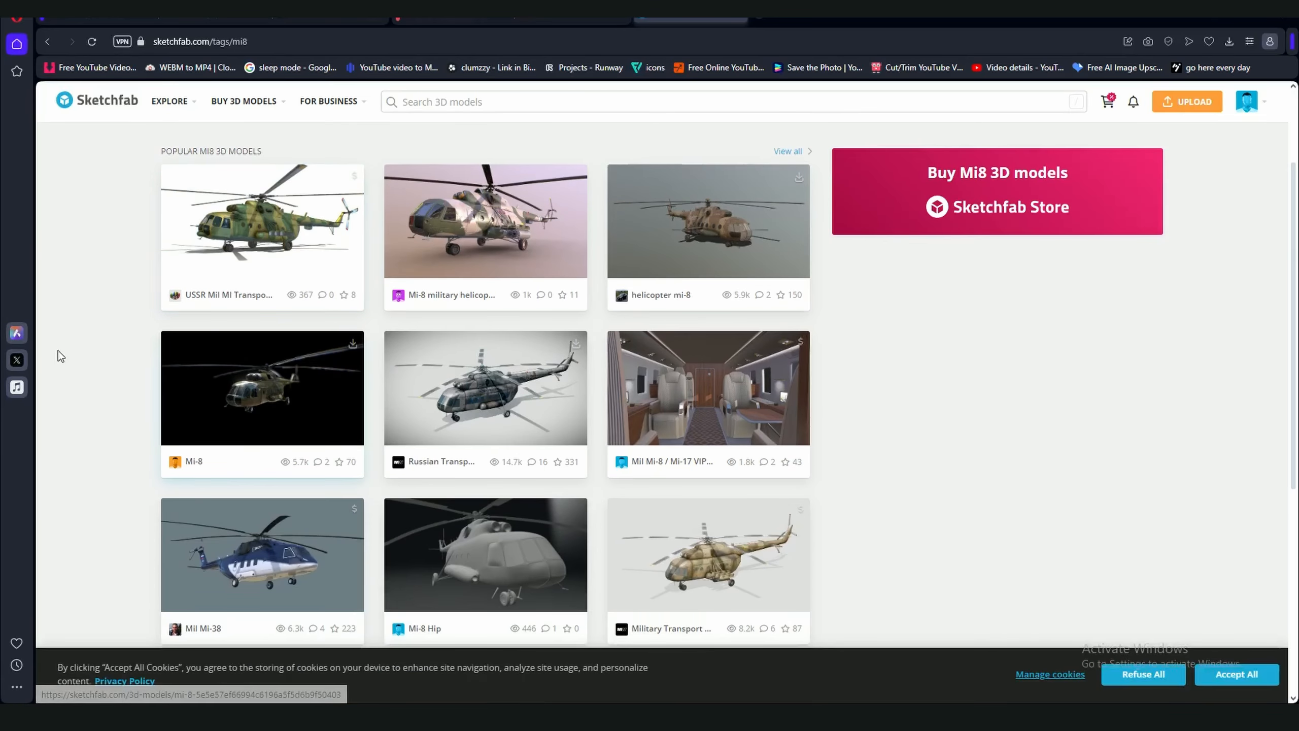
left_click(256, 384)
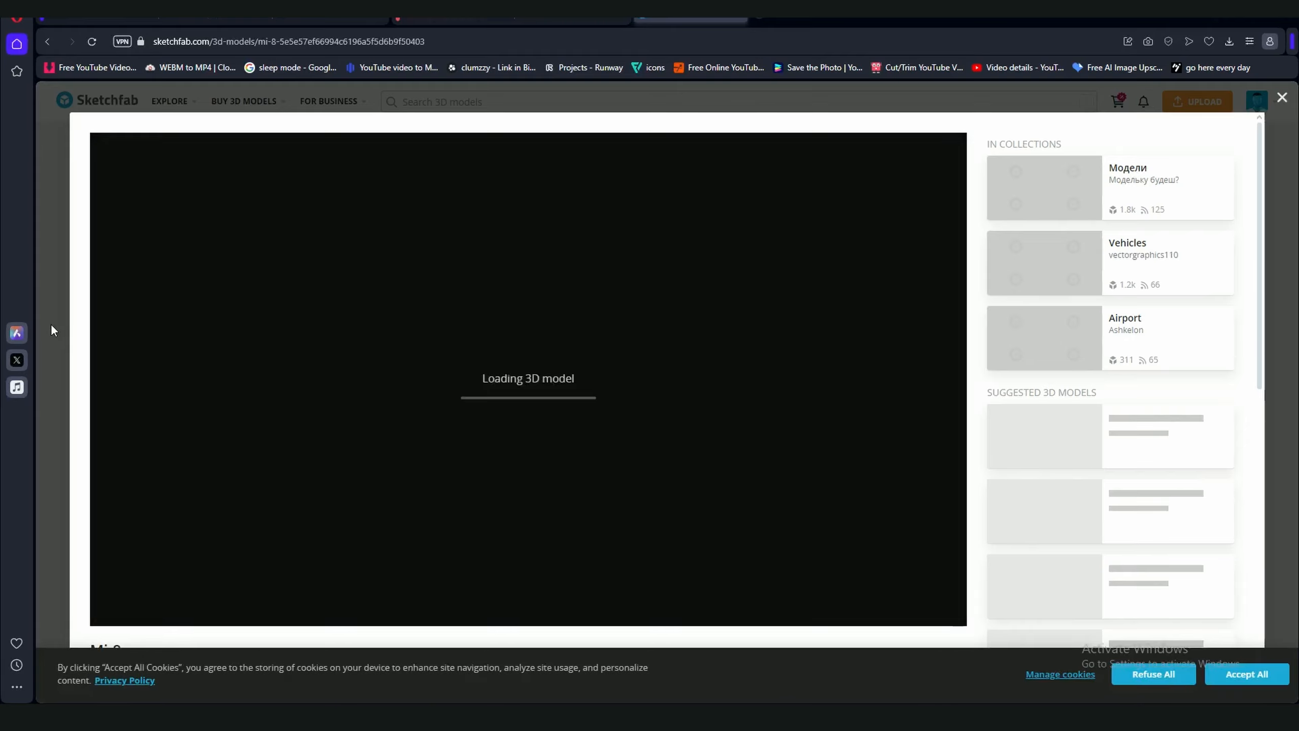
left_click(51, 322)
scroll(251, 380, "down", 5)
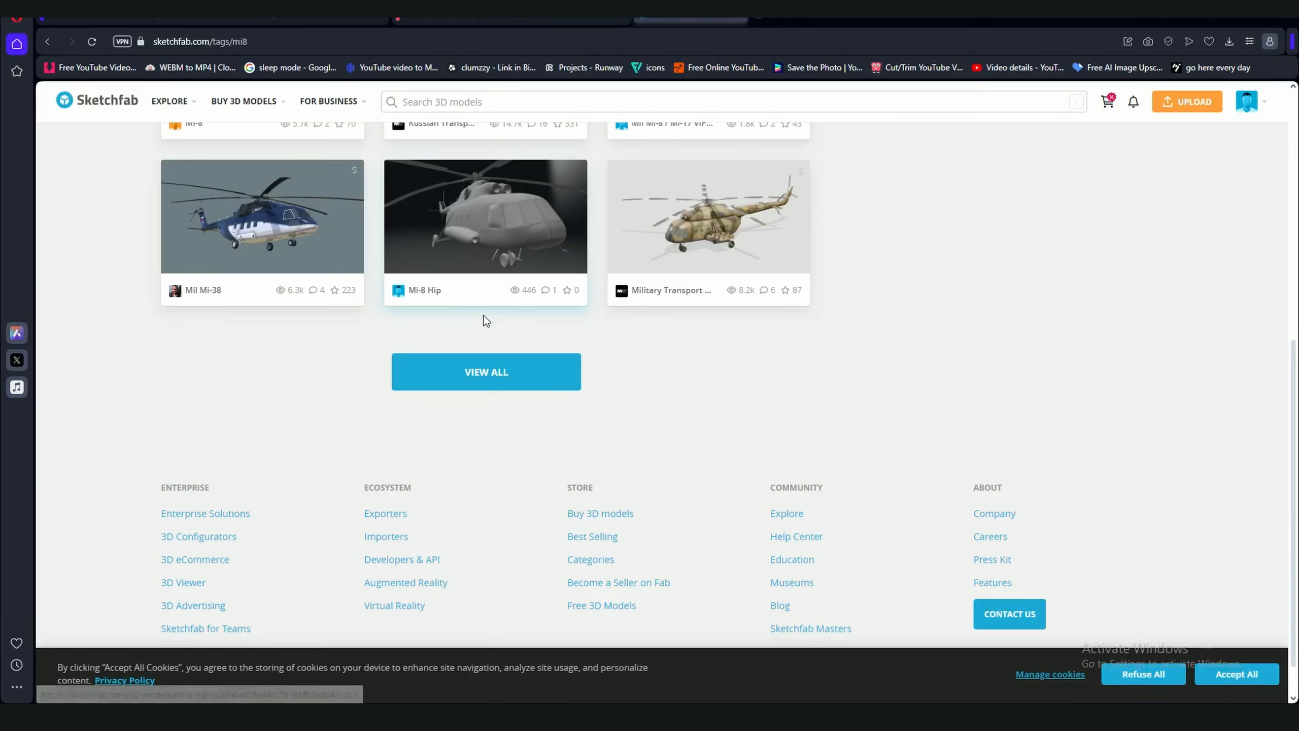
scroll(485, 321, "up", 6)
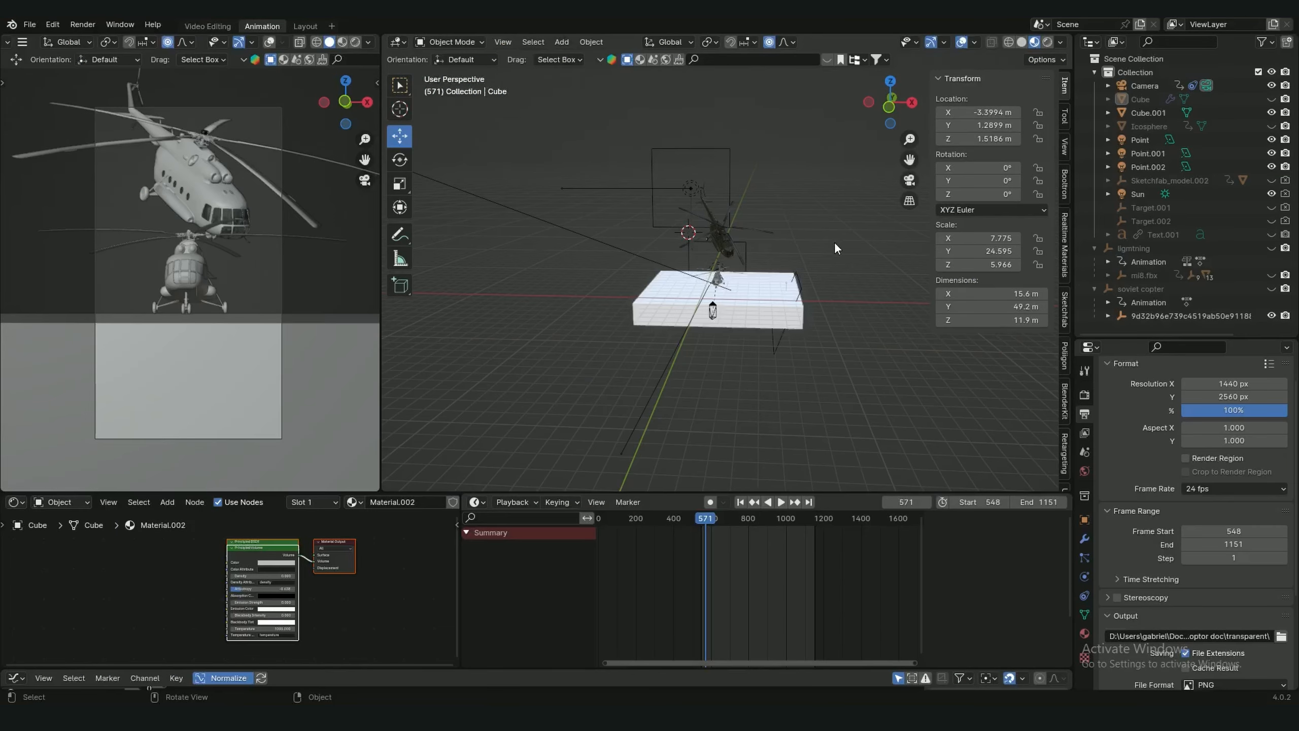
- Return to Blender, view the helicopter scene through its camera, select the camera and scrub the animation to frame 478
key("KP_0")
left_click(753, 122)
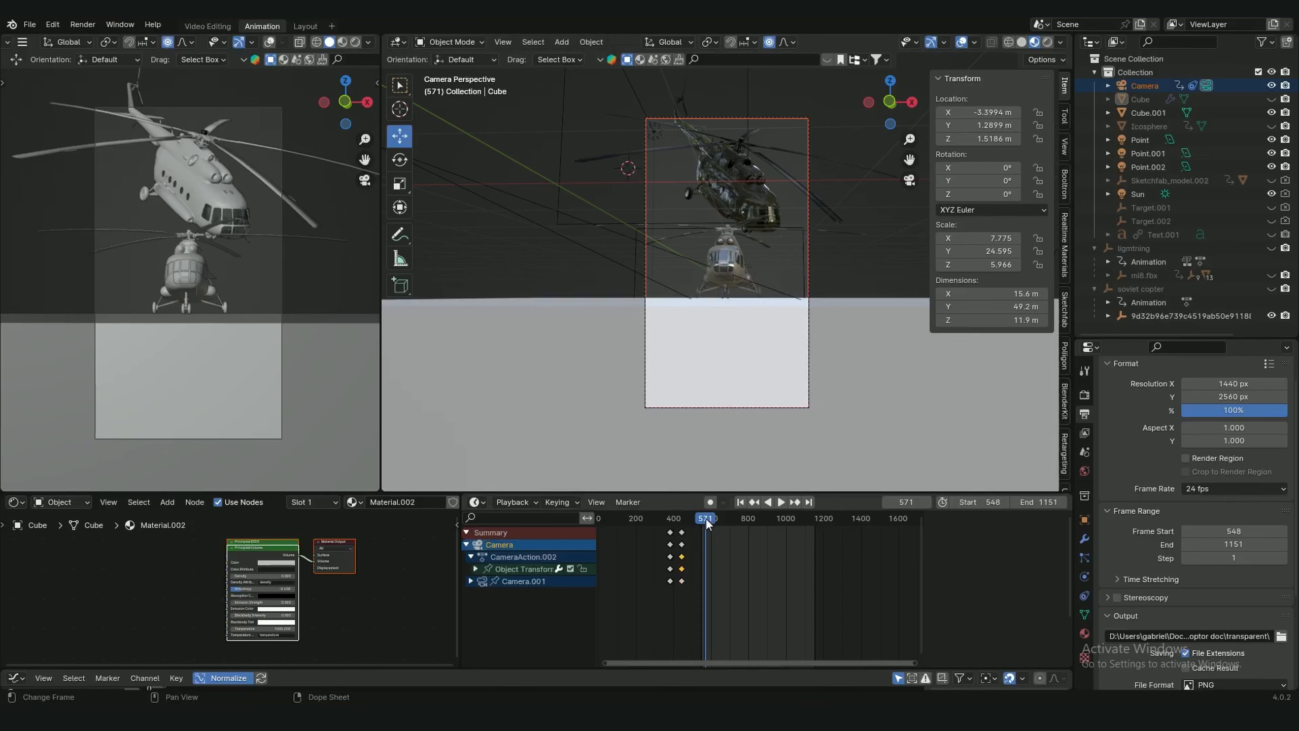
left_click_drag(707, 522, 679, 522)
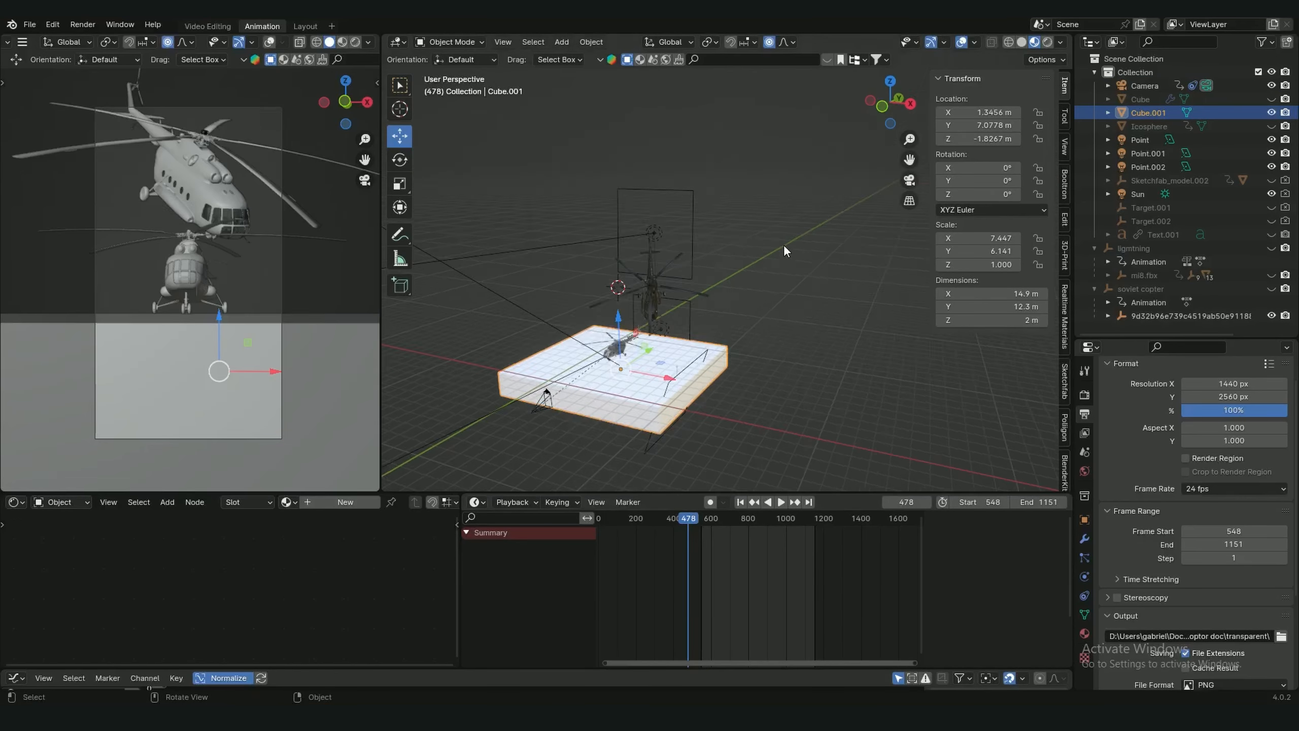
- Examine the white Cube.001 platform and both helicopters from above and from several angles
left_click_drag(785, 247, 863, 216)
left_click_drag(906, 165, 870, 180)
scroll(660, 296, "up", 7)
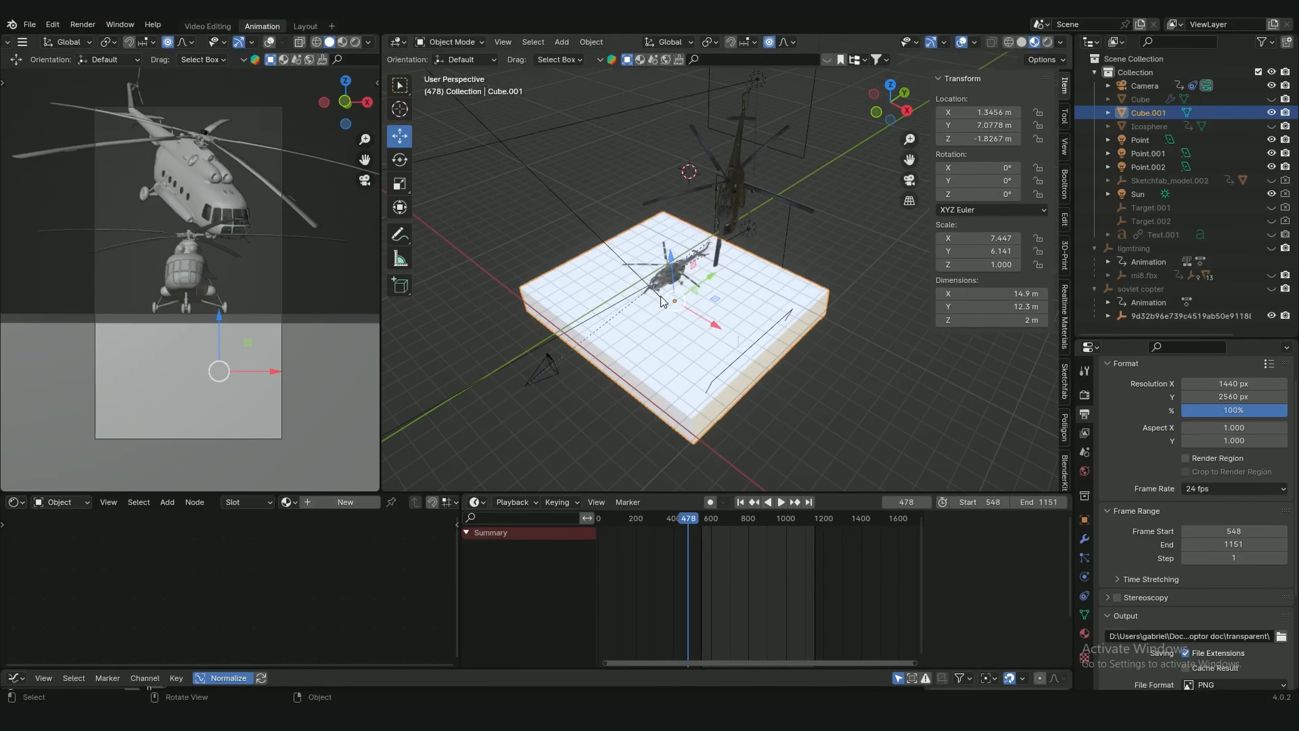
left_click_drag(668, 302, 782, 228)
mouse_move(908, 159)
left_mouse_down()
mouse_move(908, 174)
mouse_move(906, 161)
left_mouse_up()
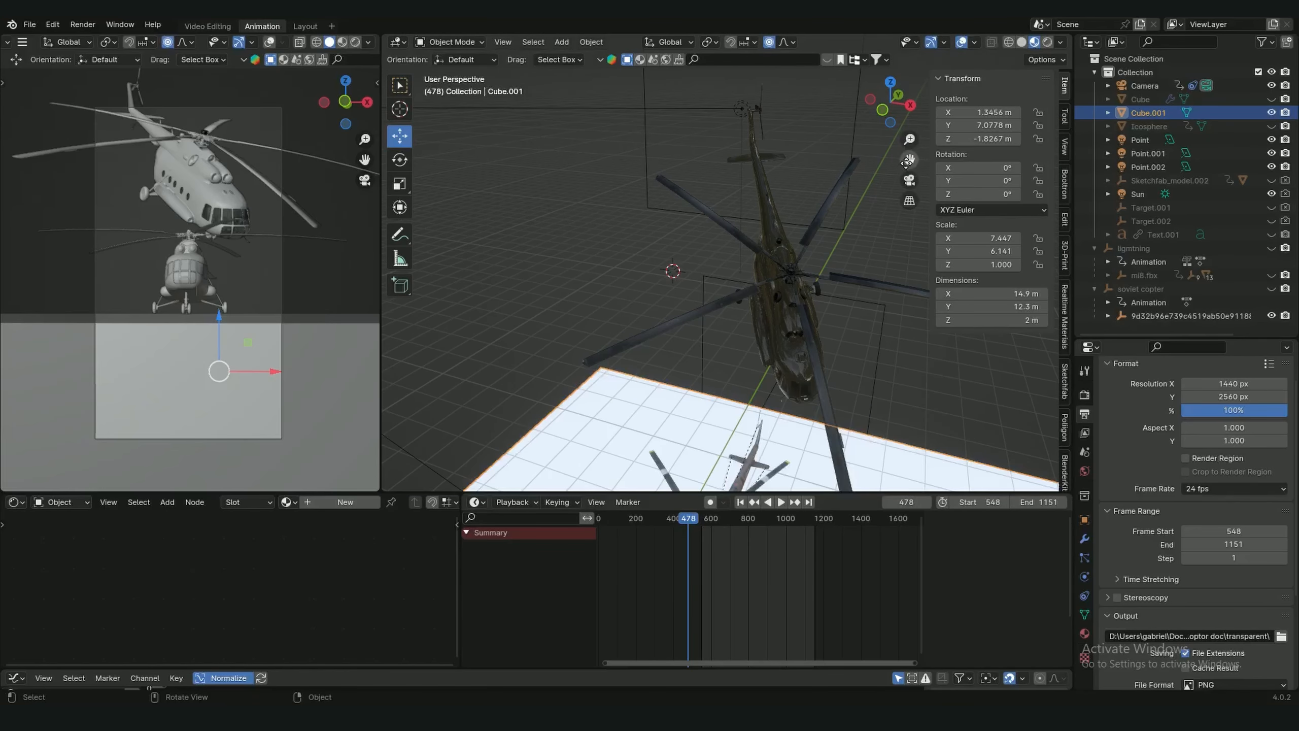
- Review the scene's render properties, the platform's material slots and the World surface settings while viewing the smaller helicopter up close
left_click(1084, 394)
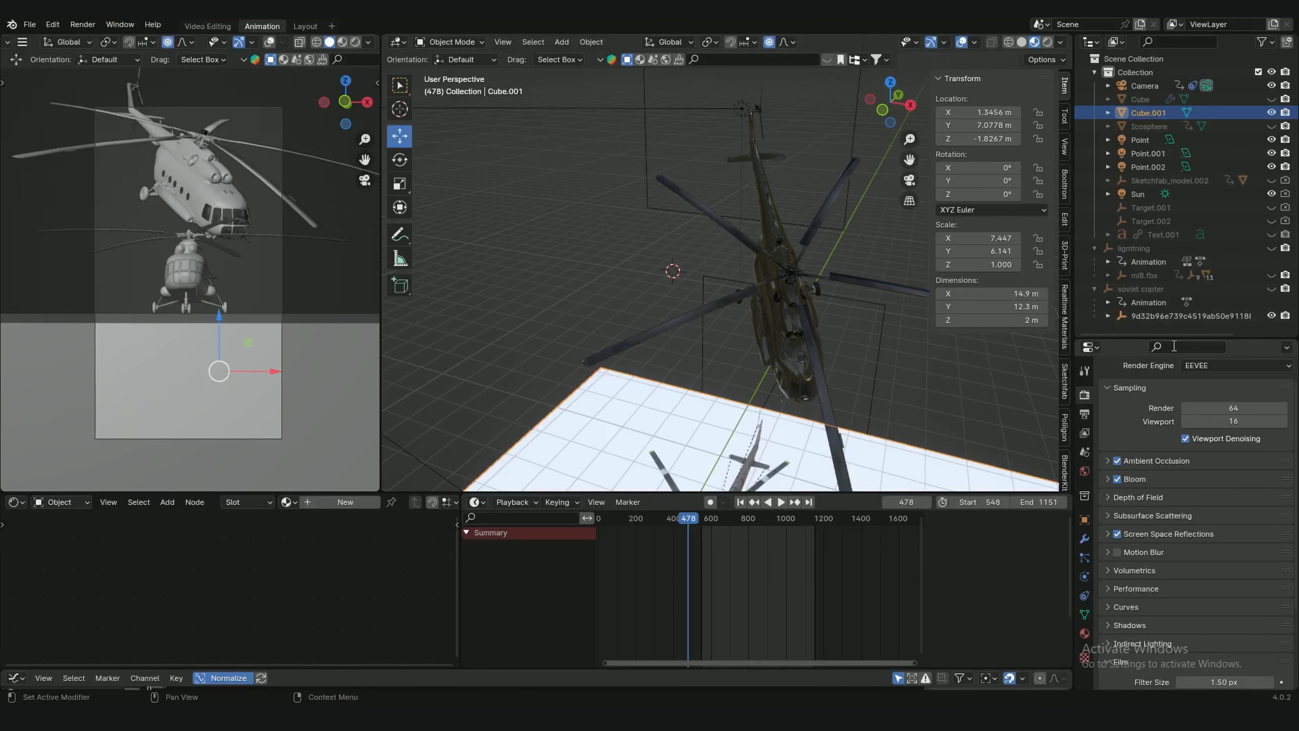
left_click(1186, 346)
left_click(910, 163)
left_click_drag(907, 158, 863, 379)
left_click(1173, 348)
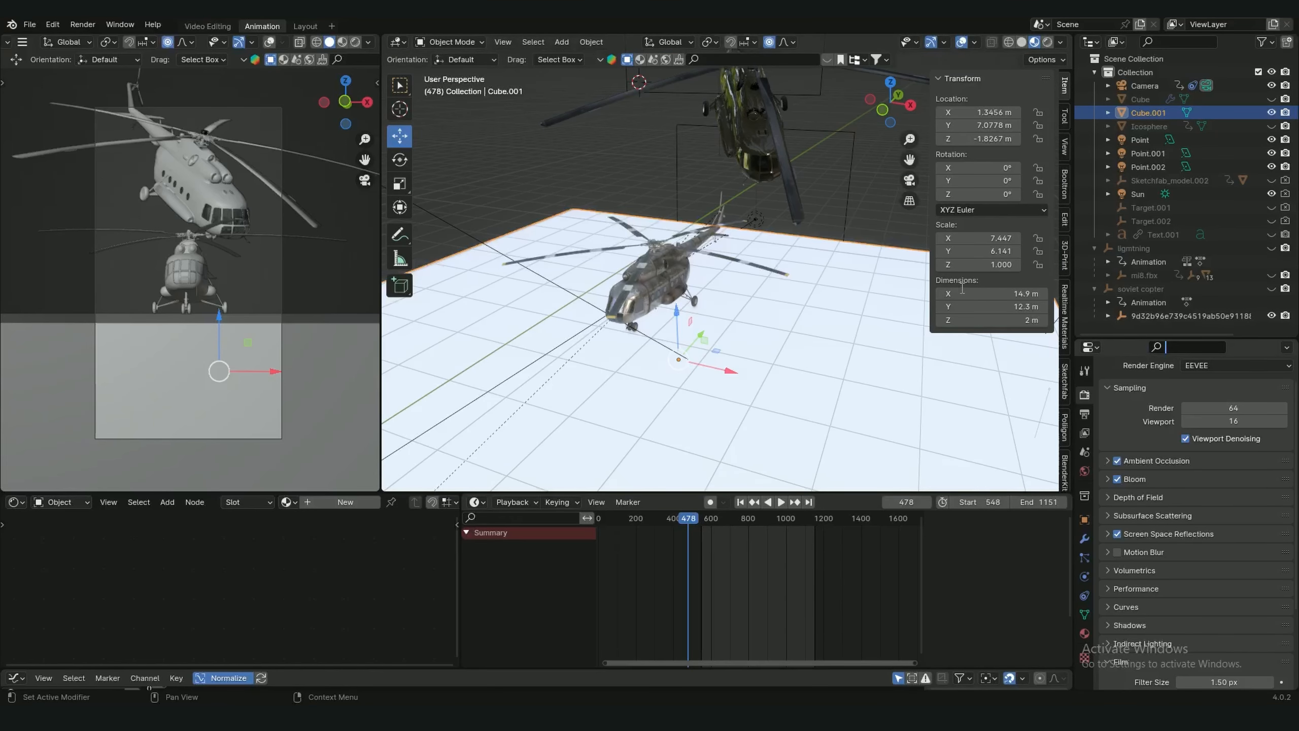
left_click(1085, 633)
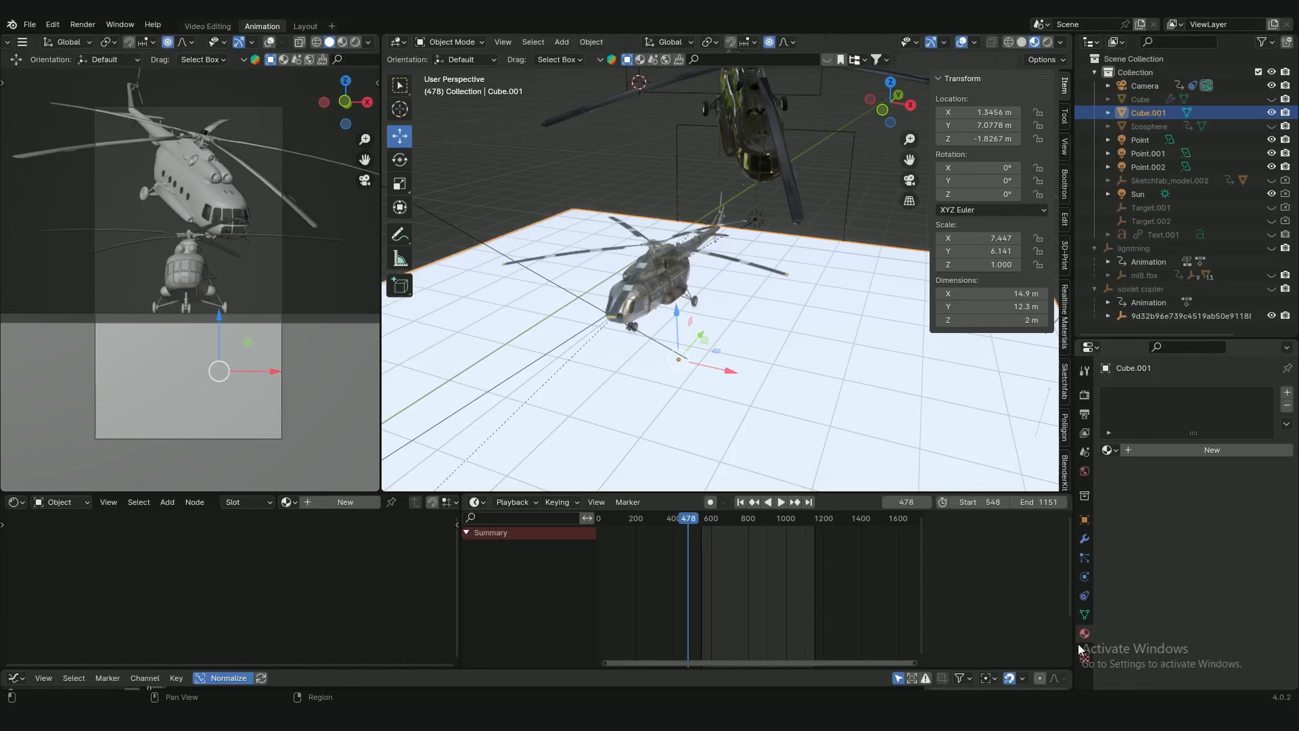
left_click(1083, 472)
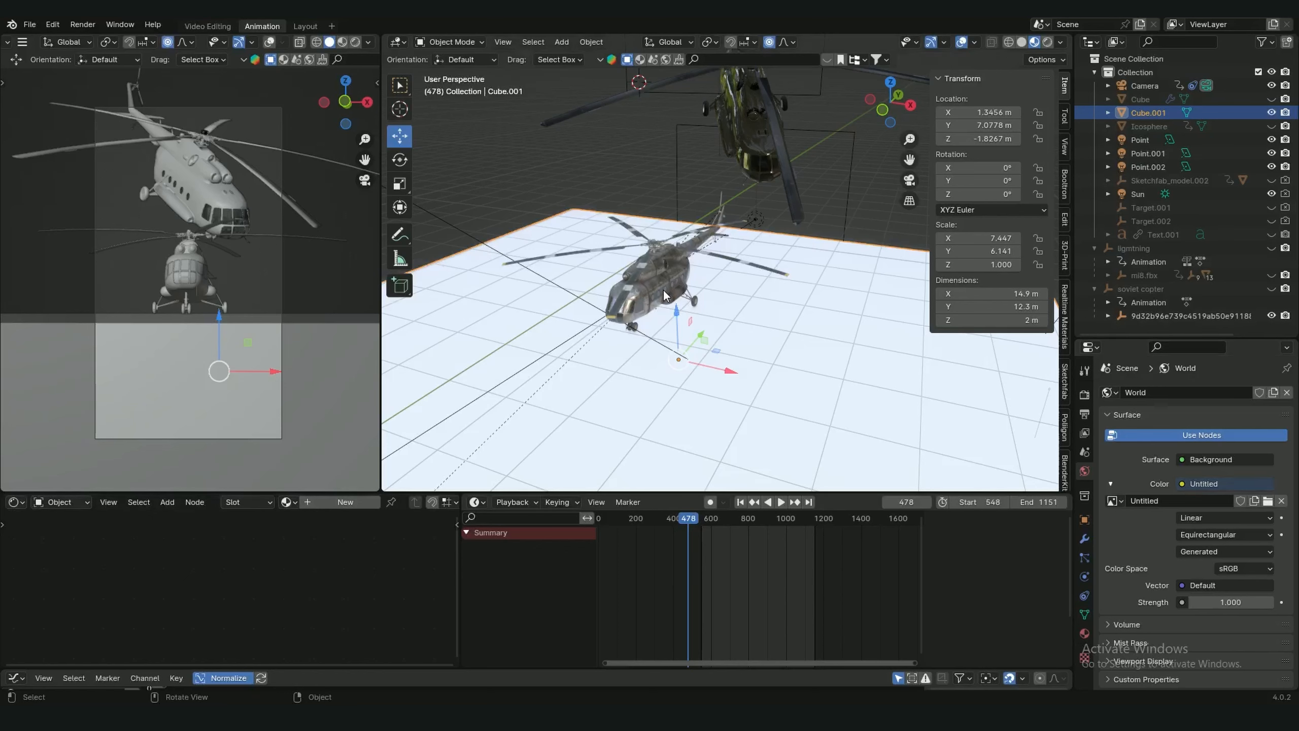
- Filter the render properties by "trans" and toggle the Film Transparent option off and back on to compare the background
scroll(663, 295, "down", 4)
left_click(1084, 394)
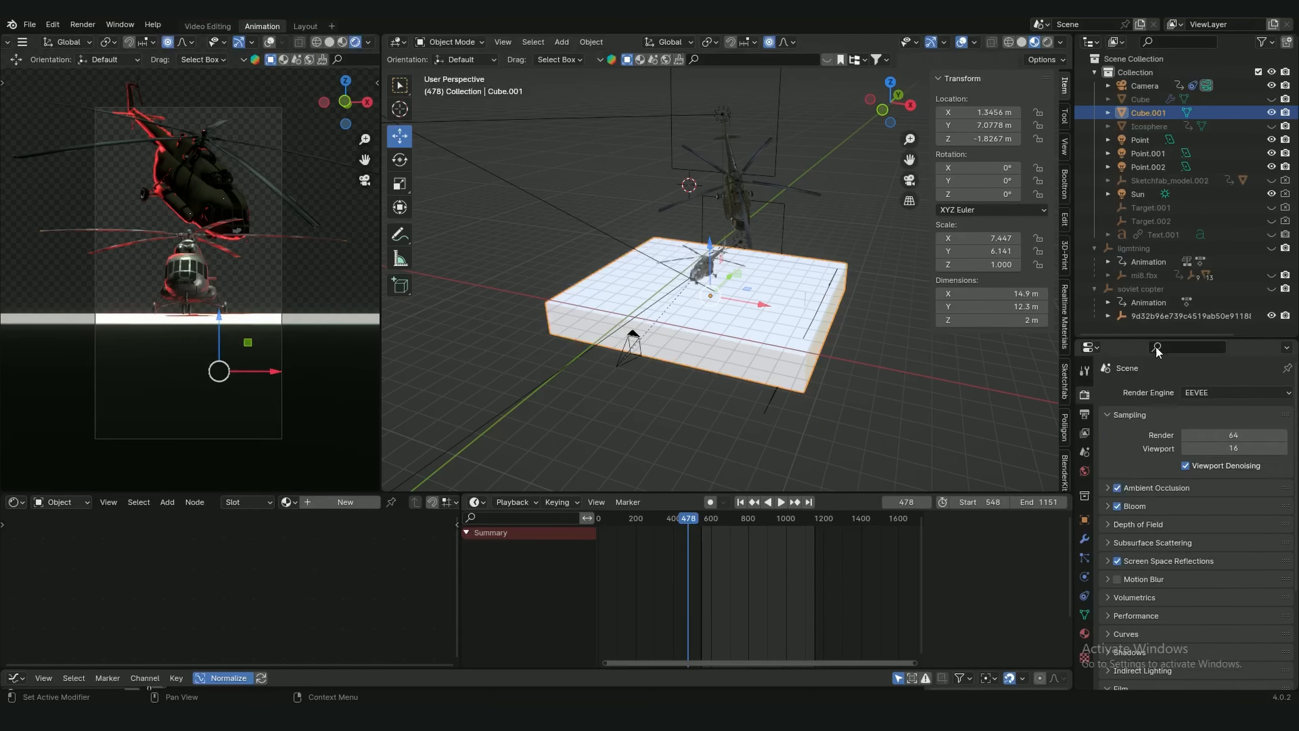
left_click(1189, 344)
type("trans")
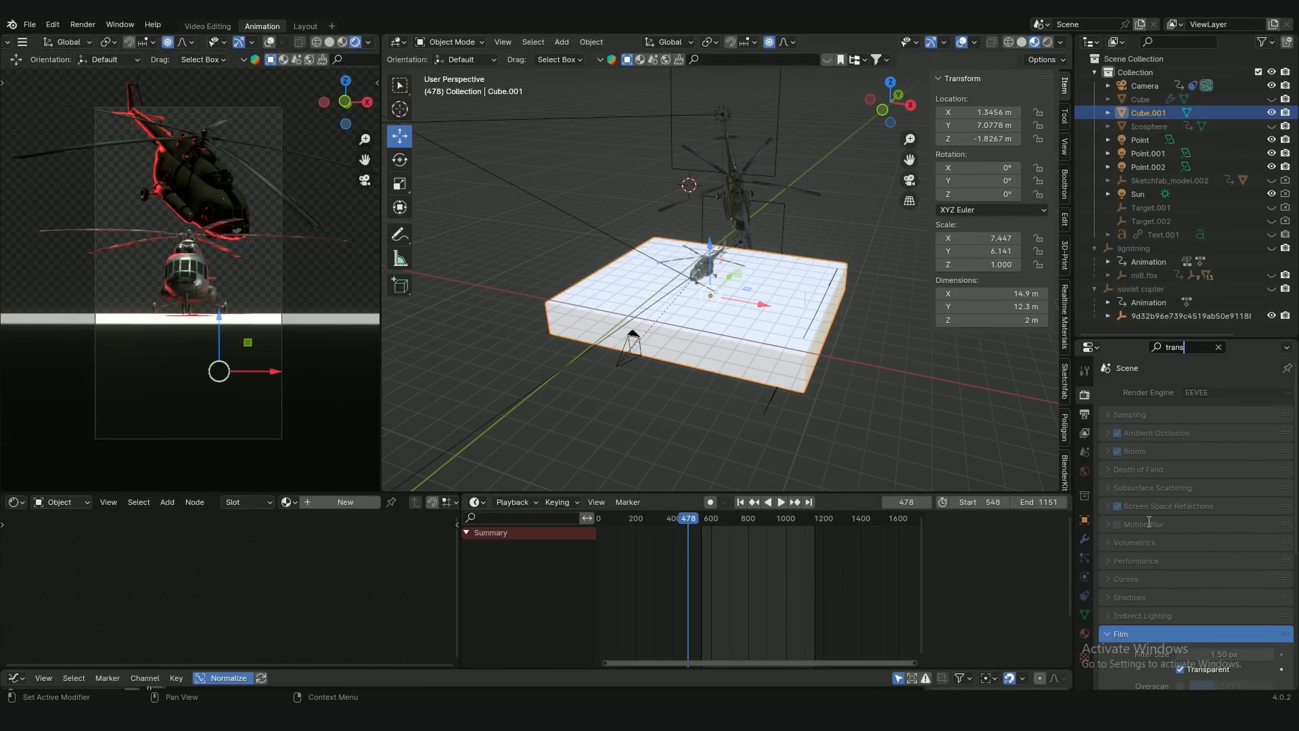
left_click(1179, 670)
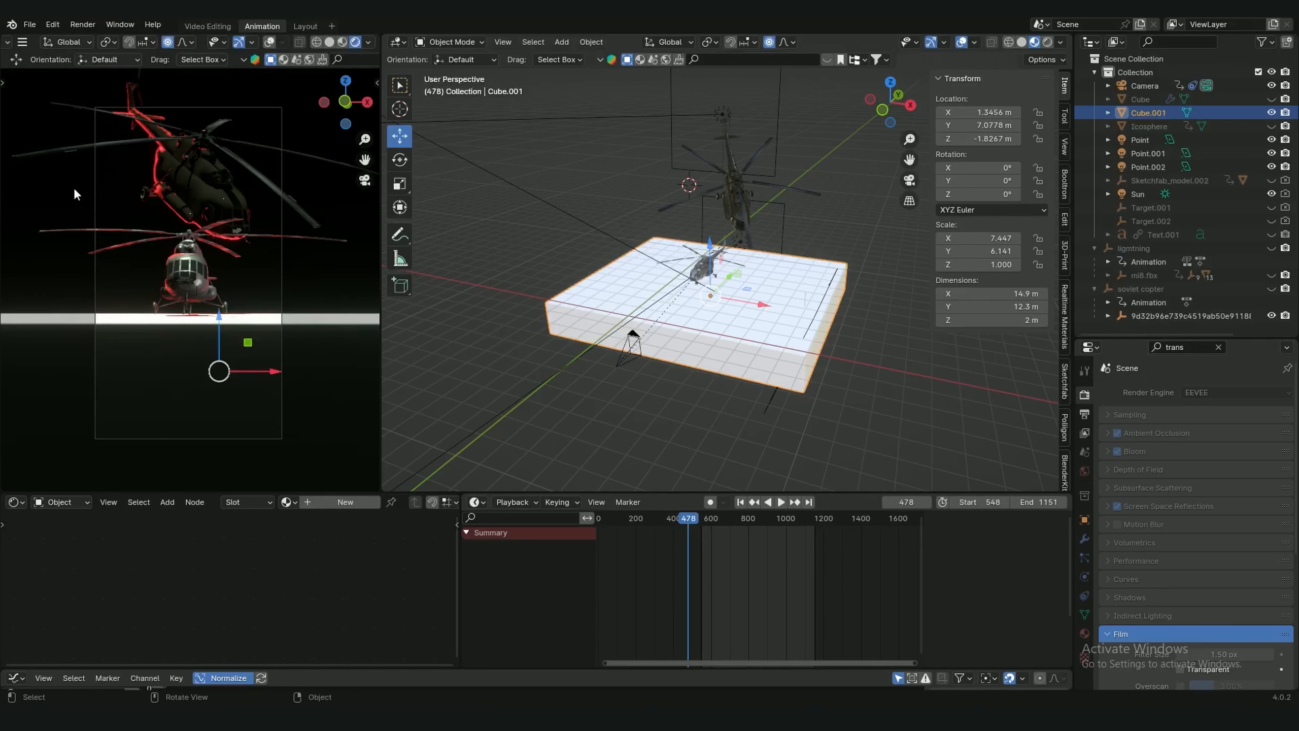
left_click(1179, 668)
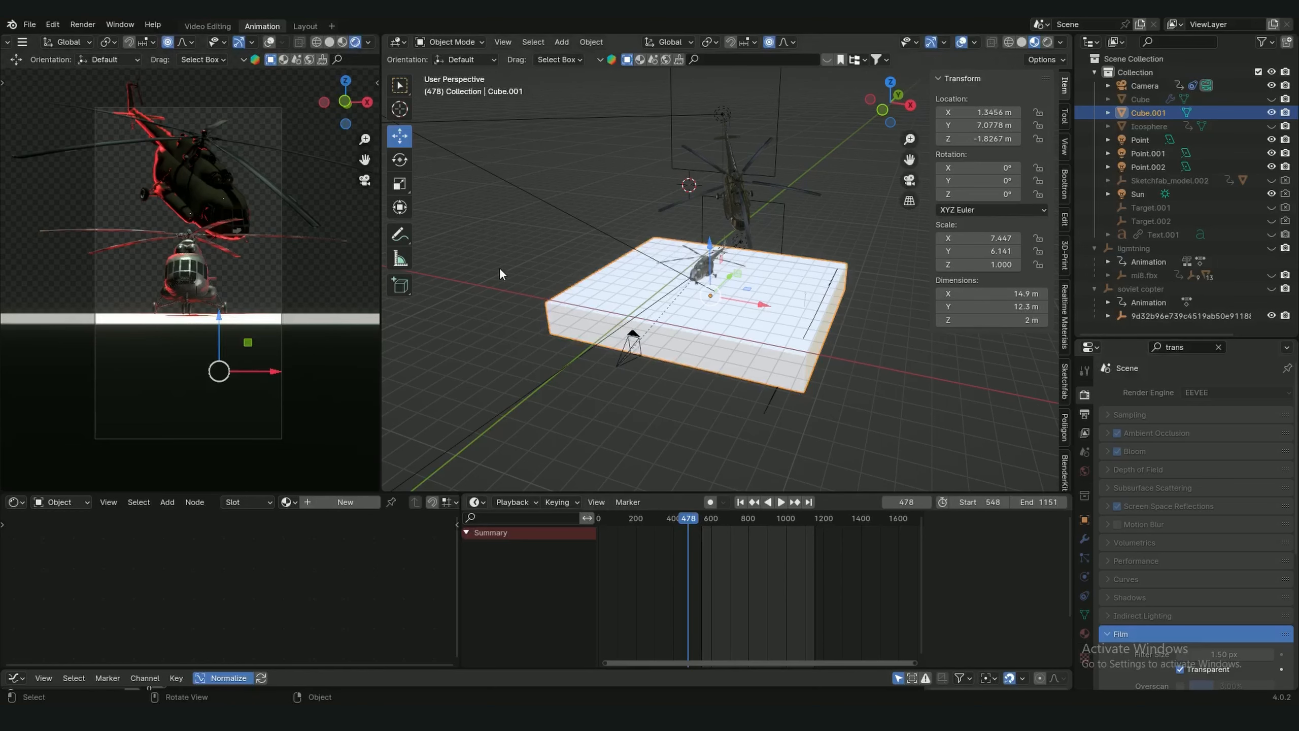
- Select the Point.002 and Point lights behind the helicopters and examine their placement around the platform
left_click_drag(800, 201, 701, 217)
left_click(710, 179)
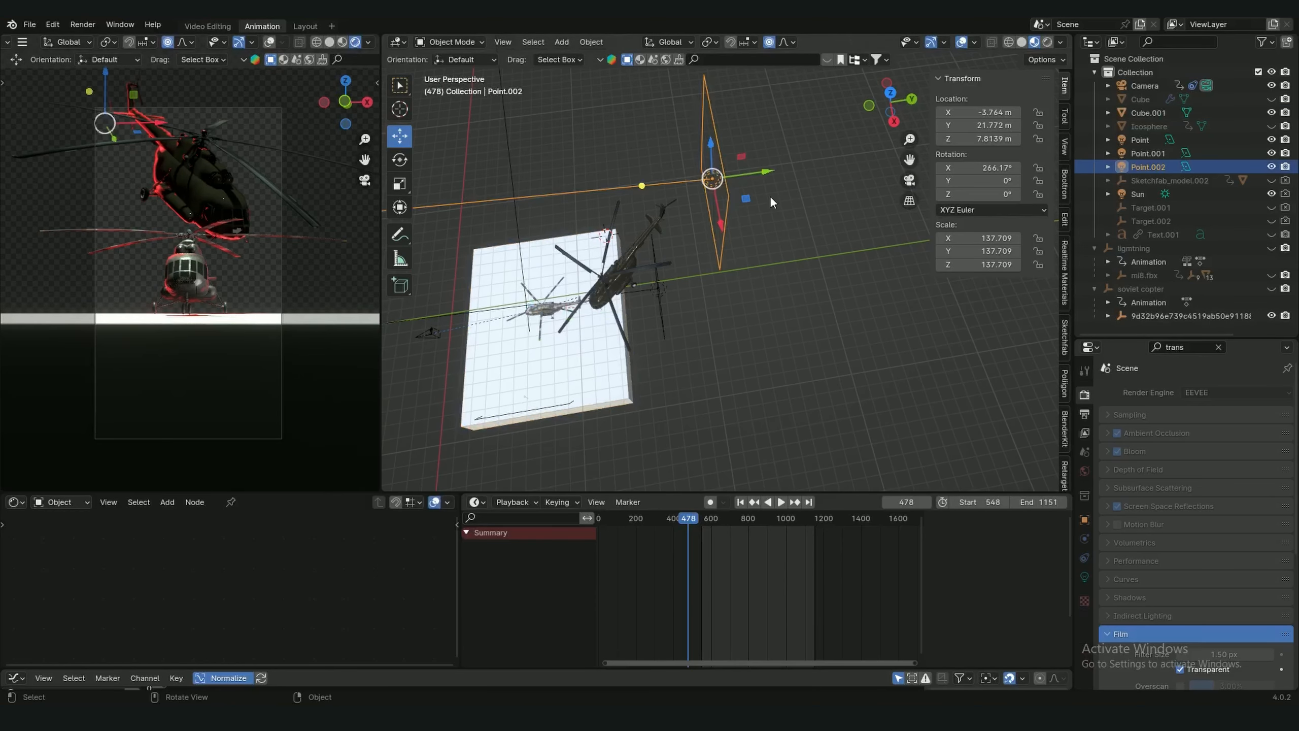
left_click_drag(769, 197, 715, 288)
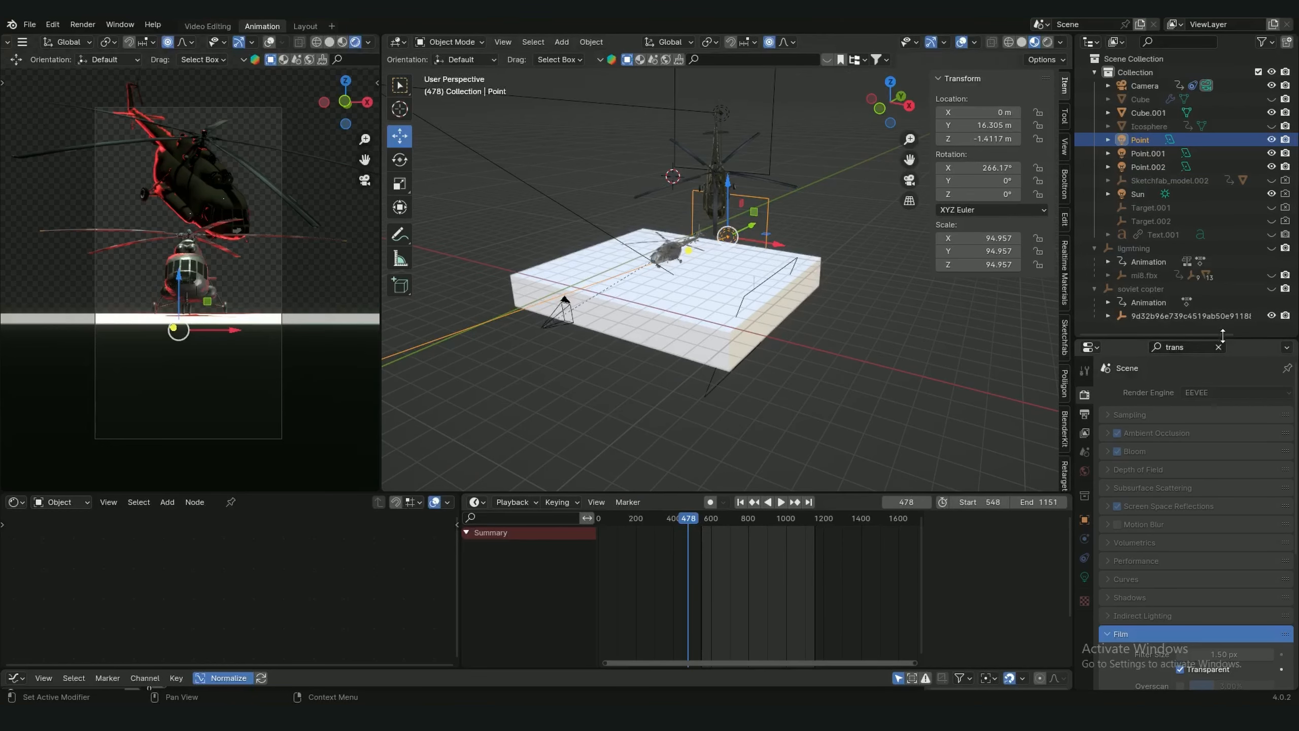
- Clear the property filter and scrub the animation to frame 575
left_click(1217, 347)
mouse_move(711, 519)
left_mouse_down()
mouse_move(762, 519)
mouse_move(707, 515)
left_mouse_up()
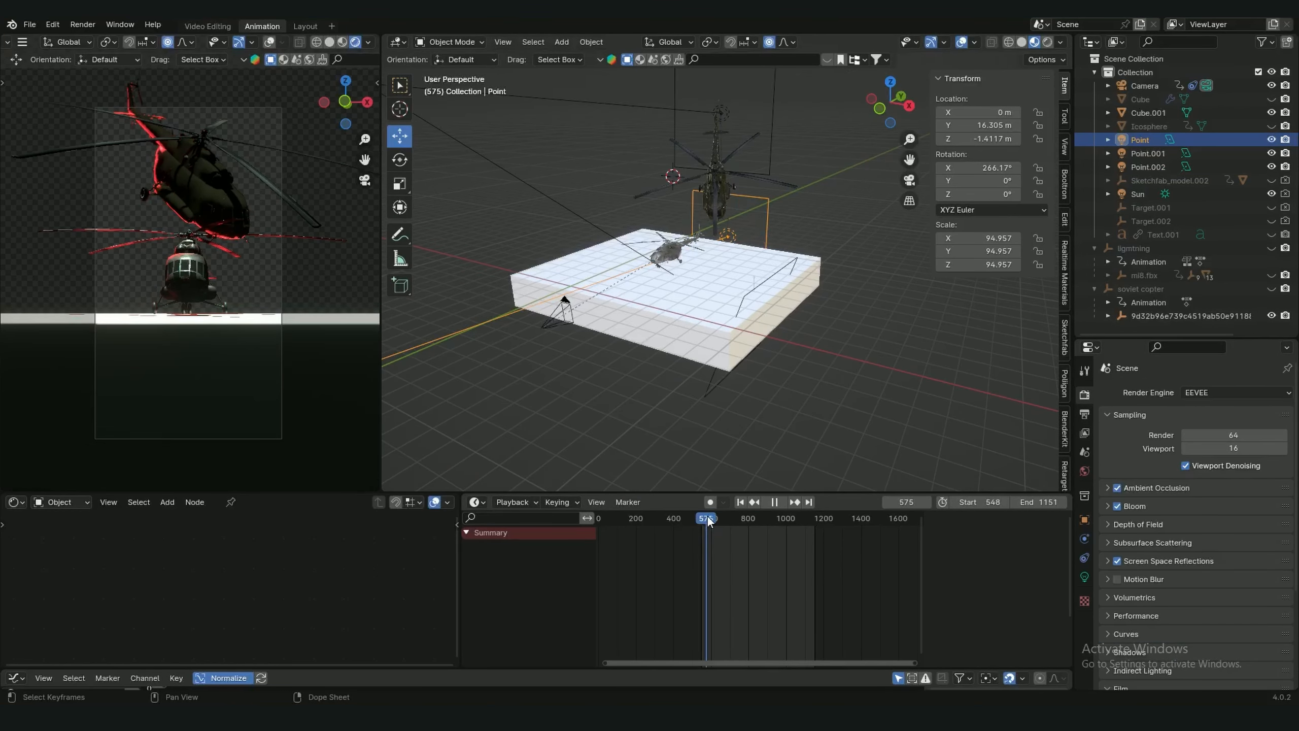